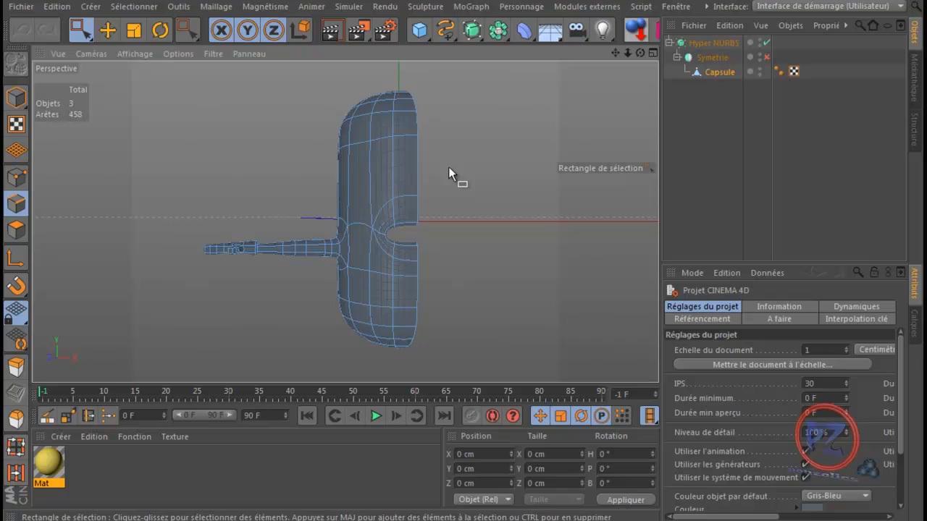
- Show the half-body capsule mesh in the front view and disable the Hyper NURBS smoothing
{"action": "scroll", "coordinate": [448, 168], "scroll_direction": "up", "scroll_amount": 3}
{"action": "scroll", "coordinate": [449, 166], "scroll_direction": "down", "scroll_amount": 2}
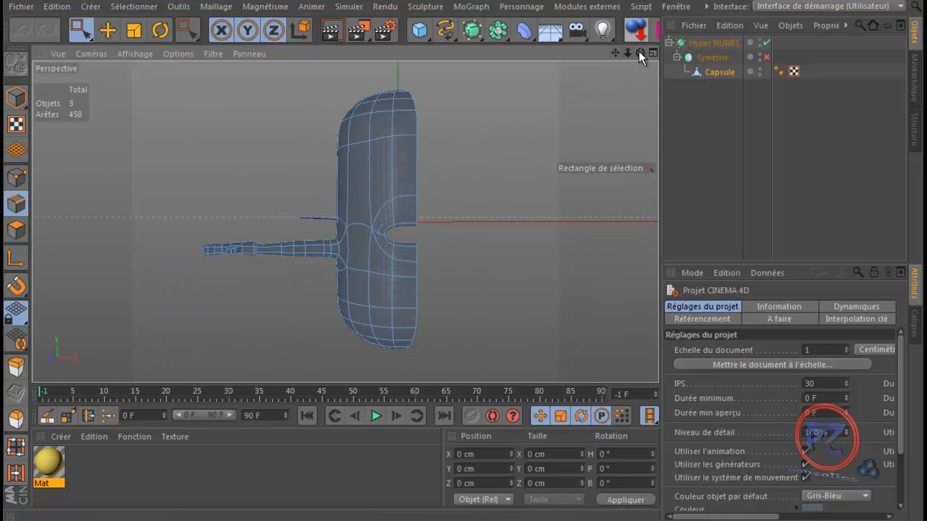
{"action": "left_click_drag", "start_coordinate": [450, 302], "coordinate": [463, 302]}
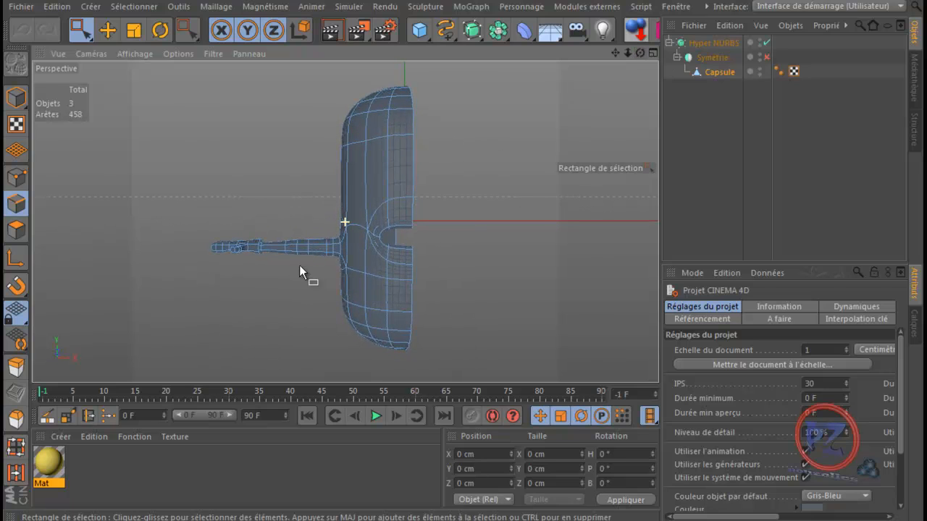
{"action": "middle_click", "coordinate": [257, 167]}
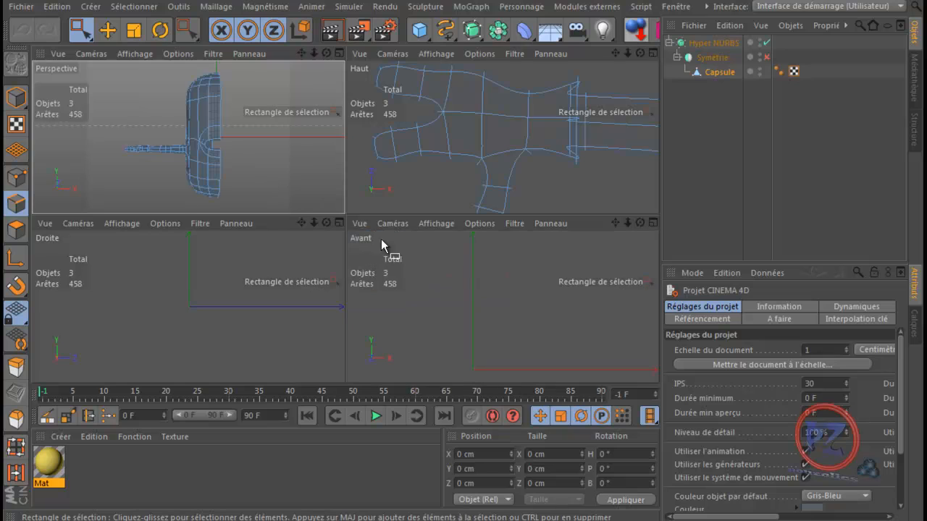
{"action": "middle_click", "coordinate": [482, 268]}
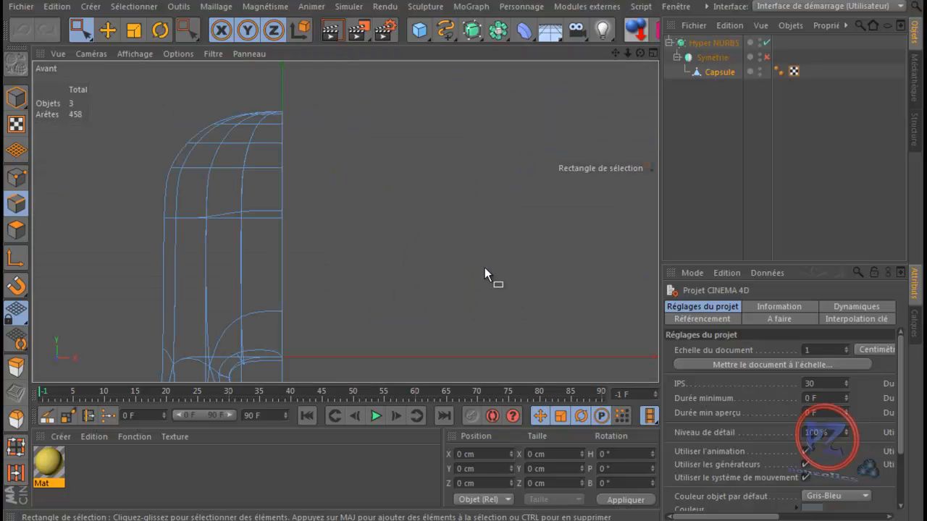
{"action": "left_click_drag", "start_coordinate": [614, 54], "coordinate": [464, 302]}
{"action": "left_click", "coordinate": [767, 43]}
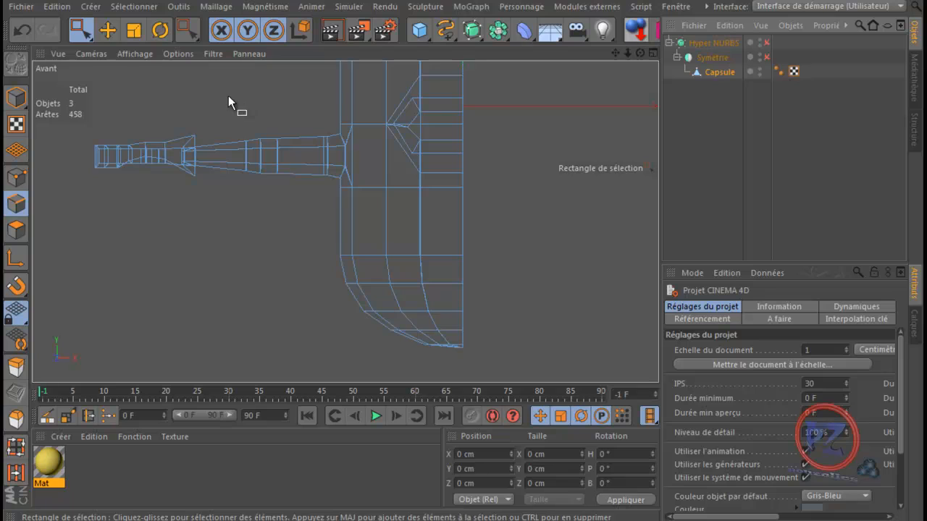
- Cut a horizontal edge loop around the lower body with the Knife in loop mode, at an offset of about 49%
{"action": "left_click", "coordinate": [16, 177]}
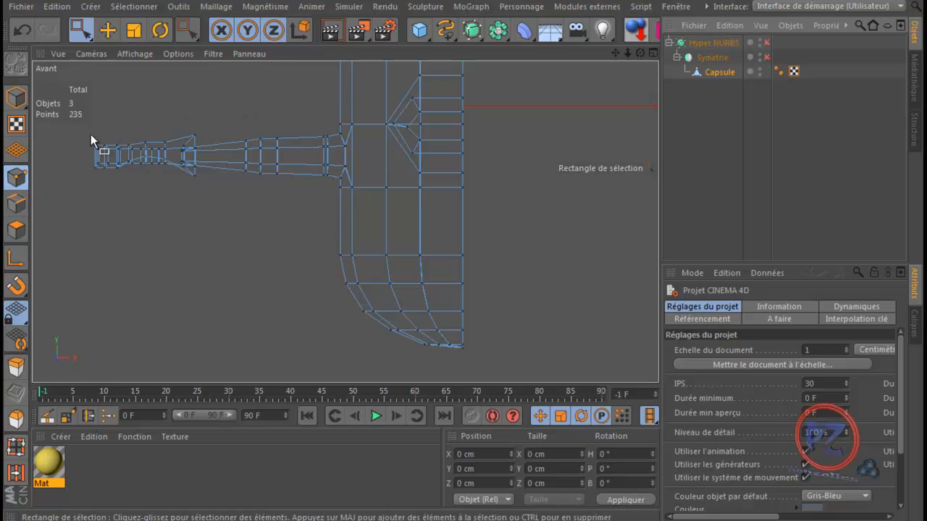
{"action": "left_click", "coordinate": [15, 206]}
{"action": "left_click", "coordinate": [16, 177]}
{"action": "key", "text": "k"}
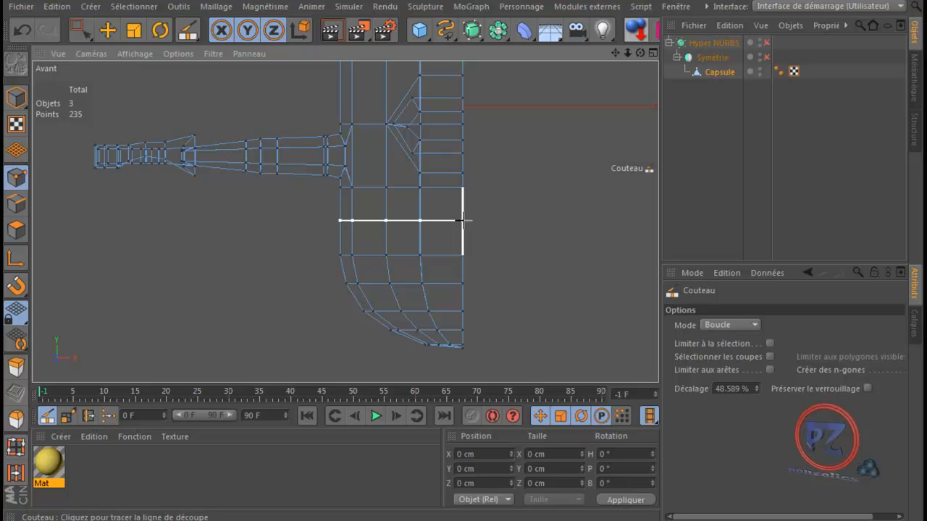
{"action": "left_click", "coordinate": [464, 220]}
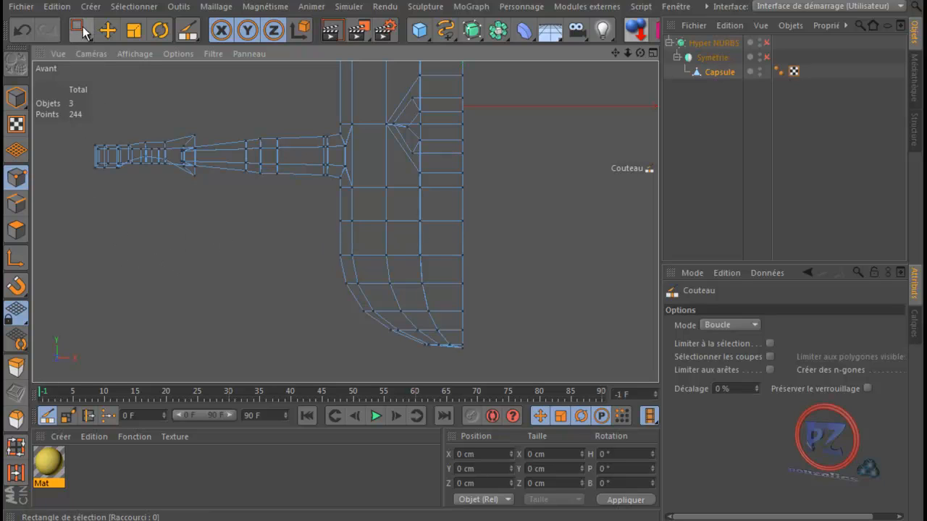
- Select the 20 points around the notched opening in the body's front and raise them vertically by about 4 cm
{"action": "left_click_drag", "start_coordinate": [615, 54], "coordinate": [608, 127]}
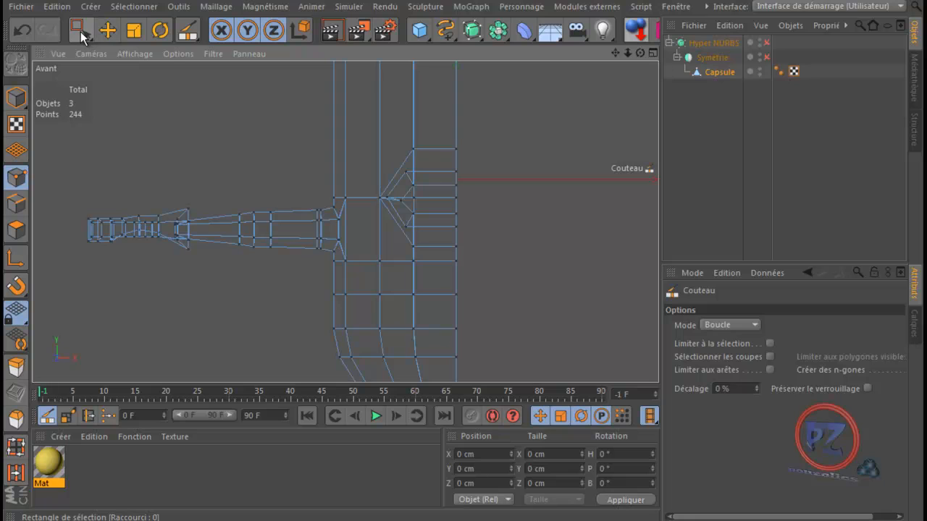
{"action": "middle_click", "coordinate": [158, 129]}
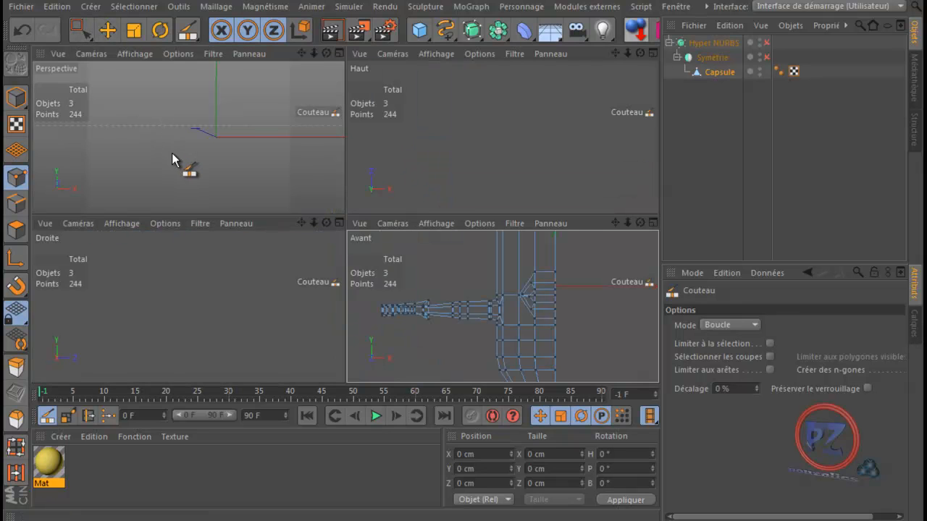
{"action": "middle_click", "coordinate": [338, 140]}
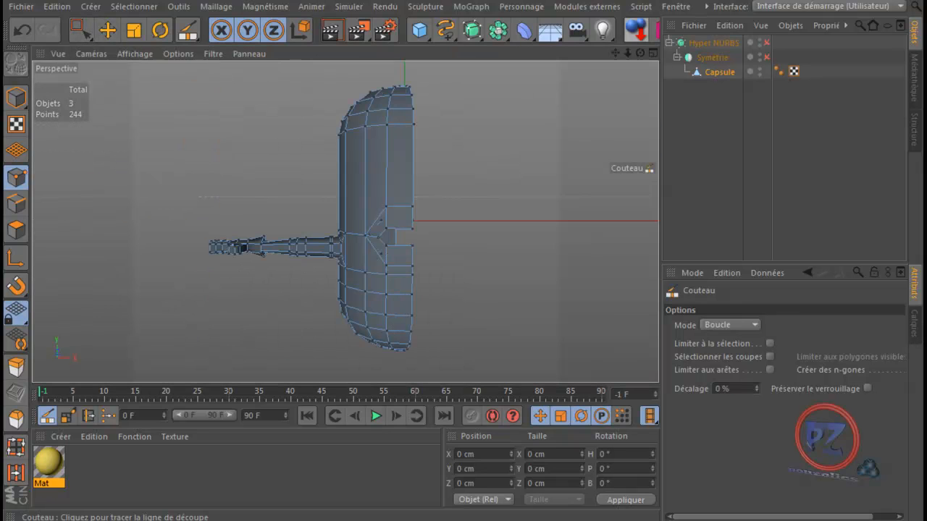
{"action": "left_click_drag", "start_coordinate": [640, 53], "coordinate": [463, 302]}
{"action": "scroll", "coordinate": [459, 251], "scroll_direction": "up", "scroll_amount": 5}
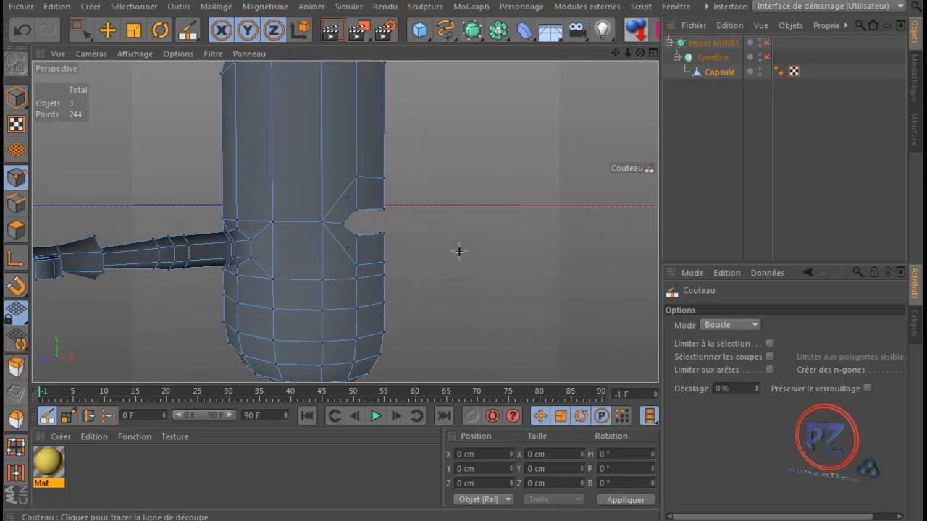
{"action": "left_click", "coordinate": [287, 97]}
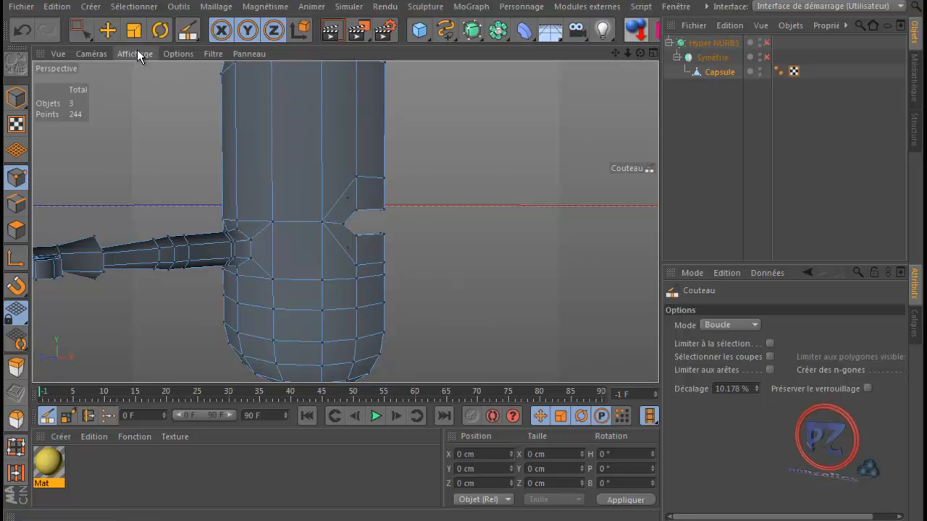
{"action": "left_click", "coordinate": [82, 30]}
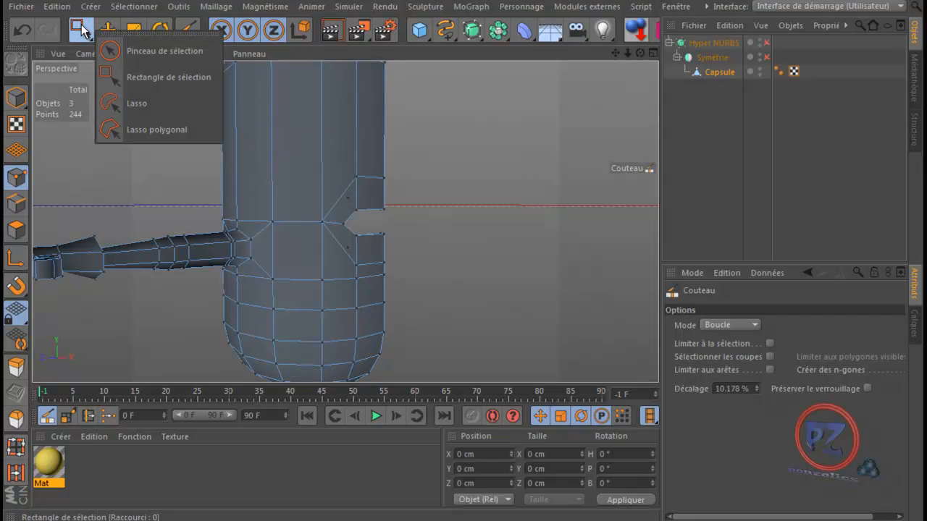
{"action": "left_click", "coordinate": [155, 77]}
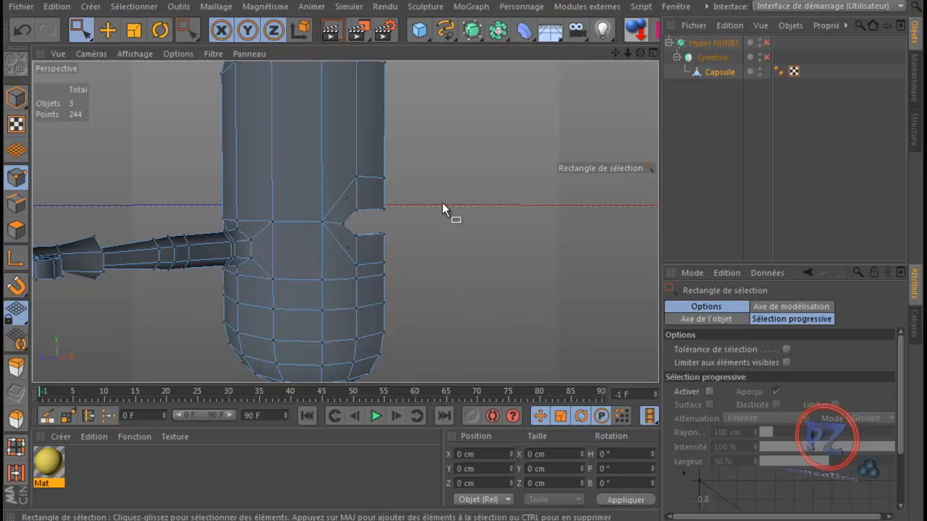
{"action": "left_click_drag", "start_coordinate": [314, 167], "coordinate": [410, 268]}
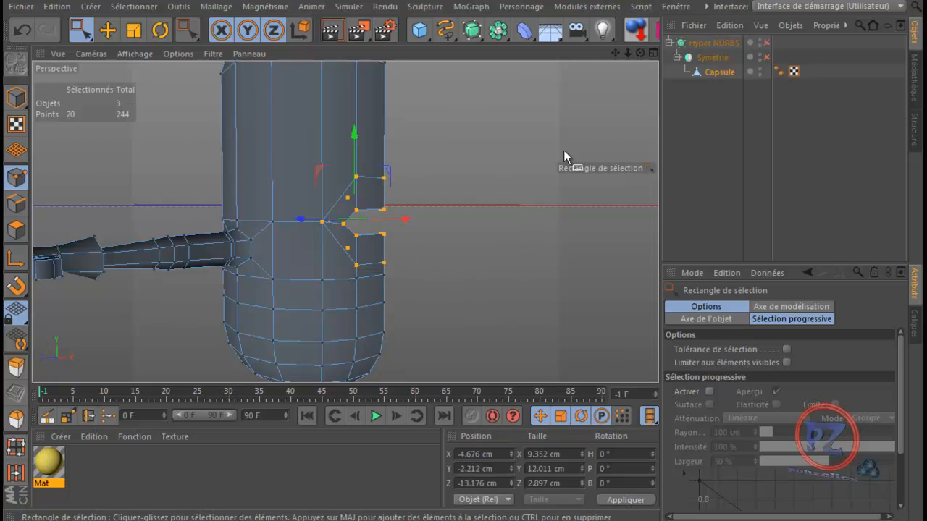
{"action": "left_click_drag", "start_coordinate": [642, 52], "coordinate": [432, 263]}
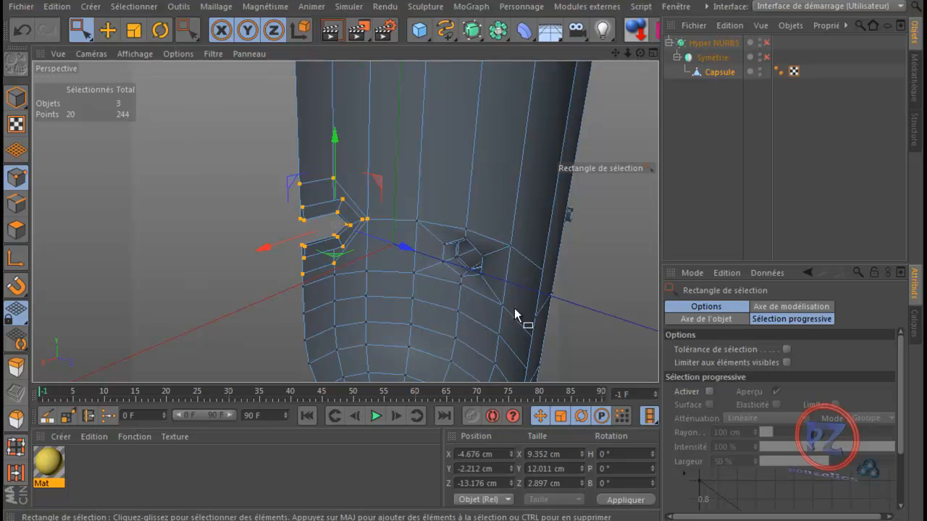
{"action": "left_click_drag", "start_coordinate": [641, 50], "coordinate": [463, 307]}
{"action": "middle_click", "coordinate": [524, 183]}
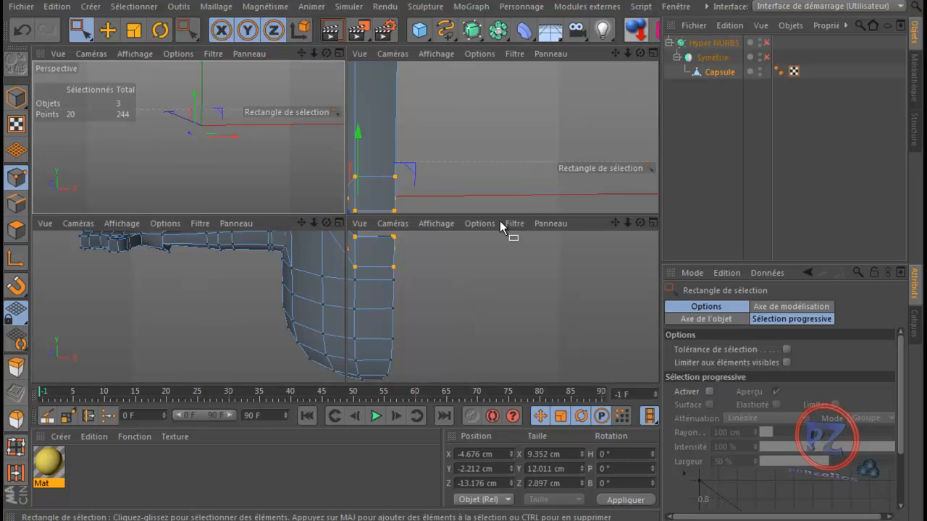
{"action": "middle_click", "coordinate": [464, 271]}
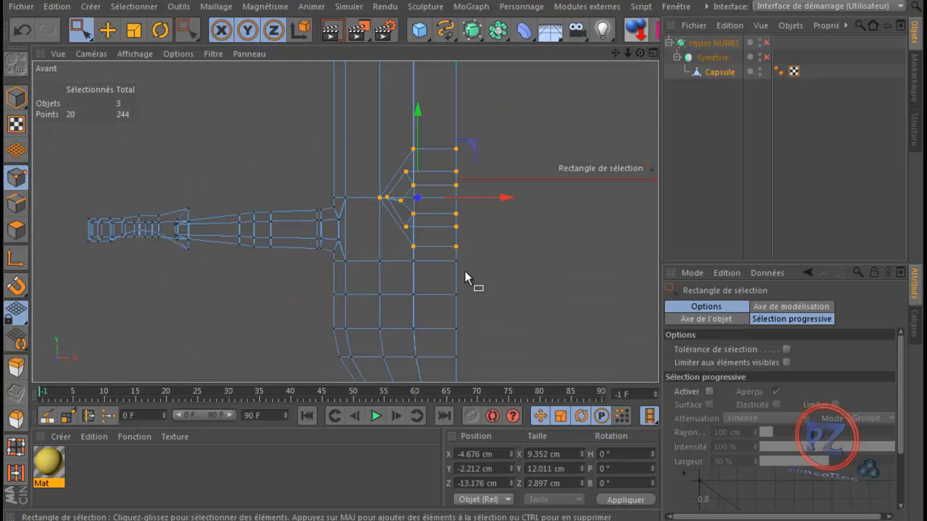
{"action": "left_click_drag", "start_coordinate": [614, 53], "coordinate": [460, 311]}
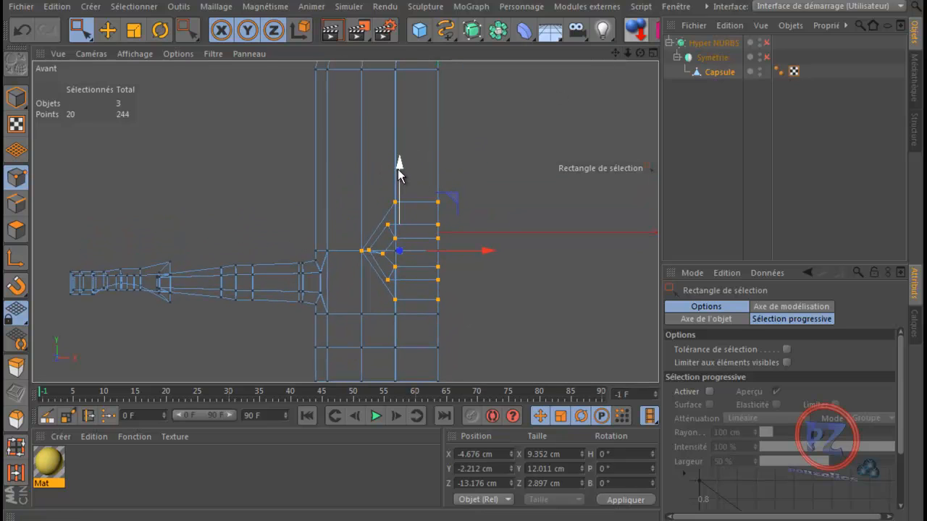
{"action": "left_click_drag", "start_coordinate": [399, 168], "coordinate": [405, 120]}
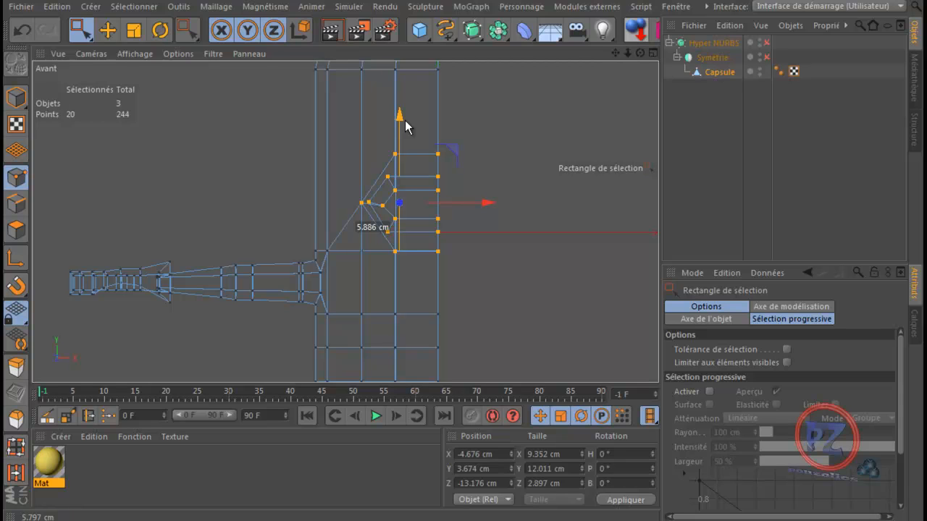
{"action": "left_click_drag", "start_coordinate": [404, 120], "coordinate": [402, 135]}
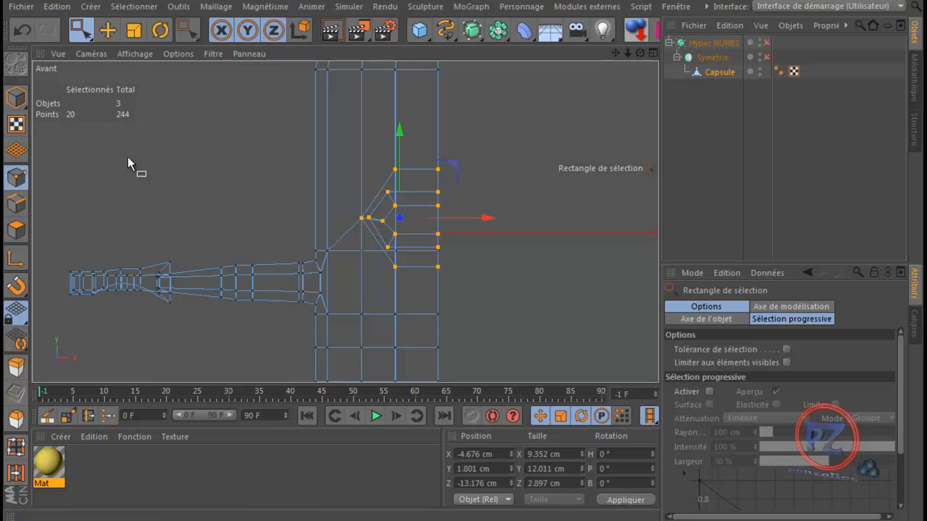
{"action": "left_click_drag", "start_coordinate": [160, 132], "coordinate": [186, 189]}
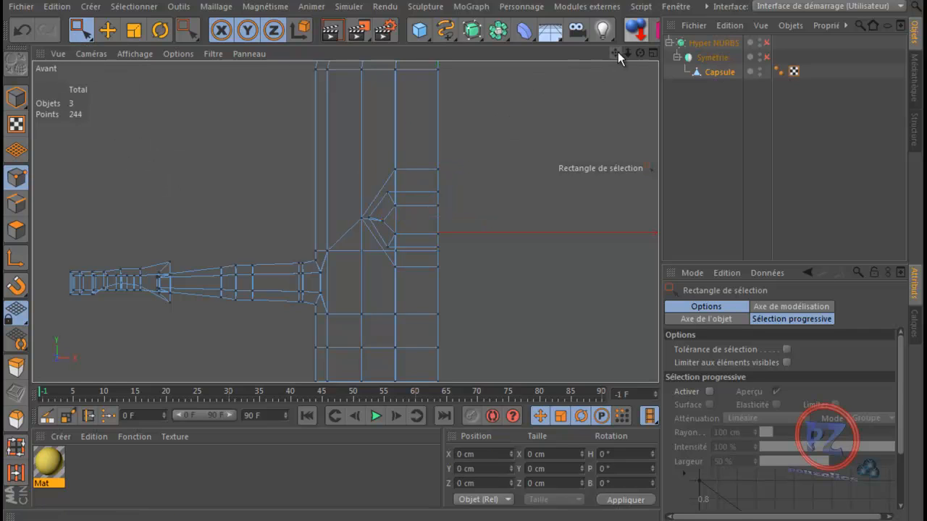
- Select all polygons below the new edge loop on the lower body and copy them to a separate object with Split (Scission)
{"action": "left_click_drag", "start_coordinate": [617, 53], "coordinate": [465, 296]}
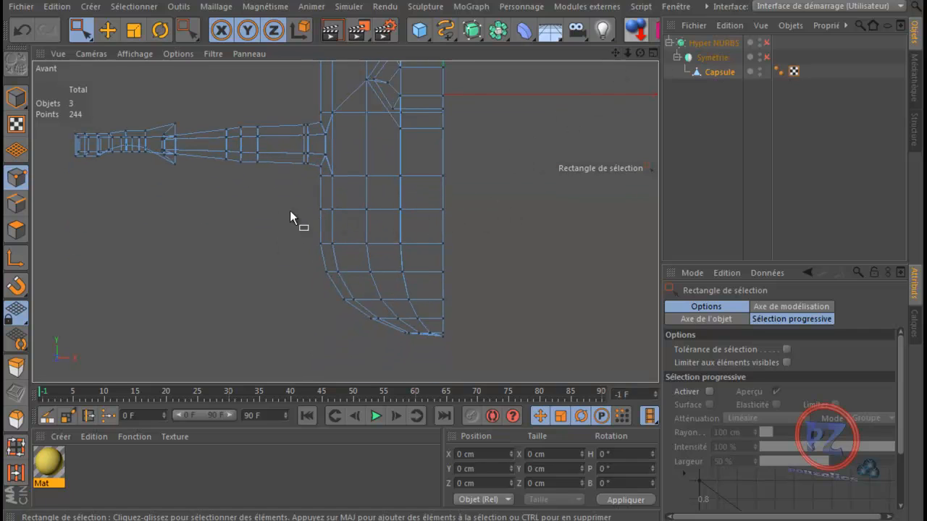
{"action": "left_click_drag", "start_coordinate": [277, 226], "coordinate": [497, 359]}
{"action": "left_click", "coordinate": [16, 230]}
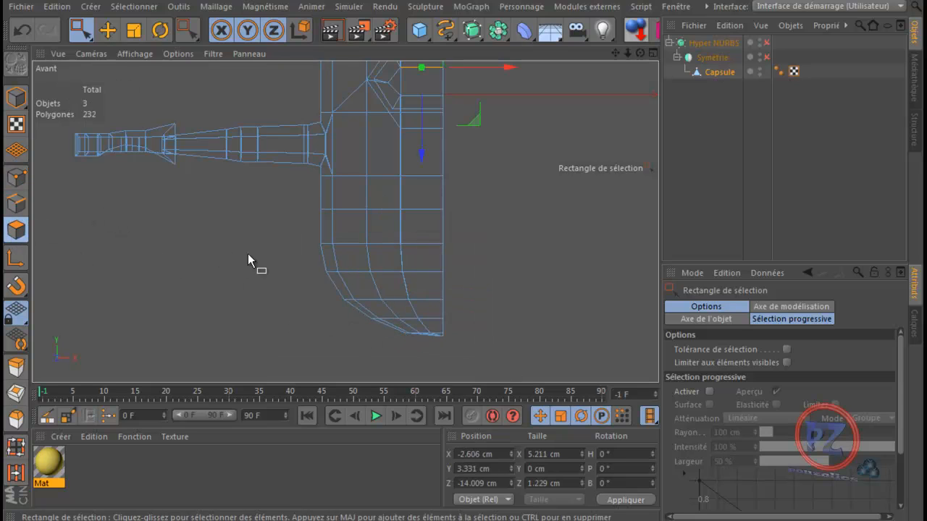
{"action": "left_click_drag", "start_coordinate": [275, 215], "coordinate": [495, 347]}
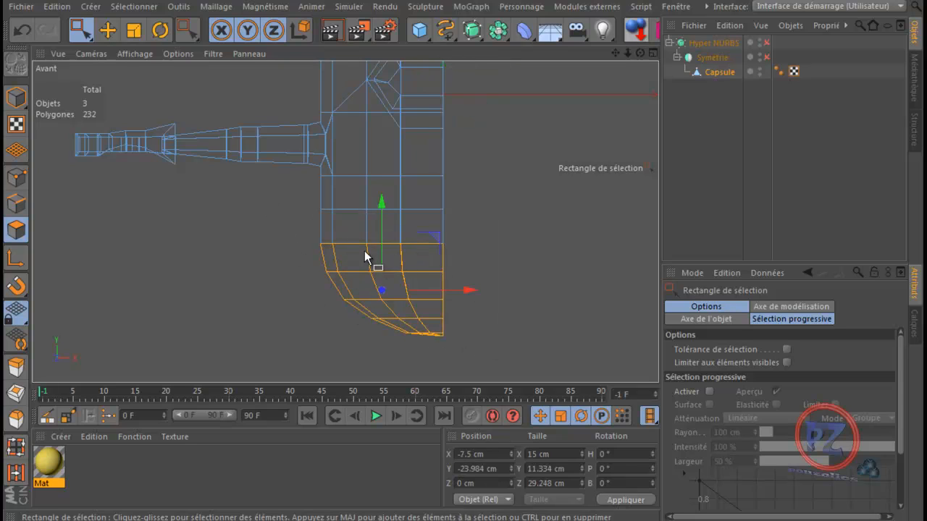
{"action": "left_click_drag", "start_coordinate": [289, 193], "coordinate": [458, 359]}
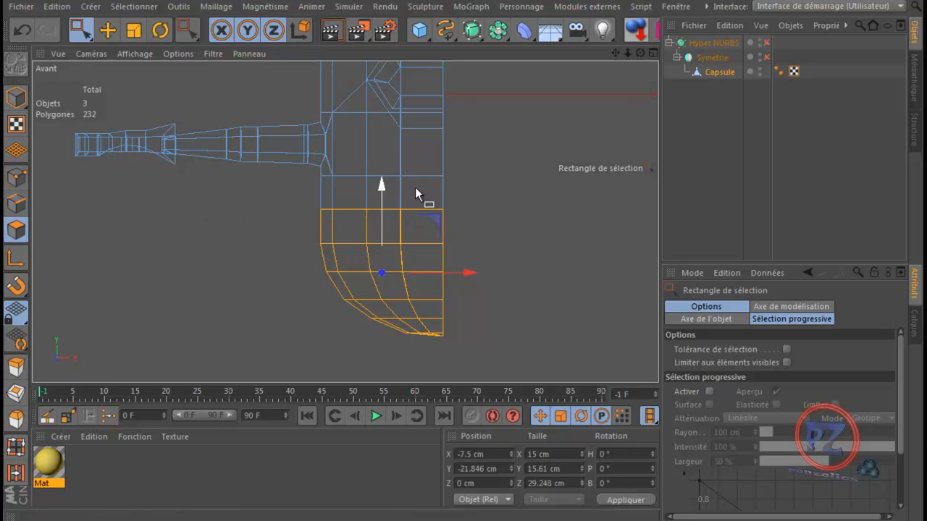
{"action": "left_click", "coordinate": [111, 32]}
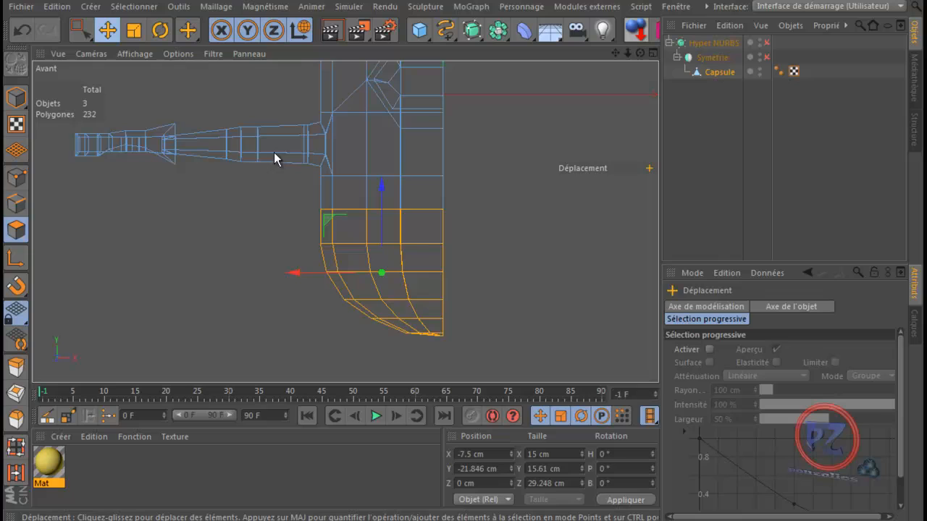
{"action": "right_click", "coordinate": [515, 208]}
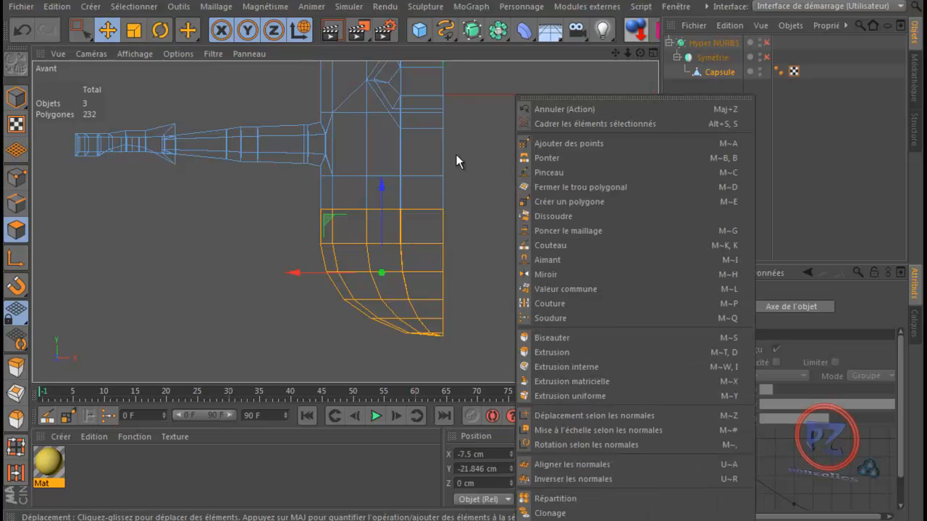
{"action": "left_click", "coordinate": [465, 105]}
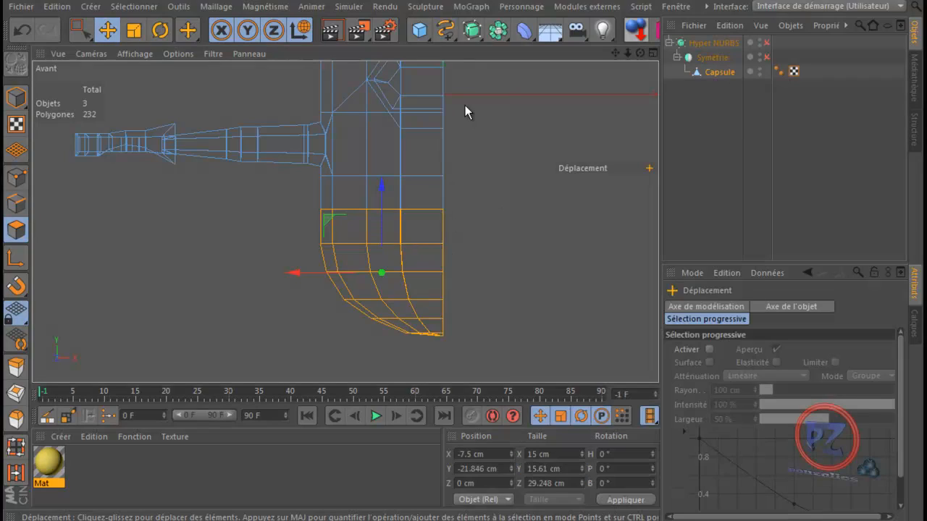
{"action": "right_click", "coordinate": [465, 105]}
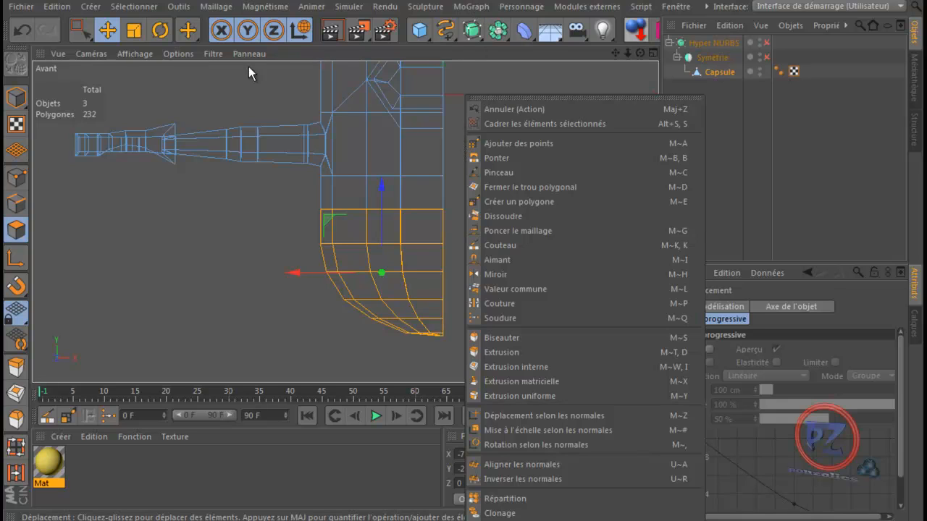
{"action": "left_click", "coordinate": [227, 74]}
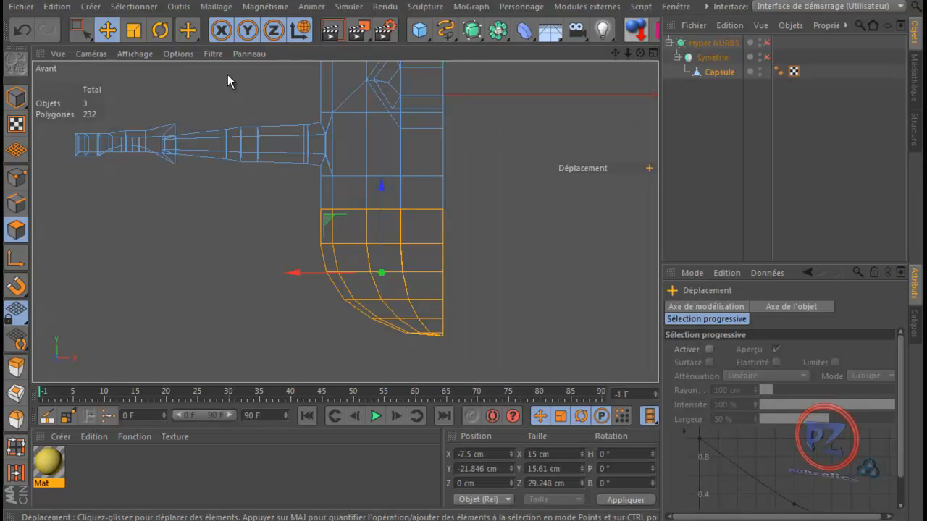
{"action": "right_click", "coordinate": [227, 74]}
{"action": "left_click", "coordinate": [266, 78]}
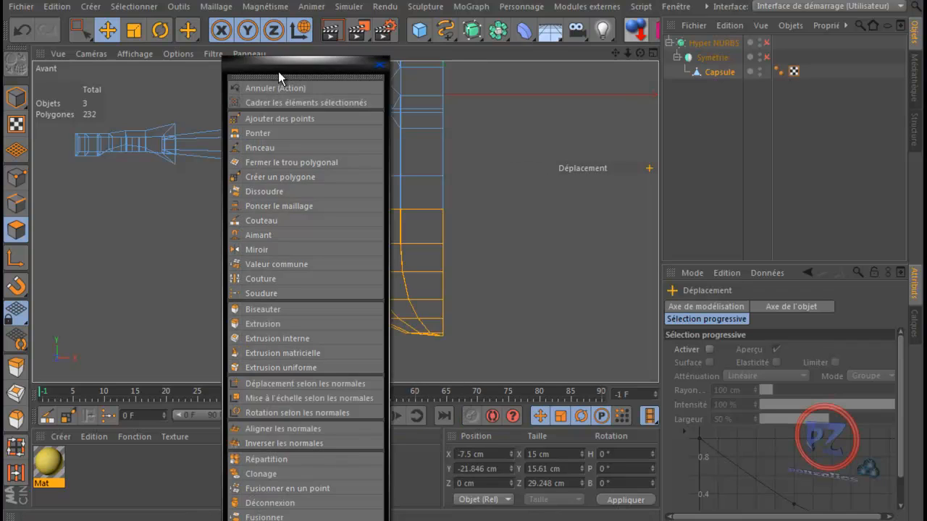
{"action": "left_click_drag", "start_coordinate": [285, 66], "coordinate": [275, 0]}
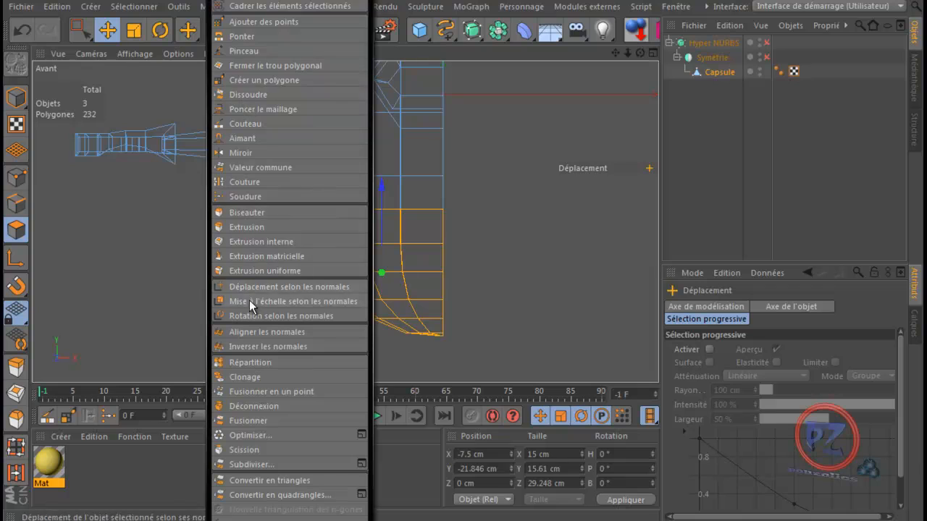
{"action": "left_click", "coordinate": [251, 452]}
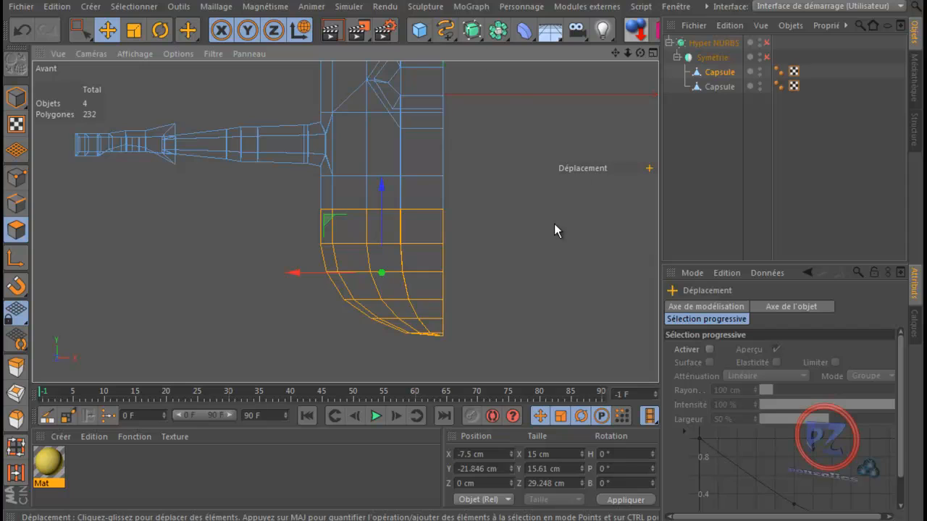
- Rename the main body object that includes the arm from Capsule to minion
{"action": "left_click", "coordinate": [717, 87]}
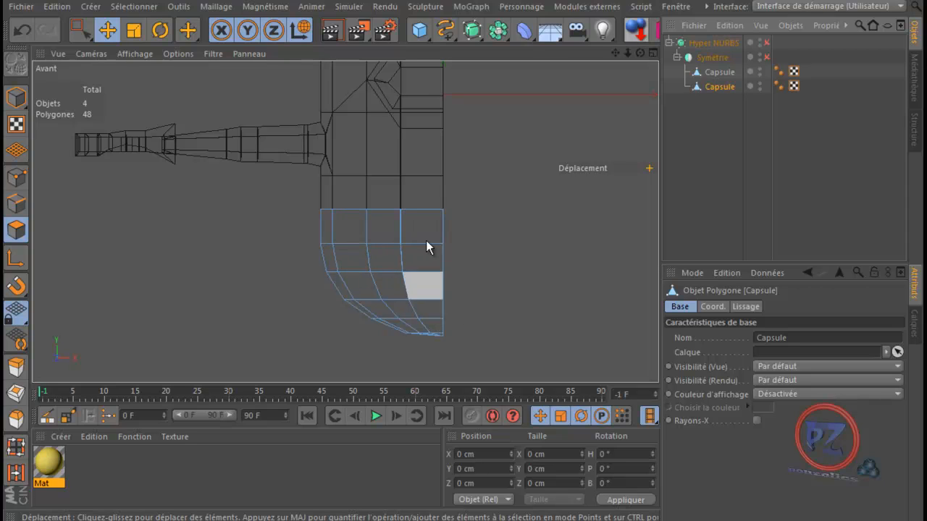
{"action": "left_click", "coordinate": [721, 73]}
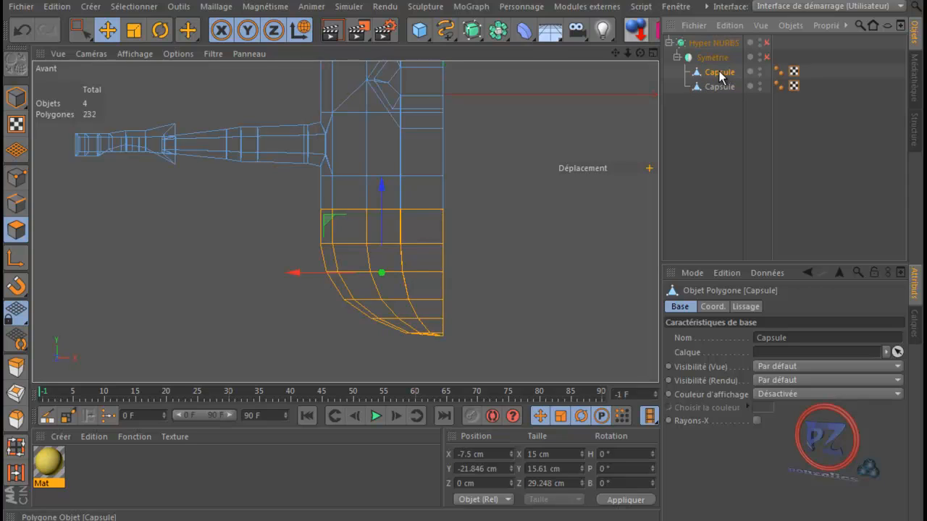
{"action": "double_click", "coordinate": [721, 72]}
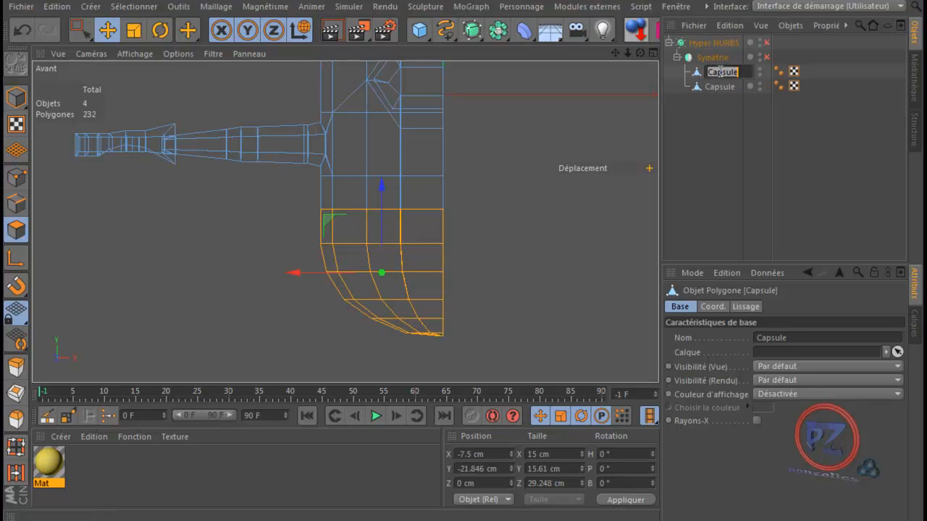
{"action": "type", "text": "m"}
{"action": "type", "text": "irror"}
- Rename the split-off lower body object as salopette
{"action": "left_click", "coordinate": [720, 87]}
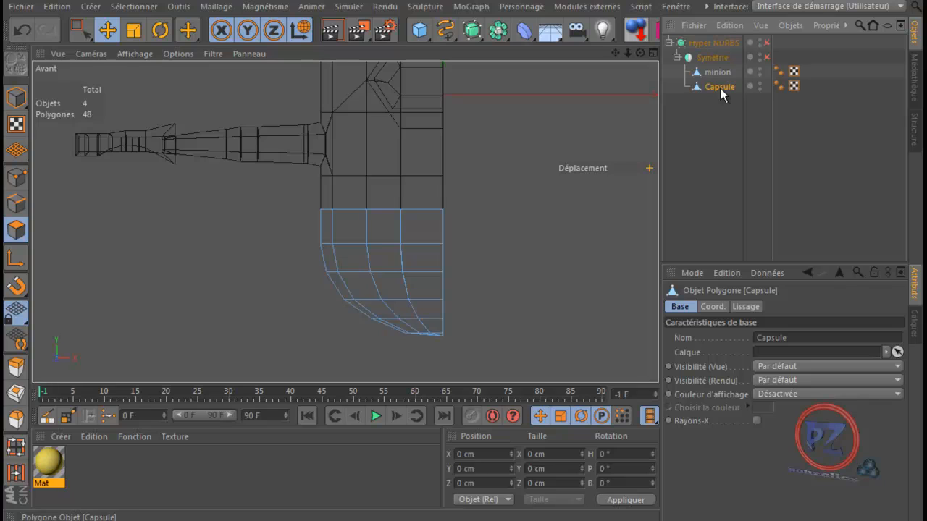
{"action": "double_click", "coordinate": [721, 89]}
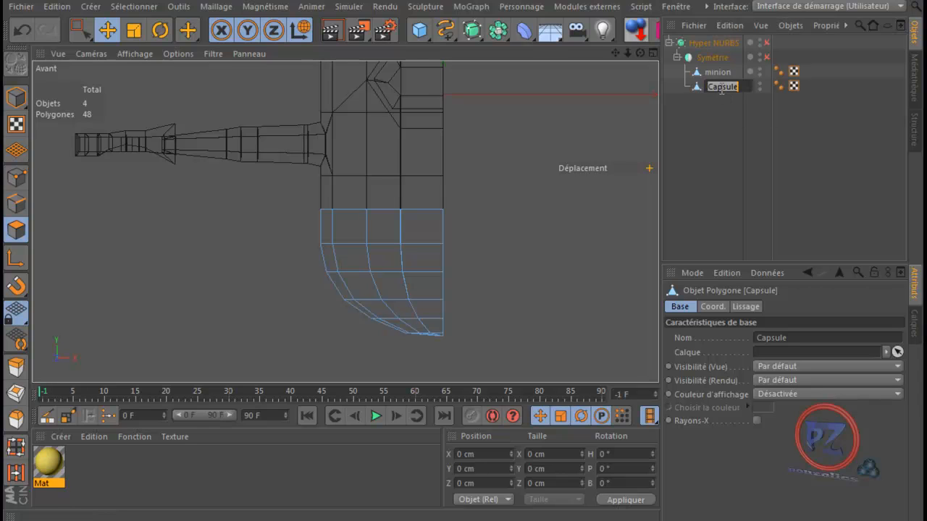
{"action": "type", "text": "salopette"}
{"action": "key", "text": "Return"}
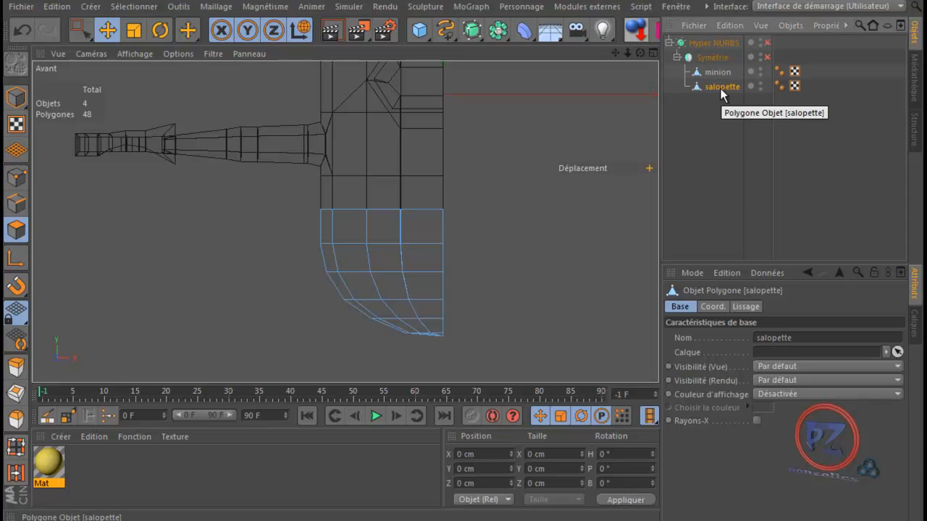
- Delete the selected lower polygons from the minion object and check the cut by briefly hiding salopette
{"action": "left_click", "coordinate": [716, 74]}
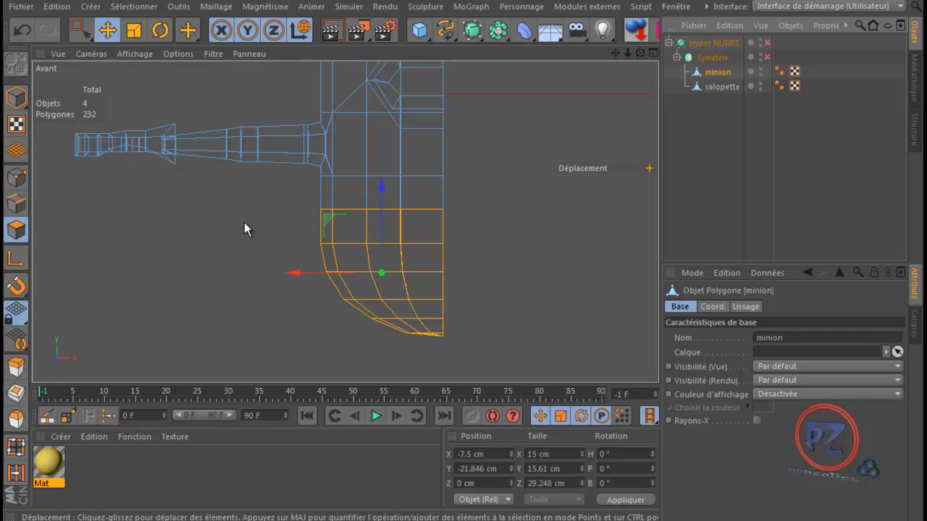
{"action": "key", "text": "Delete"}
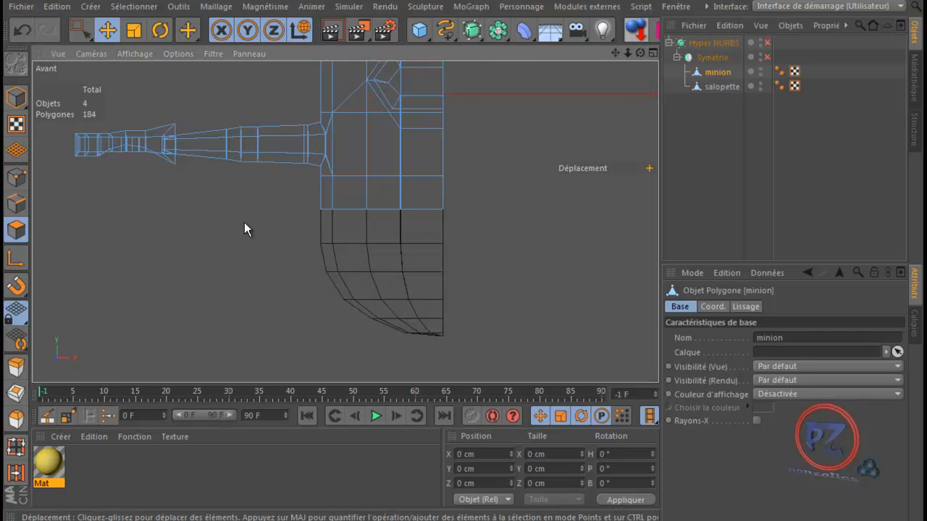
{"action": "left_click", "coordinate": [760, 84]}
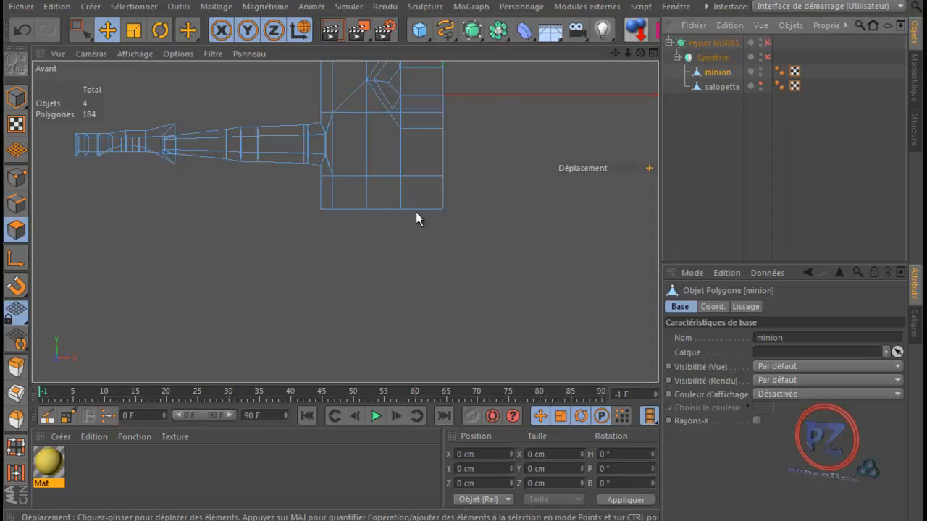
{"action": "left_click", "coordinate": [760, 85]}
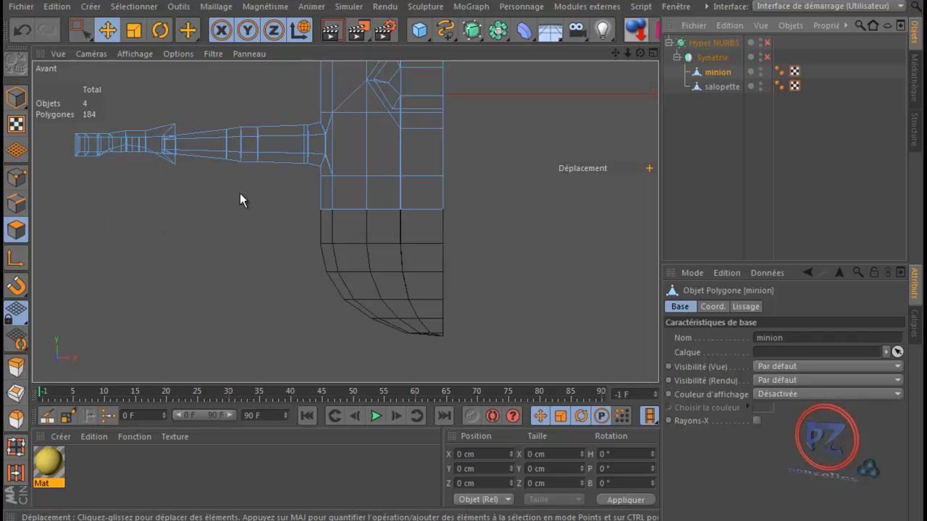
- Loop-select the lowest polygon band of the minion object and copy it to a separate object with Split (Scission)
{"action": "key", "text": "u"}
{"action": "key", "text": "l"}
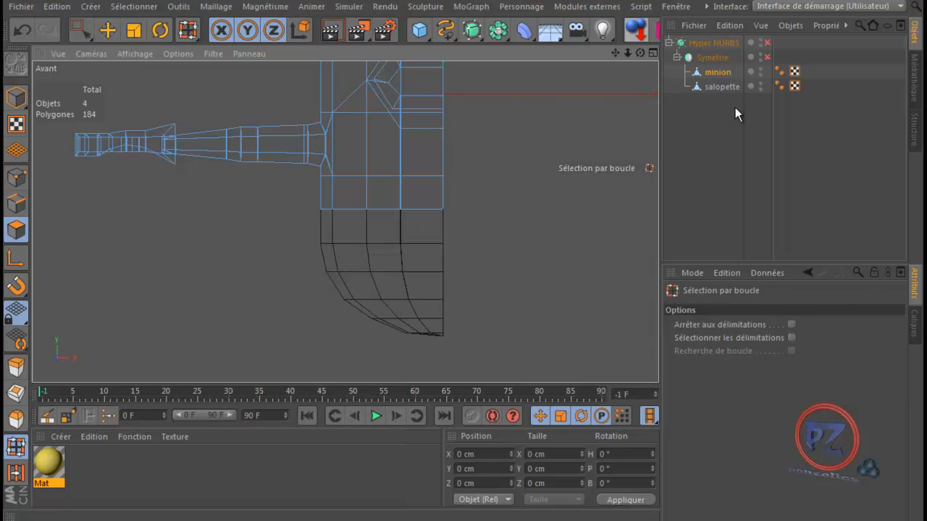
{"action": "left_click", "coordinate": [723, 87]}
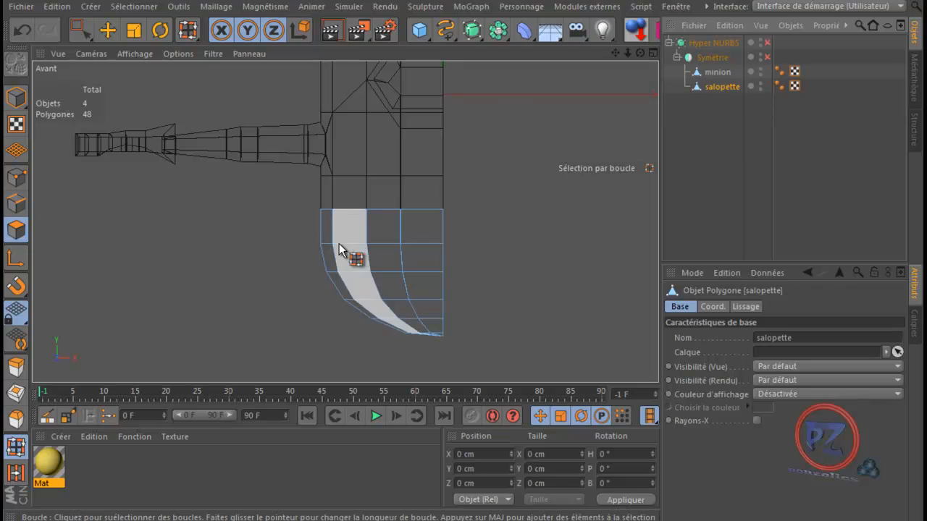
{"action": "left_click", "coordinate": [720, 73]}
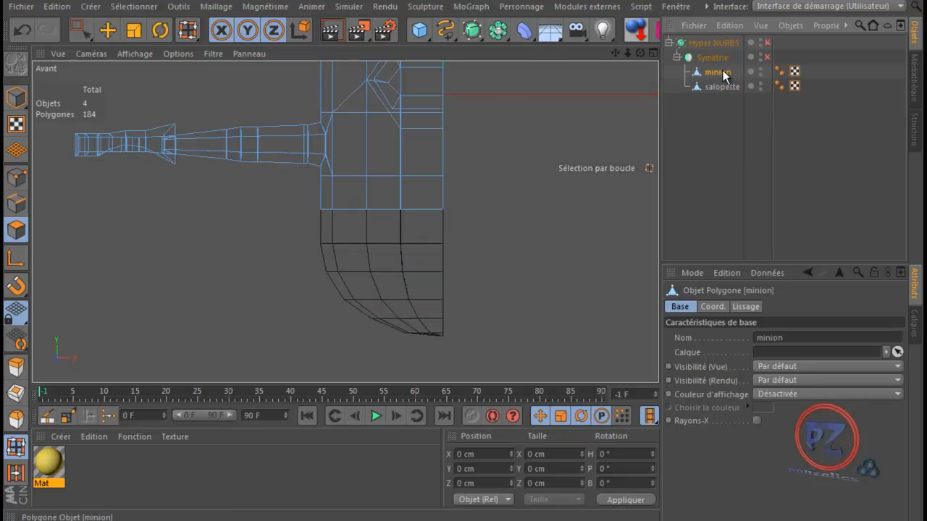
{"action": "left_click", "coordinate": [323, 194]}
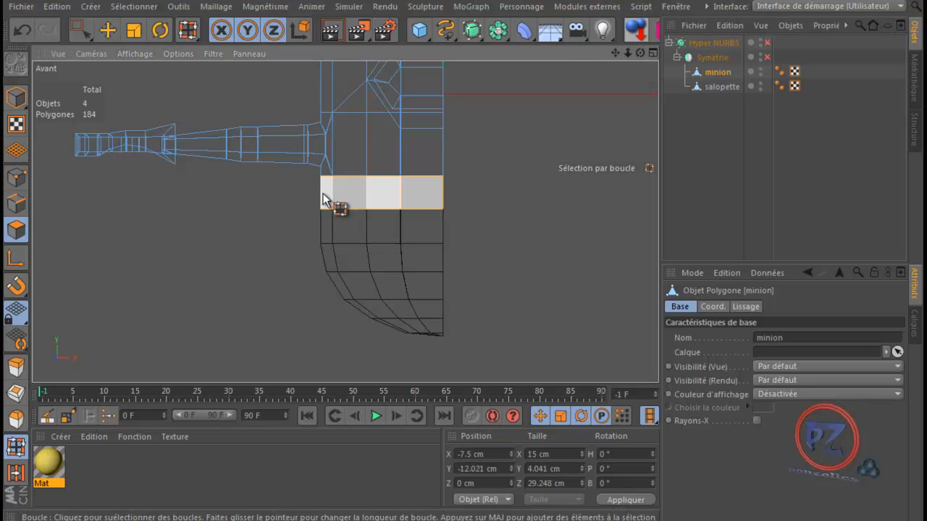
{"action": "right_click", "coordinate": [492, 184]}
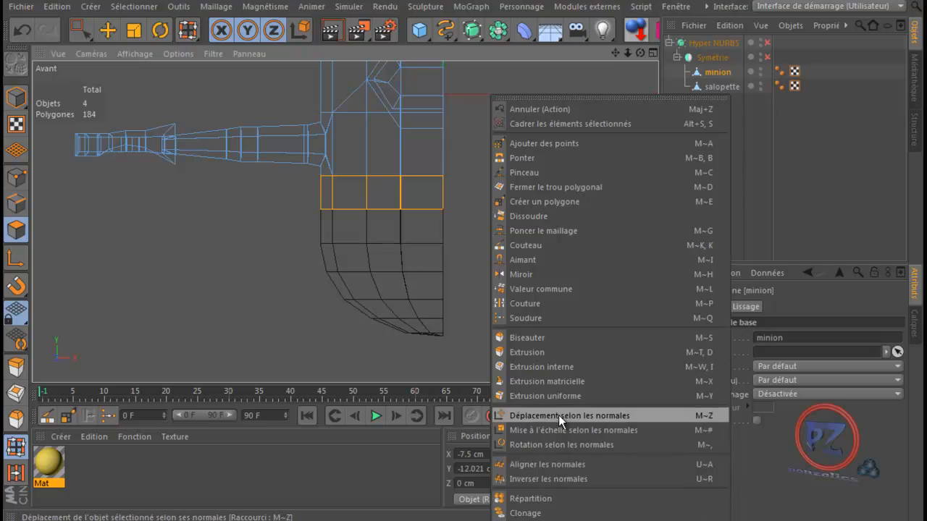
{"action": "left_click", "coordinate": [663, 96]}
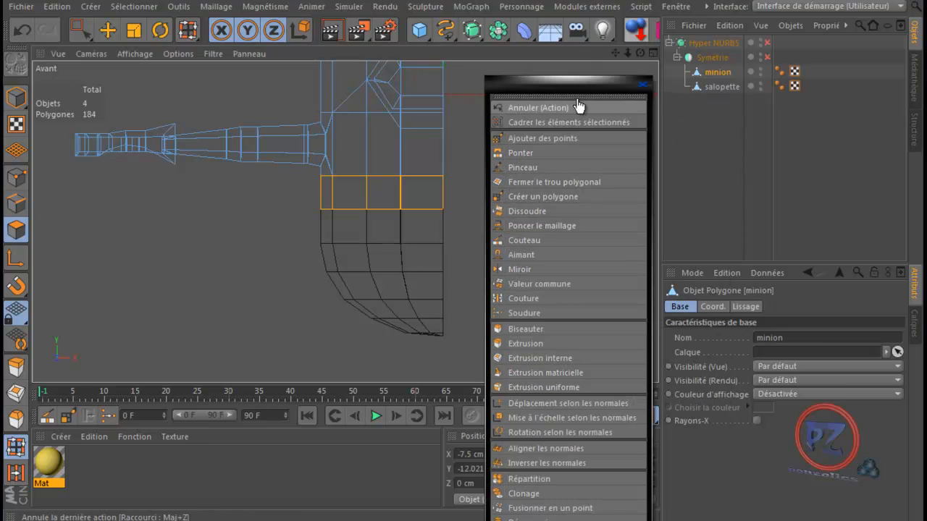
{"action": "left_click_drag", "start_coordinate": [555, 84], "coordinate": [358, 0]}
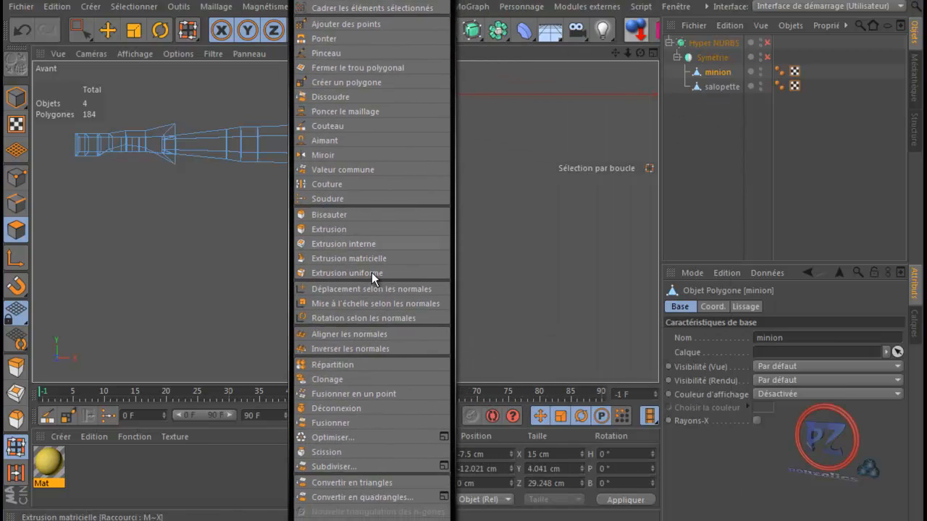
{"action": "left_click", "coordinate": [341, 450]}
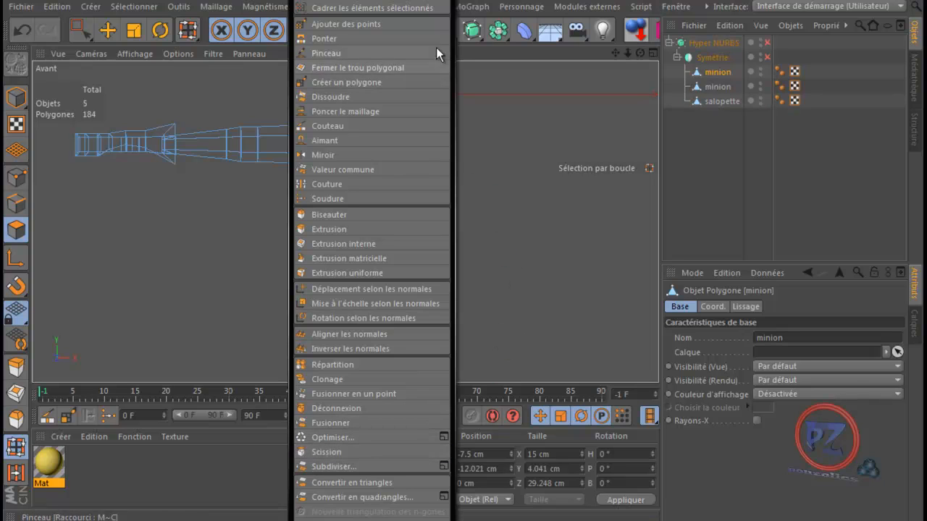
{"action": "left_click", "coordinate": [442, 0]}
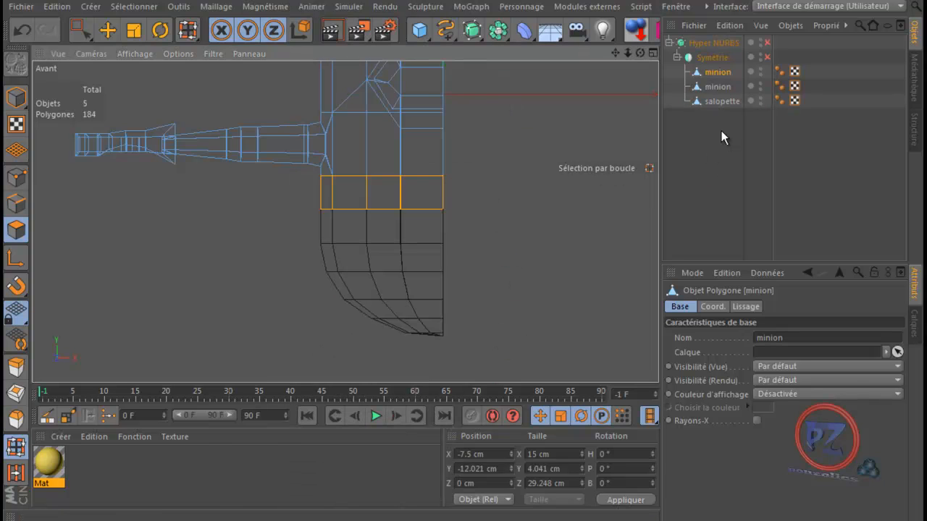
- Lower the split band object's axis to the middle of the band, at about Y -11.9 cm
{"action": "left_click", "coordinate": [716, 87]}
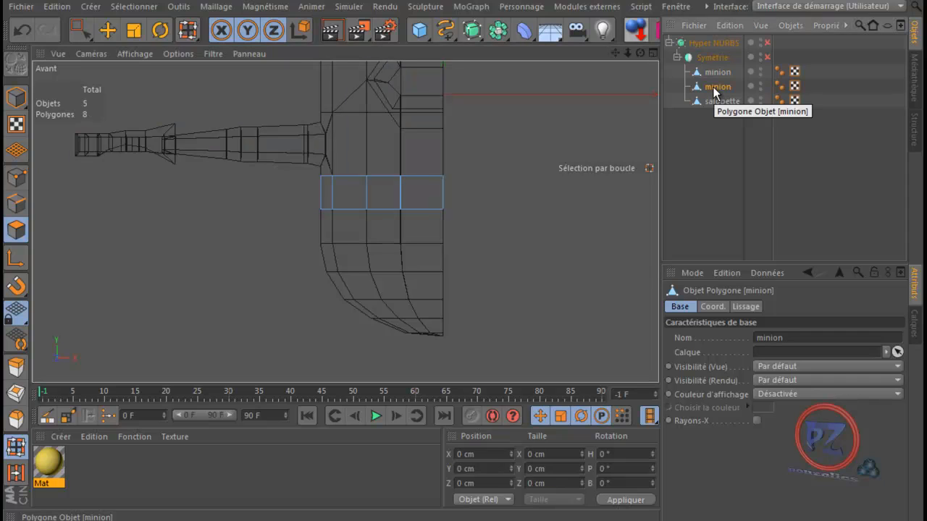
{"action": "left_click", "coordinate": [16, 98]}
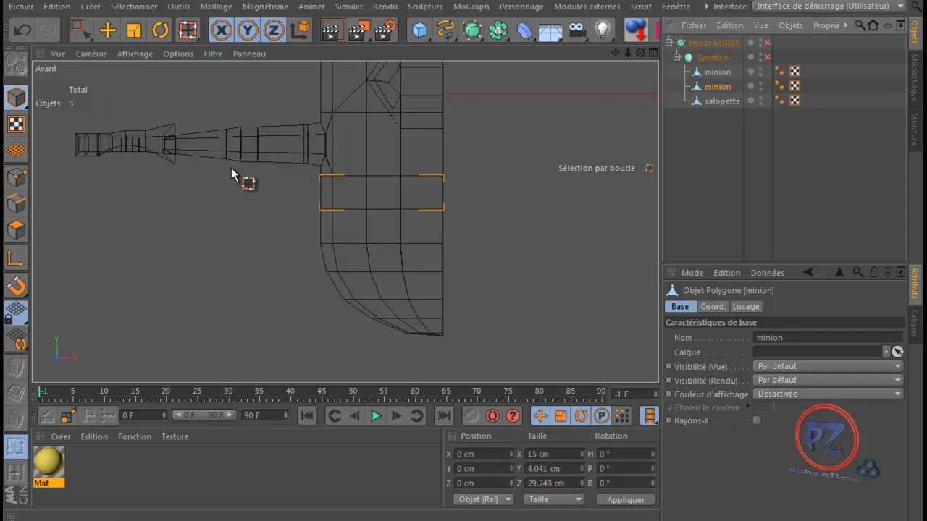
{"action": "left_click", "coordinate": [107, 30]}
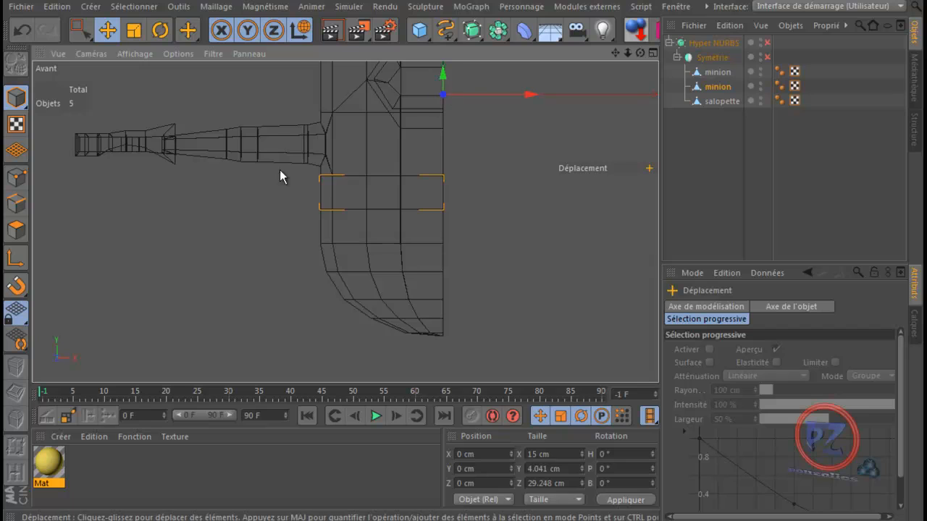
{"action": "left_click", "coordinate": [16, 258]}
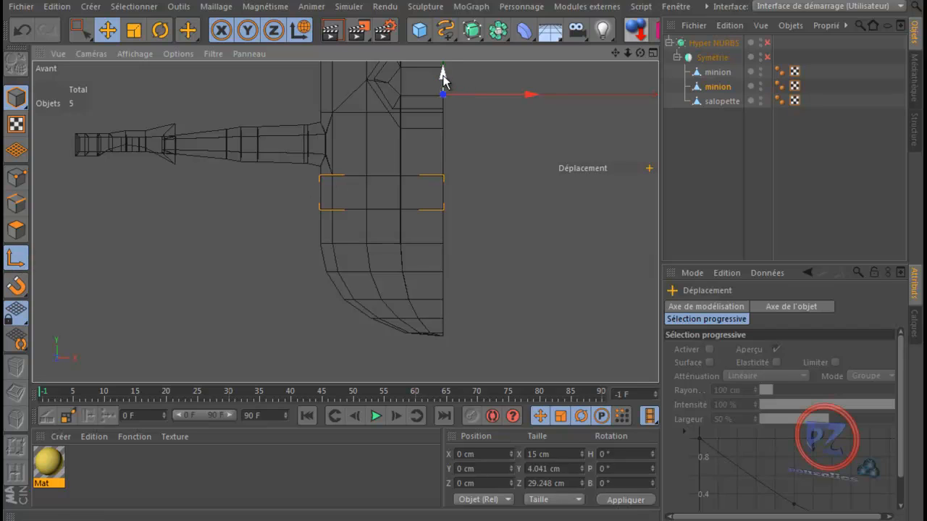
{"action": "left_click_drag", "start_coordinate": [441, 88], "coordinate": [444, 179]}
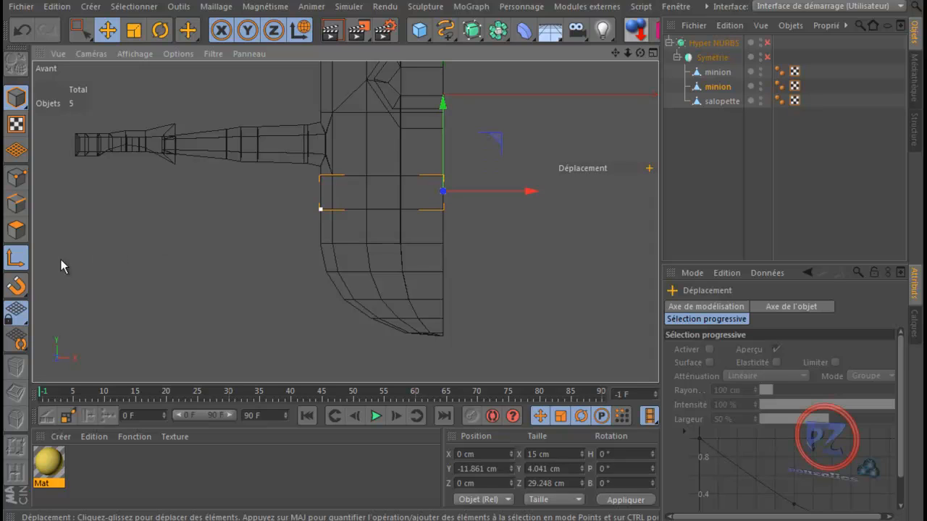
{"action": "left_click", "coordinate": [14, 261]}
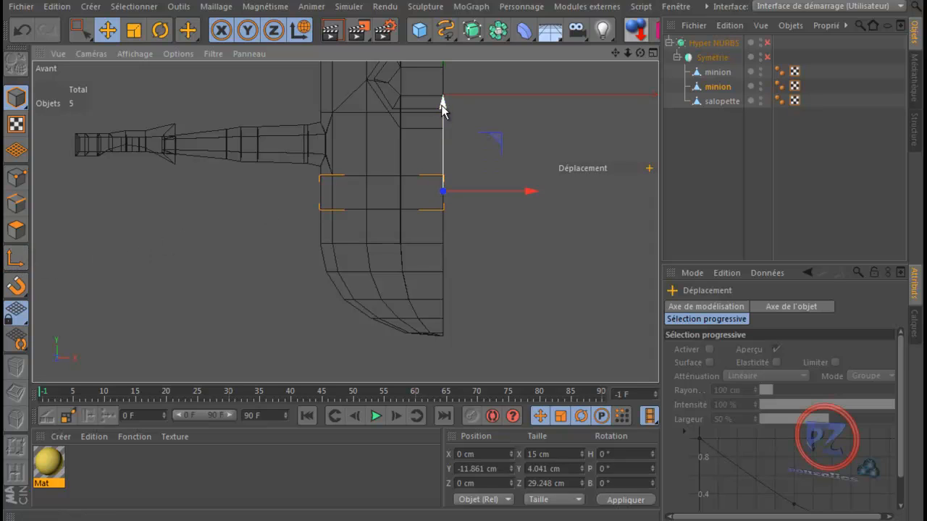
- Move the band object straight down below the body to about Y -33.6 cm and show the model in the perspective view
{"action": "left_click_drag", "start_coordinate": [440, 105], "coordinate": [439, 283]}
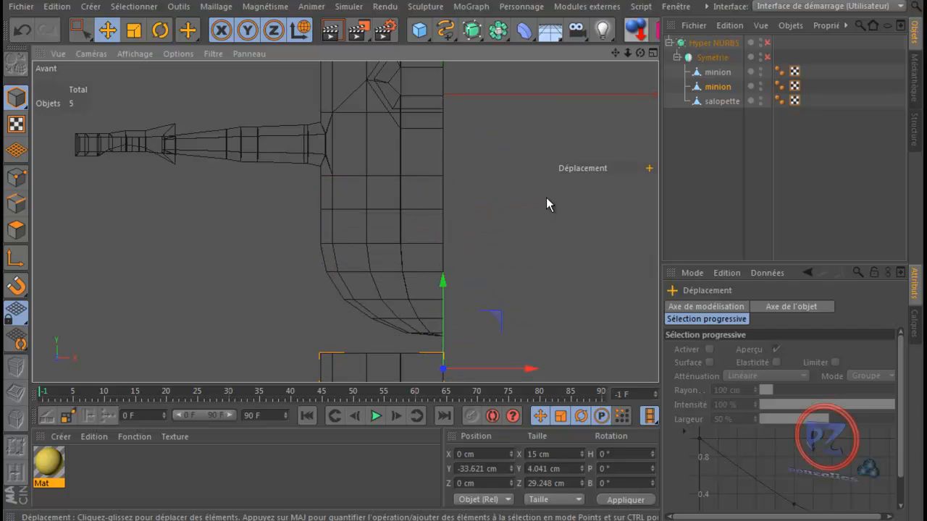
{"action": "middle_click", "coordinate": [115, 218]}
{"action": "middle_click", "coordinate": [245, 142]}
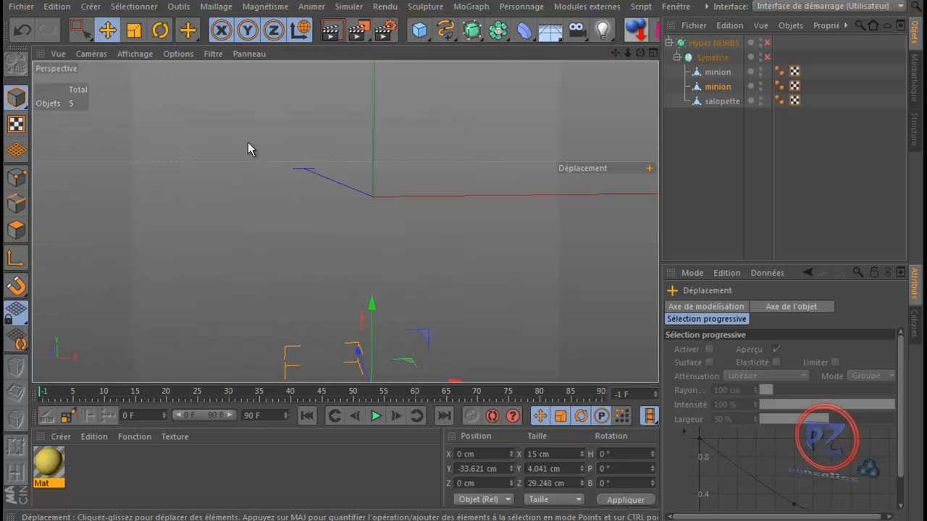
{"action": "scroll", "coordinate": [410, 174], "scroll_direction": "down", "scroll_amount": 3}
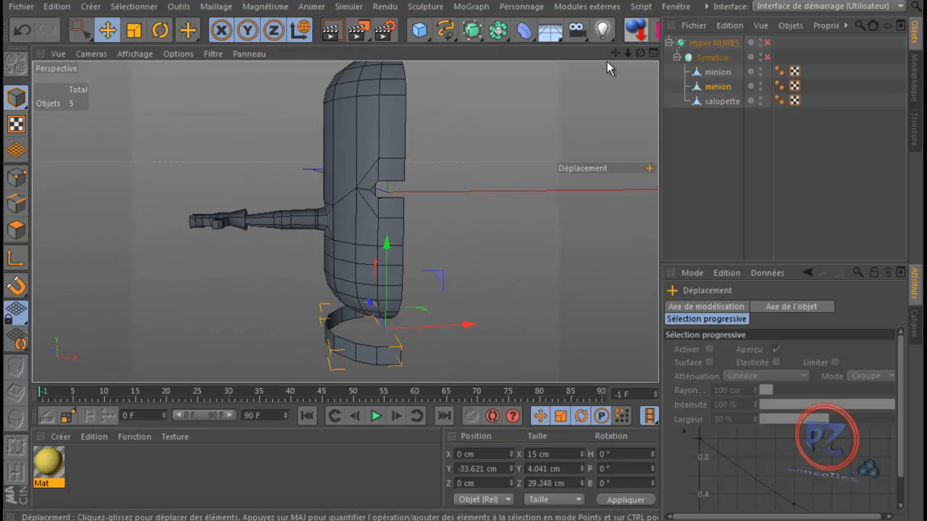
{"action": "left_click_drag", "start_coordinate": [615, 54], "coordinate": [462, 304]}
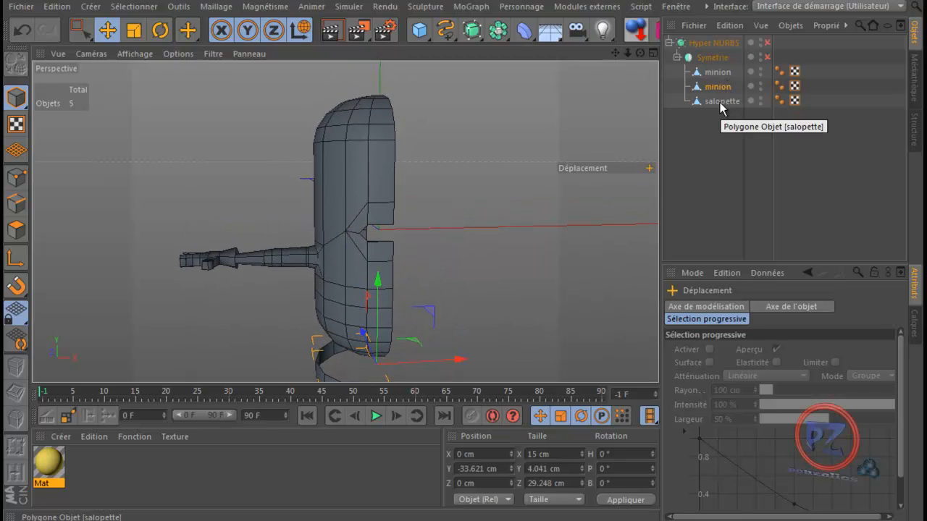
- Take the band object out of the Symétrie hierarchy to the root level and rename it bretel
{"action": "left_click_drag", "start_coordinate": [719, 87], "coordinate": [726, 143]}
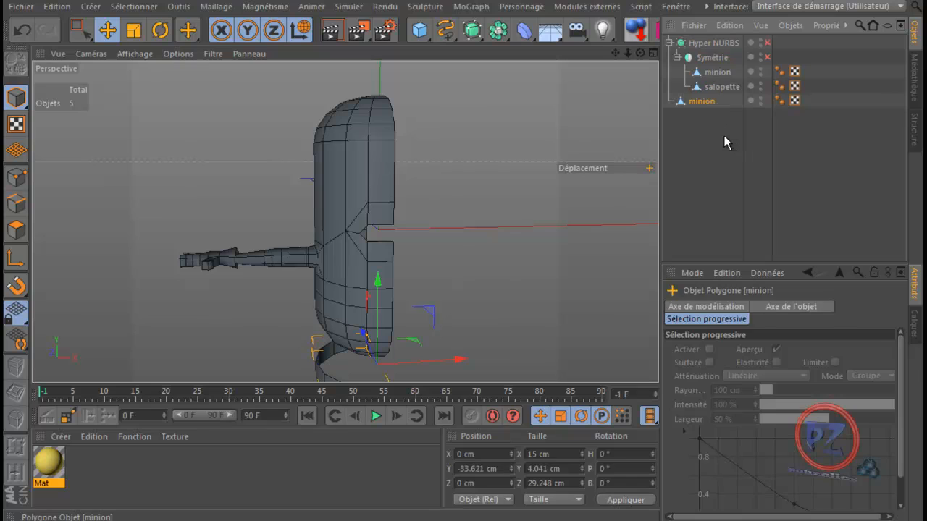
{"action": "double_click", "coordinate": [703, 101]}
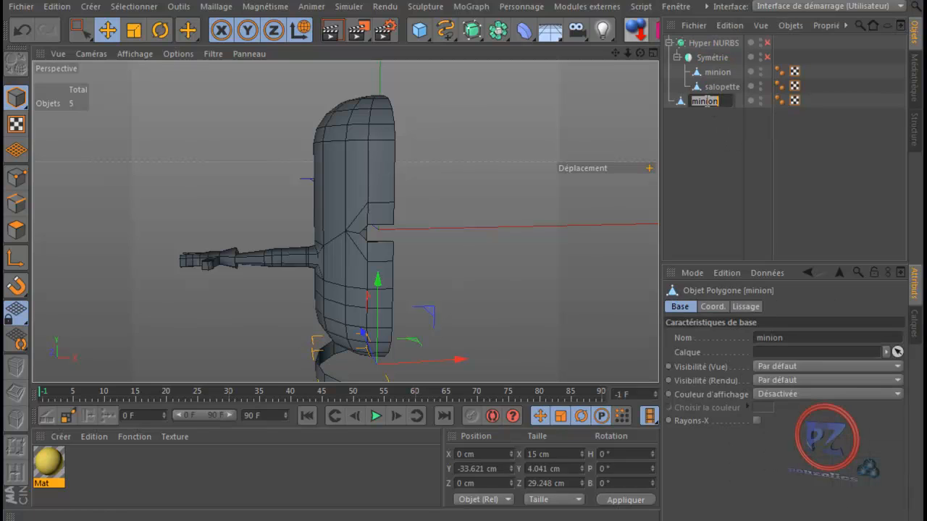
{"action": "type", "text": "bretel"}
{"action": "key", "text": "Return"}
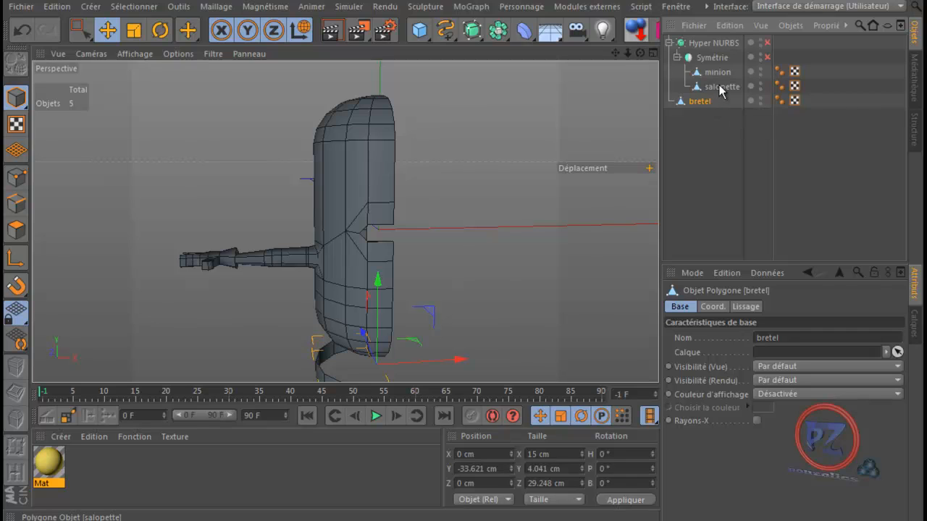
- Take salopette out of the Symétrie hierarchy to the root level and collapse the Symétrie group
{"action": "left_click_drag", "start_coordinate": [719, 85], "coordinate": [722, 139]}
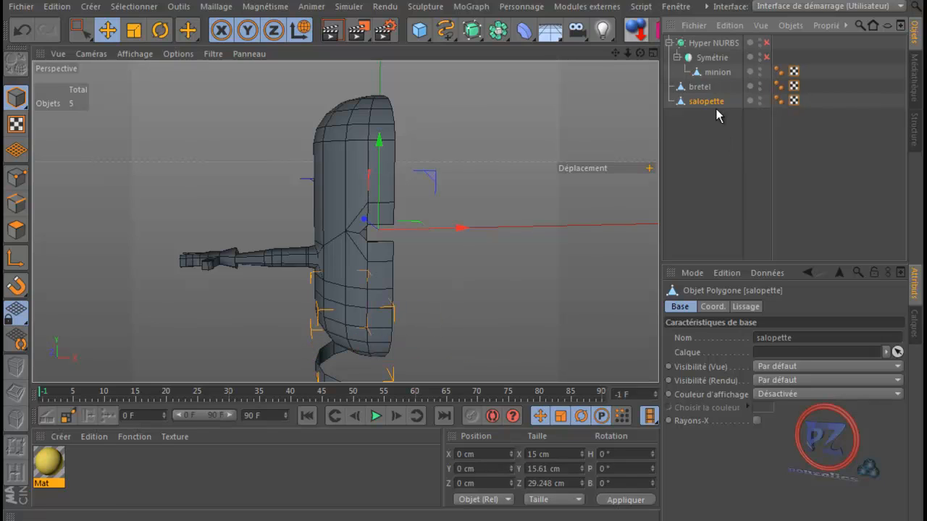
{"action": "left_click", "coordinate": [677, 58]}
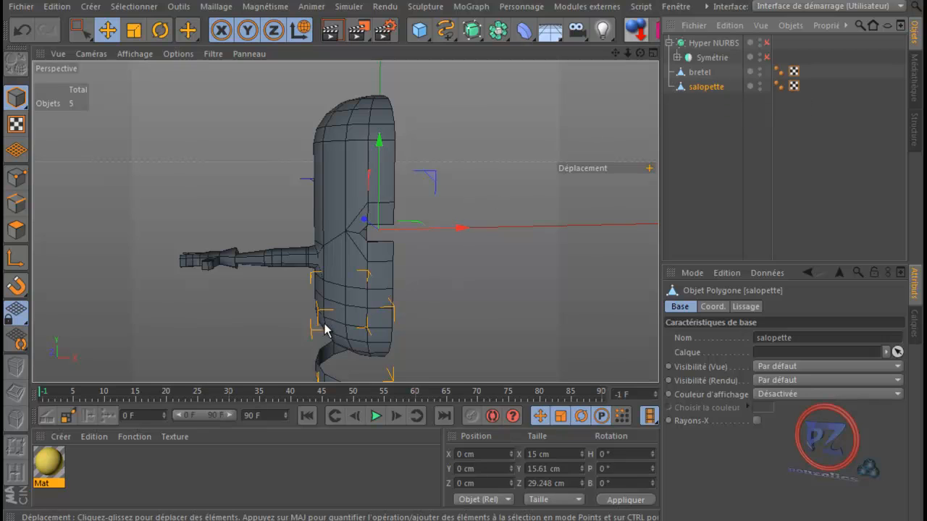
{"action": "scroll", "coordinate": [324, 330], "scroll_direction": "up", "scroll_amount": 4}
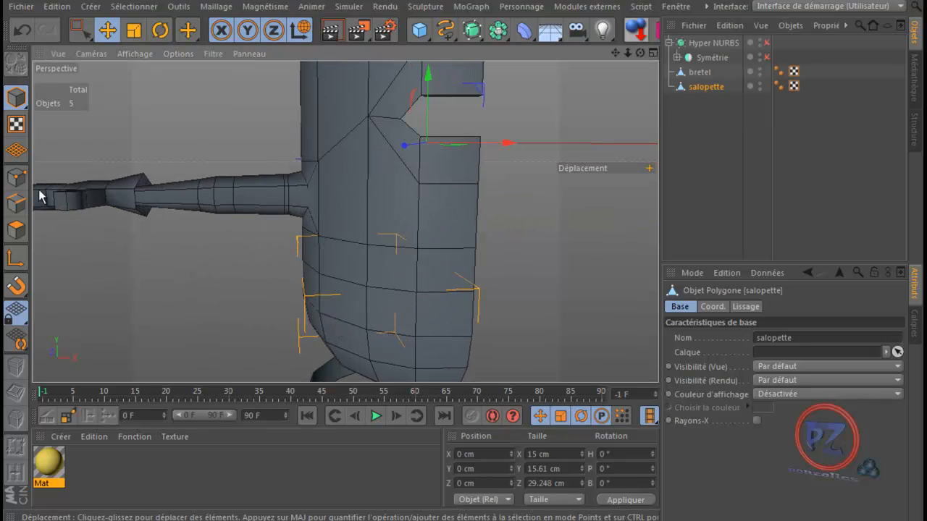
- Select all polygons of the salopette object and scale them up uniformly to about 15.09 × 15.7 × 29.42 cm
{"action": "left_click", "coordinate": [16, 230]}
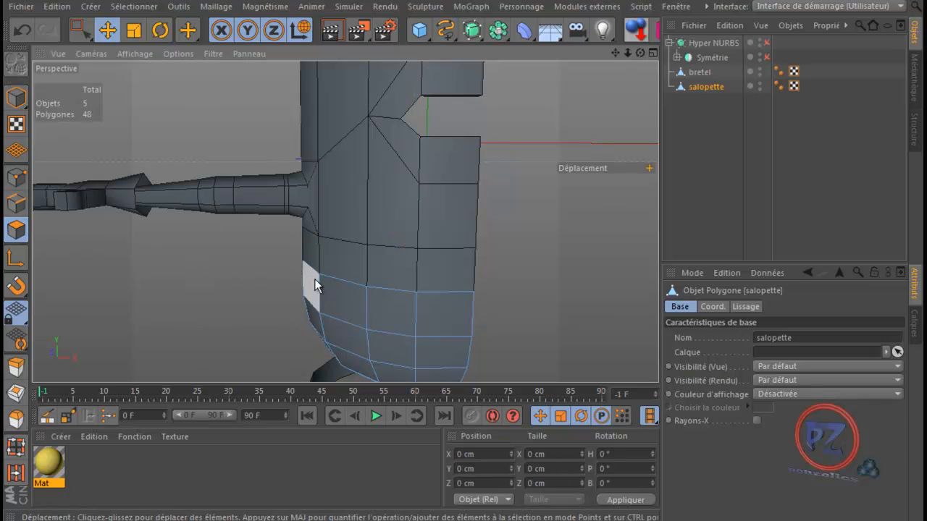
{"action": "left_click", "coordinate": [339, 296]}
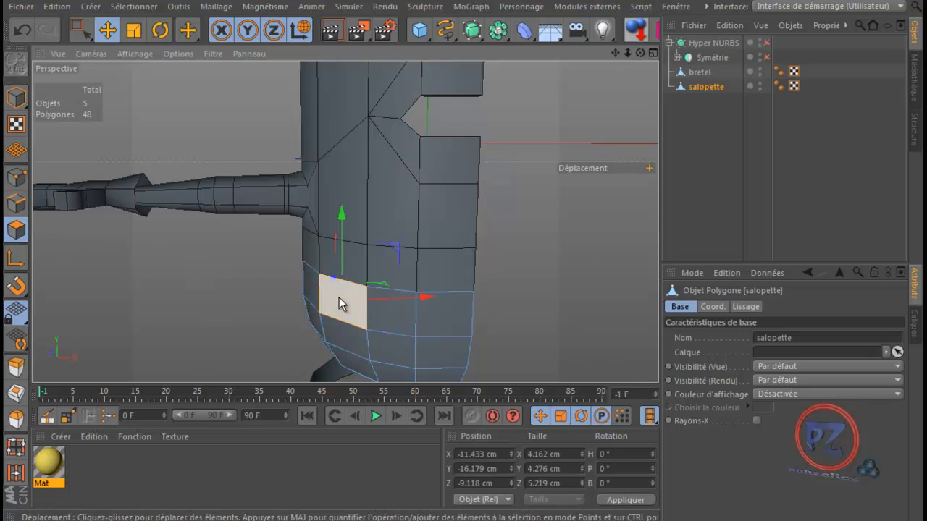
{"action": "key", "text": "ctrl+a"}
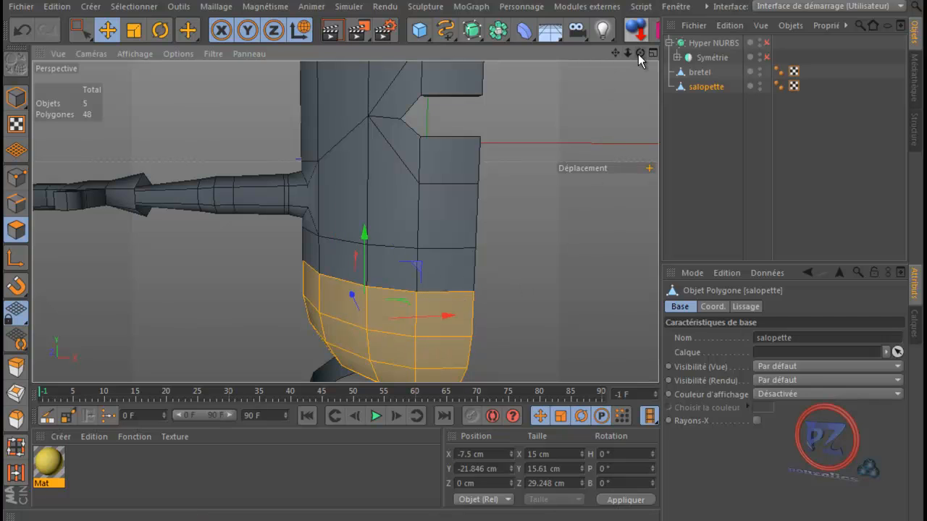
{"action": "left_click_drag", "start_coordinate": [639, 54], "coordinate": [598, 55]}
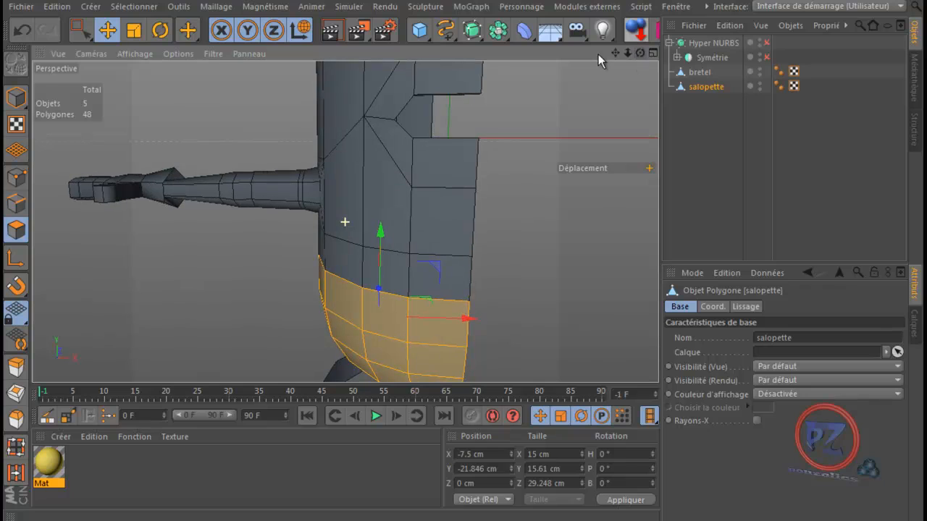
{"action": "left_click", "coordinate": [131, 31]}
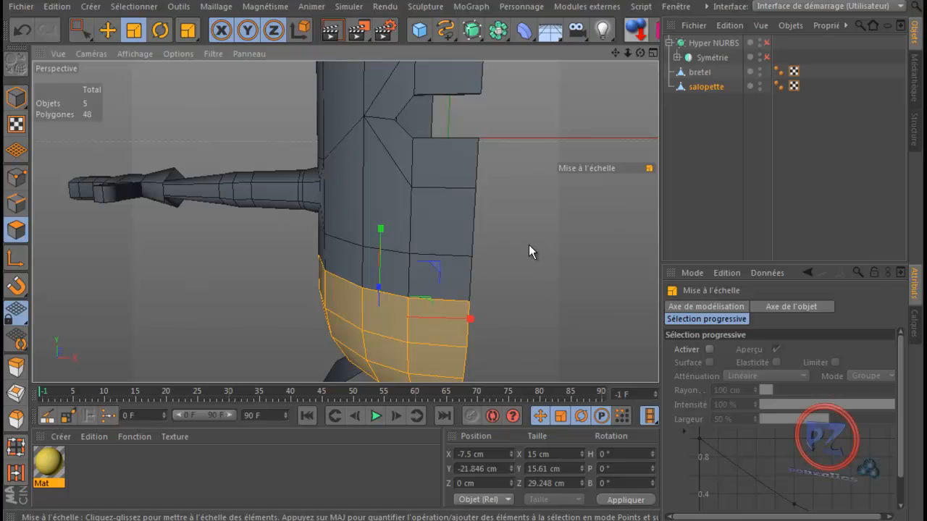
{"action": "scroll", "coordinate": [496, 291], "scroll_direction": "up", "scroll_amount": 5}
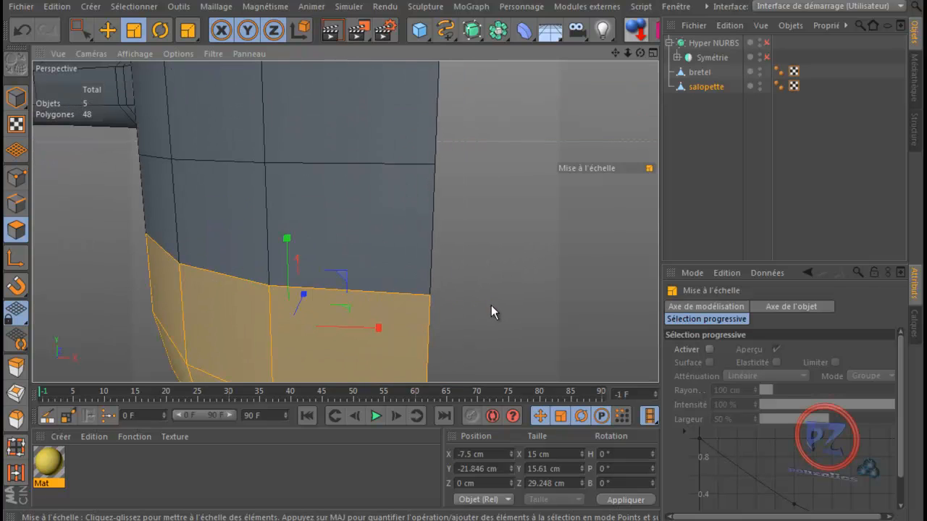
{"action": "left_click_drag", "start_coordinate": [640, 53], "coordinate": [462, 301]}
{"action": "left_click_drag", "start_coordinate": [579, 213], "coordinate": [584, 218]}
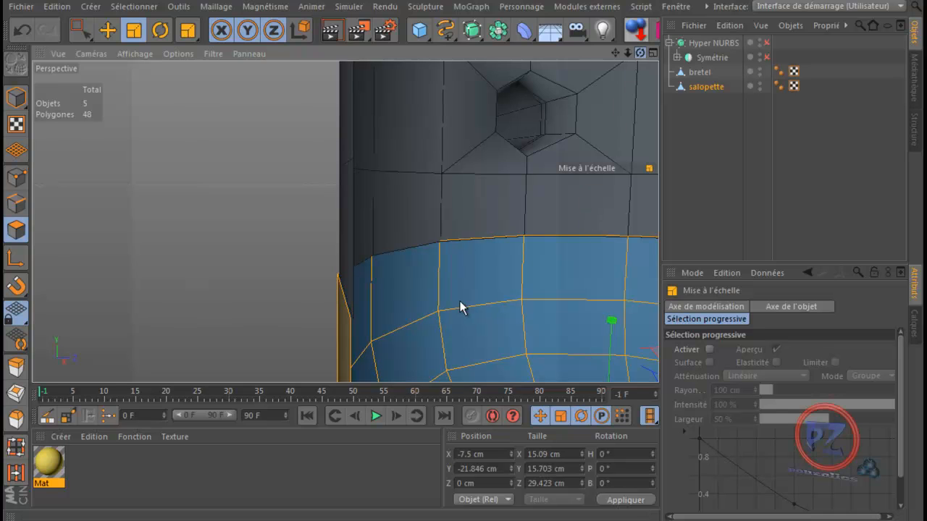
- Move the whole salopette object straight up to about Y 2.8 cm
{"action": "left_click_drag", "start_coordinate": [461, 301], "coordinate": [463, 301], "text": "alt"}
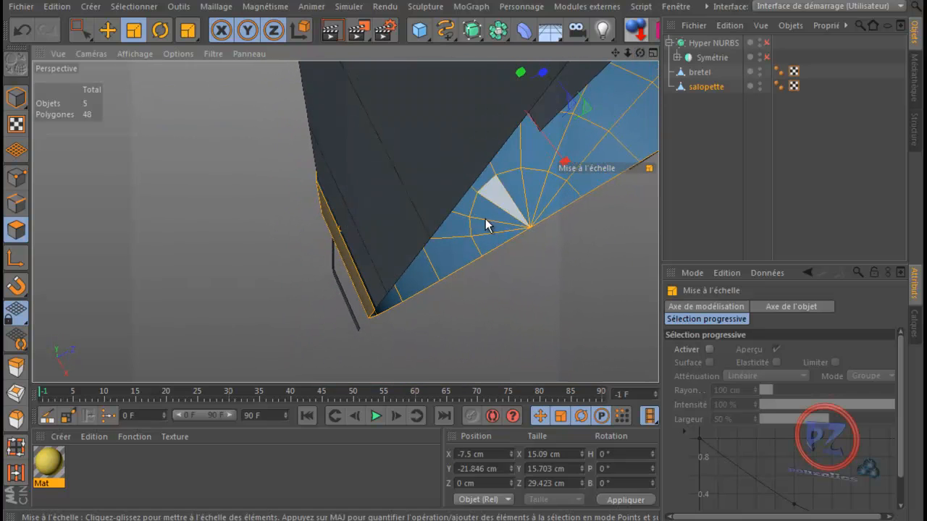
{"action": "left_click", "coordinate": [108, 30]}
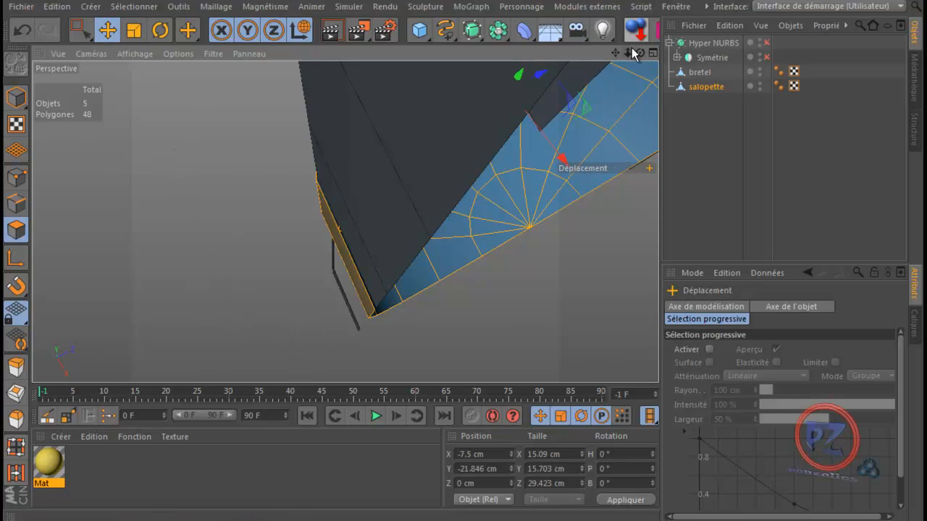
{"action": "left_click_drag", "start_coordinate": [640, 53], "coordinate": [462, 301]}
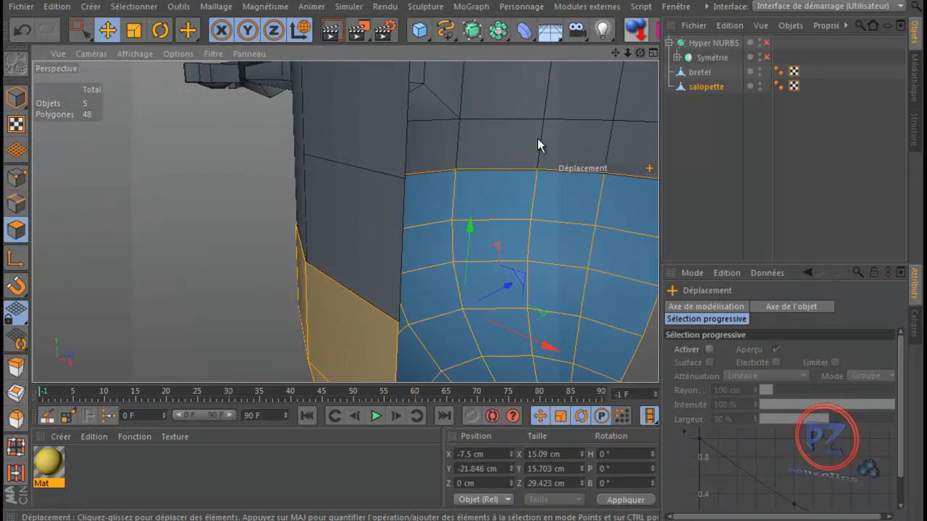
{"action": "scroll", "coordinate": [533, 168], "scroll_direction": "down", "scroll_amount": 5}
{"action": "scroll", "coordinate": [532, 169], "scroll_direction": "down", "scroll_amount": 3}
{"action": "left_click_drag", "start_coordinate": [616, 53], "coordinate": [464, 306]}
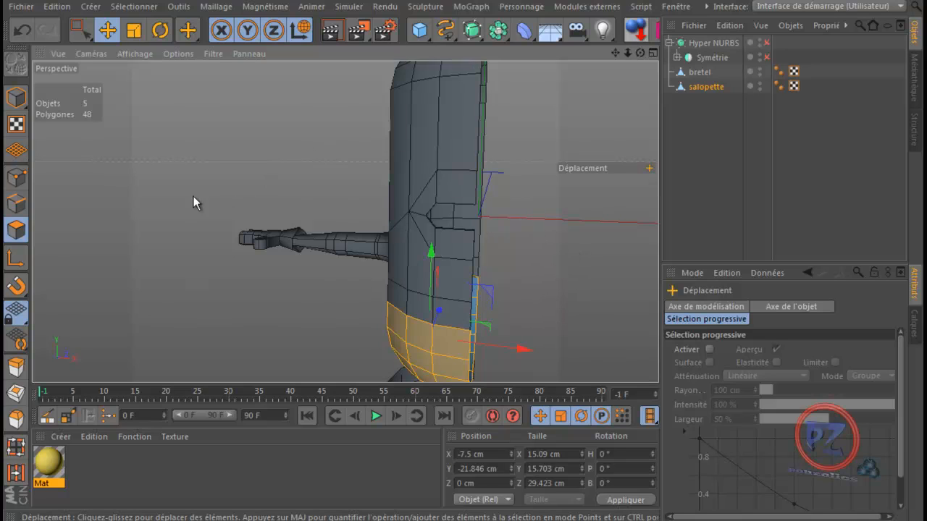
{"action": "left_click", "coordinate": [13, 99]}
{"action": "left_click_drag", "start_coordinate": [640, 53], "coordinate": [464, 307]}
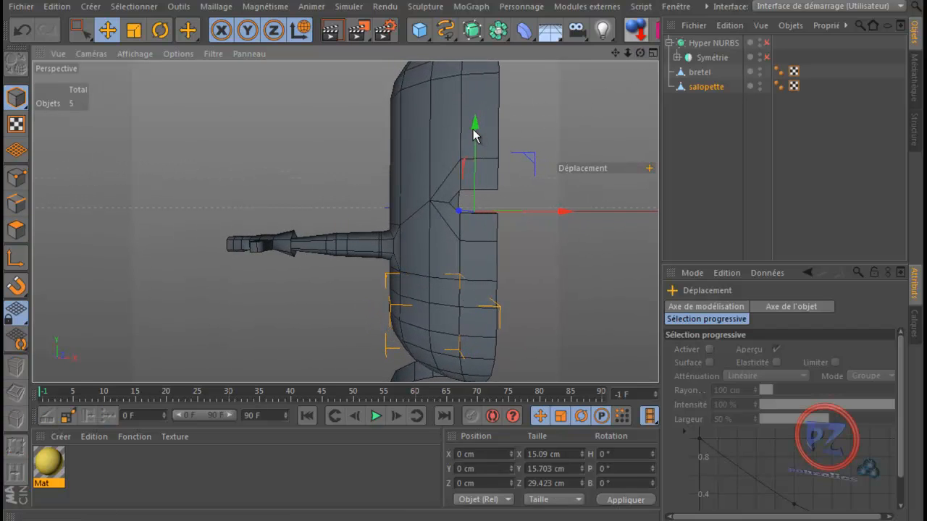
{"action": "left_click_drag", "start_coordinate": [475, 125], "coordinate": [477, 116]}
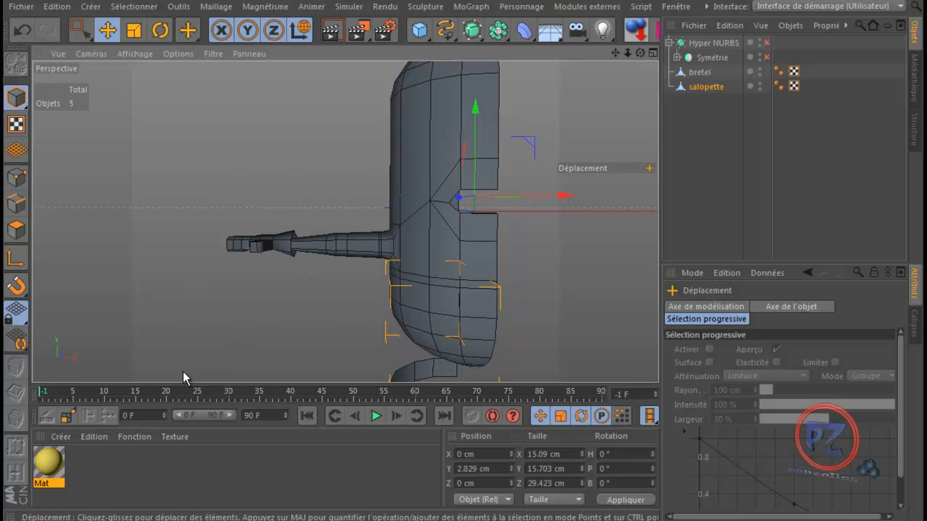
- Apply the yellow Mat material to the minion's body
{"action": "left_click", "coordinate": [50, 467]}
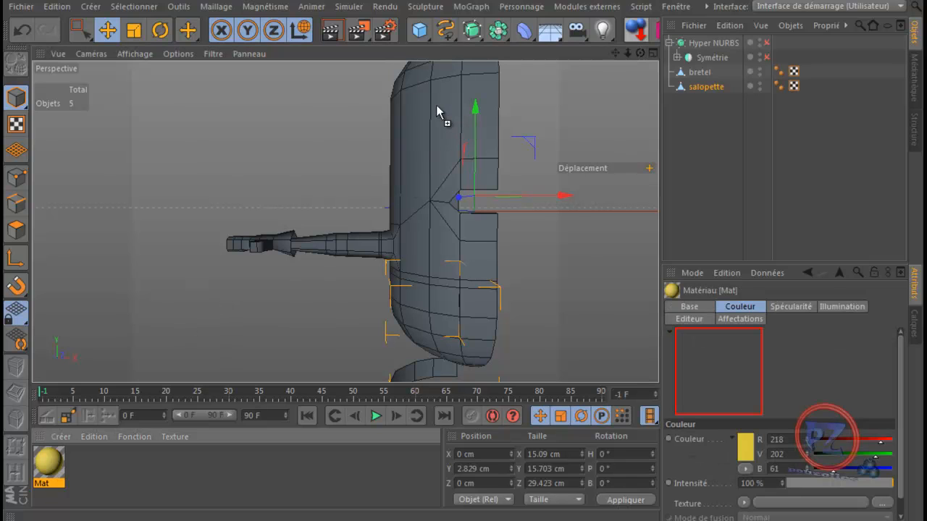
{"action": "left_click_drag", "start_coordinate": [436, 105], "coordinate": [436, 106]}
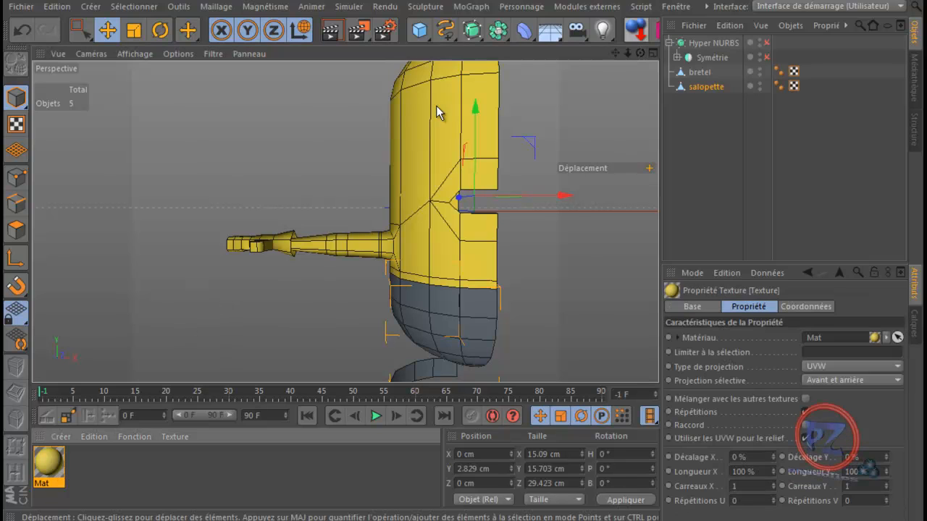
- Create a new blue material with RGB 21, 61, 221 and apply it to the salopette object
{"action": "double_click", "coordinate": [93, 459]}
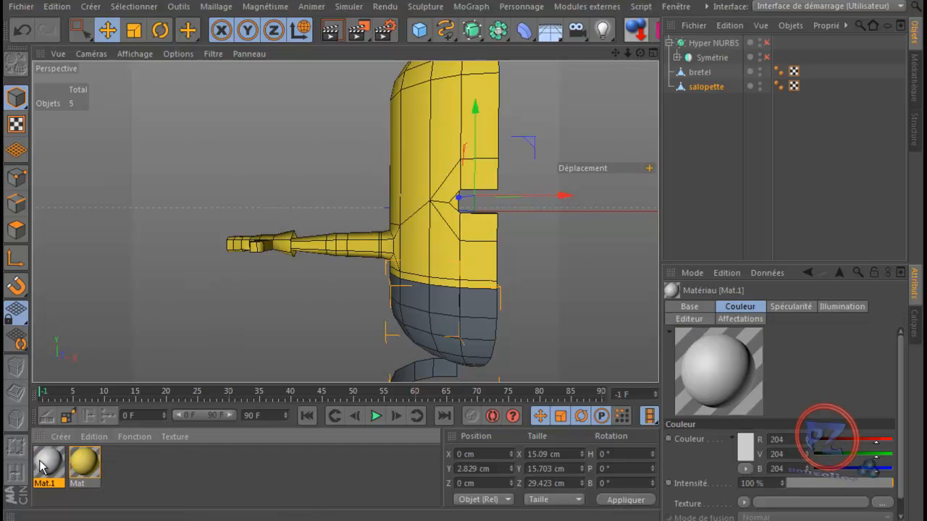
{"action": "double_click", "coordinate": [42, 464]}
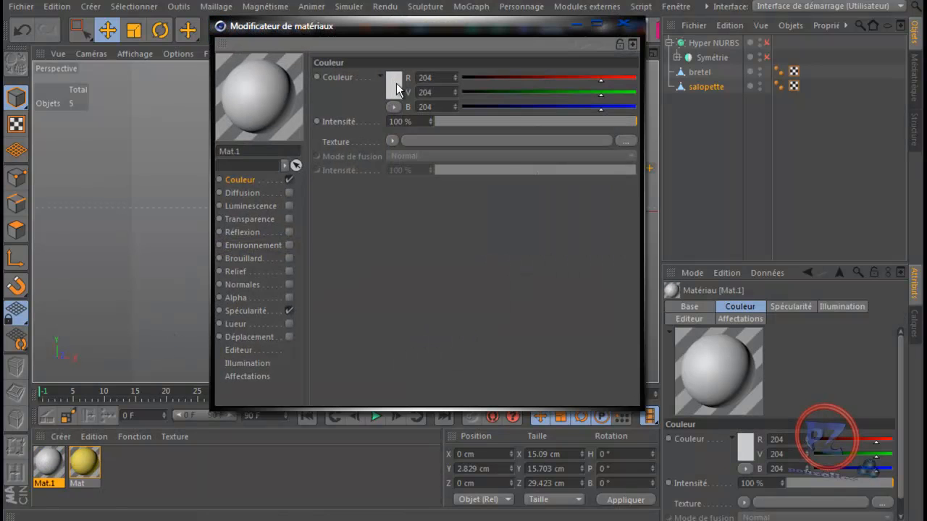
{"action": "left_click", "coordinate": [395, 83]}
{"action": "left_click", "coordinate": [447, 26]}
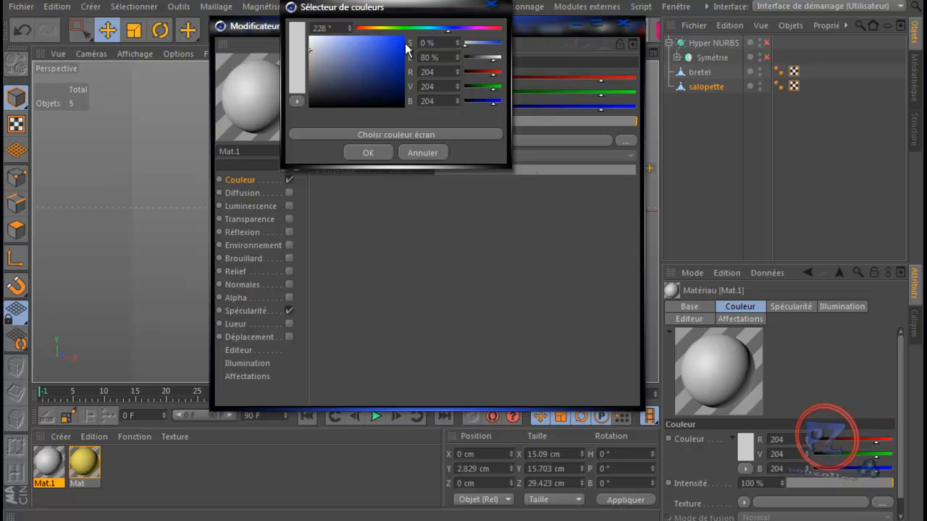
{"action": "left_click", "coordinate": [394, 46]}
{"action": "left_click", "coordinate": [376, 152]}
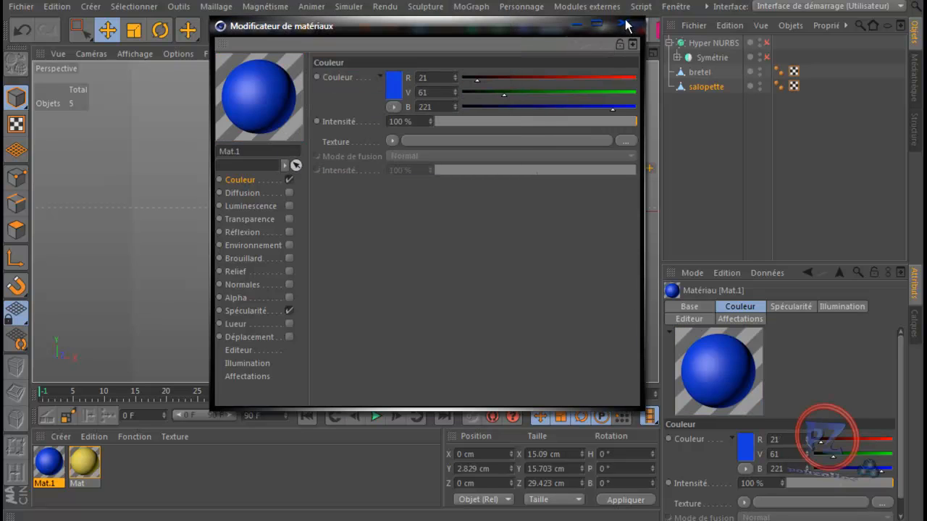
{"action": "left_click", "coordinate": [627, 26]}
{"action": "left_click_drag", "start_coordinate": [50, 469], "coordinate": [424, 310]}
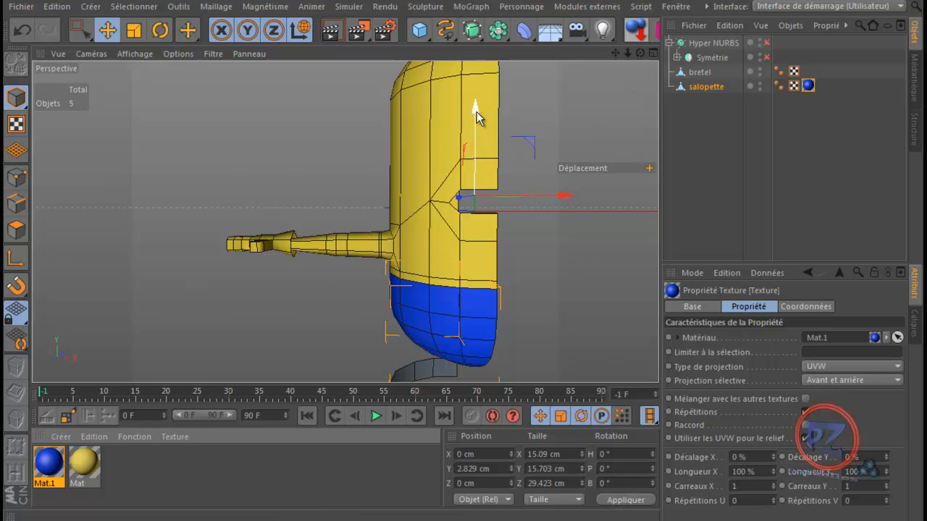
- Lower the salopette object to about Y 1.8 cm and scale its polygons up to about 15.15 × 15.77 × 29.54 cm
{"action": "mouse_move", "coordinate": [476, 112]}
{"action": "left_mouse_down"}
{"action": "mouse_move", "coordinate": [477, 137]}
{"action": "mouse_move", "coordinate": [485, 117]}
{"action": "left_mouse_up"}
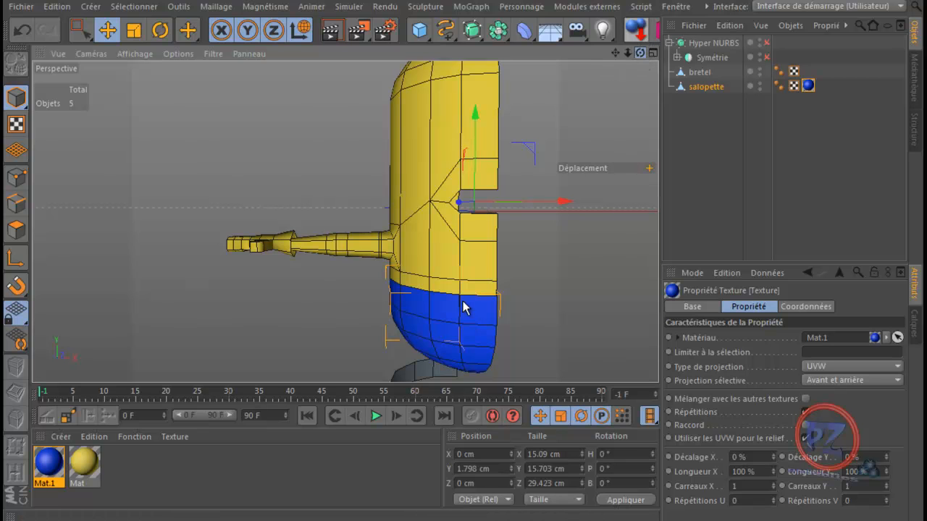
{"action": "left_click_drag", "start_coordinate": [463, 300], "coordinate": [417, 327], "text": "alt"}
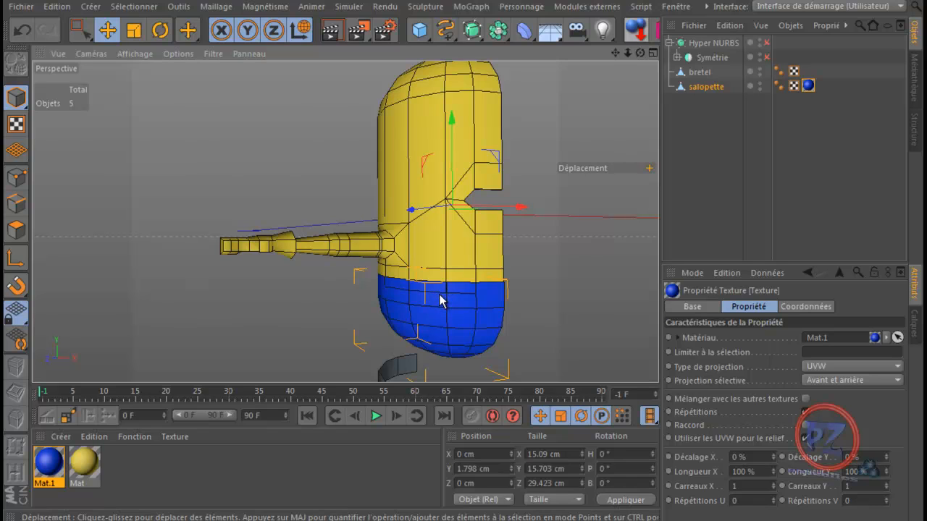
{"action": "left_click", "coordinate": [12, 233]}
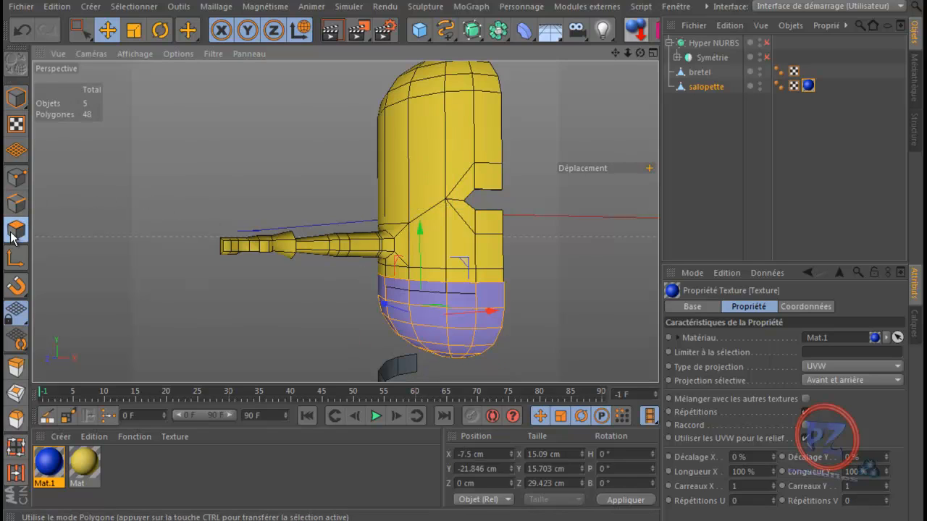
{"action": "left_click", "coordinate": [135, 31]}
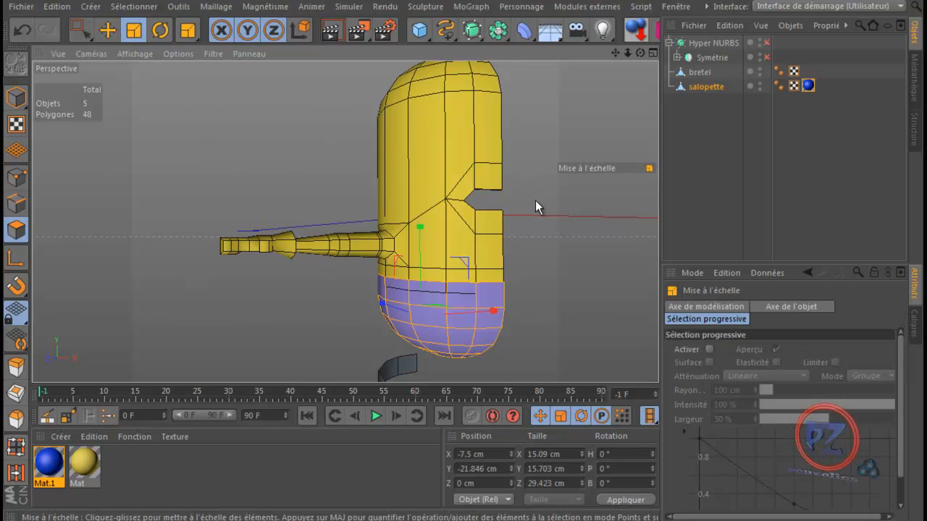
{"action": "left_click_drag", "start_coordinate": [535, 200], "coordinate": [538, 199]}
- Select the two salopette rim edges nearest the centre at the front and add the central rim edges at the back
{"action": "left_click_drag", "start_coordinate": [640, 52], "coordinate": [464, 308]}
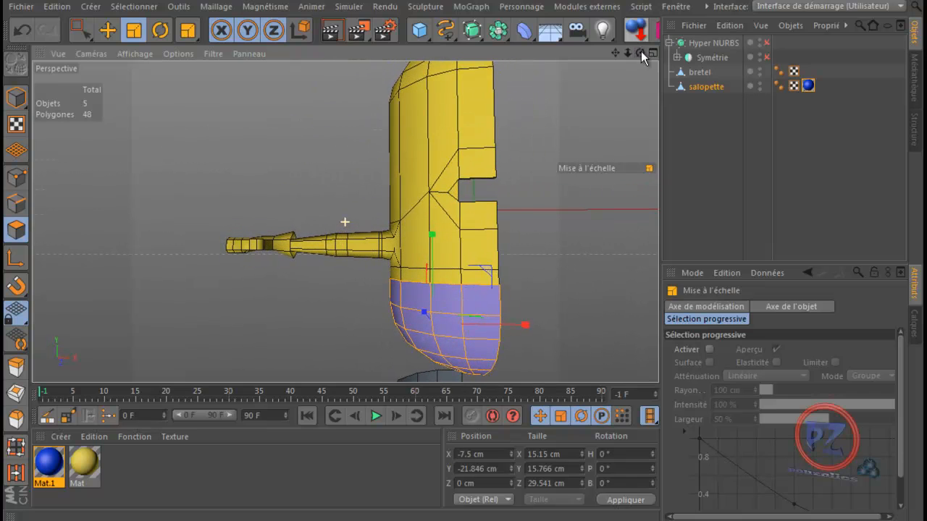
{"action": "left_click", "coordinate": [15, 204]}
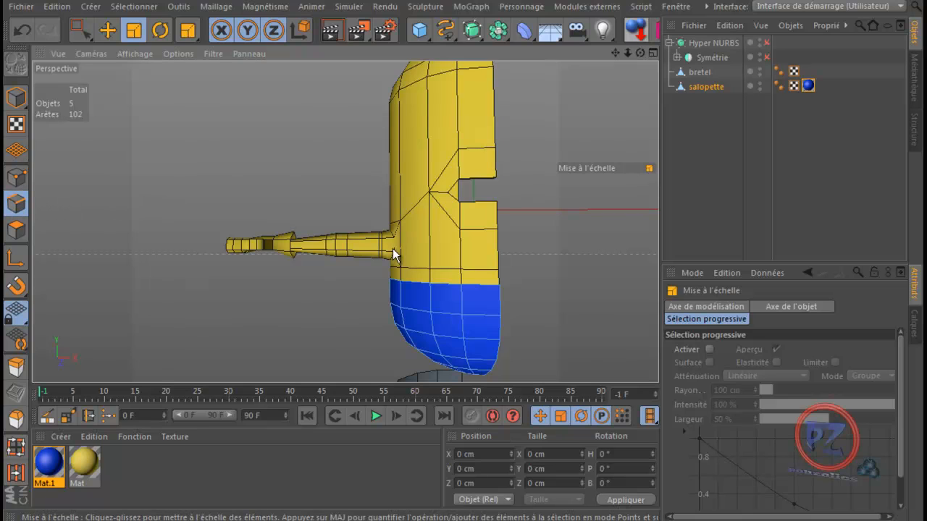
{"action": "left_click", "coordinate": [448, 287]}
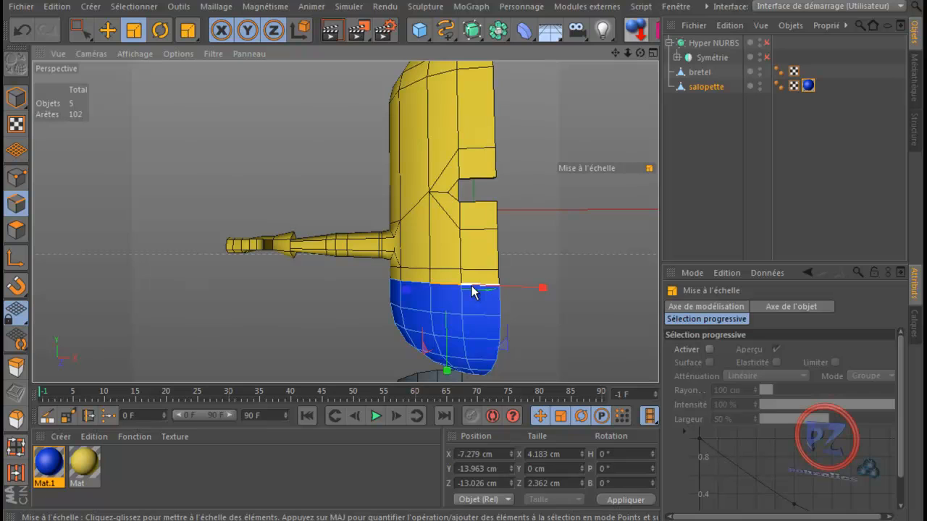
{"action": "left_click", "coordinate": [472, 286], "text": "shift"}
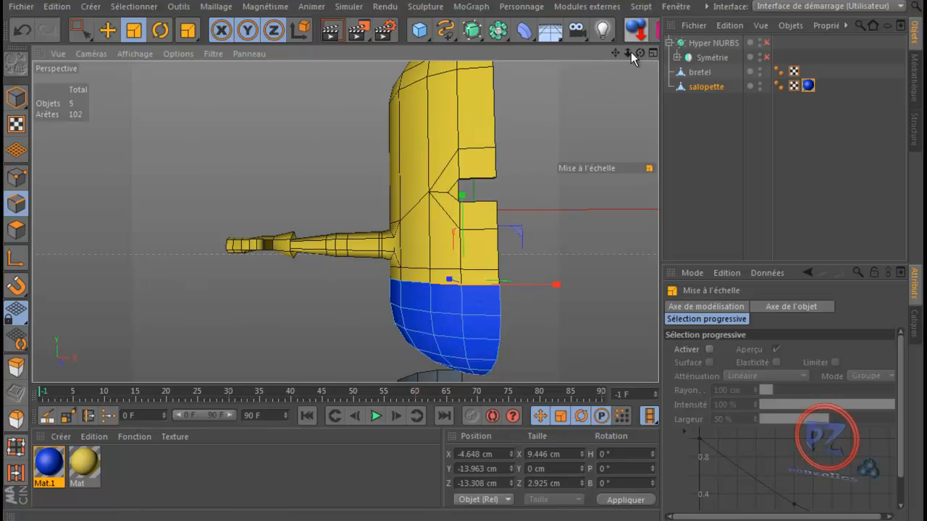
{"action": "left_click_drag", "start_coordinate": [640, 56], "coordinate": [272, 210]}
{"action": "left_click", "coordinate": [206, 284], "text": "shift"}
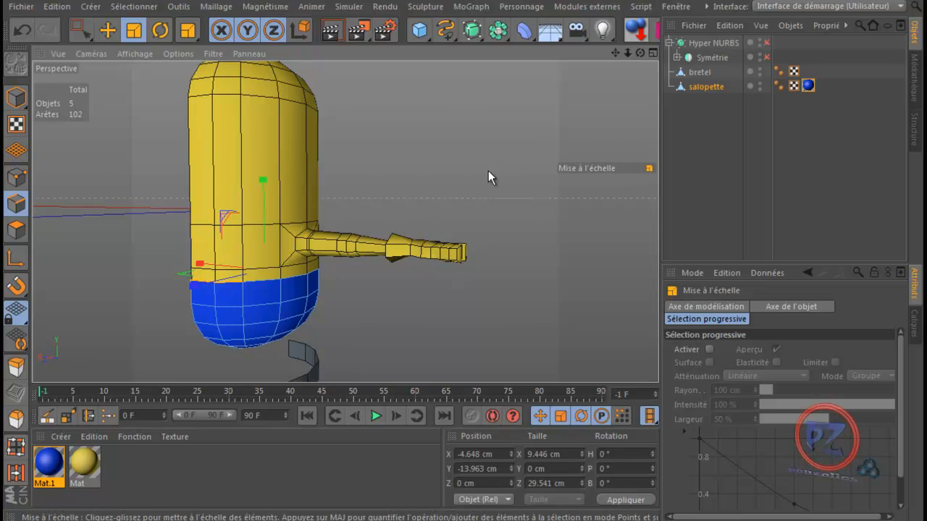
- Extrude the selected front and back salopette rim edges upward to about Y -7.74 cm, finishing with a 0.49 cm strip, and deselect them
{"action": "left_click_drag", "start_coordinate": [641, 53], "coordinate": [467, 310]}
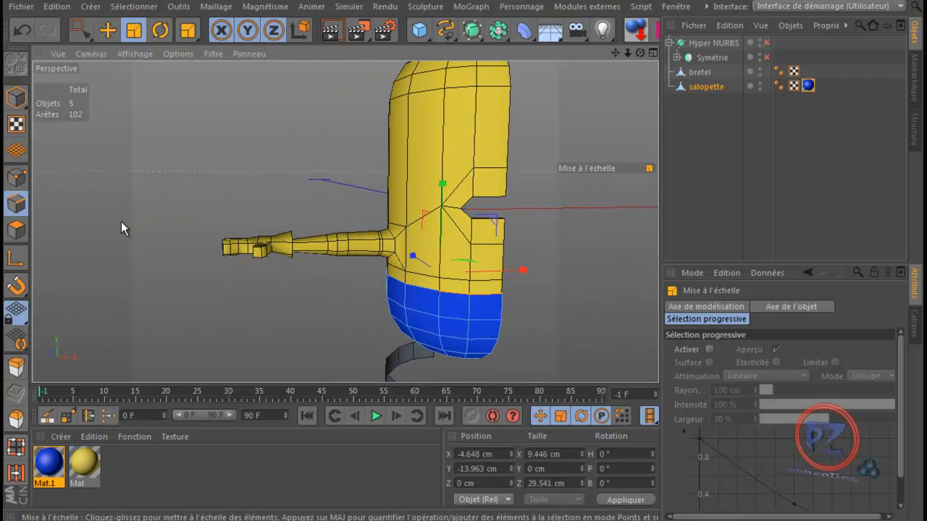
{"action": "left_click", "coordinate": [16, 368]}
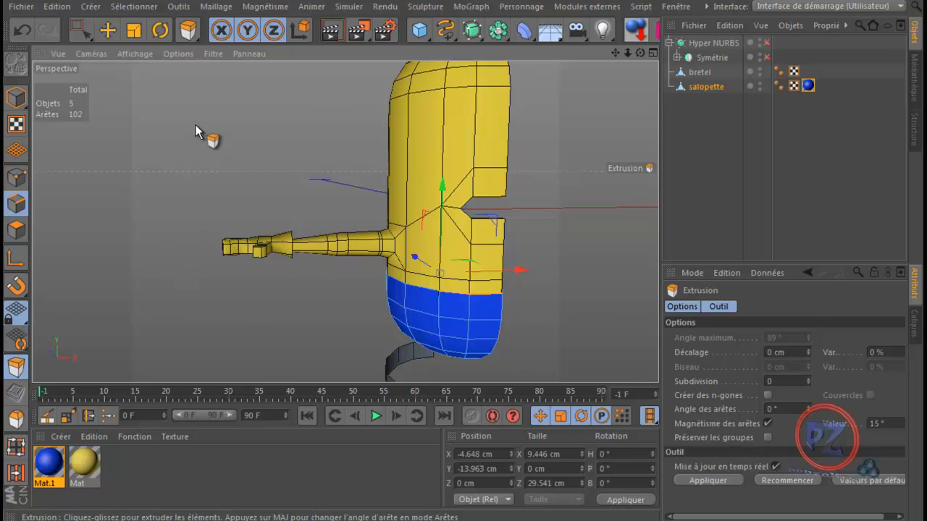
{"action": "right_click", "coordinate": [198, 92]}
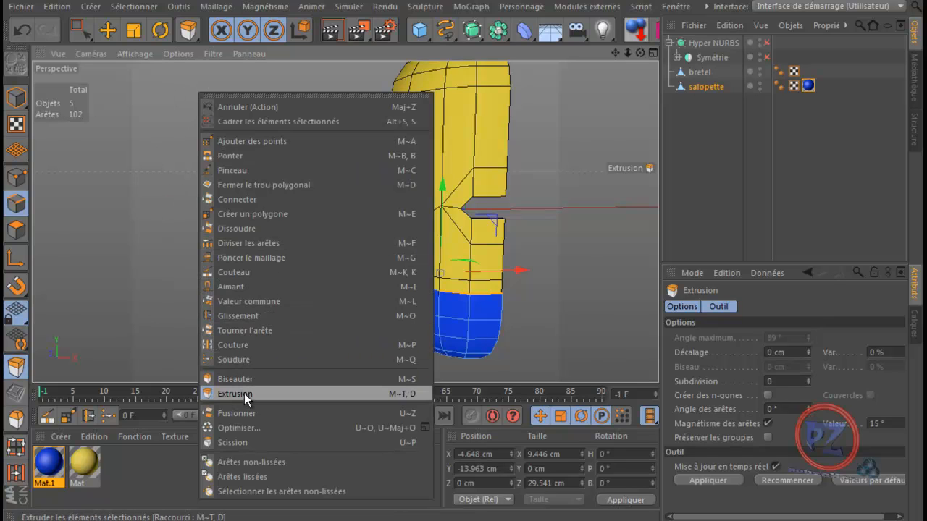
{"action": "left_click", "coordinate": [578, 131]}
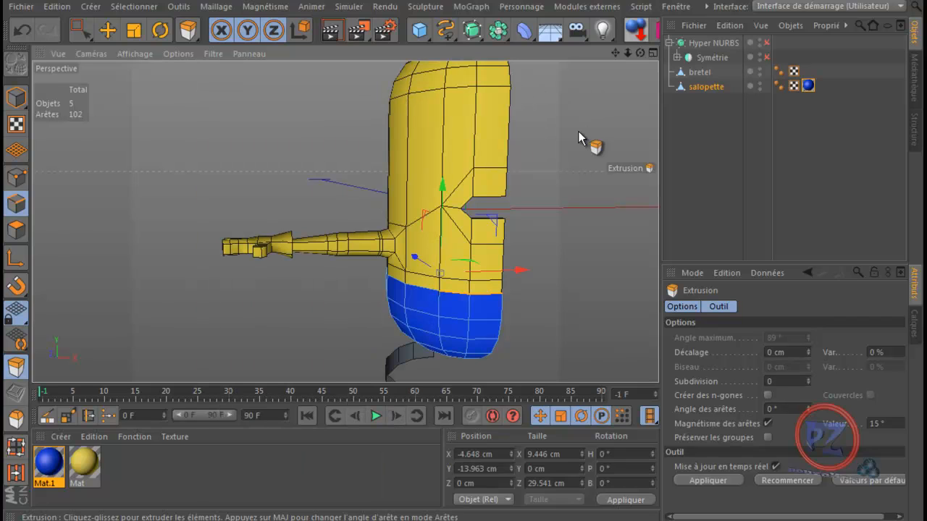
{"action": "middle_click", "coordinate": [543, 230]}
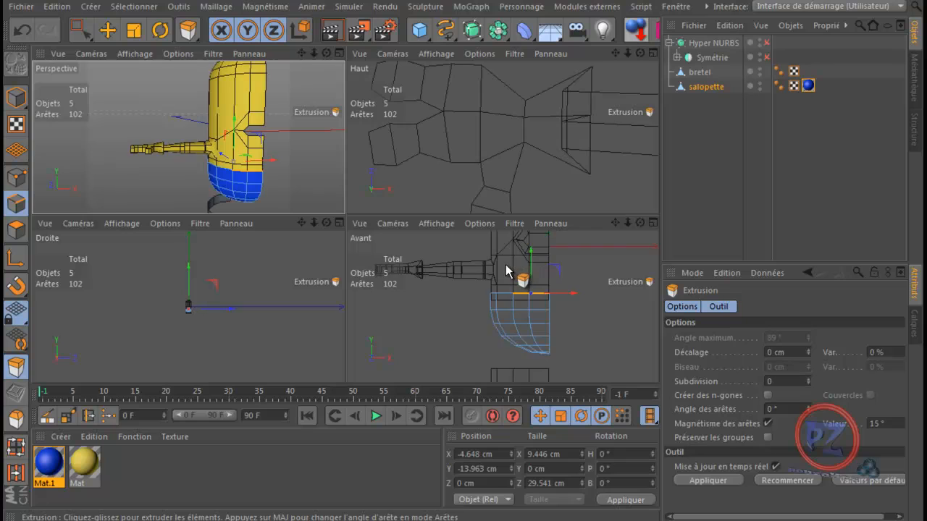
{"action": "middle_click", "coordinate": [507, 272]}
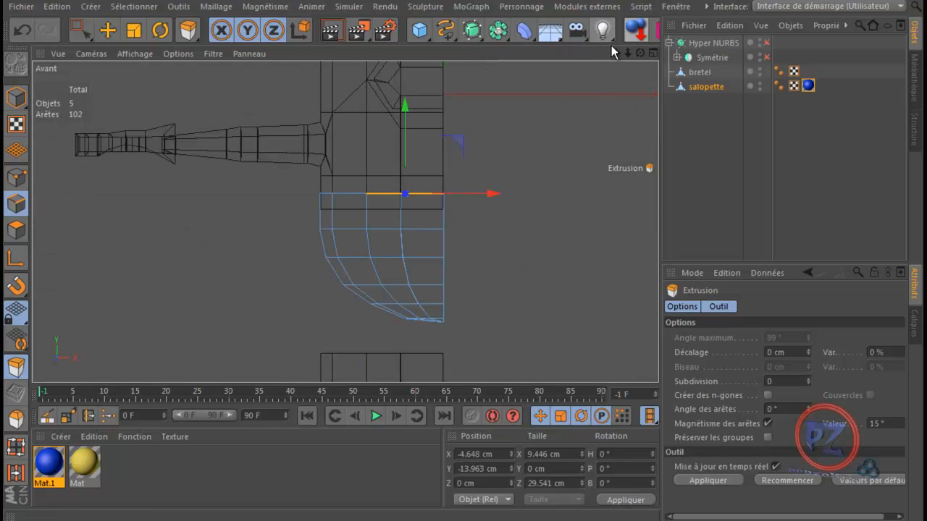
{"action": "left_click_drag", "start_coordinate": [615, 53], "coordinate": [511, 174]}
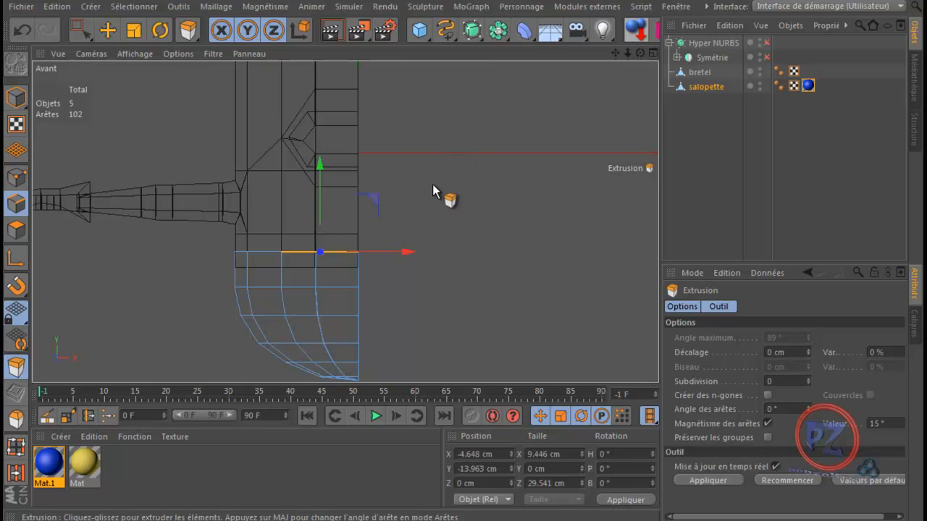
{"action": "left_click_drag", "start_coordinate": [463, 301], "coordinate": [404, 294]}
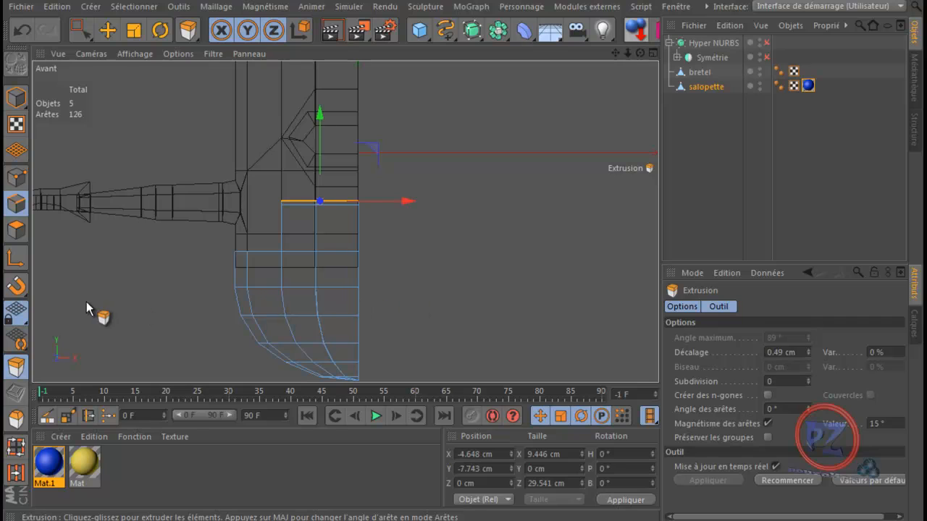
{"action": "left_click", "coordinate": [107, 29]}
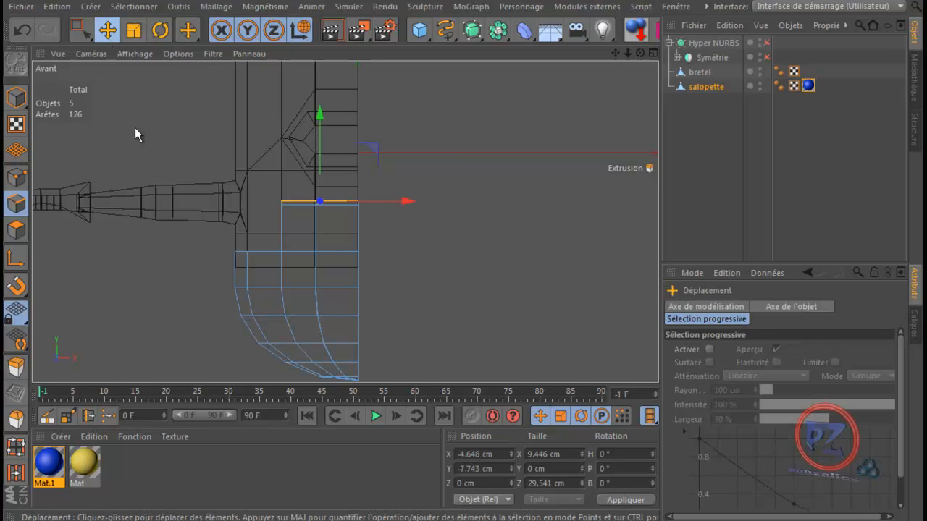
{"action": "left_click", "coordinate": [168, 148]}
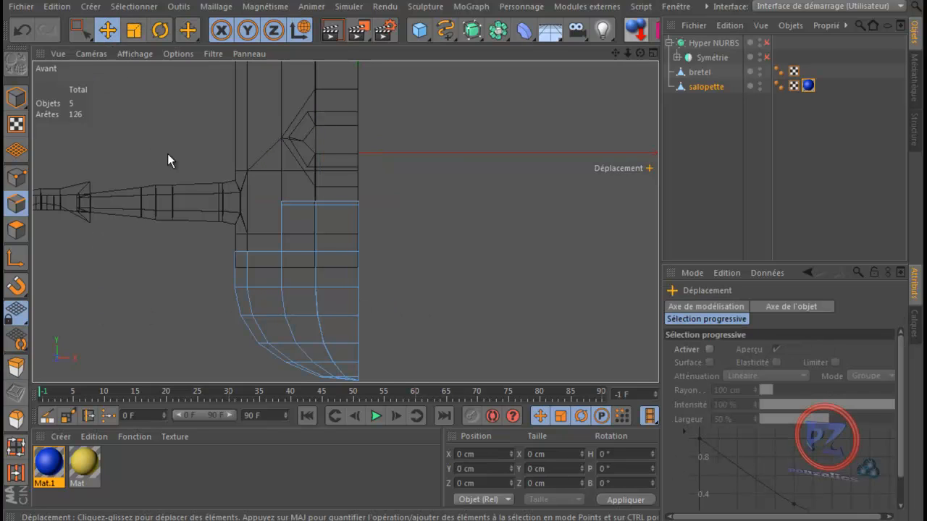
{"action": "middle_click", "coordinate": [167, 153]}
{"action": "middle_click", "coordinate": [167, 153]}
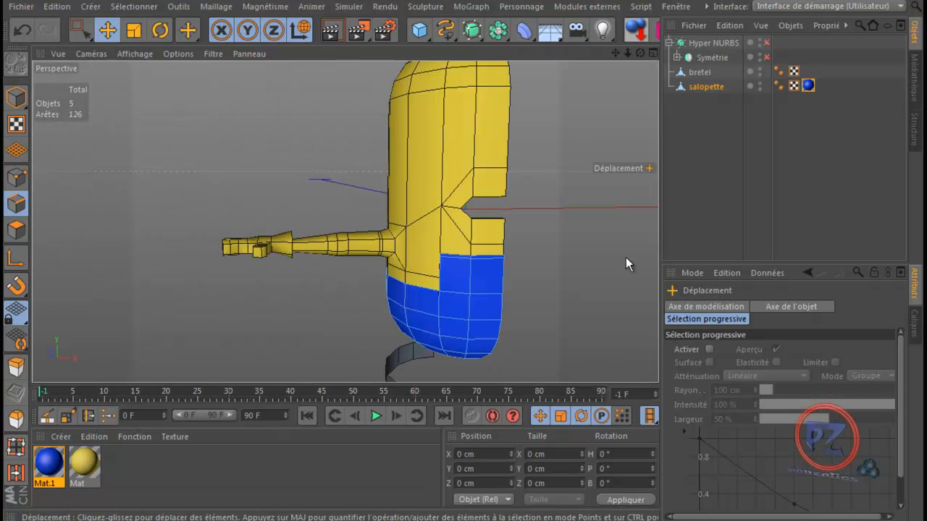
- Lower the whole salopette object to about Y 0.15 cm
{"action": "left_click_drag", "start_coordinate": [640, 53], "coordinate": [463, 308]}
{"action": "left_click_drag", "start_coordinate": [464, 302], "coordinate": [464, 301], "text": "alt"}
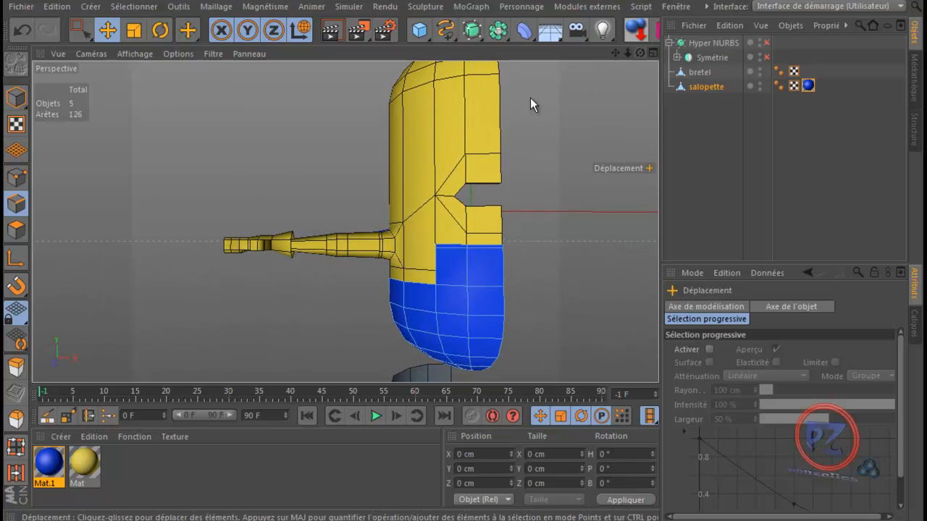
{"action": "left_click", "coordinate": [15, 94]}
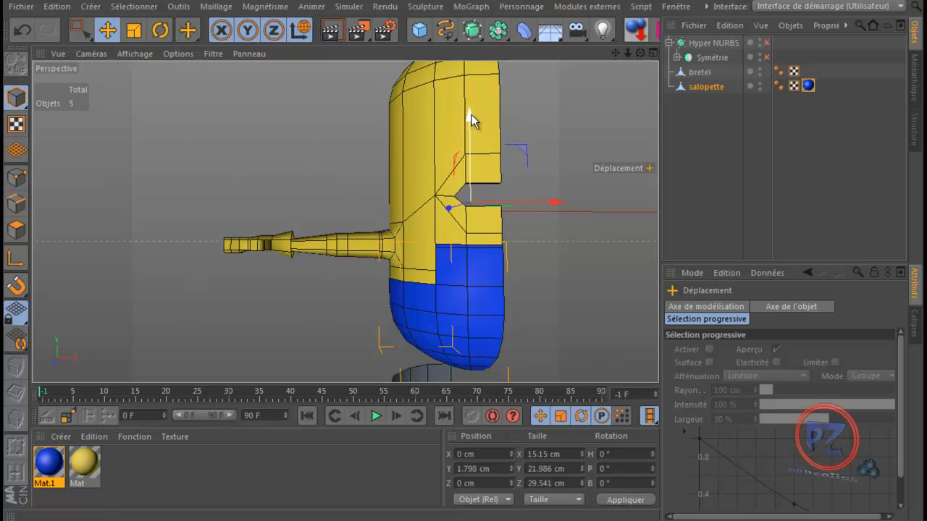
{"action": "left_click_drag", "start_coordinate": [472, 114], "coordinate": [474, 124]}
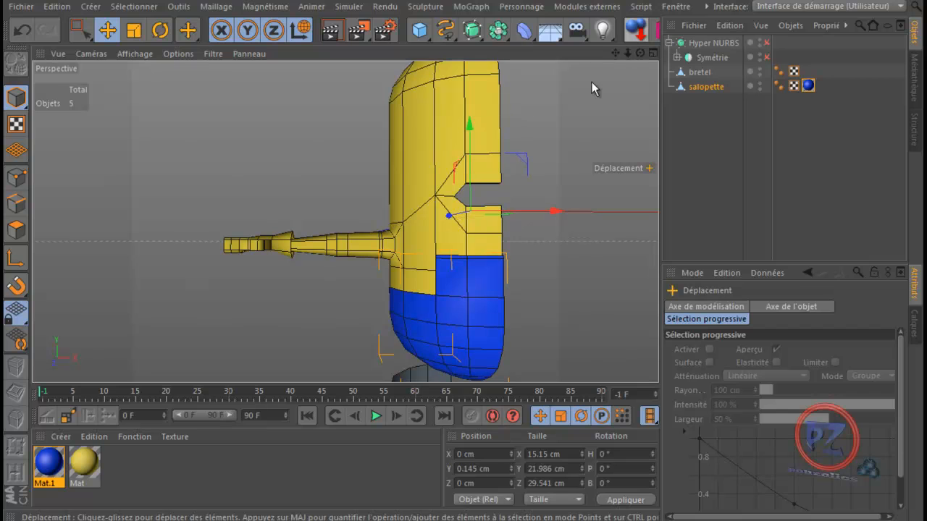
- Select the upper strip of the salopette's front bib across both columns and raise it about 0.6 cm to Y -7.375 cm
{"action": "left_click_drag", "start_coordinate": [640, 53], "coordinate": [465, 302]}
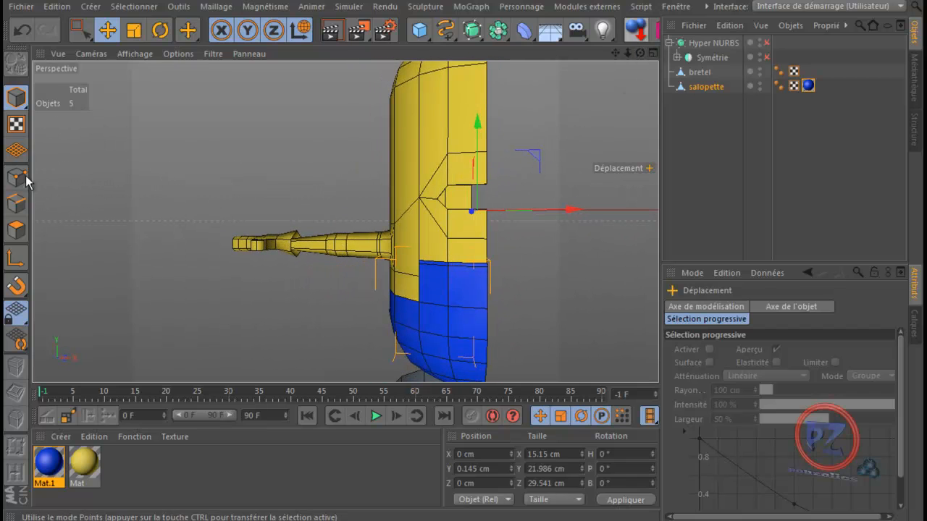
{"action": "left_click", "coordinate": [17, 202]}
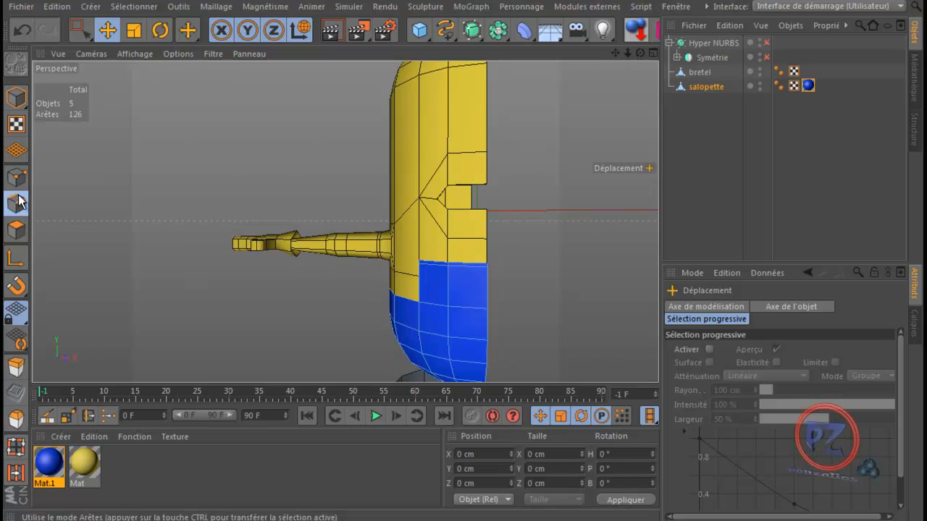
{"action": "left_click", "coordinate": [439, 269]}
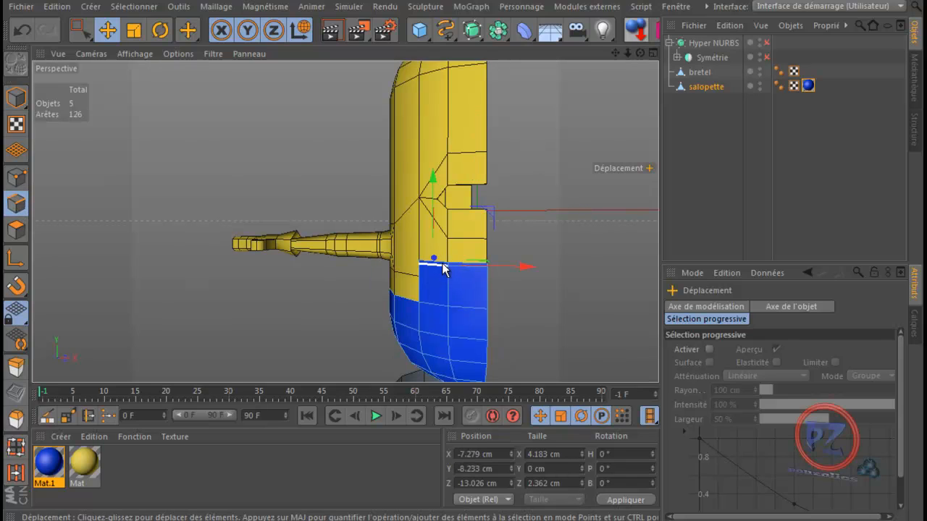
{"action": "left_click", "coordinate": [459, 267], "text": "shift"}
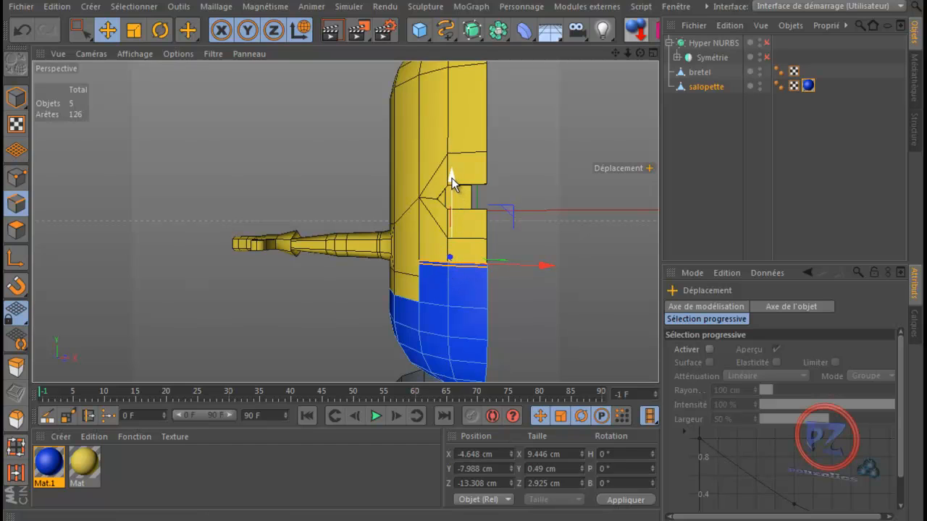
{"action": "left_click_drag", "start_coordinate": [452, 178], "coordinate": [452, 173]}
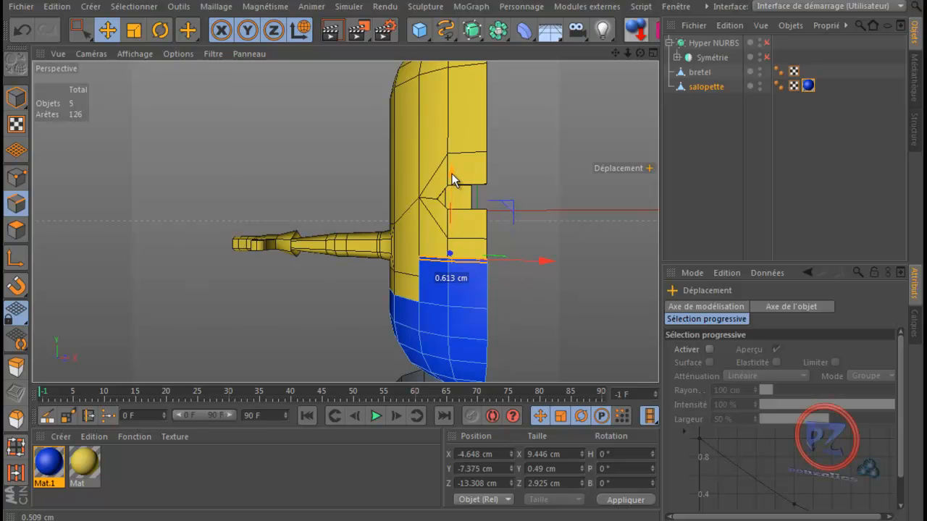
{"action": "left_click_drag", "start_coordinate": [640, 53], "coordinate": [455, 304]}
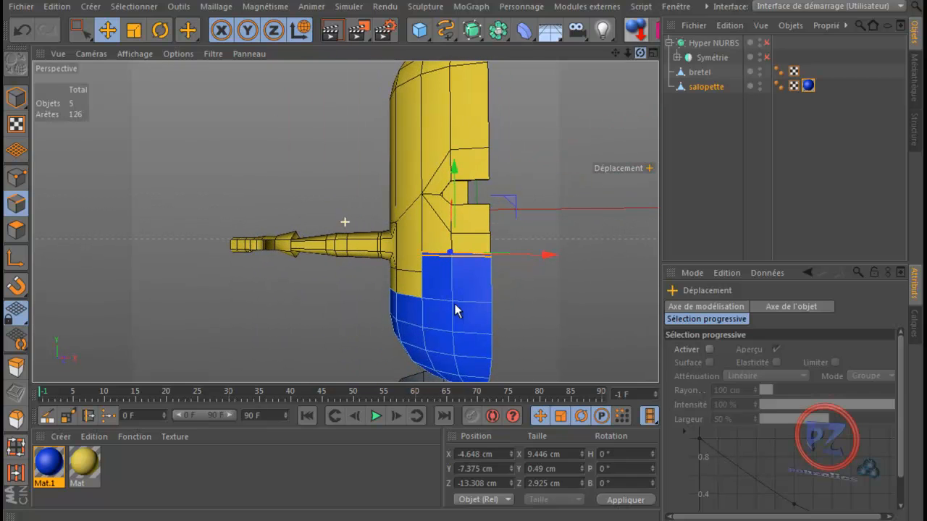
{"action": "scroll", "coordinate": [575, 213], "scroll_direction": "down", "scroll_amount": 1}
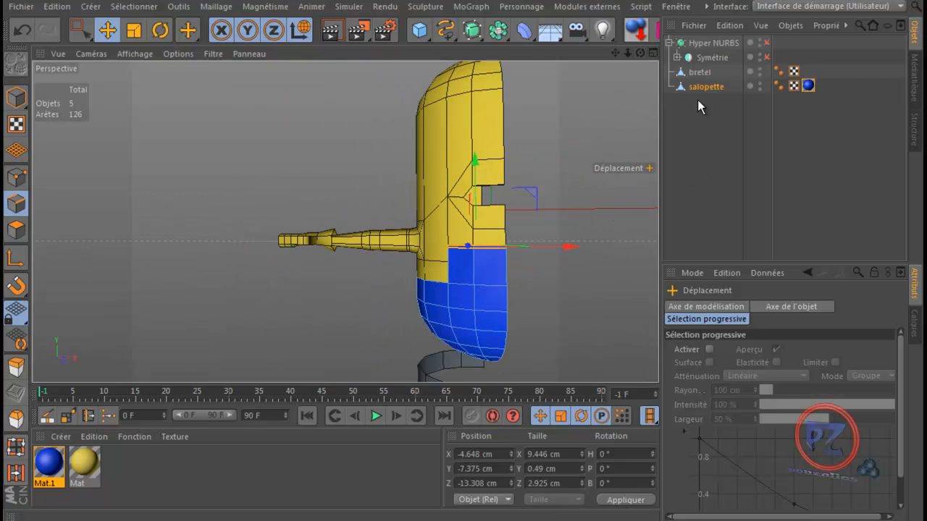
- Place the bretel and salopette objects beside minion inside Symétrie and group all three together
{"action": "left_click", "coordinate": [676, 57]}
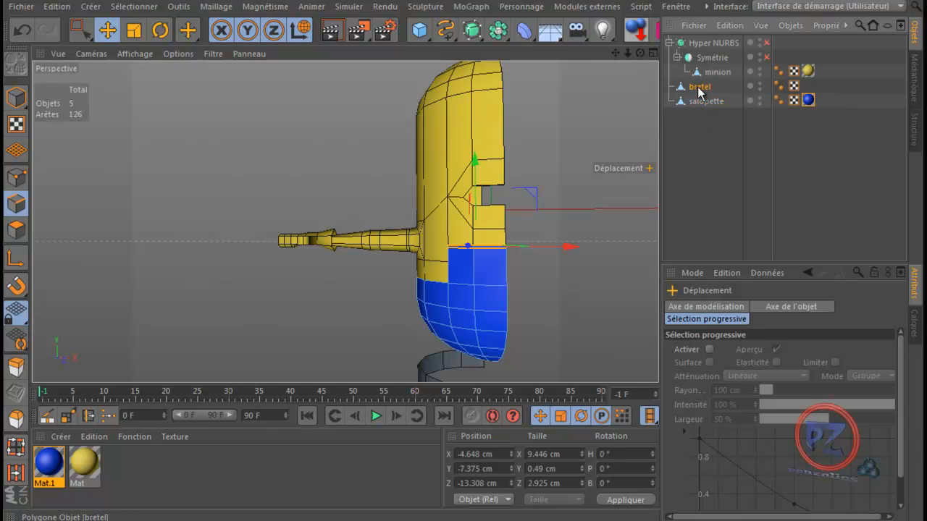
{"action": "mouse_move", "coordinate": [706, 79]}
{"action": "left_mouse_down"}
{"action": "mouse_move", "coordinate": [713, 97]}
{"action": "mouse_move", "coordinate": [703, 95]}
{"action": "mouse_move", "coordinate": [717, 75]}
{"action": "left_mouse_up"}
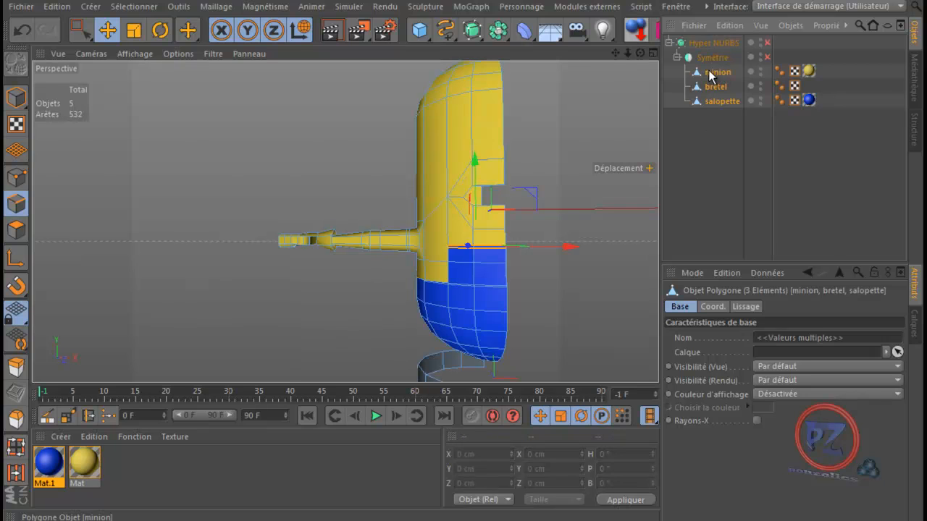
{"action": "right_click", "coordinate": [710, 76]}
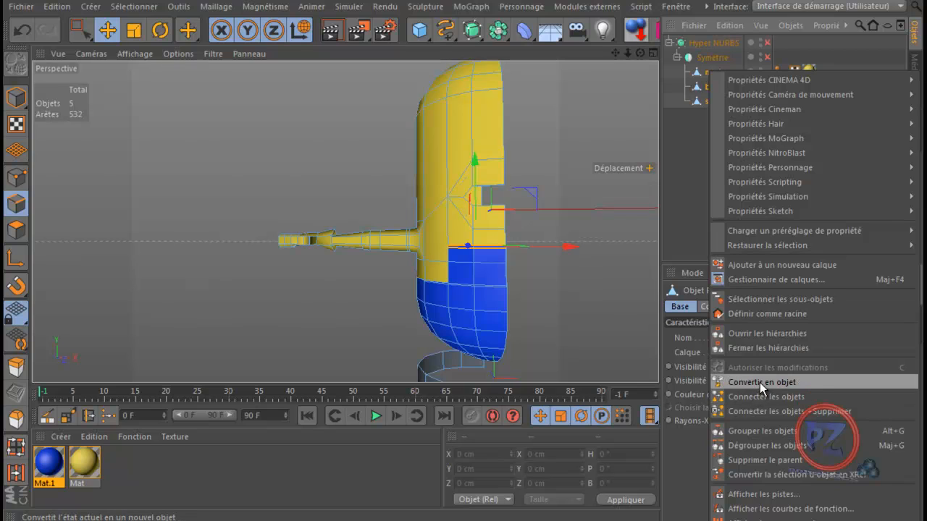
{"action": "left_click", "coordinate": [757, 432]}
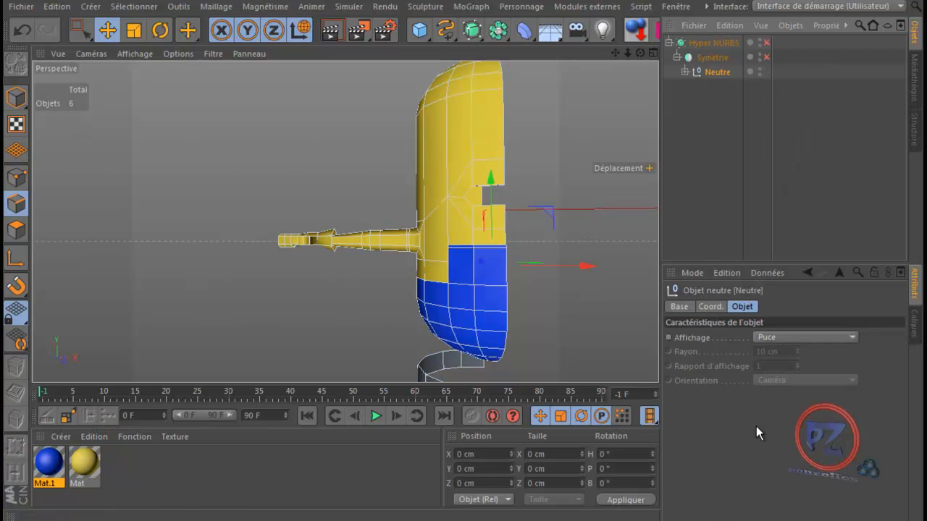
- Enable Symétrie and Hyper NURBS and render the perspective view to examine the smoothed overalls
{"action": "left_click", "coordinate": [768, 56]}
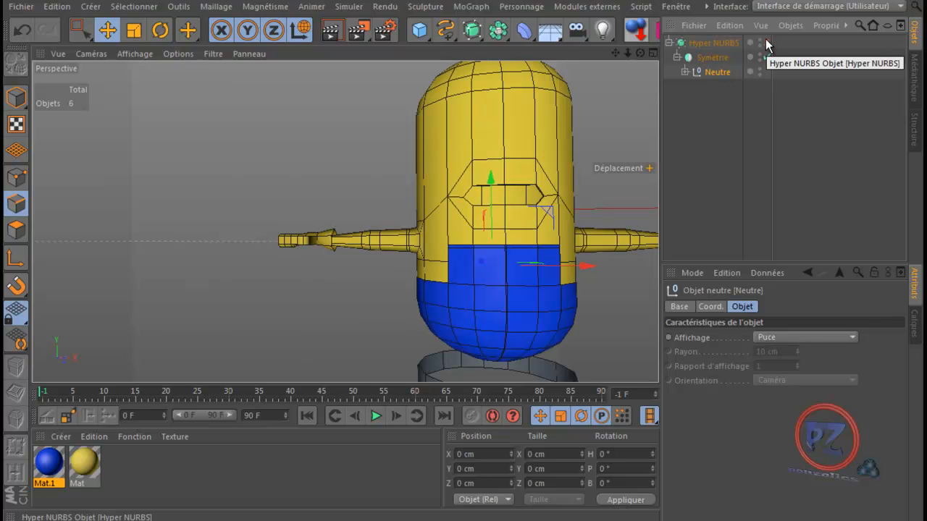
{"action": "left_click", "coordinate": [767, 42]}
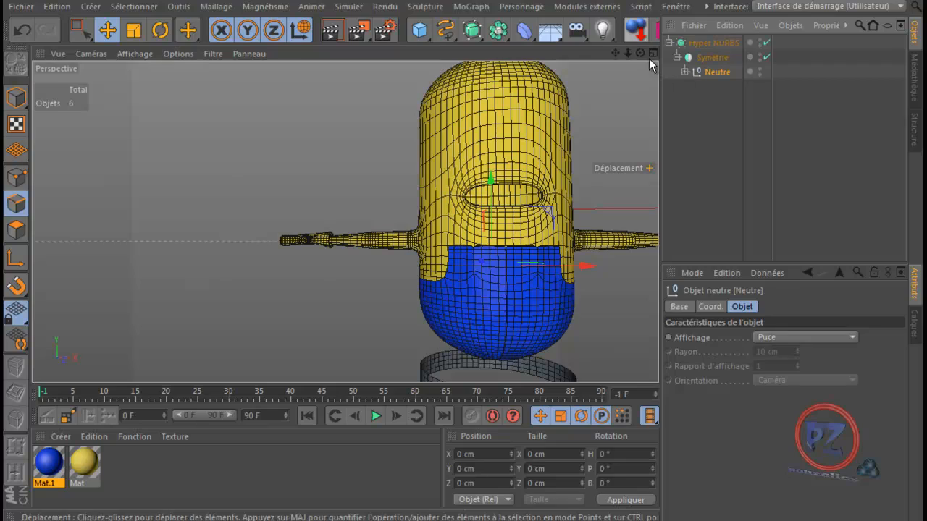
{"action": "left_click_drag", "start_coordinate": [640, 53], "coordinate": [461, 306]}
{"action": "left_click", "coordinate": [333, 32]}
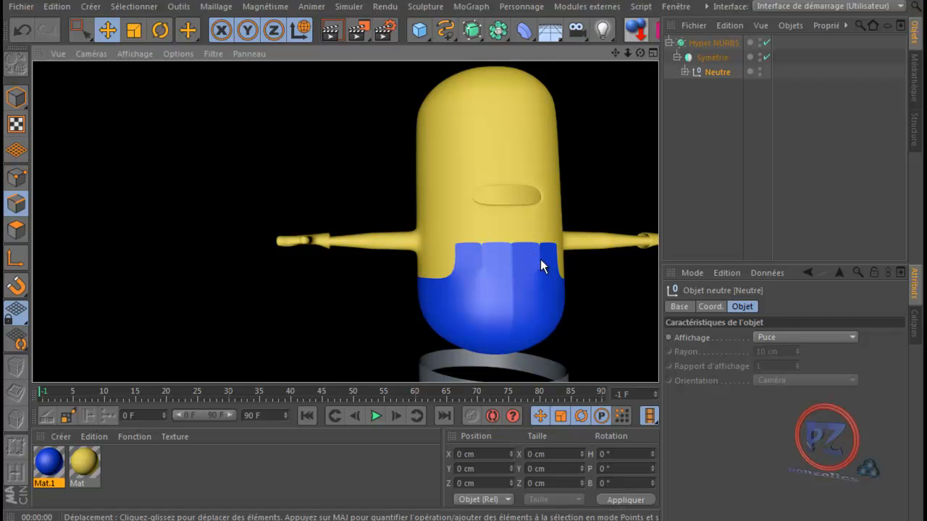
- Select the salopette object inside the group and disable Hyper NURBS and Symétrie
{"action": "left_click", "coordinate": [683, 71]}
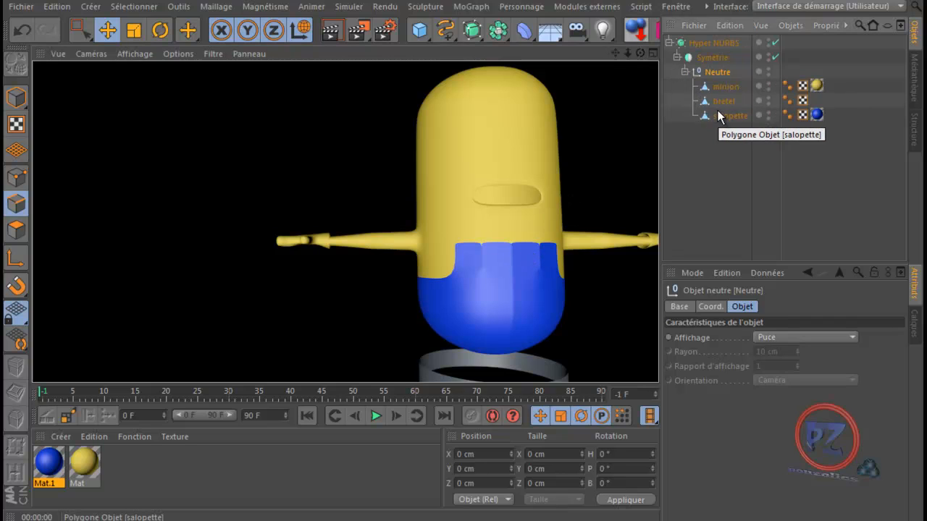
{"action": "left_click", "coordinate": [726, 114]}
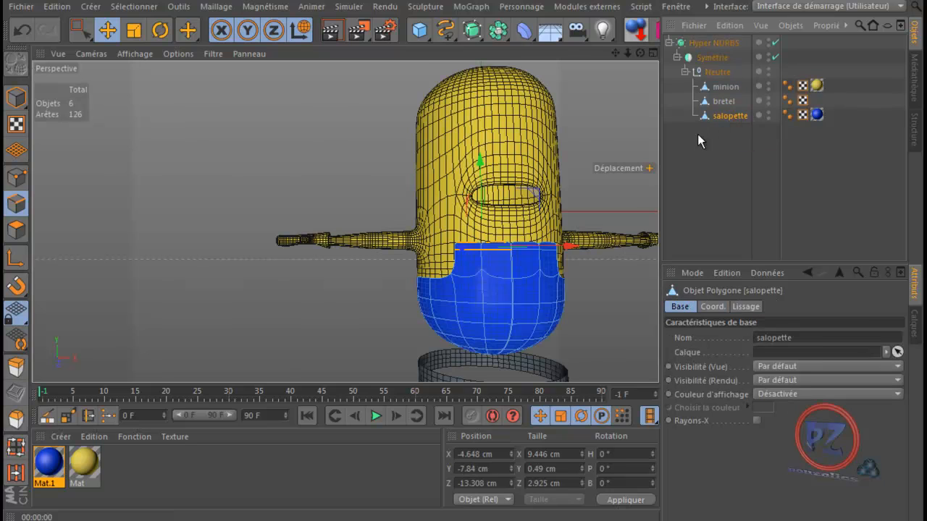
{"action": "left_click", "coordinate": [774, 42]}
{"action": "left_click", "coordinate": [774, 56]}
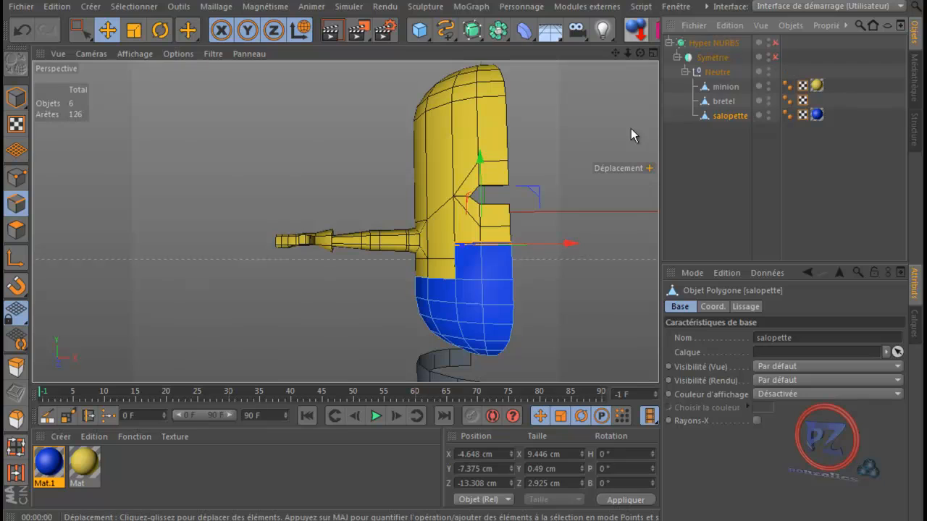
- Delete the upper points of the salopette's front bib so the raised bib polygons are removed
{"action": "scroll", "coordinate": [539, 281], "scroll_direction": "up", "scroll_amount": 4}
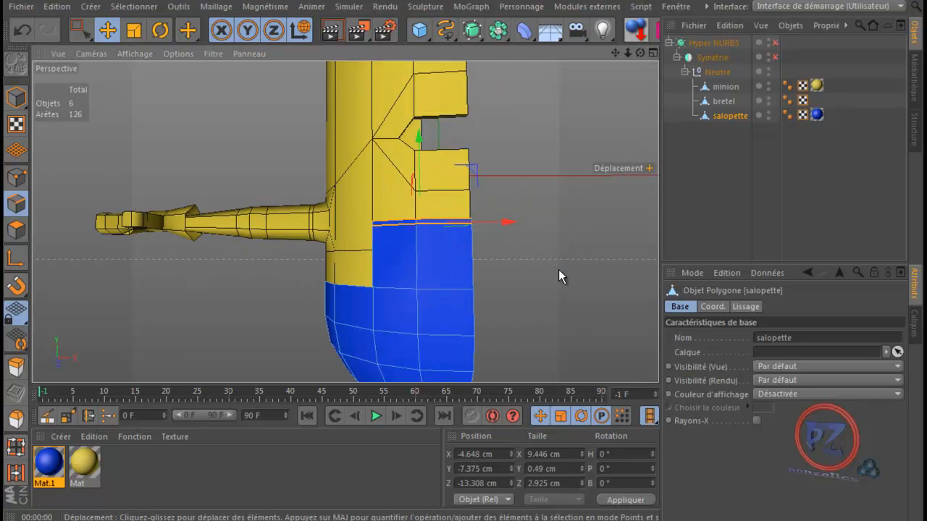
{"action": "left_click", "coordinate": [16, 229]}
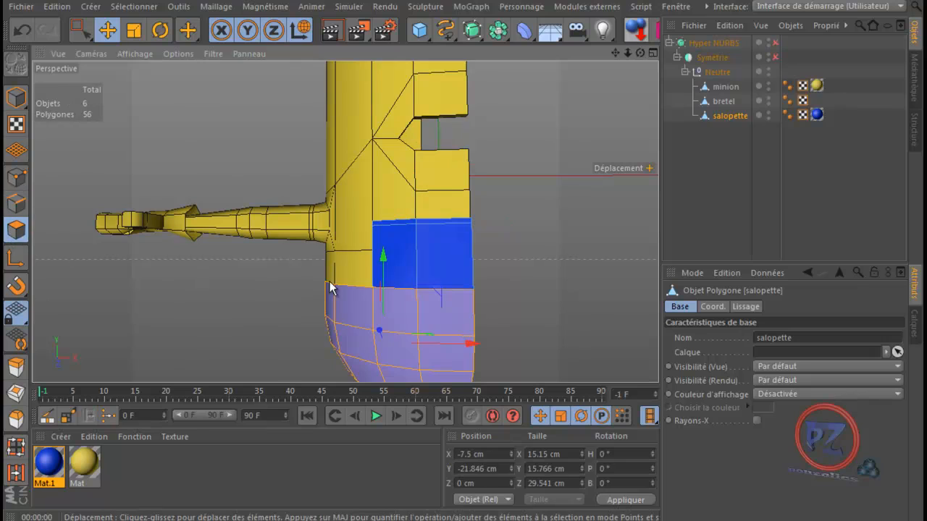
{"action": "left_click", "coordinate": [394, 224]}
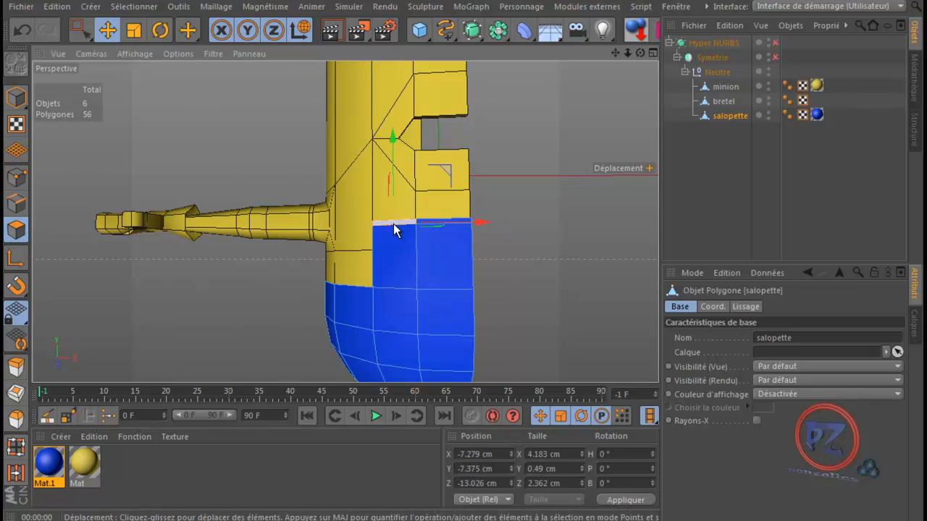
{"action": "left_click", "coordinate": [16, 177]}
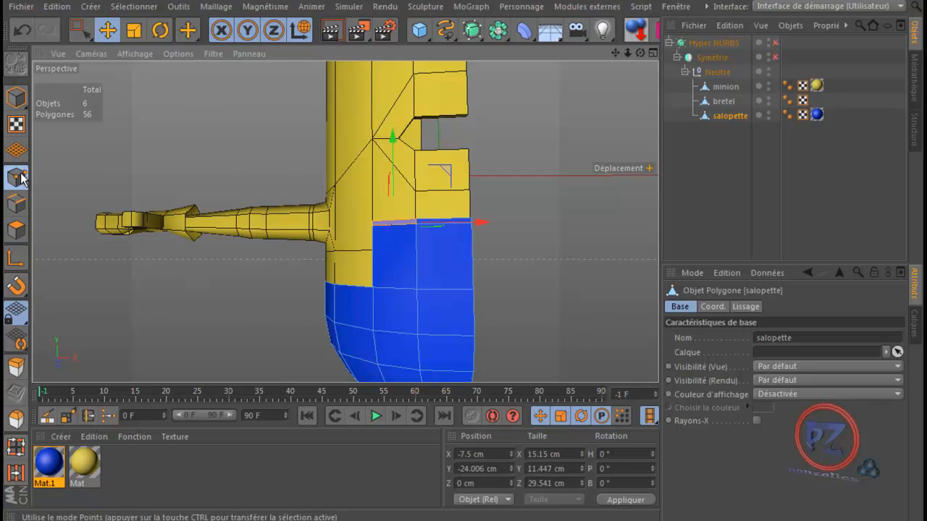
{"action": "left_click", "coordinate": [372, 222]}
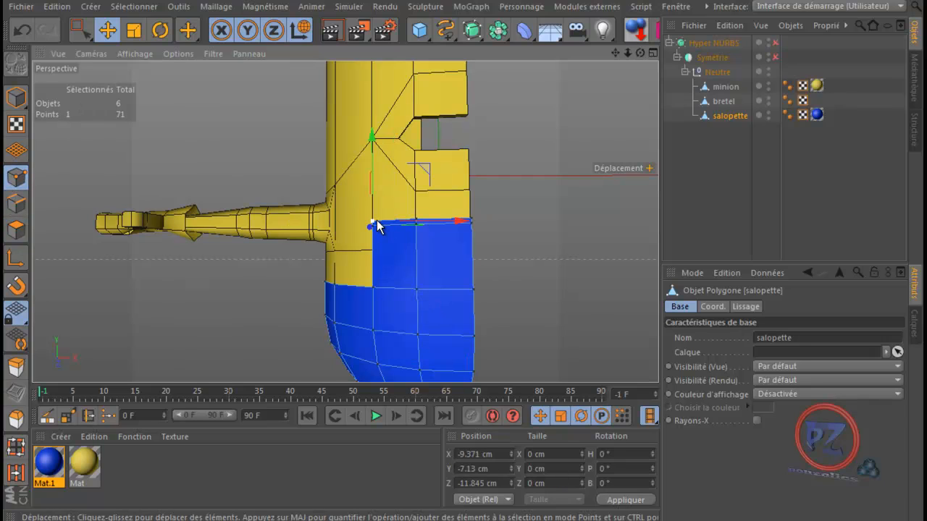
{"action": "key", "text": "Delete"}
{"action": "left_click", "coordinate": [372, 226]}
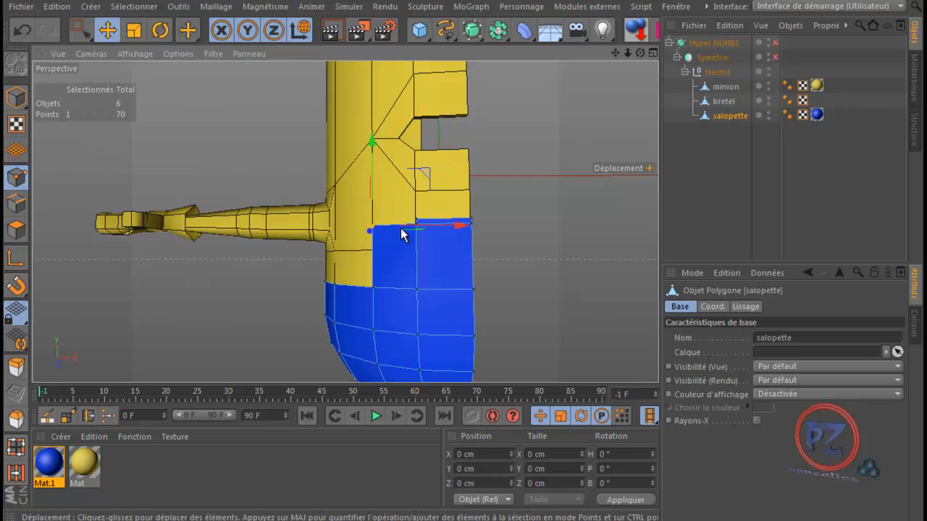
{"action": "key", "text": "Delete"}
{"action": "left_click", "coordinate": [416, 220]}
{"action": "key", "text": "Delete"}
{"action": "left_click", "coordinate": [416, 220]}
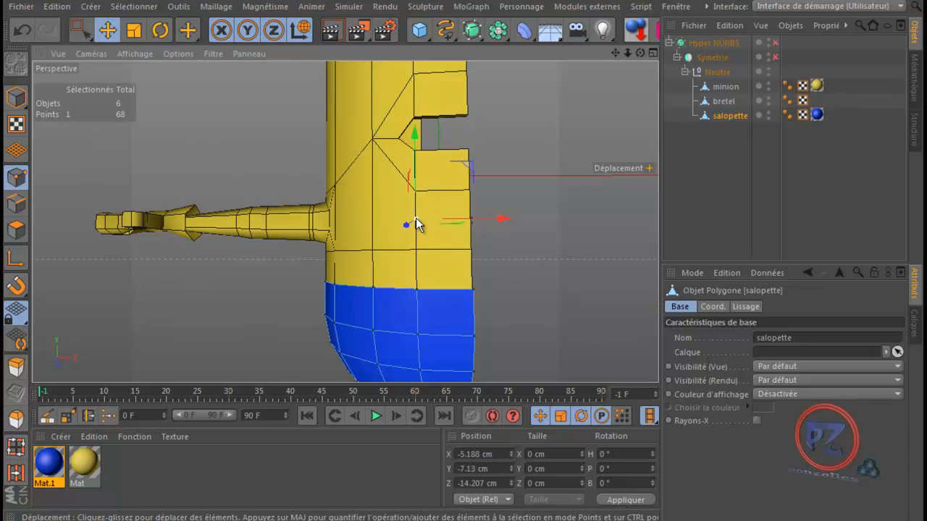
{"action": "key", "text": "Delete"}
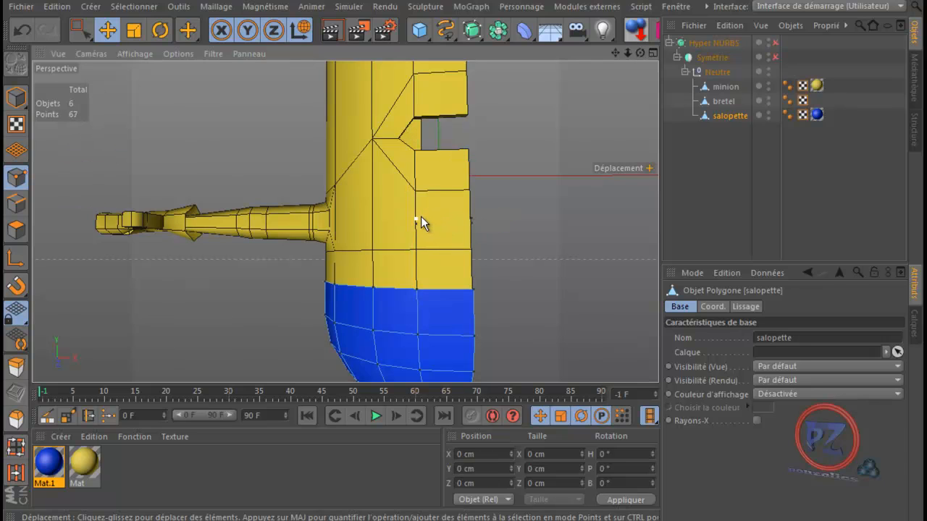
- Delete the leftover loose points of the front bib at the middle column and along the symmetry edge
{"action": "left_click", "coordinate": [420, 217]}
{"action": "key", "text": "Delete"}
{"action": "left_click", "coordinate": [421, 225]}
{"action": "key", "text": "Delete"}
{"action": "left_click_drag", "start_coordinate": [641, 54], "coordinate": [452, 305]}
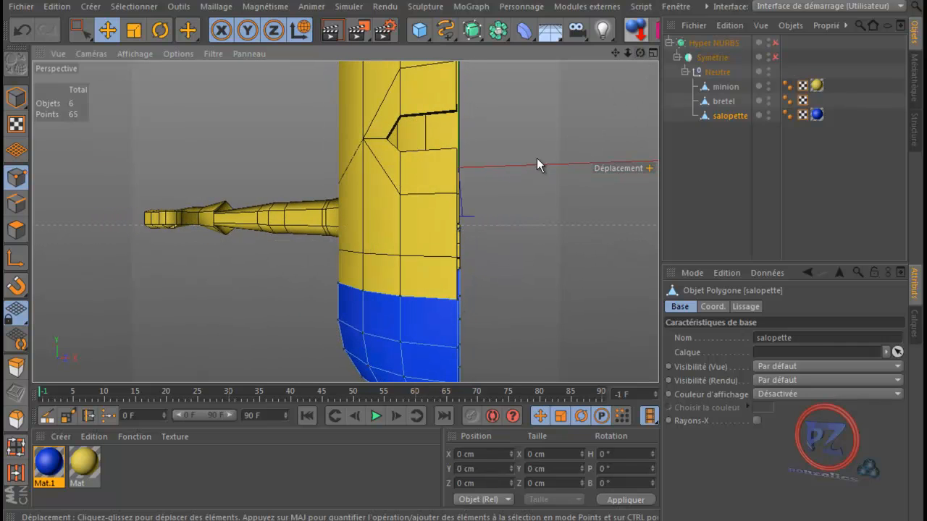
{"action": "left_click_drag", "start_coordinate": [640, 53], "coordinate": [470, 225]}
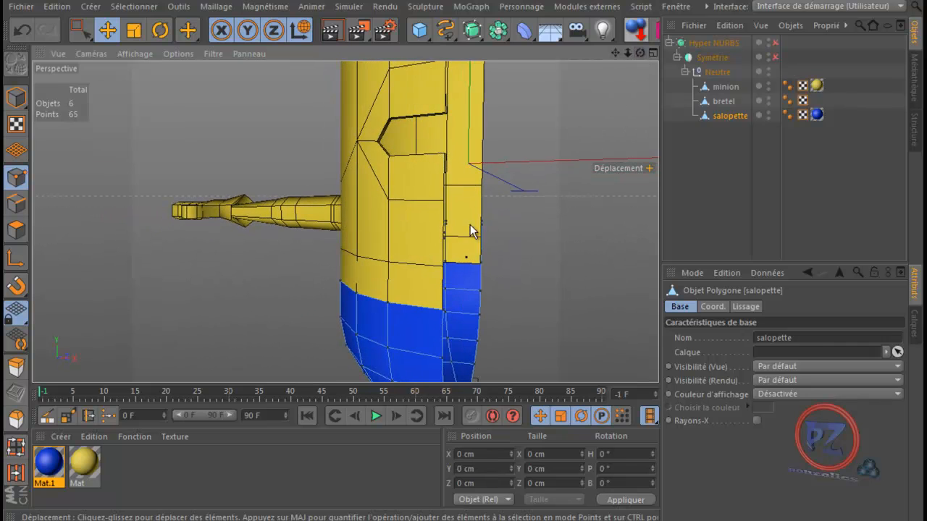
{"action": "left_click", "coordinate": [442, 232]}
{"action": "key", "text": "Delete"}
{"action": "left_click", "coordinate": [443, 237]}
{"action": "key", "text": "Delete"}
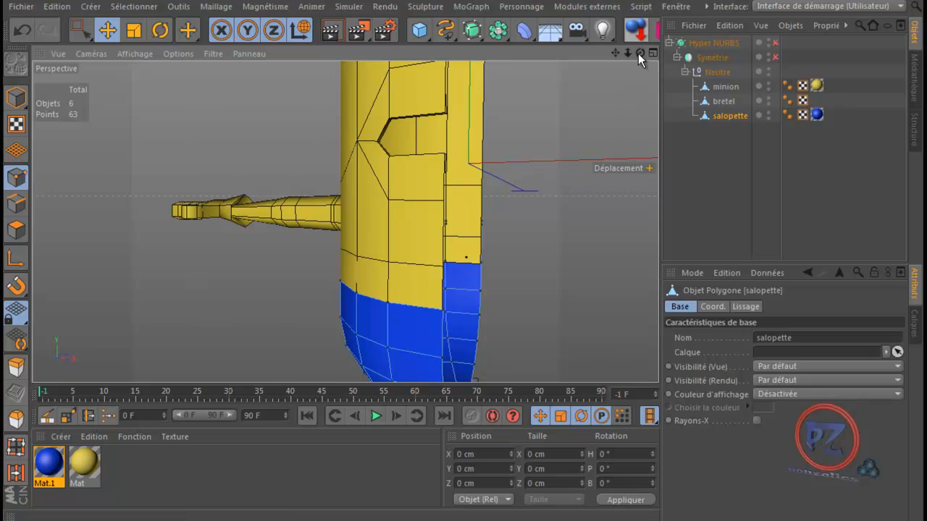
- Delete the top points of the salopette's back bib across both columns to remove its polygons
{"action": "left_click_drag", "start_coordinate": [639, 53], "coordinate": [459, 306]}
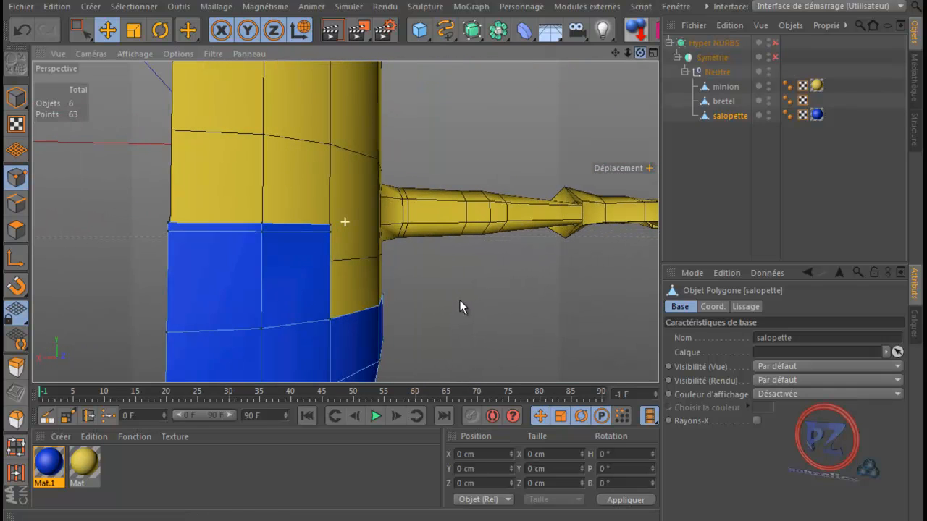
{"action": "left_click", "coordinate": [168, 224]}
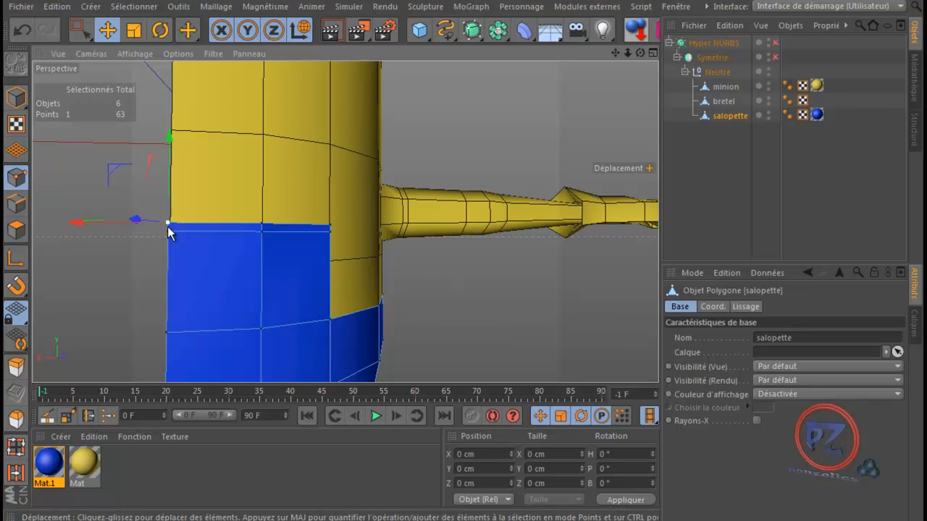
{"action": "key", "text": "Delete"}
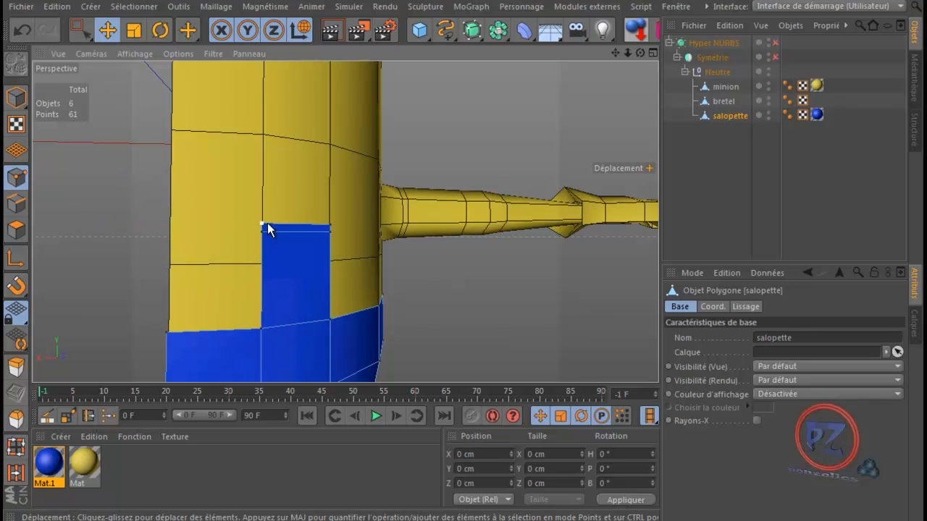
{"action": "left_click", "coordinate": [265, 224]}
{"action": "key", "text": "Delete"}
{"action": "left_click", "coordinate": [331, 228]}
{"action": "key", "text": "Delete"}
{"action": "left_click", "coordinate": [265, 225]}
{"action": "key", "text": "Delete"}
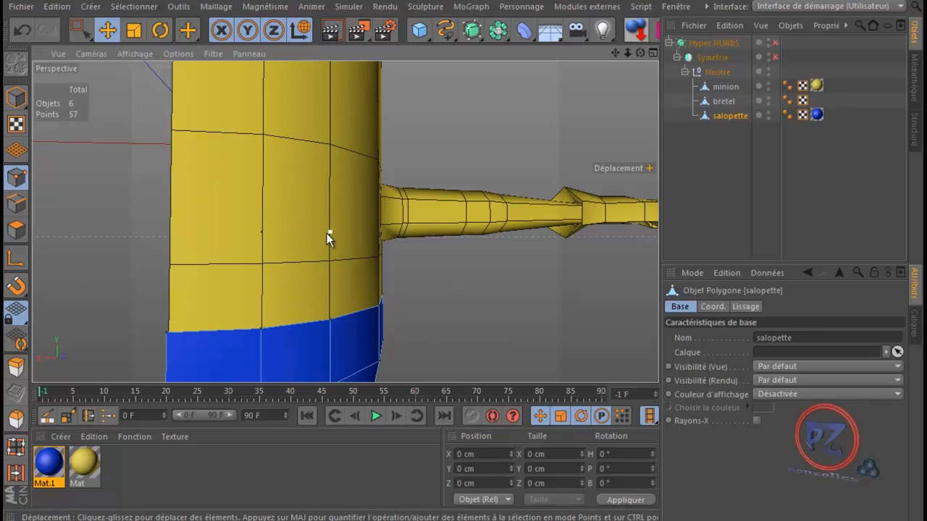
- Delete the two remaining loose points where the back bib stood
{"action": "left_click", "coordinate": [327, 233]}
{"action": "key", "text": "Delete"}
{"action": "left_click", "coordinate": [260, 232]}
{"action": "key", "text": "Delete"}
- Select the salopette's upper rim edges on the two columns nearest the centre, on both the back and the front
{"action": "left_click_drag", "start_coordinate": [640, 52], "coordinate": [460, 301]}
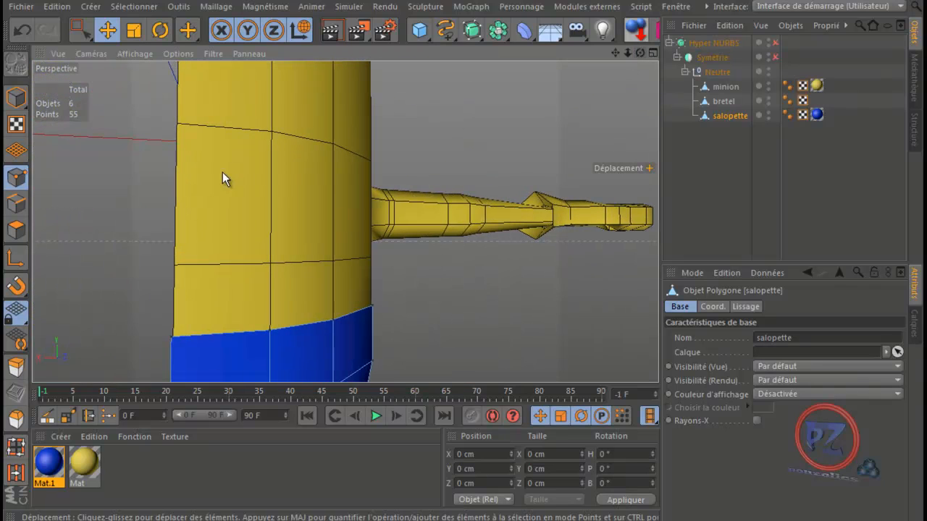
{"action": "left_click", "coordinate": [16, 204]}
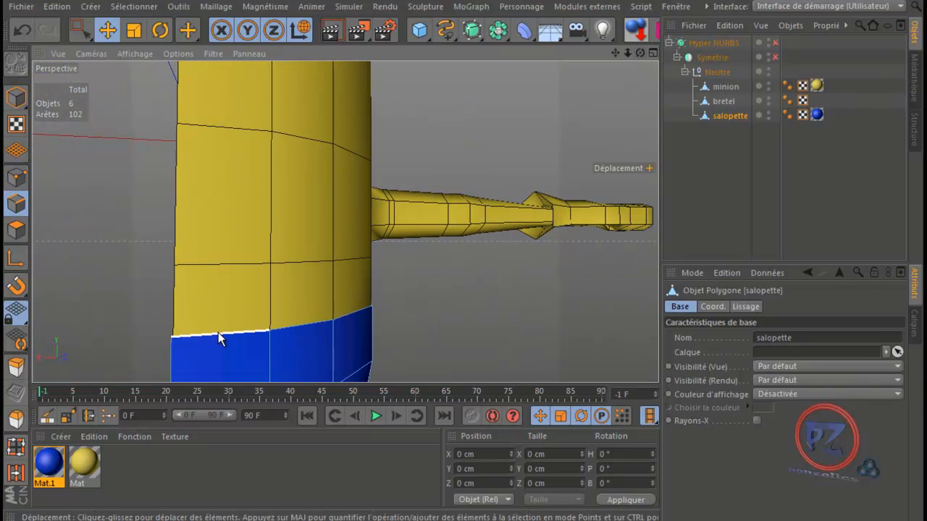
{"action": "left_click", "coordinate": [218, 333]}
{"action": "left_click", "coordinate": [284, 326], "text": "shift"}
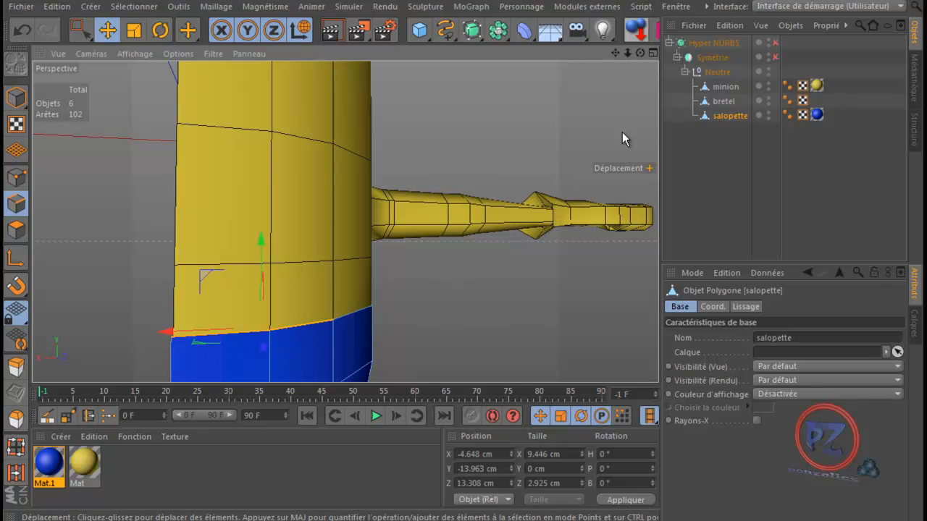
{"action": "left_click_drag", "start_coordinate": [464, 302], "coordinate": [543, 157]}
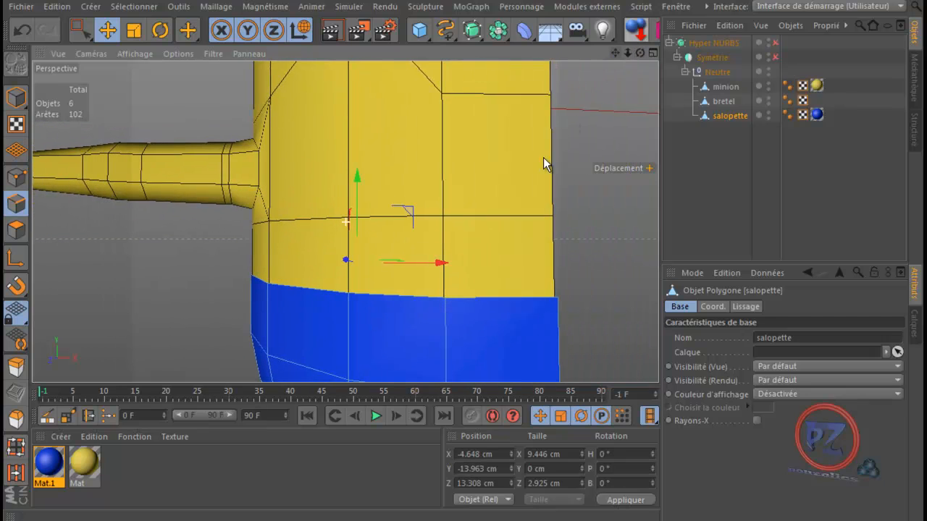
{"action": "left_click", "coordinate": [382, 299], "text": "shift"}
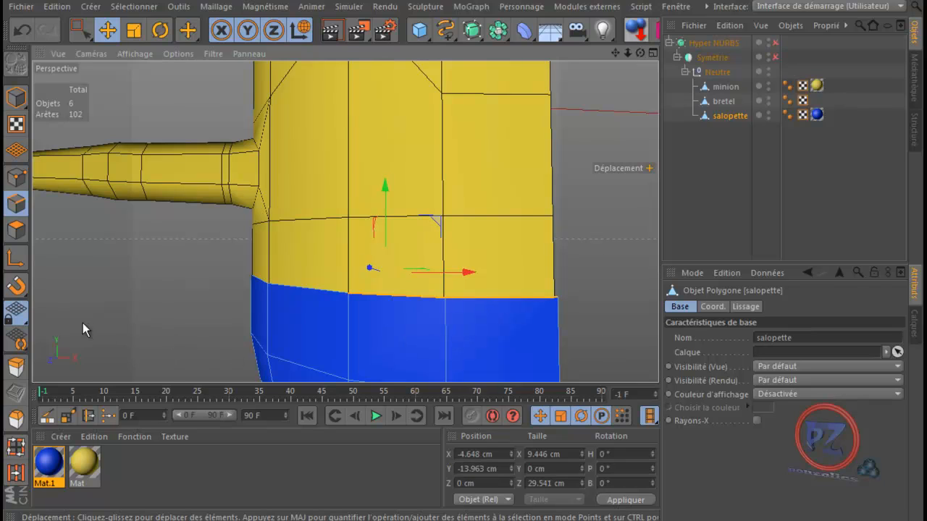
- Extrude the selected edges upward with Préserver les groupes enabled to form both bibs, adding a second 0.3 cm extrusion up to Y -8.203 cm
{"action": "left_click", "coordinate": [16, 367]}
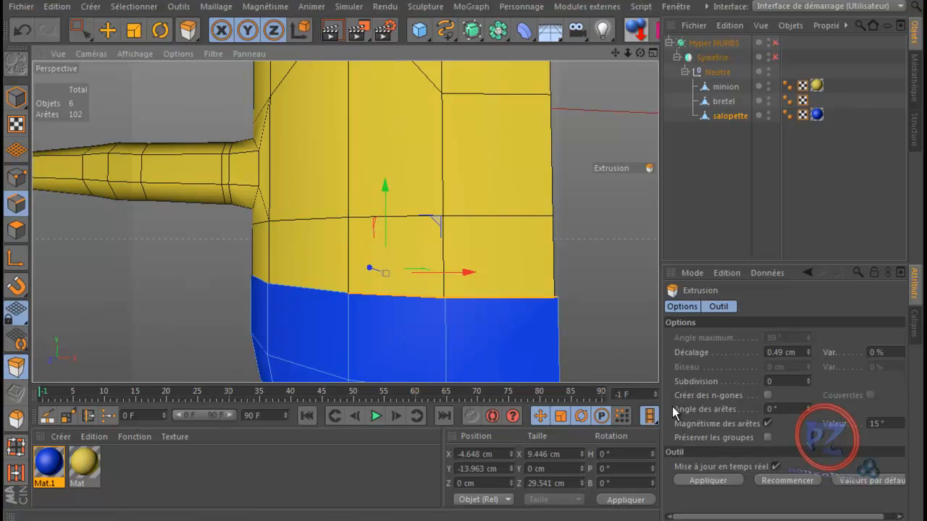
{"action": "left_click", "coordinate": [767, 437]}
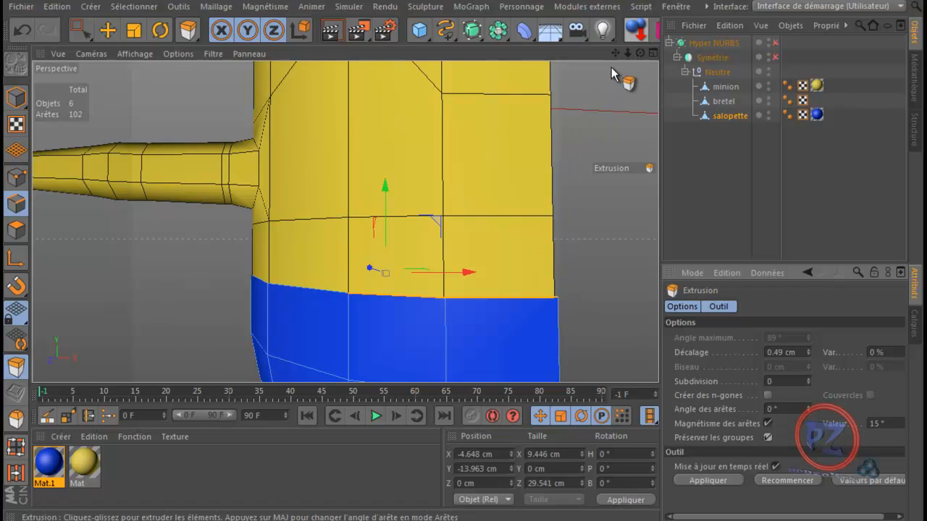
{"action": "left_click_drag", "start_coordinate": [640, 53], "coordinate": [463, 307]}
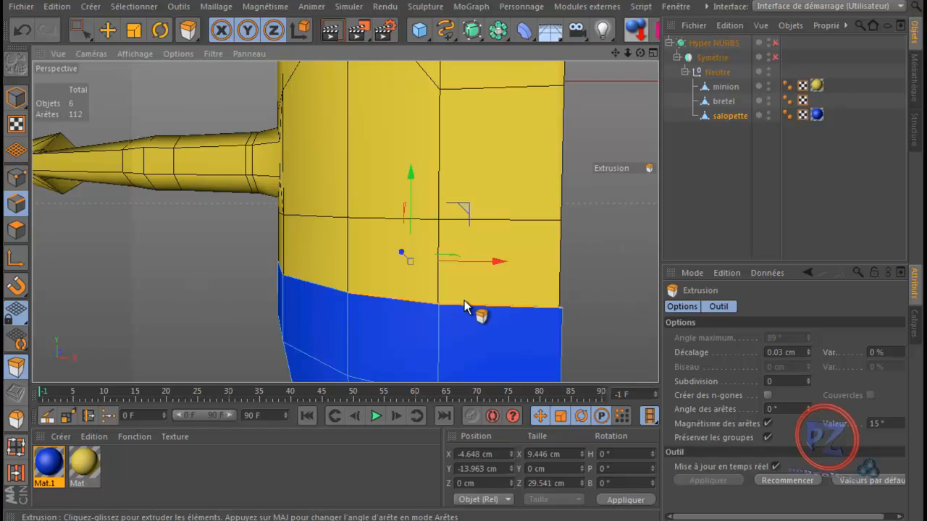
{"action": "mouse_move", "coordinate": [474, 311]}
{"action": "left_mouse_down"}
{"action": "mouse_move", "coordinate": [465, 299]}
{"action": "mouse_move", "coordinate": [474, 291]}
{"action": "mouse_move", "coordinate": [470, 306]}
{"action": "mouse_move", "coordinate": [470, 294]}
{"action": "mouse_move", "coordinate": [463, 301]}
{"action": "left_mouse_up"}
{"action": "left_click_drag", "start_coordinate": [591, 238], "coordinate": [508, 299]}
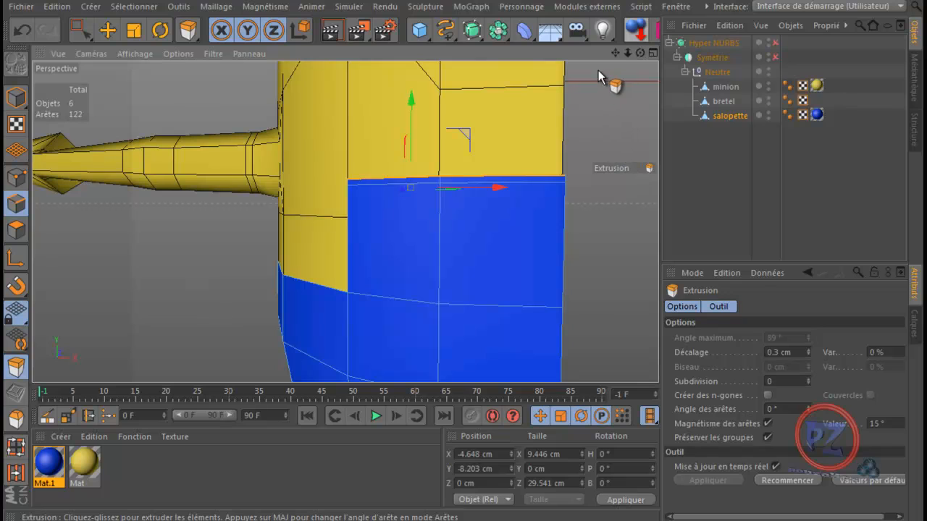
- Enable Symétrie and Hyper NURBS on the Neutre group and examine the smoothed bib from the front
{"action": "left_click", "coordinate": [108, 29]}
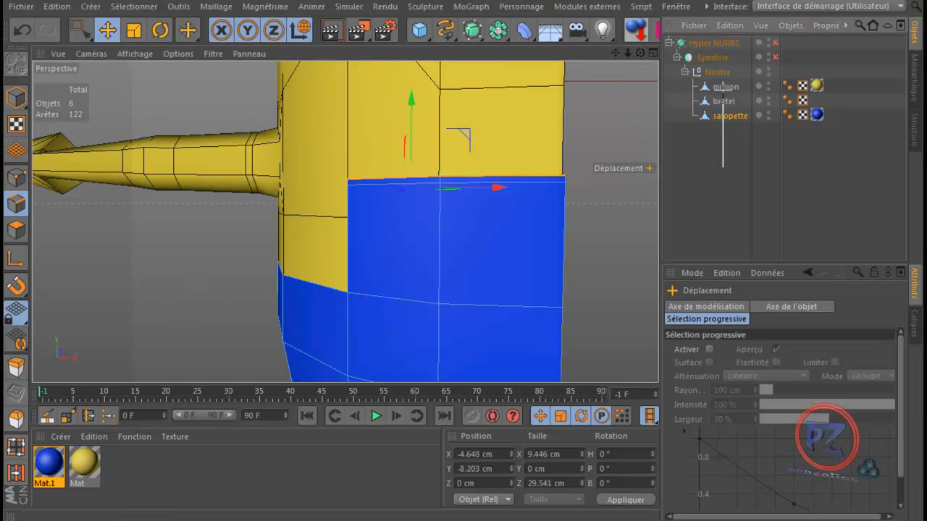
{"action": "left_click_drag", "start_coordinate": [723, 79], "coordinate": [722, 79]}
{"action": "left_click", "coordinate": [717, 71]}
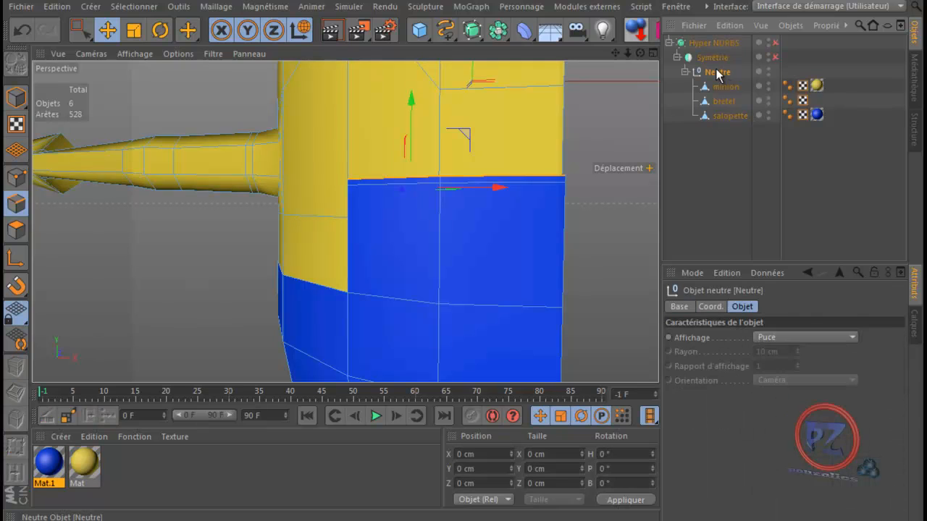
{"action": "left_click", "coordinate": [775, 58]}
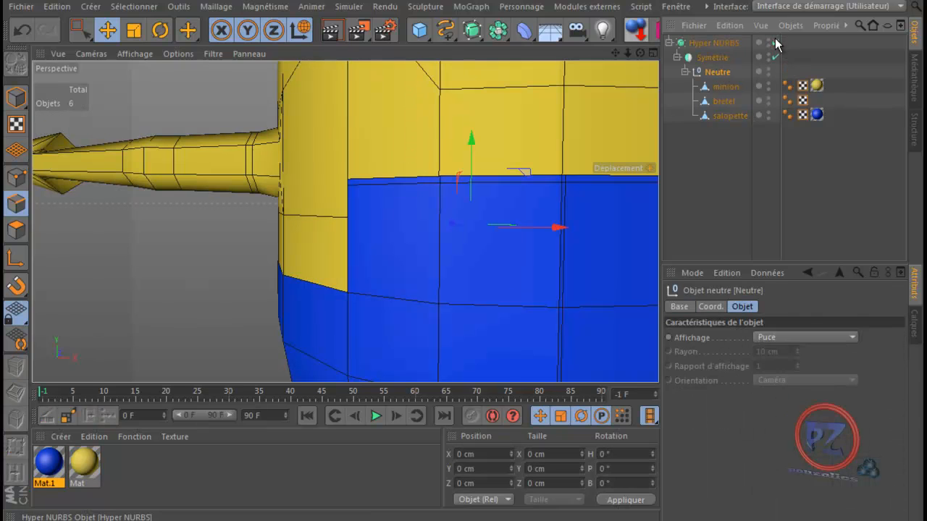
{"action": "left_click", "coordinate": [775, 43]}
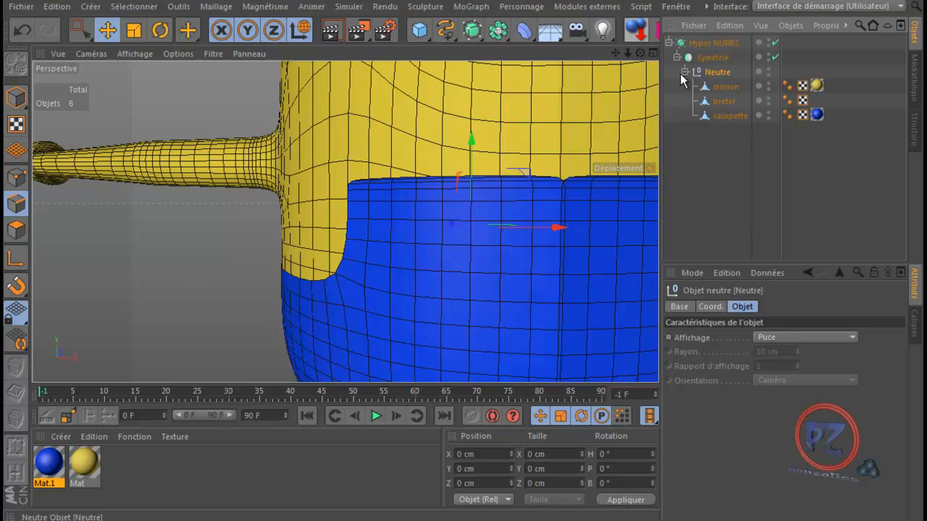
{"action": "left_click_drag", "start_coordinate": [614, 52], "coordinate": [461, 302]}
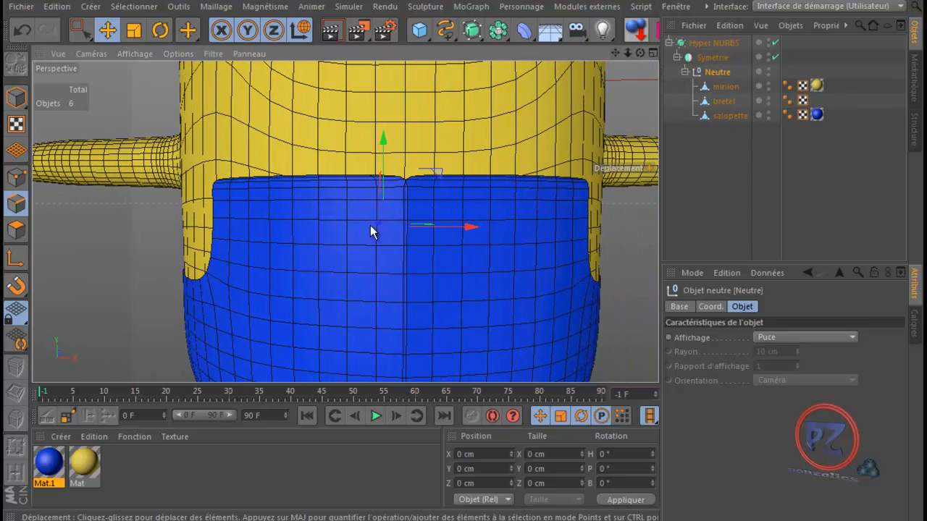
{"action": "scroll", "coordinate": [503, 252], "scroll_direction": "down", "scroll_amount": 8}
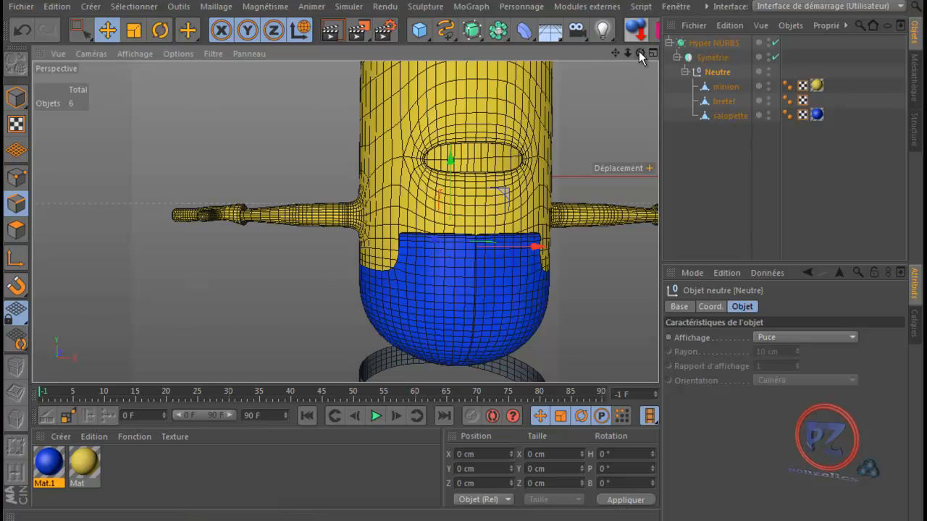
{"action": "left_click_drag", "start_coordinate": [640, 53], "coordinate": [469, 304]}
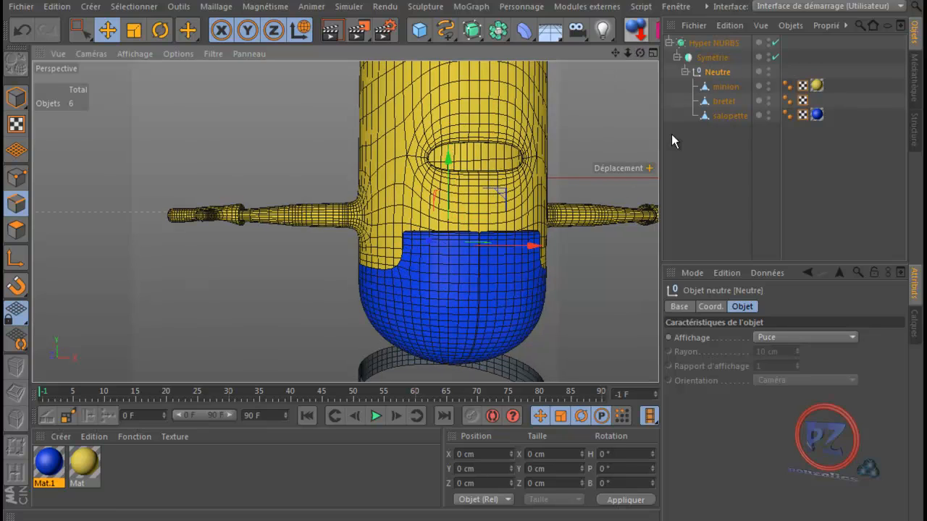
- Select the salopette object and disable Hyper NURBS, keeping Symétrie on, to inspect the bib's low-poly mesh
{"action": "left_click", "coordinate": [720, 115]}
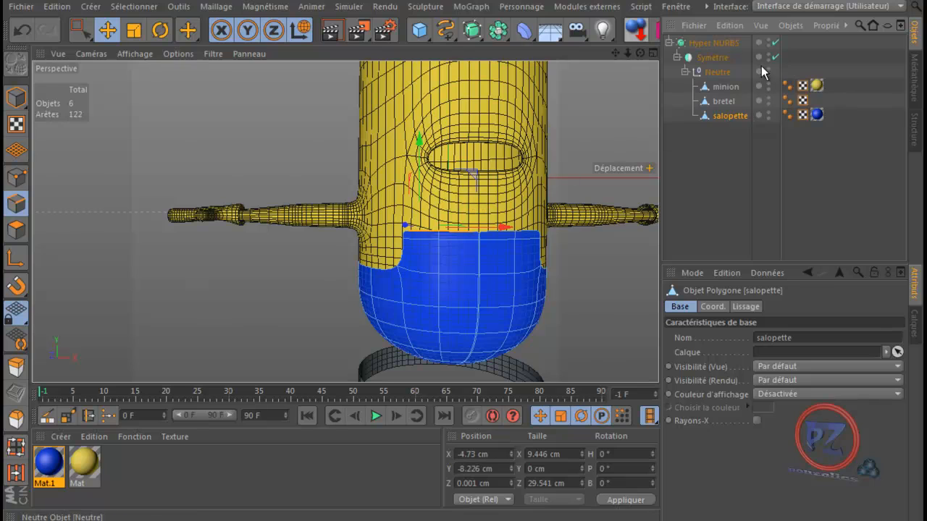
{"action": "left_click", "coordinate": [776, 42]}
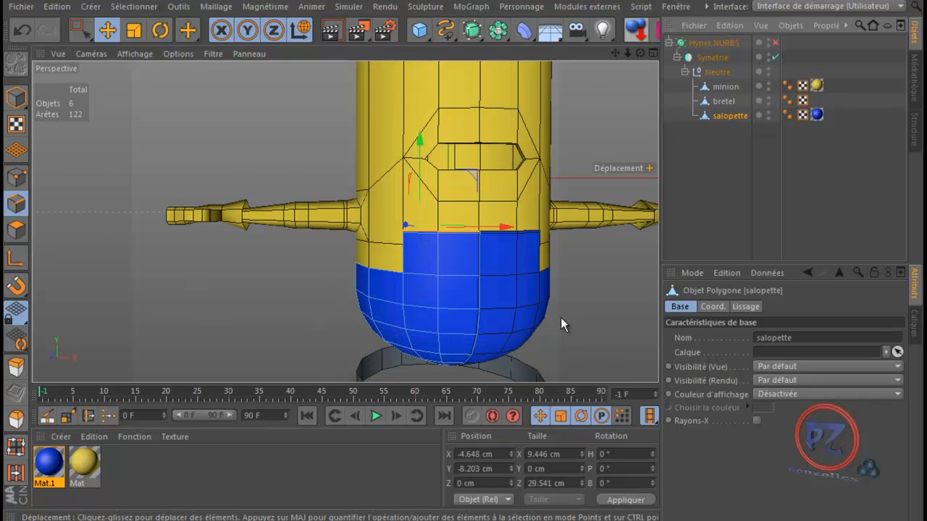
{"action": "scroll", "coordinate": [560, 318], "scroll_direction": "up", "scroll_amount": 4}
{"action": "scroll", "coordinate": [560, 319], "scroll_direction": "up", "scroll_amount": 1}
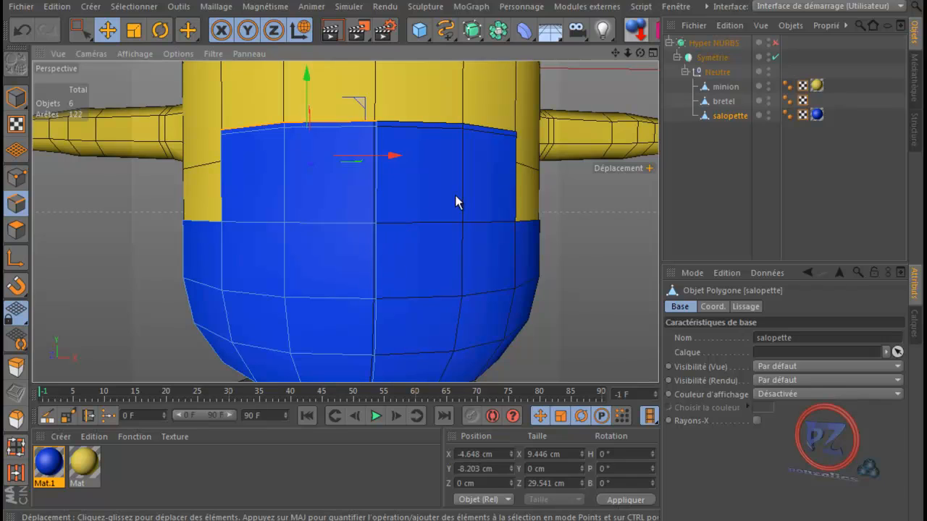
{"action": "left_click_drag", "start_coordinate": [639, 53], "coordinate": [460, 297]}
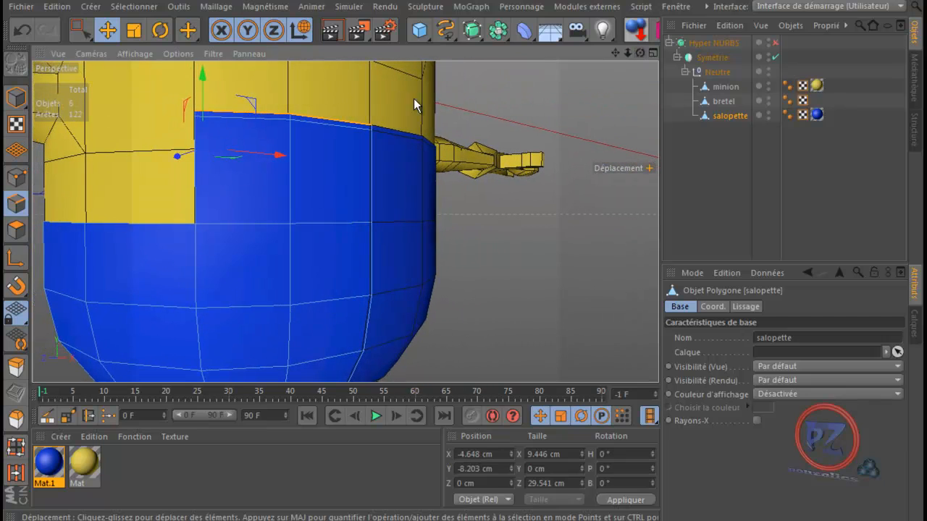
- Try tight Couteau loop cuts on the salopette beside the bib's side edge and under the lower rim, previewing them with Hyper NURBS
{"action": "left_click", "coordinate": [24, 179]}
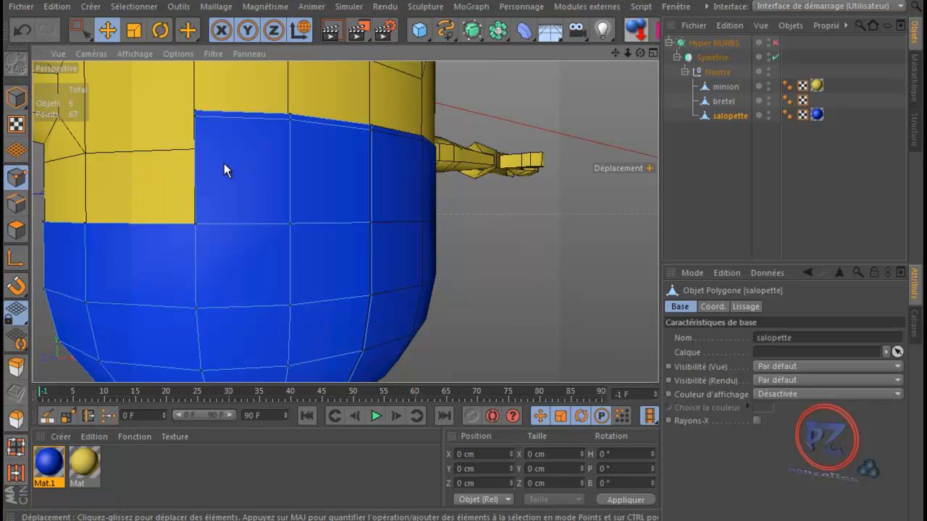
{"action": "key", "text": "k"}
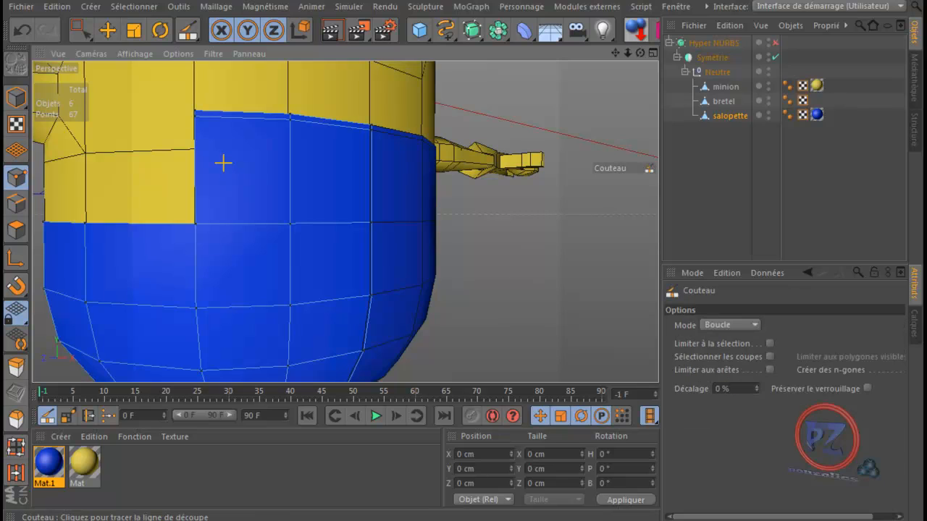
{"action": "left_click", "coordinate": [199, 224]}
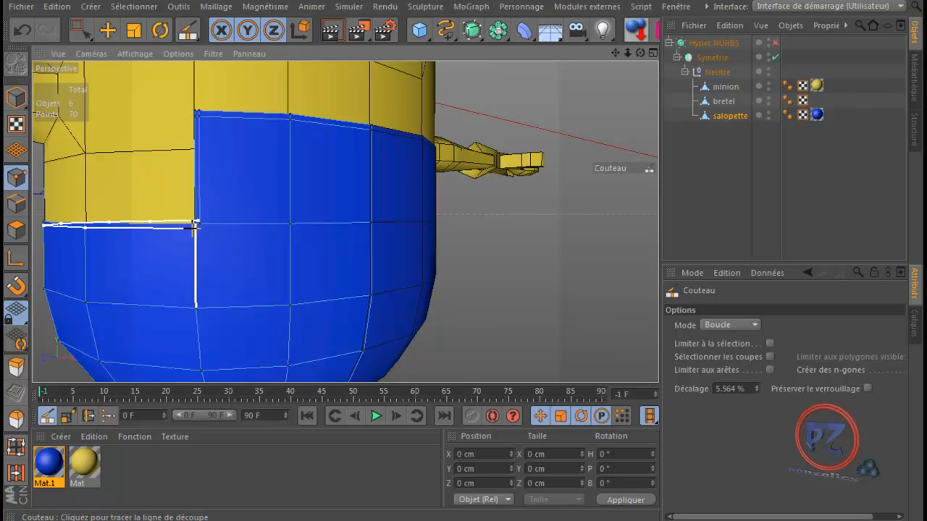
{"action": "left_click", "coordinate": [194, 226]}
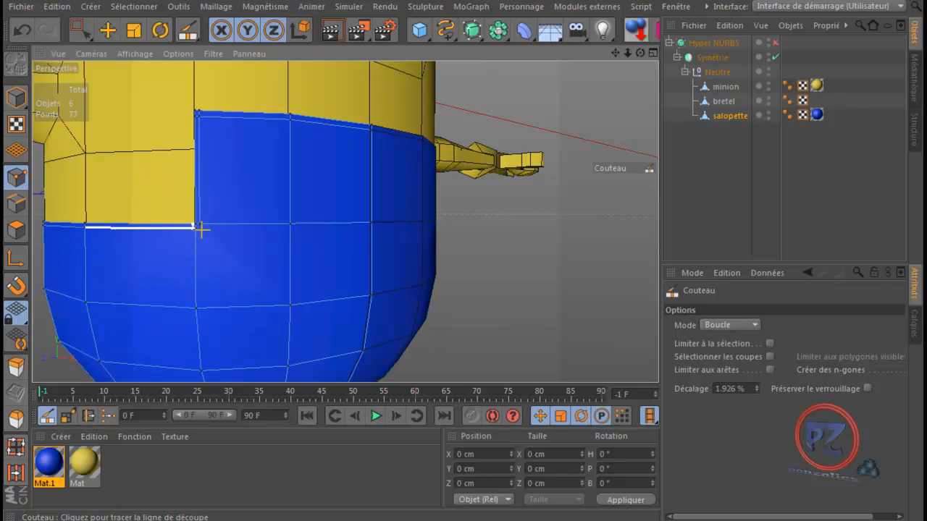
{"action": "left_click", "coordinate": [776, 43]}
{"action": "left_click", "coordinate": [775, 43]}
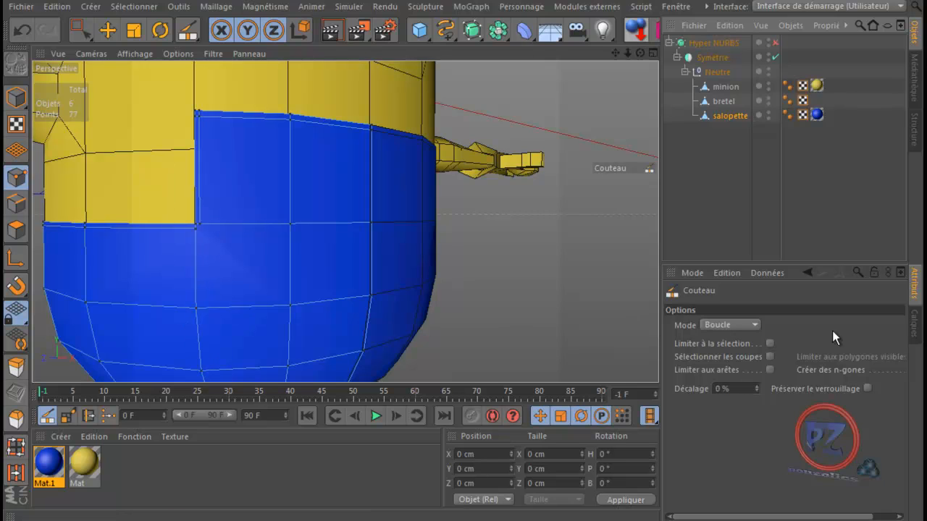
- Try extending the bib's vertical cut down one polygon row with the Couteau in Ligne mode, and undo all the knife cuts
{"action": "left_click", "coordinate": [748, 323]}
{"action": "left_click", "coordinate": [740, 336]}
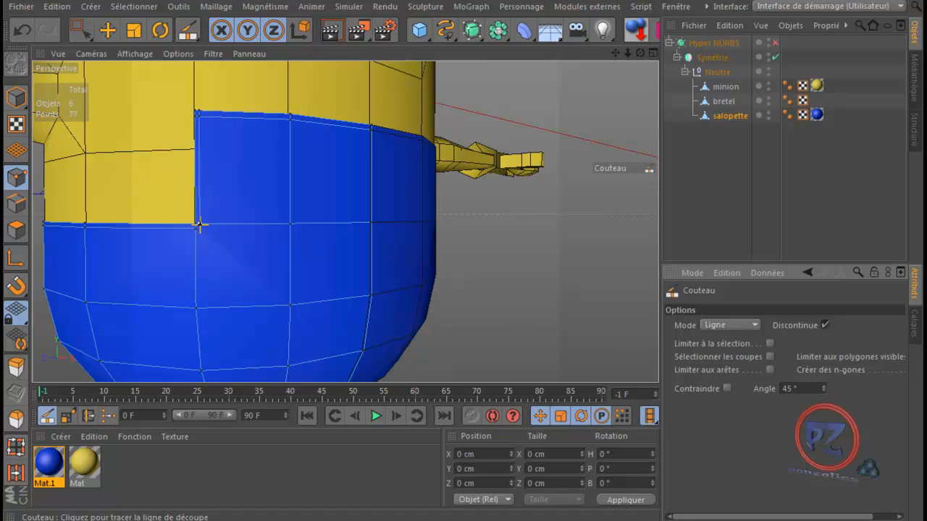
{"action": "left_click_drag", "start_coordinate": [200, 226], "coordinate": [201, 312]}
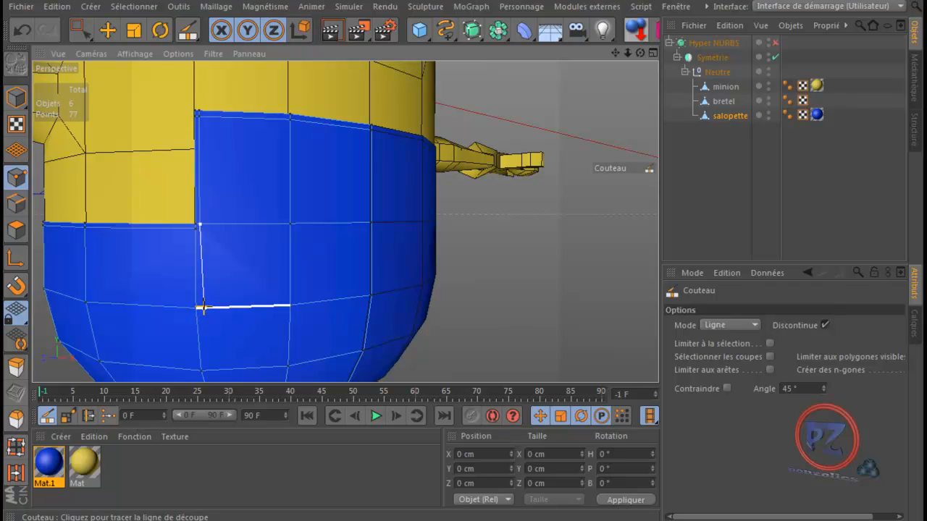
{"action": "left_click_drag", "start_coordinate": [202, 307], "coordinate": [203, 307]}
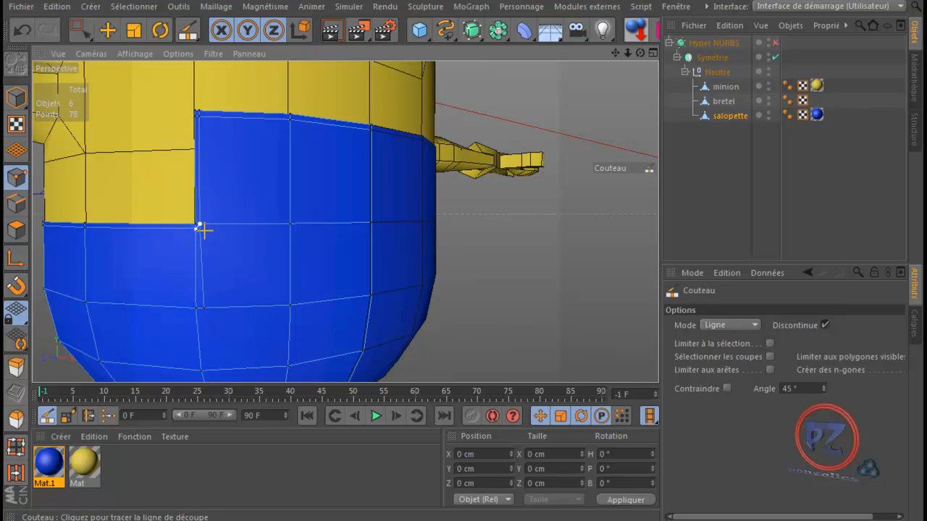
{"action": "left_click", "coordinate": [19, 29]}
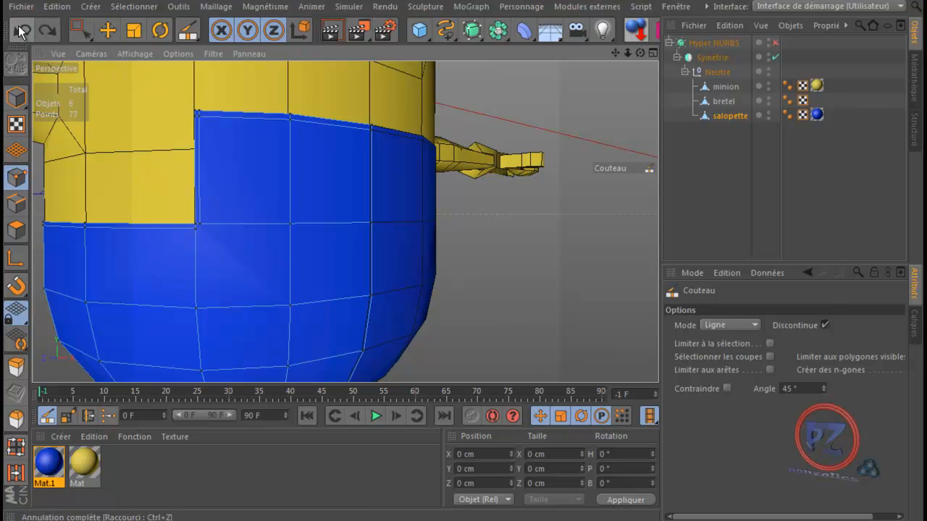
{"action": "left_click", "coordinate": [19, 29]}
{"action": "left_click", "coordinate": [18, 29]}
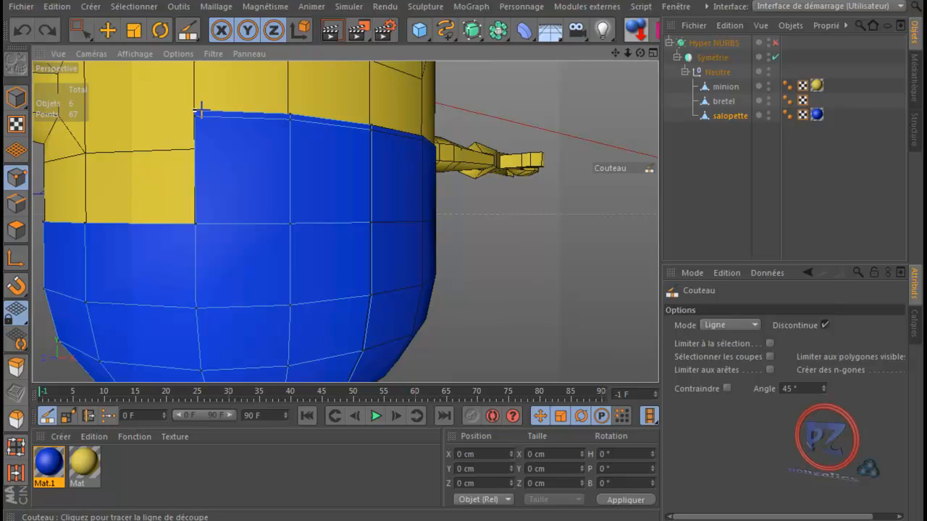
- Try Ligne cuts down two rows beside the bib's side edge and horizontally just below the lower rim to meet that vertical cut
{"action": "left_click_drag", "start_coordinate": [202, 111], "coordinate": [201, 311]}
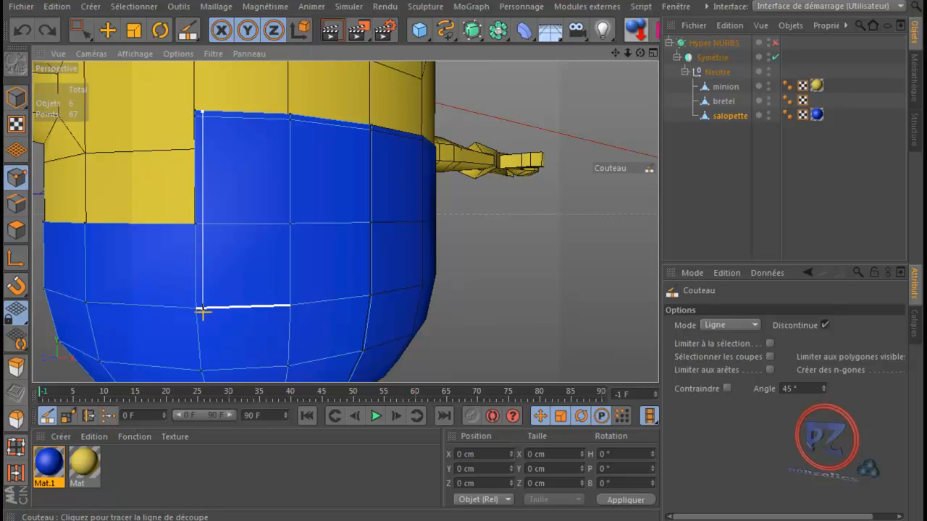
{"action": "left_click_drag", "start_coordinate": [85, 302], "coordinate": [84, 232]}
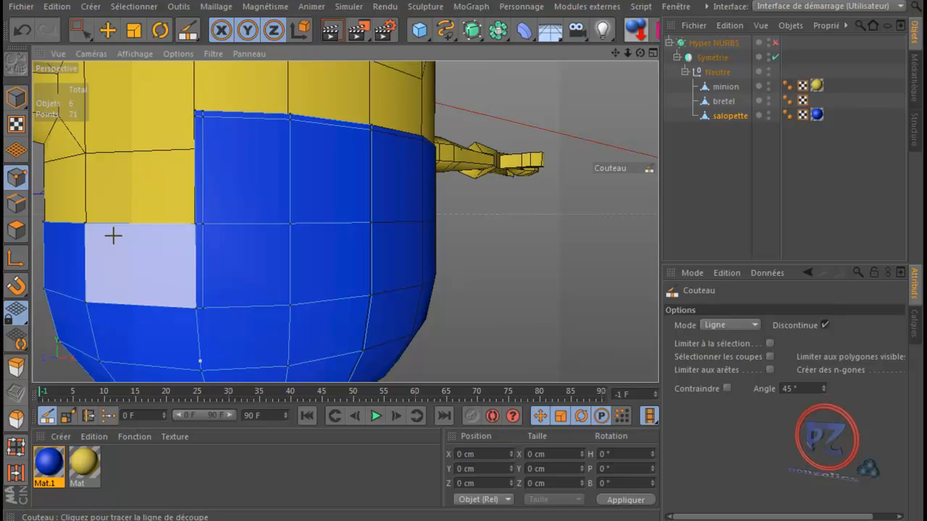
{"action": "left_click_drag", "start_coordinate": [205, 235], "coordinate": [205, 235]}
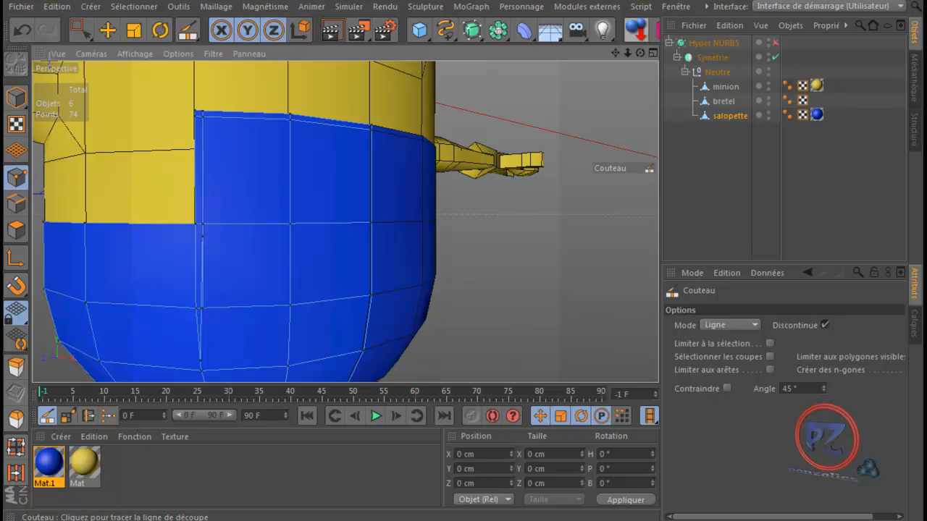
{"action": "left_click", "coordinate": [22, 30]}
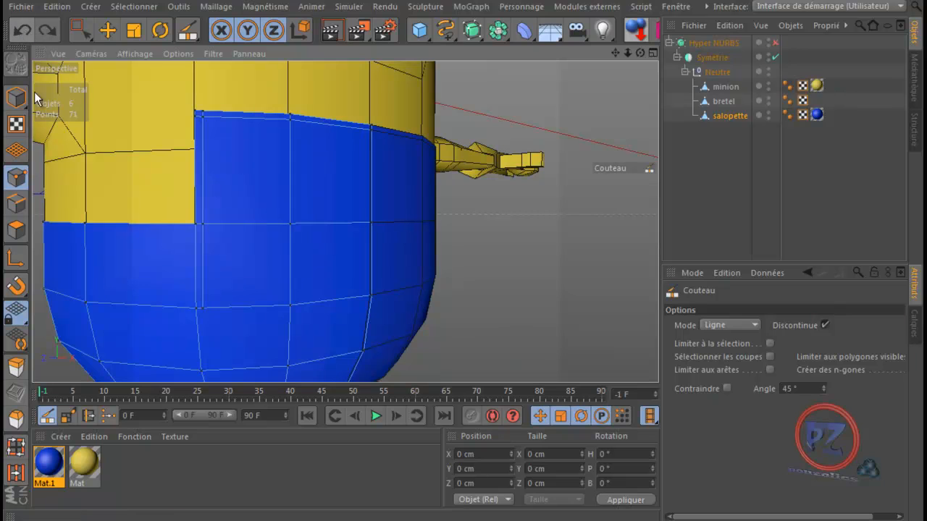
{"action": "left_click", "coordinate": [85, 231]}
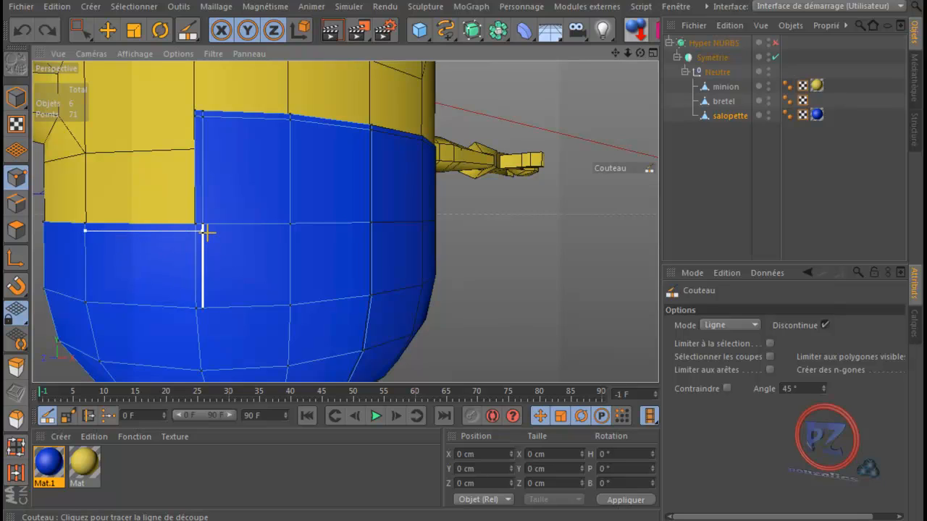
{"action": "left_click", "coordinate": [207, 231]}
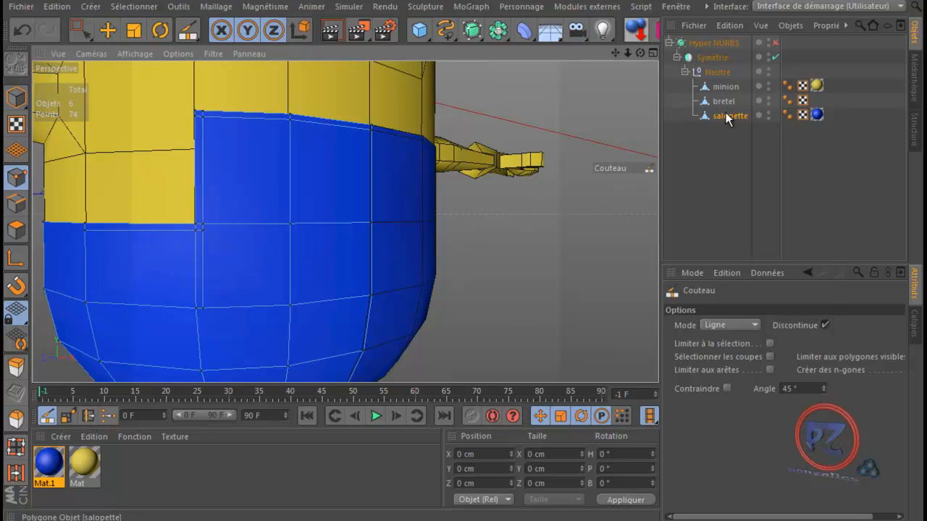
- Preview the line cuts at the bib's inner corner with Hyper NURBS enabled, and undo them
{"action": "left_click", "coordinate": [775, 43]}
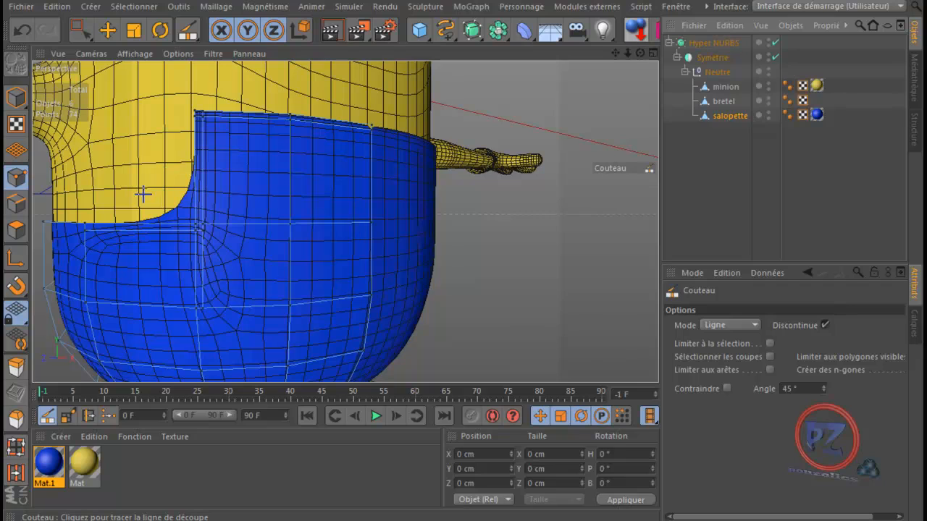
{"action": "left_click", "coordinate": [15, 25]}
{"action": "left_click", "coordinate": [15, 26]}
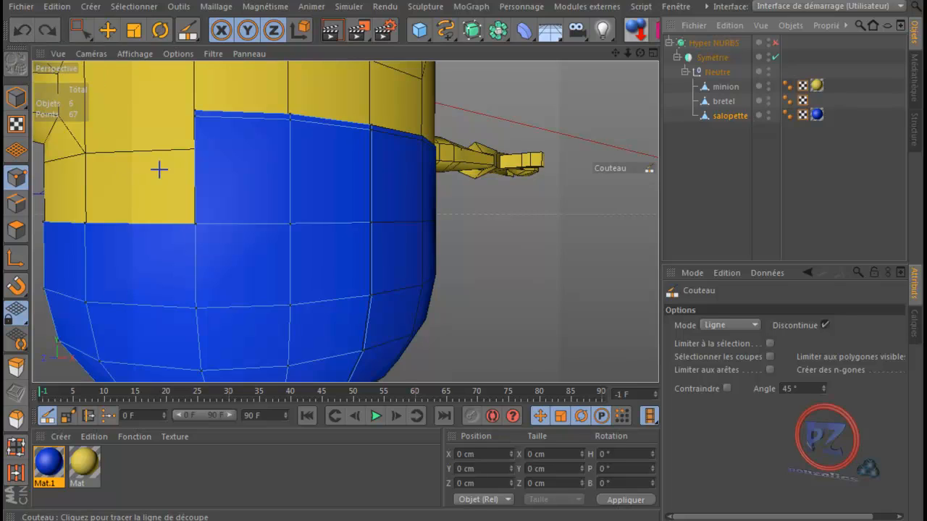
- Add Boucle cuts beside the bib's side edge and just below the lower rim across the whole salopette, and enable Hyper NURBS
{"action": "left_click", "coordinate": [753, 325]}
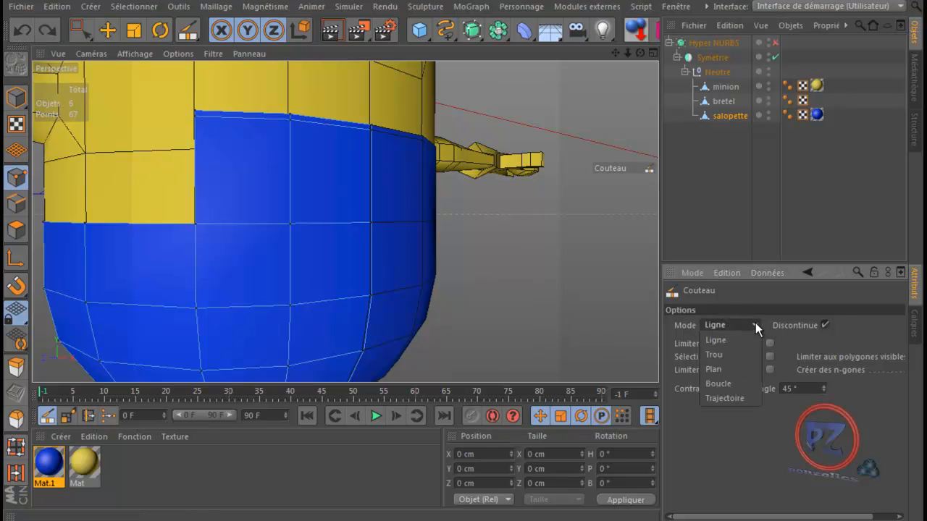
{"action": "left_click", "coordinate": [729, 382]}
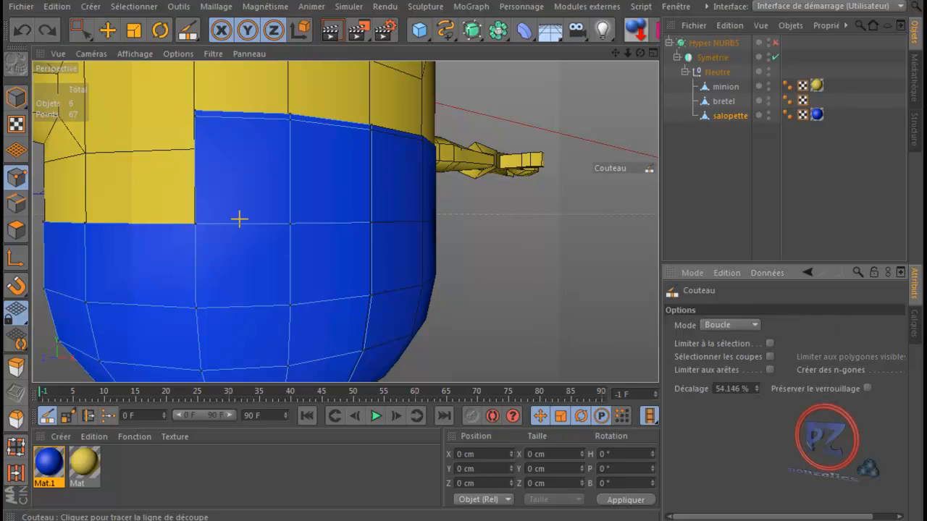
{"action": "left_click", "coordinate": [199, 109]}
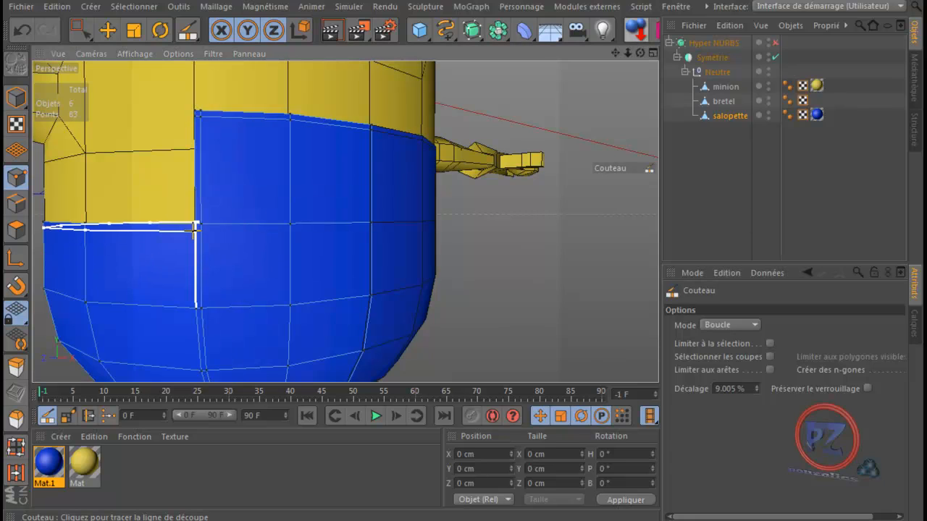
{"action": "left_click", "coordinate": [371, 228]}
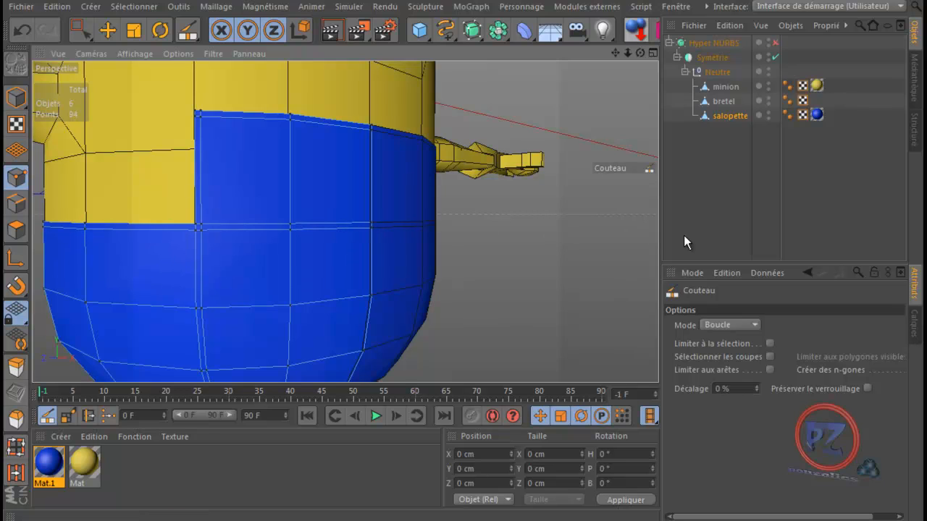
{"action": "left_click", "coordinate": [775, 42]}
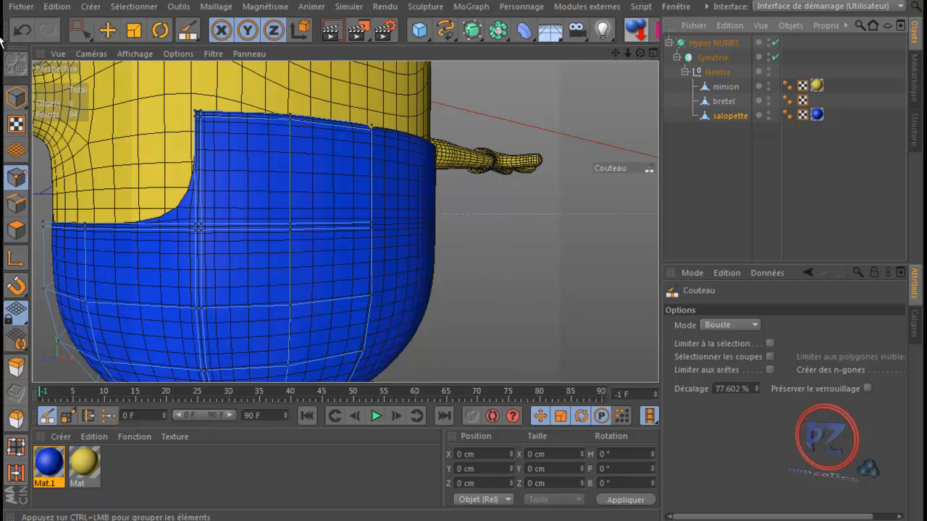
- Create a new project and load the file minion tuto test 1 into it
{"action": "left_click", "coordinate": [25, 8]}
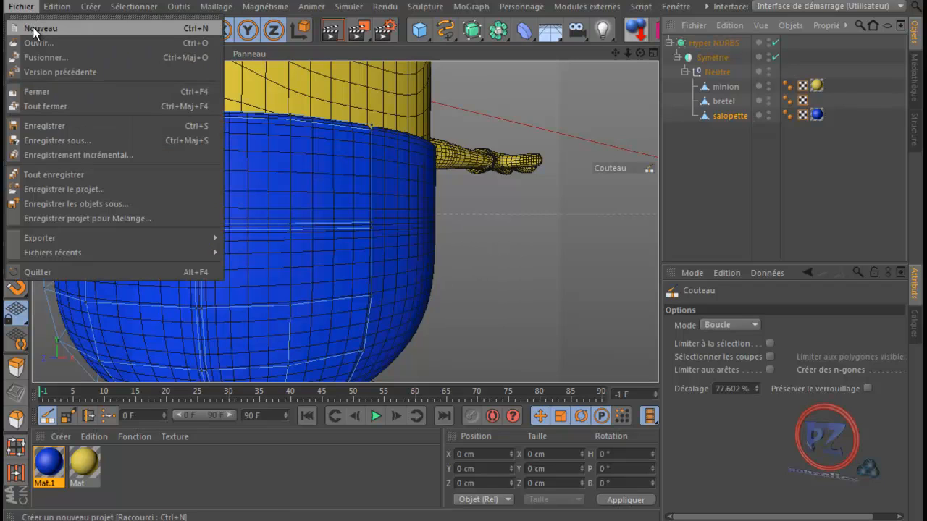
{"action": "left_click", "coordinate": [33, 28]}
{"action": "left_click", "coordinate": [25, 8]}
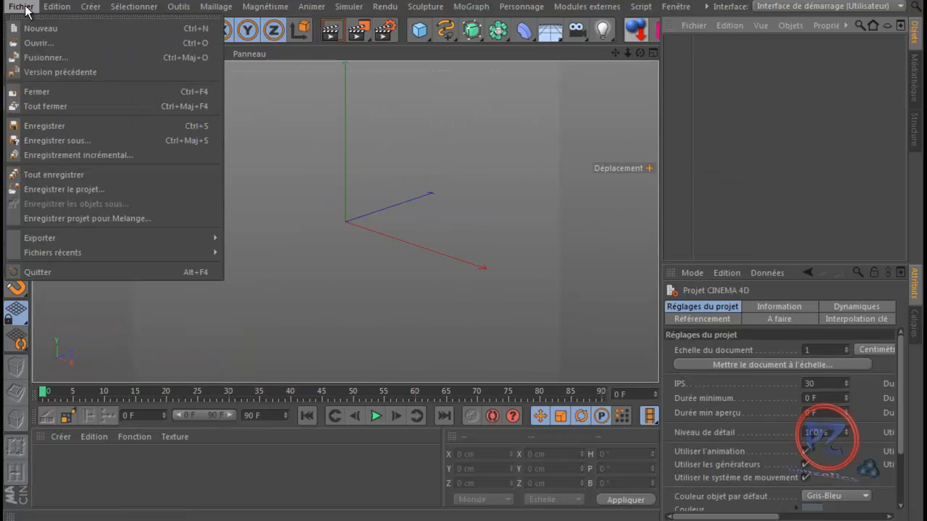
{"action": "left_click", "coordinate": [38, 56]}
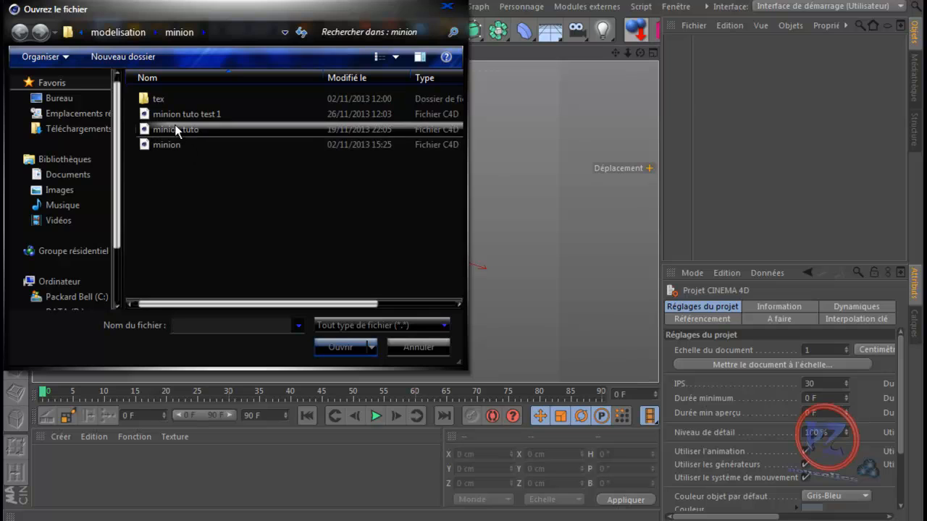
{"action": "double_click", "coordinate": [170, 116]}
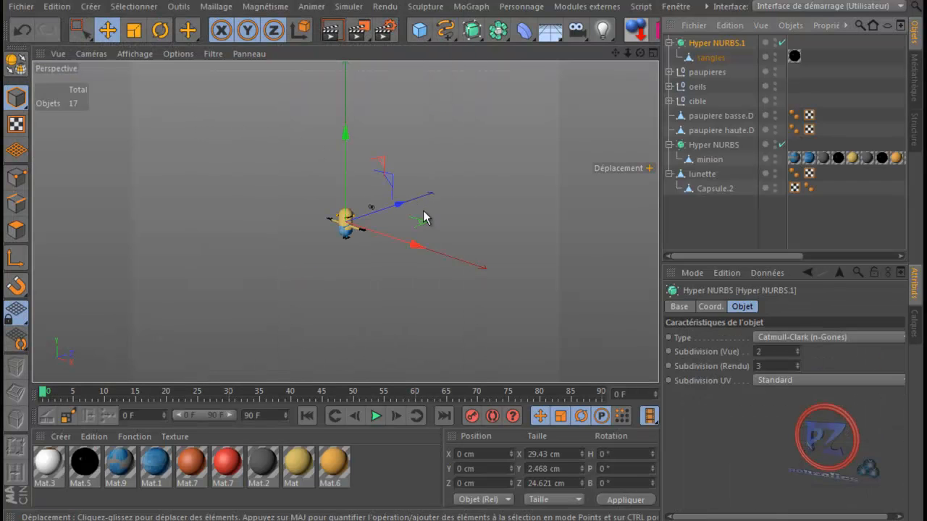
- Examine the reference minion's overalls from the front, focusing on the bib's side corner below the strap
{"action": "scroll", "coordinate": [359, 239], "scroll_direction": "up", "scroll_amount": 5}
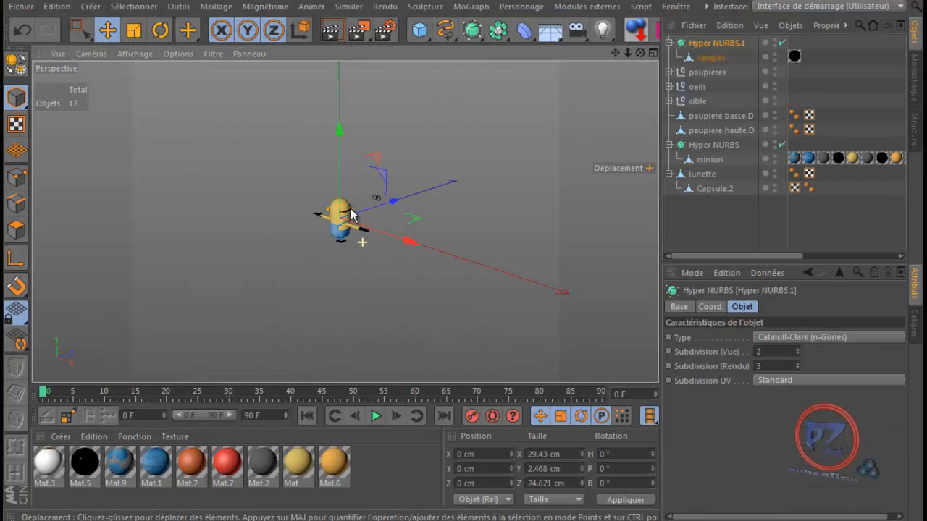
{"action": "scroll", "coordinate": [350, 209], "scroll_direction": "up", "scroll_amount": 10}
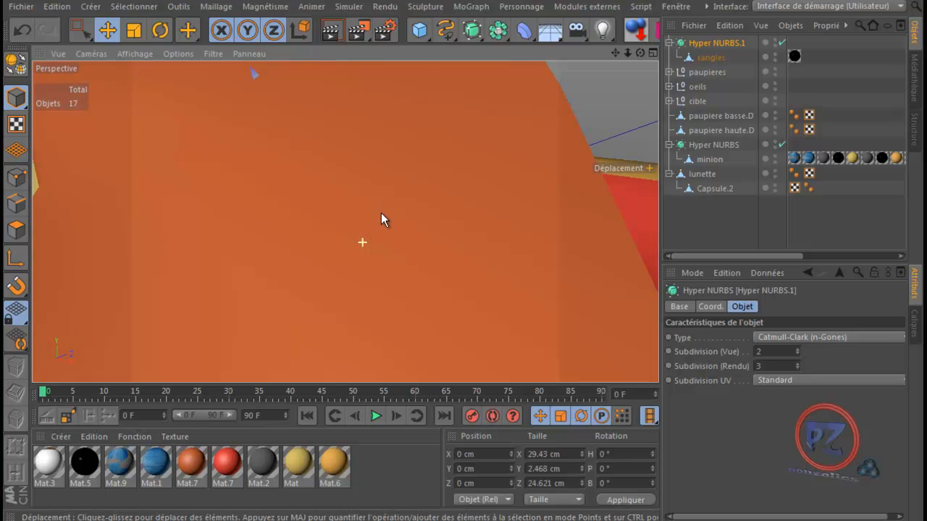
{"action": "scroll", "coordinate": [381, 214], "scroll_direction": "down", "scroll_amount": 8}
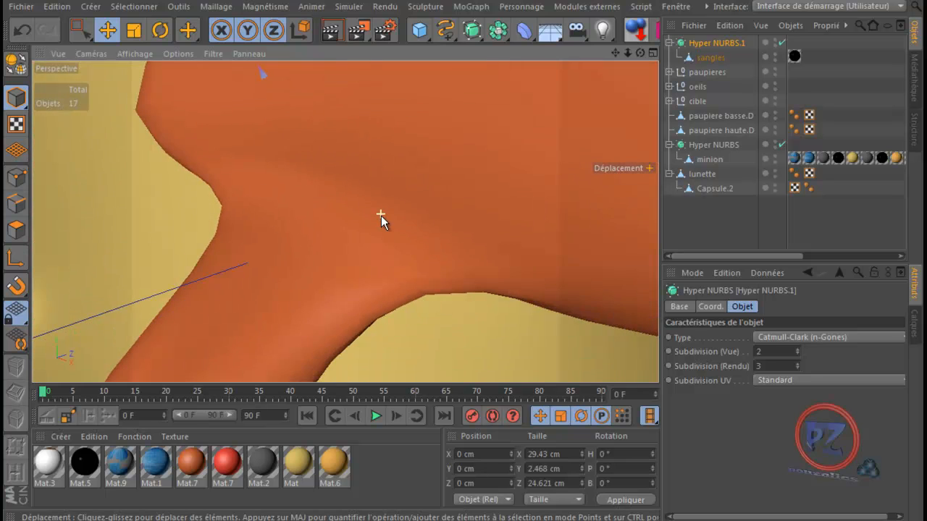
{"action": "scroll", "coordinate": [381, 216], "scroll_direction": "down", "scroll_amount": 8}
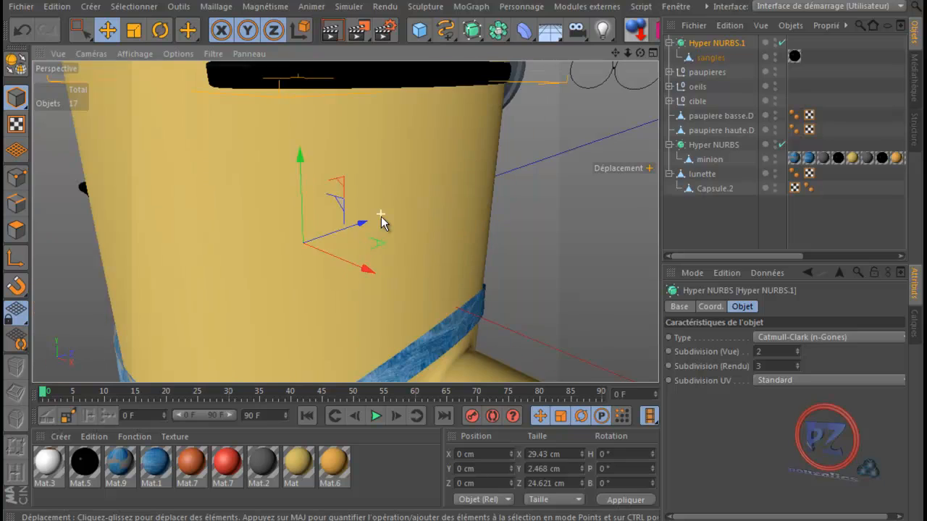
{"action": "scroll", "coordinate": [381, 220], "scroll_direction": "down", "scroll_amount": 2}
{"action": "left_click_drag", "start_coordinate": [640, 54], "coordinate": [405, 299]}
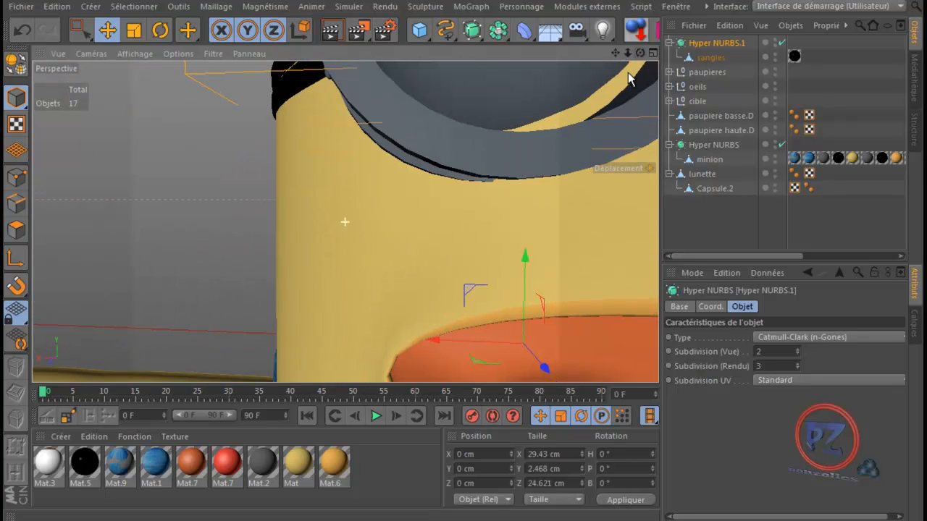
{"action": "scroll", "coordinate": [589, 247], "scroll_direction": "down", "scroll_amount": 5}
{"action": "scroll", "coordinate": [588, 246], "scroll_direction": "down", "scroll_amount": 5}
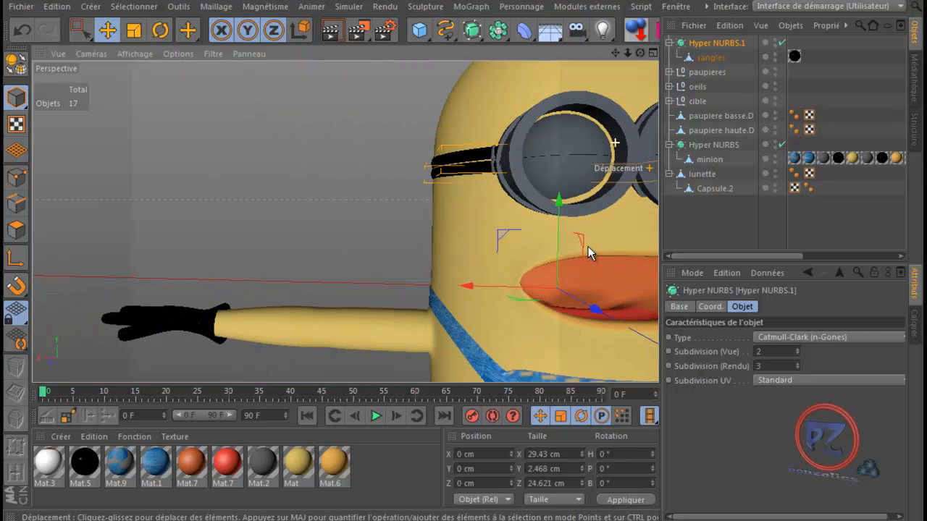
{"action": "left_click_drag", "start_coordinate": [615, 54], "coordinate": [453, 298]}
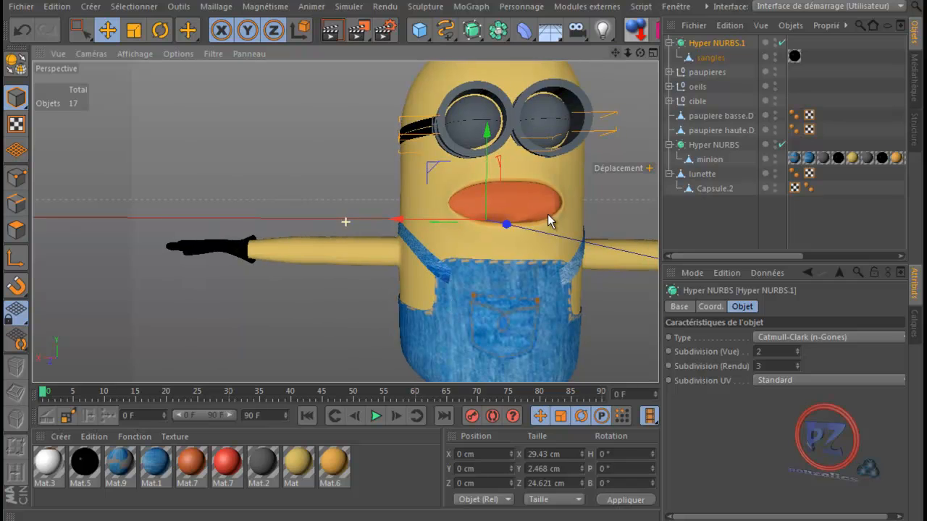
{"action": "scroll", "coordinate": [434, 325], "scroll_direction": "up", "scroll_amount": 4}
{"action": "scroll", "coordinate": [435, 326], "scroll_direction": "up", "scroll_amount": 3}
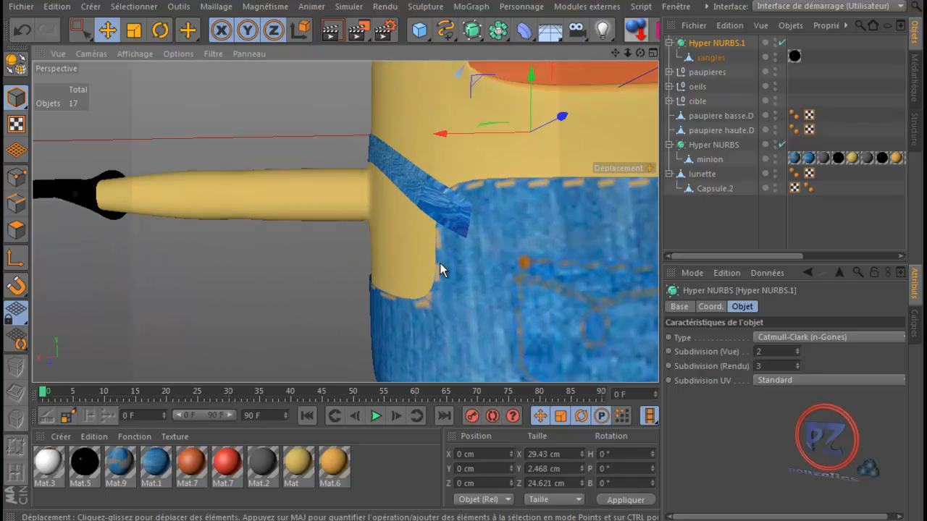
- Close the reference minion project without saving and return to the overalls model
{"action": "scroll", "coordinate": [533, 253], "scroll_direction": "down", "scroll_amount": 6}
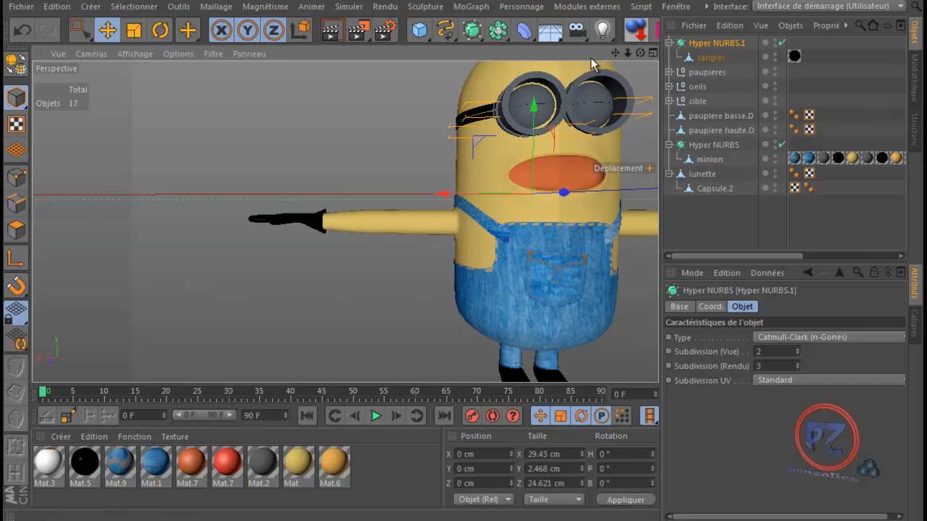
{"action": "left_click", "coordinate": [20, 6]}
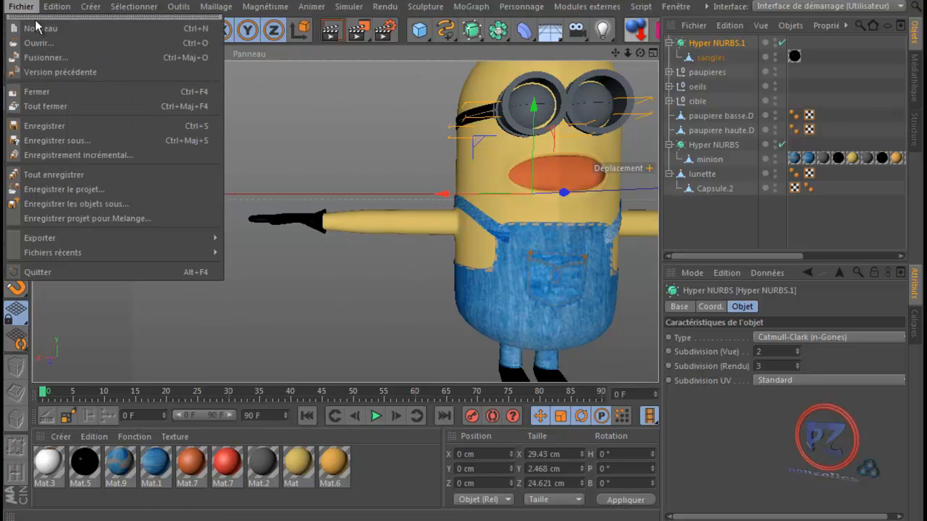
{"action": "left_click", "coordinate": [40, 92]}
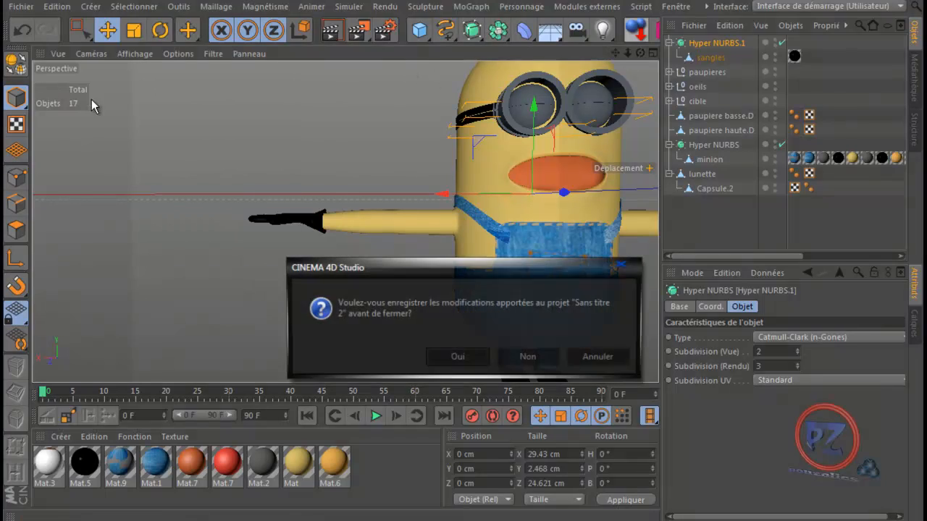
{"action": "left_click", "coordinate": [531, 360]}
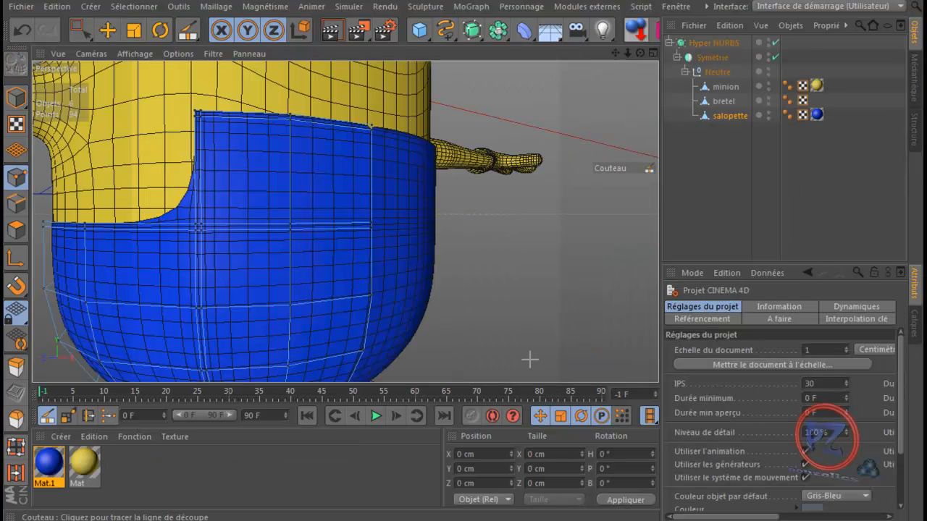
- Undo the Boucle cuts on the salopette and enable Hyper NURBS again
{"action": "scroll", "coordinate": [445, 333], "scroll_direction": "down", "scroll_amount": 5}
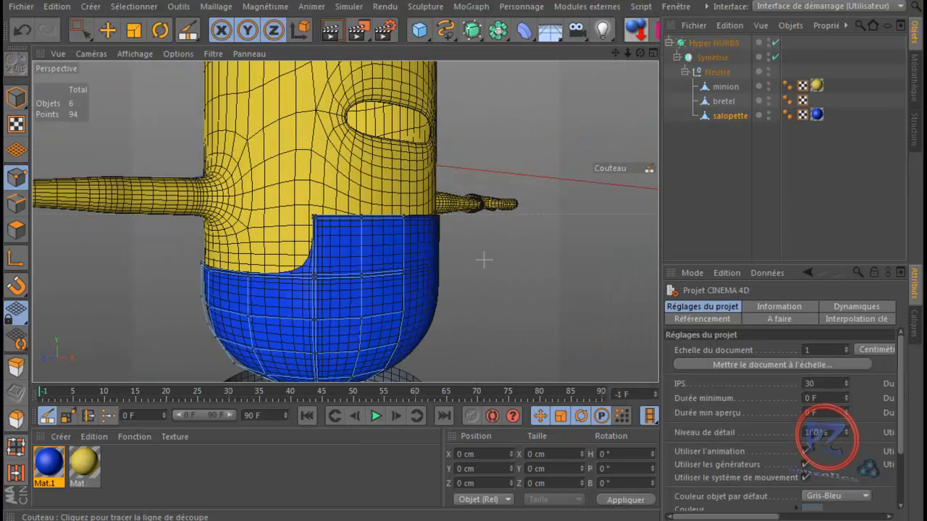
{"action": "left_click", "coordinate": [16, 33]}
{"action": "left_click", "coordinate": [16, 34]}
{"action": "left_click", "coordinate": [15, 33]}
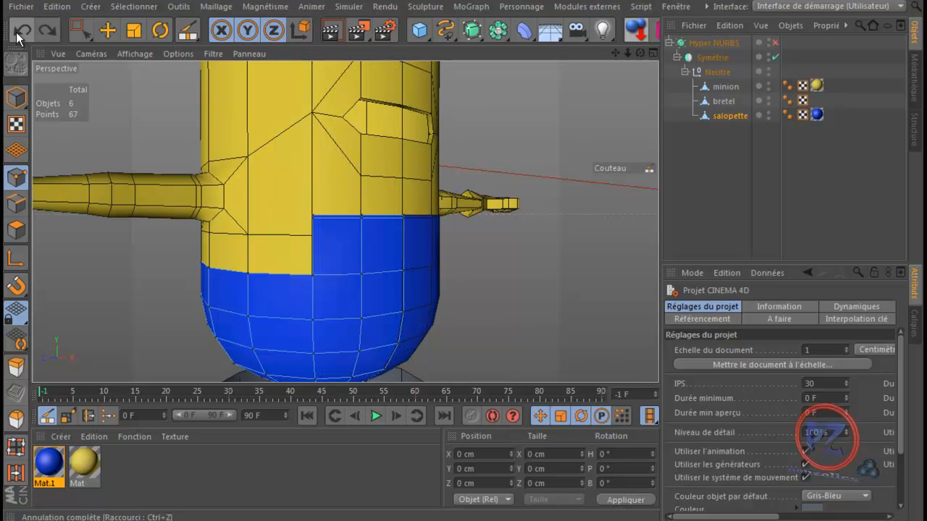
{"action": "left_click", "coordinate": [776, 44]}
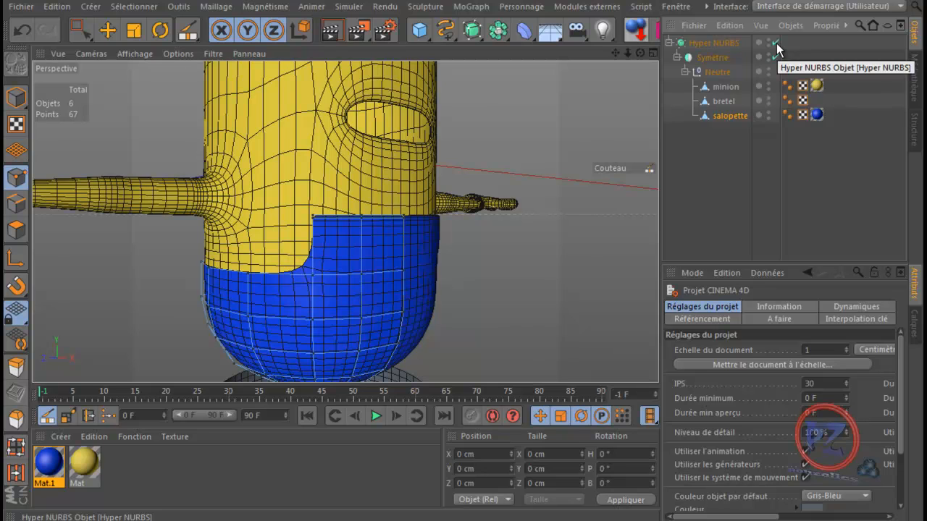
- Disable Hyper NURBS and Symétrie to work on the unsmoothed half of the model
{"action": "left_click_drag", "start_coordinate": [640, 53], "coordinate": [462, 301]}
{"action": "scroll", "coordinate": [596, 160], "scroll_direction": "down", "scroll_amount": 4}
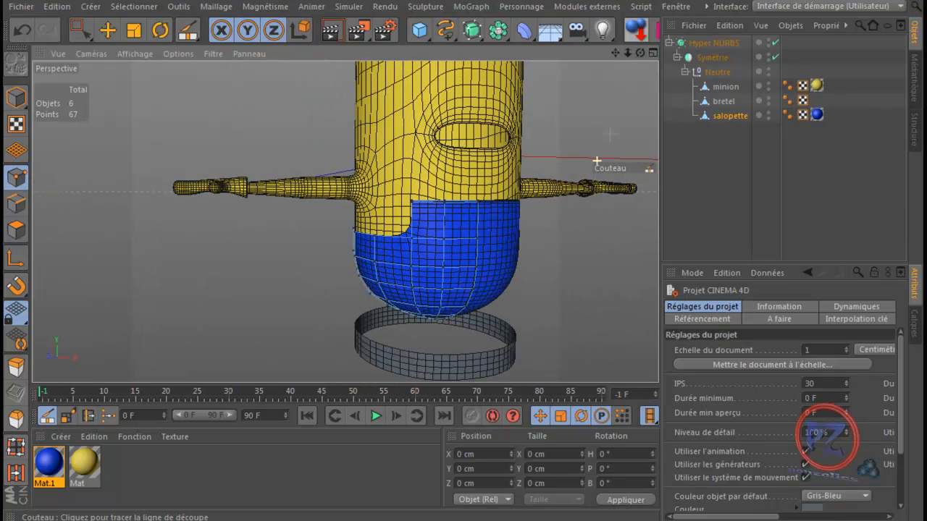
{"action": "left_click_drag", "start_coordinate": [615, 53], "coordinate": [462, 301]}
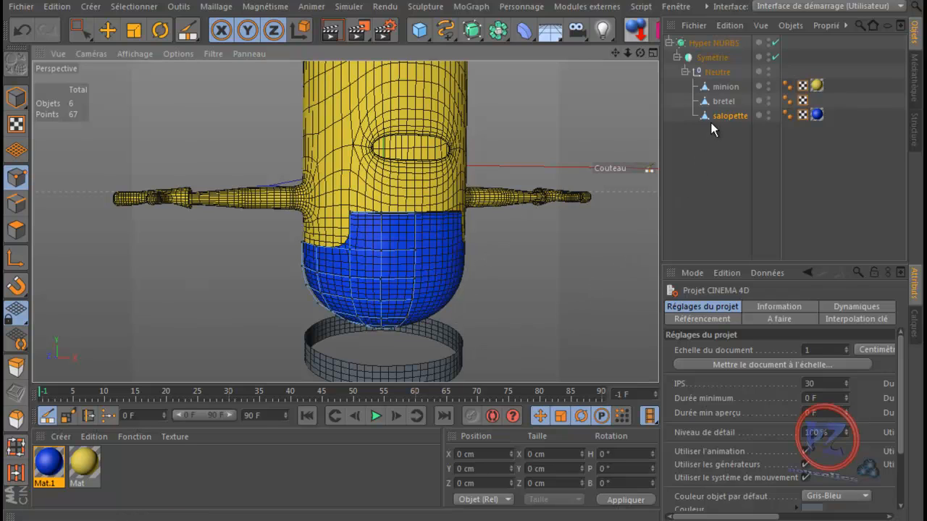
{"action": "left_click", "coordinate": [775, 43]}
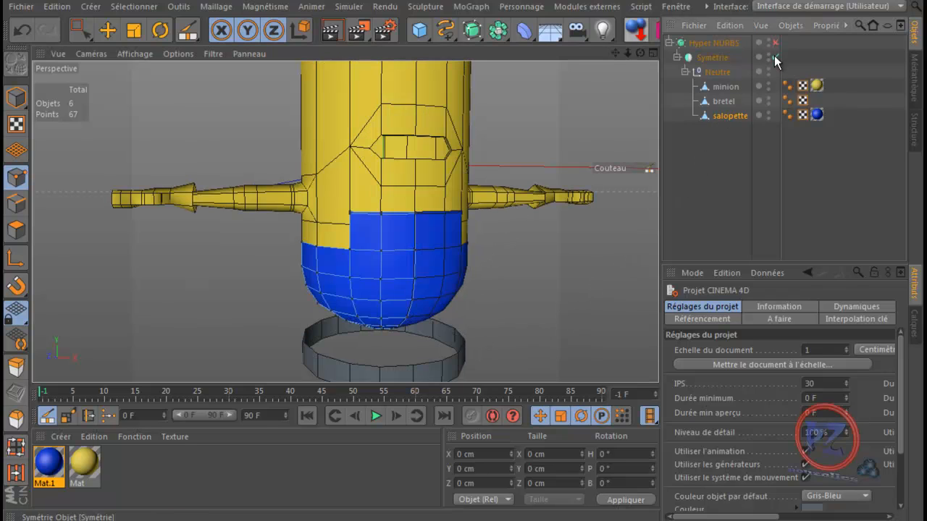
{"action": "left_click", "coordinate": [775, 57]}
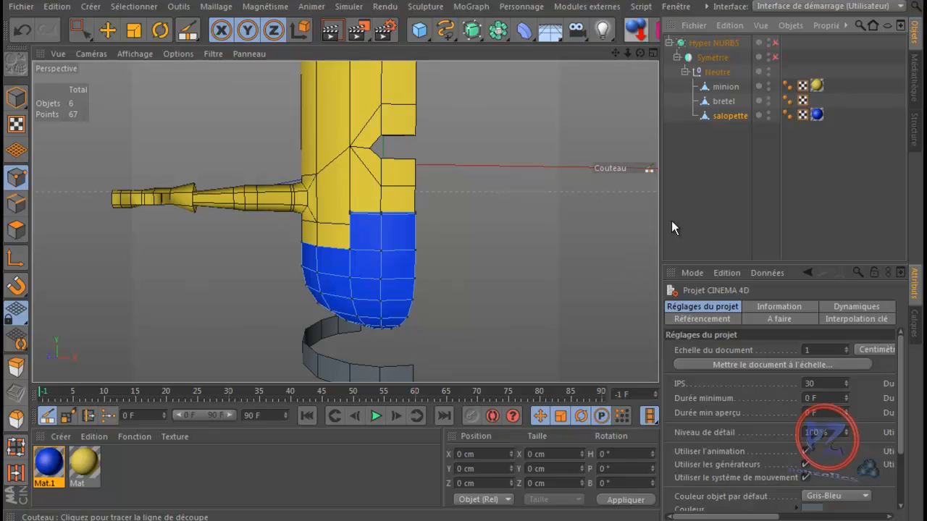
- Move the whole bretel object up around the minion's upper body, to a Y position of about 10.6 cm
{"action": "left_click", "coordinate": [723, 100]}
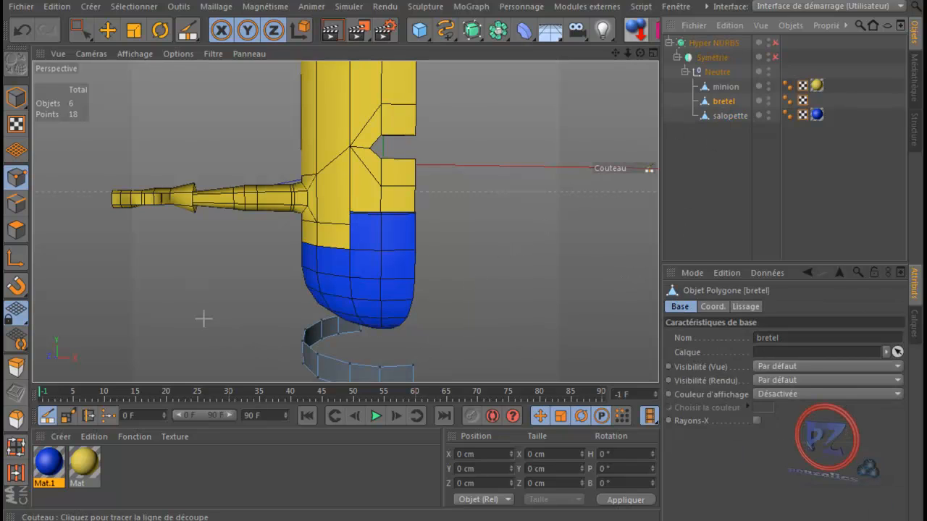
{"action": "left_click", "coordinate": [16, 98]}
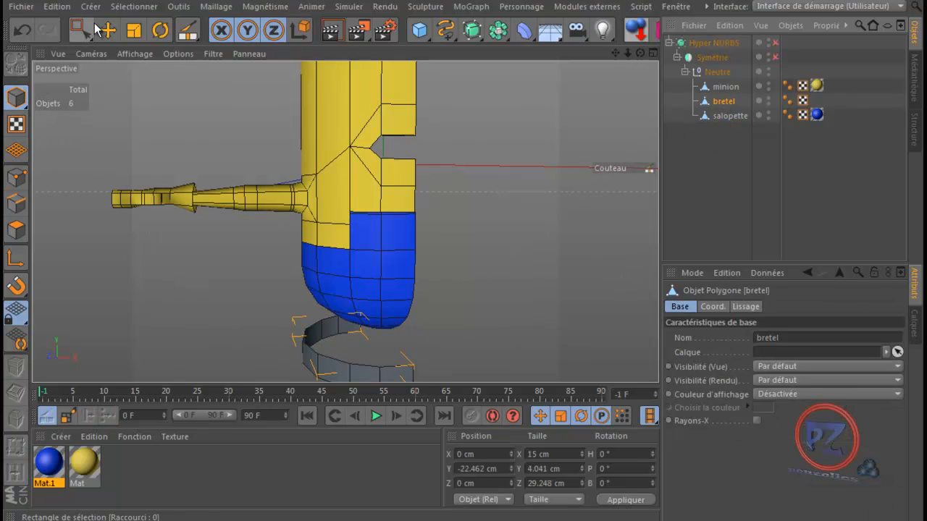
{"action": "left_click", "coordinate": [107, 31]}
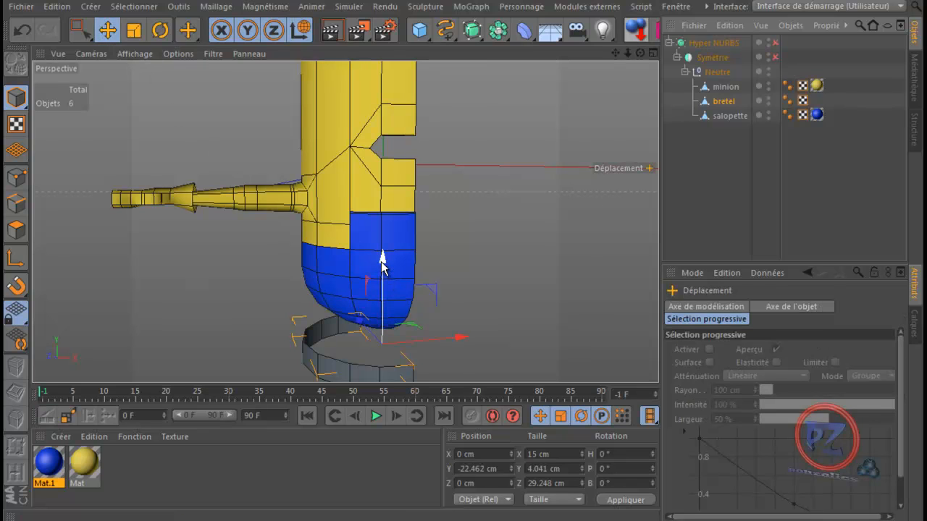
{"action": "left_click_drag", "start_coordinate": [382, 267], "coordinate": [381, 82]}
{"action": "scroll", "coordinate": [378, 116], "scroll_direction": "up", "scroll_amount": 2}
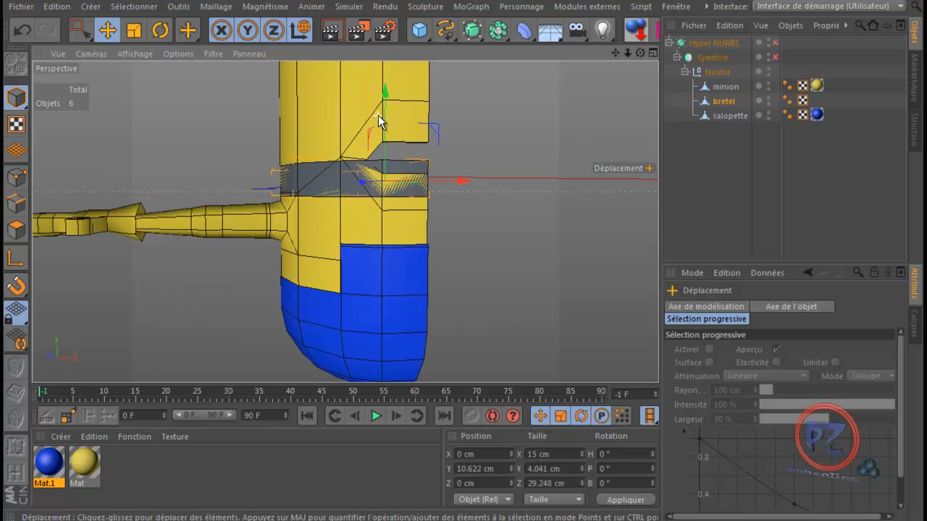
{"action": "scroll", "coordinate": [378, 115], "scroll_direction": "up", "scroll_amount": 1}
- Flatten the bretel band vertically to about 1.6 cm high and lower it to about 8.8 cm in Y
{"action": "left_click", "coordinate": [133, 30]}
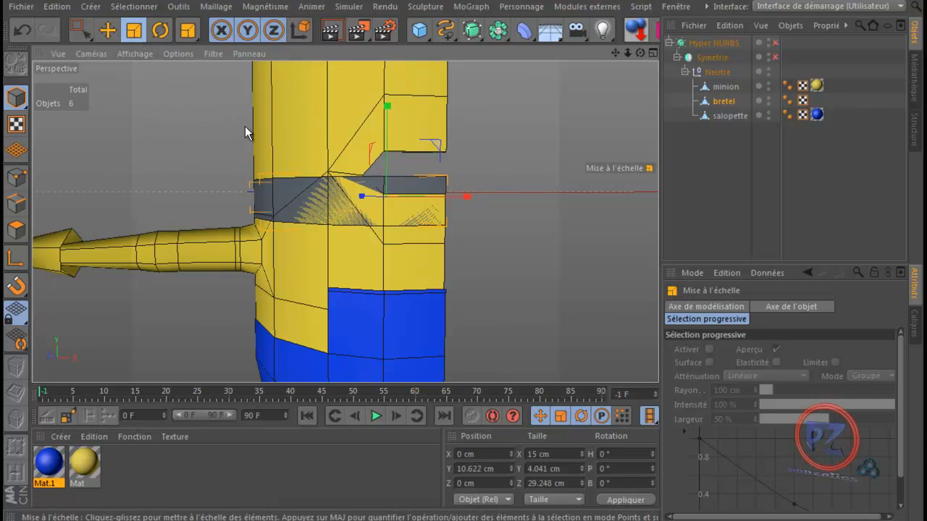
{"action": "left_click_drag", "start_coordinate": [387, 107], "coordinate": [381, 162]}
{"action": "left_click", "coordinate": [108, 29]}
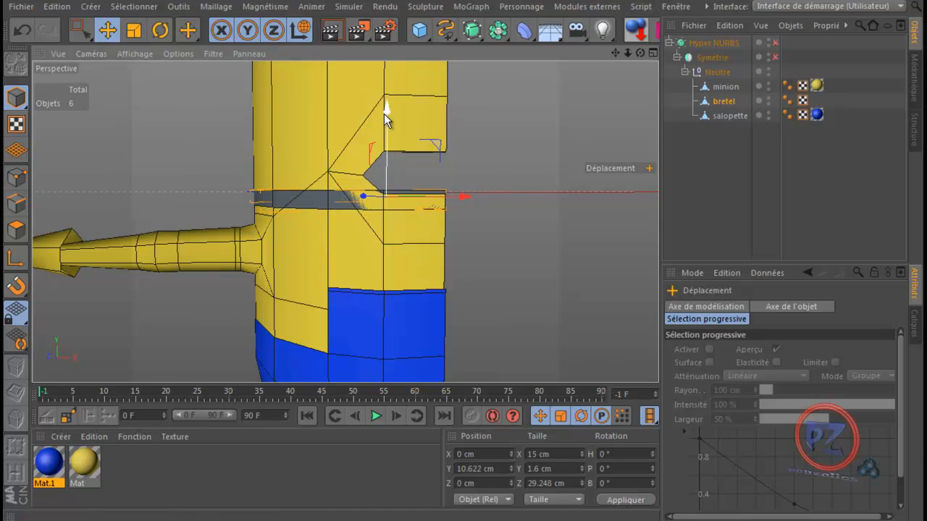
{"action": "left_click_drag", "start_coordinate": [386, 109], "coordinate": [386, 125]}
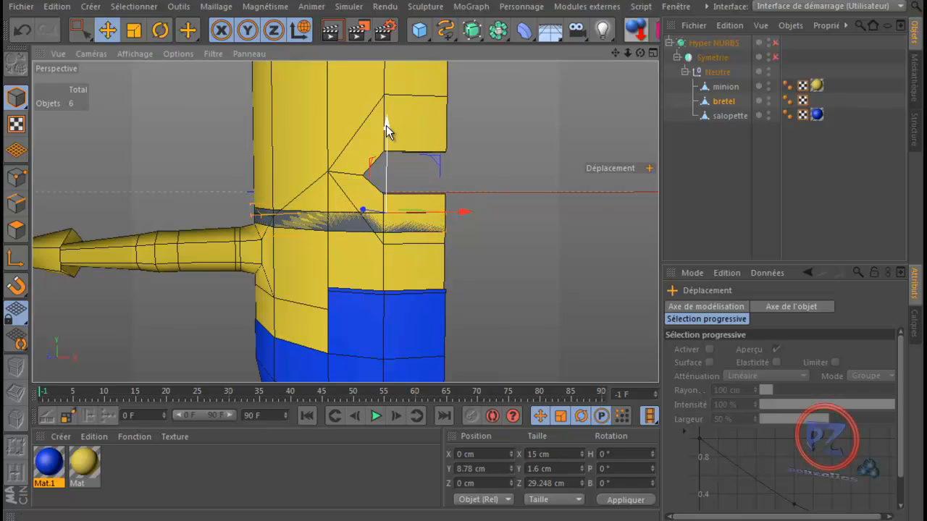
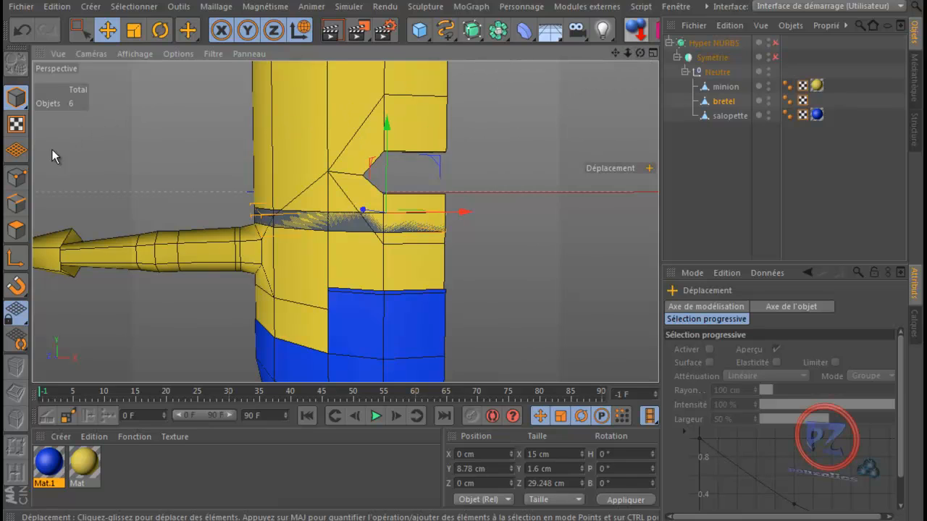
- Hide the minion body and delete the pair of end points at both the front and back of the bretel band
{"action": "left_click", "coordinate": [16, 177]}
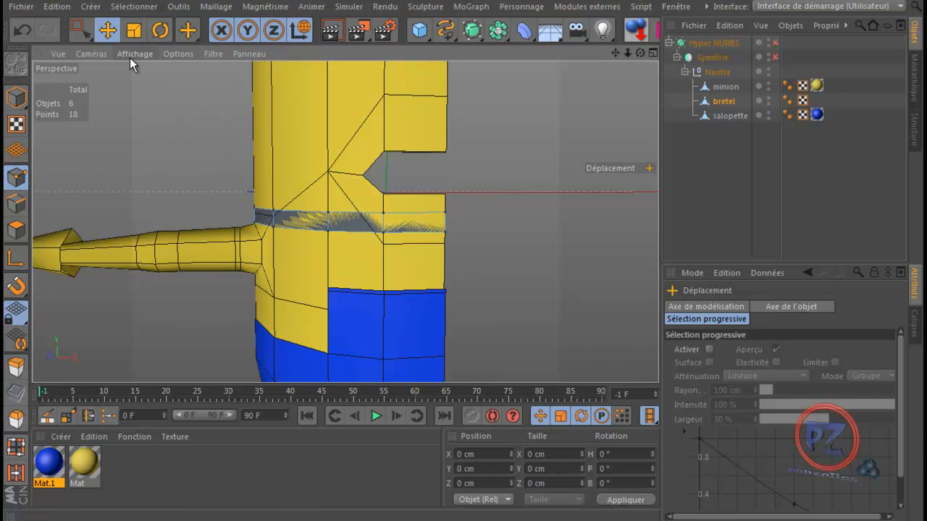
{"action": "left_click", "coordinate": [769, 83]}
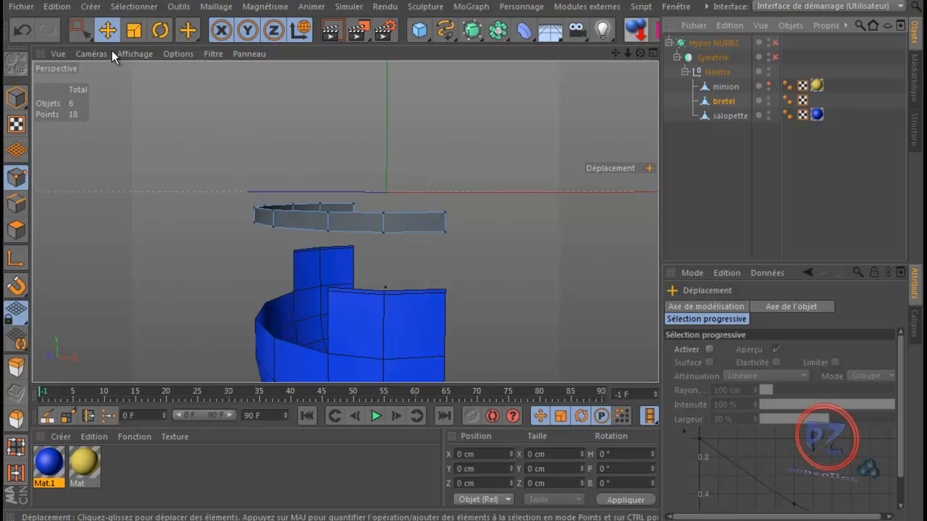
{"action": "left_click", "coordinate": [80, 29]}
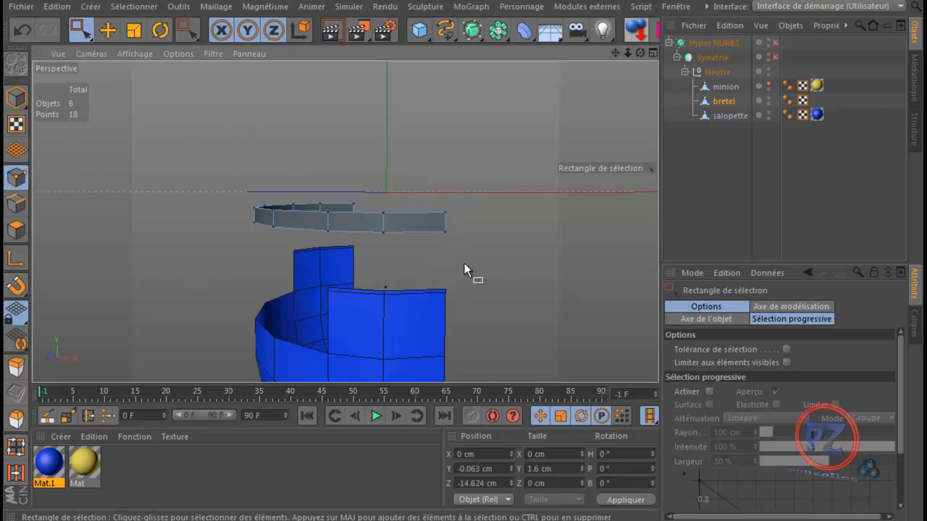
{"action": "key", "text": "Delete"}
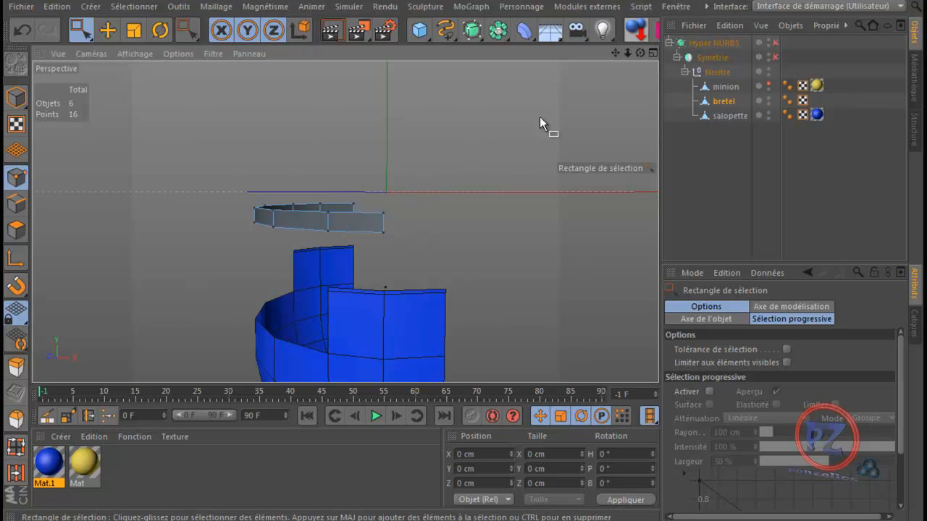
{"action": "left_click", "coordinate": [640, 53]}
{"action": "left_click_drag", "start_coordinate": [460, 301], "coordinate": [463, 304]}
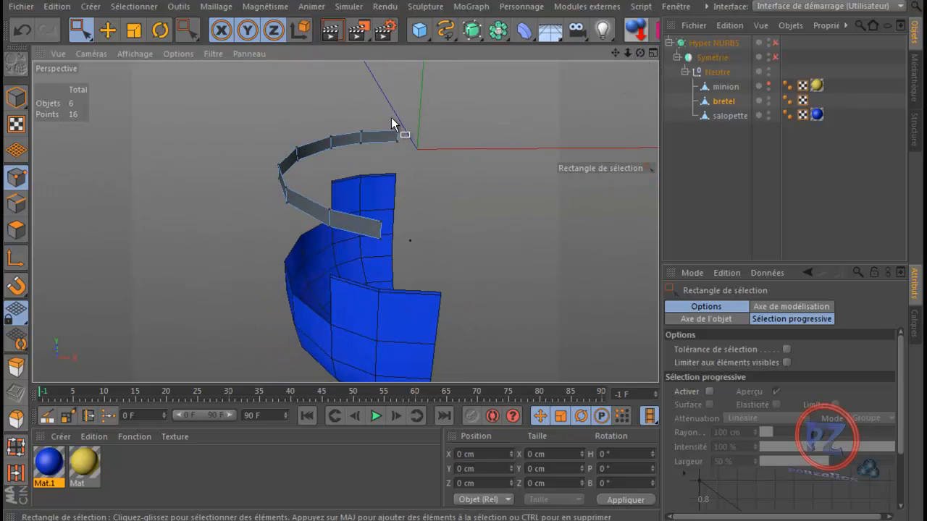
{"action": "left_click_drag", "start_coordinate": [403, 148], "coordinate": [406, 154]}
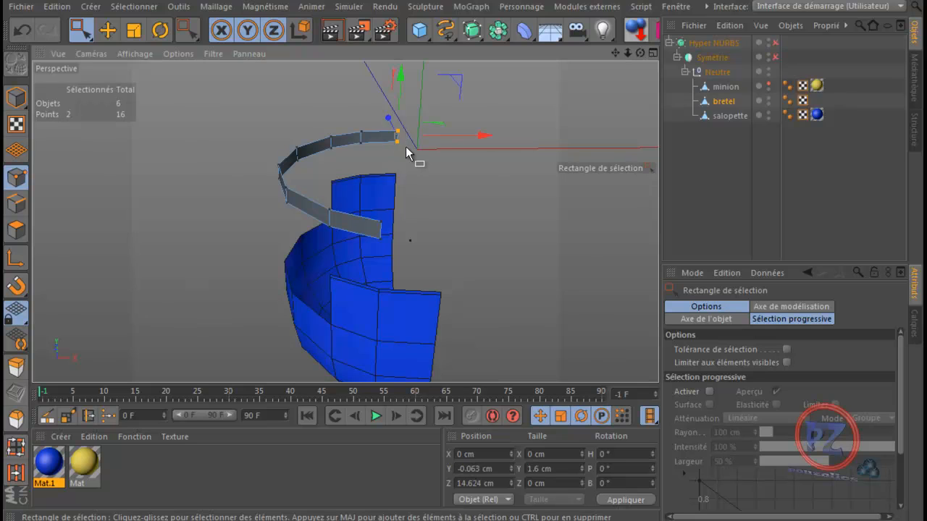
{"action": "key", "text": "Delete"}
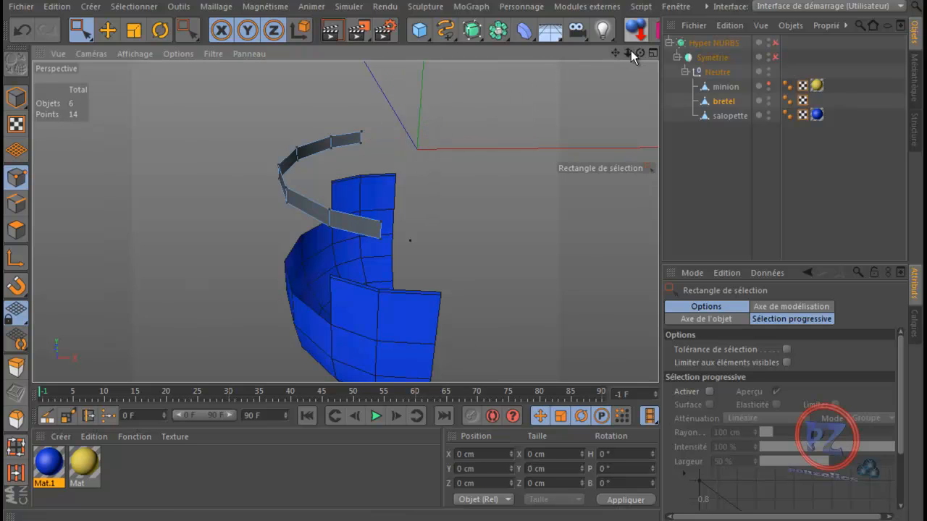
- Show the minion body and lower the bretel's three front point pairs so the strap slopes from the arm down to the bib
{"action": "left_click_drag", "start_coordinate": [640, 53], "coordinate": [464, 299]}
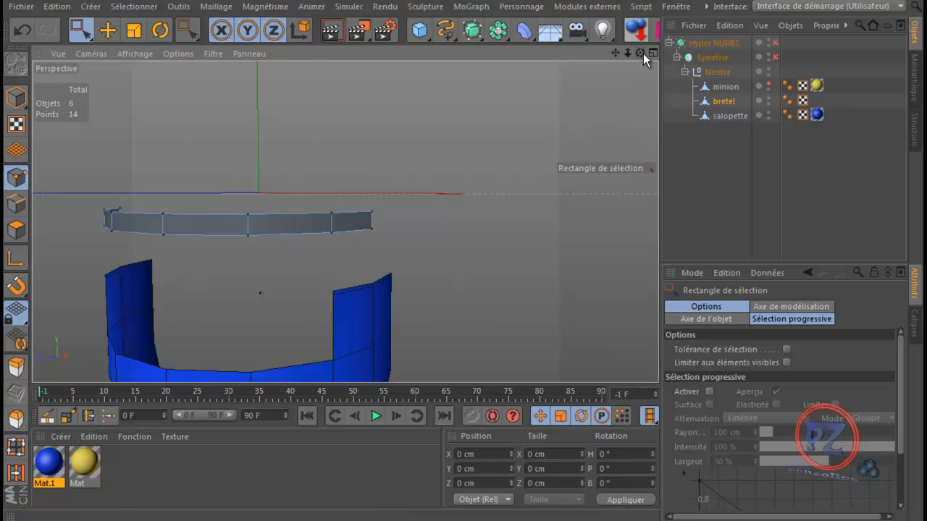
{"action": "left_click_drag", "start_coordinate": [641, 53], "coordinate": [462, 301]}
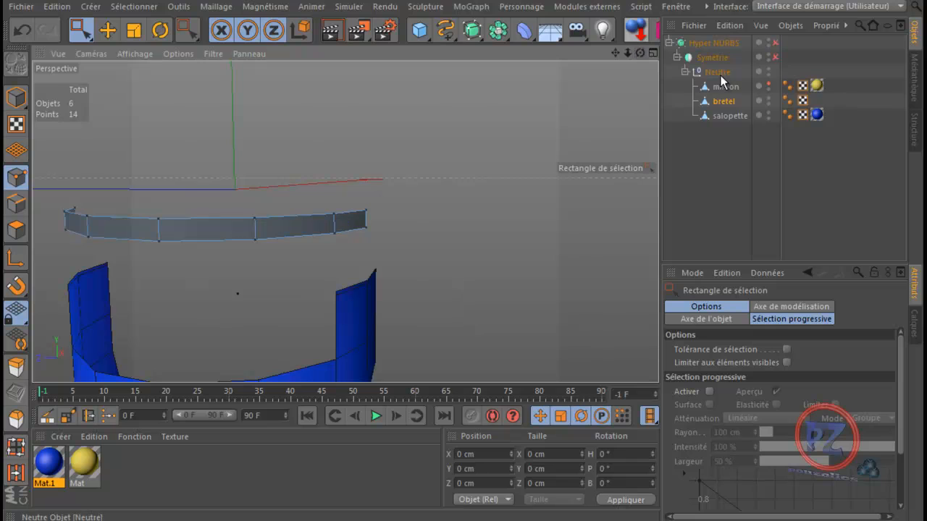
{"action": "left_click", "coordinate": [769, 84]}
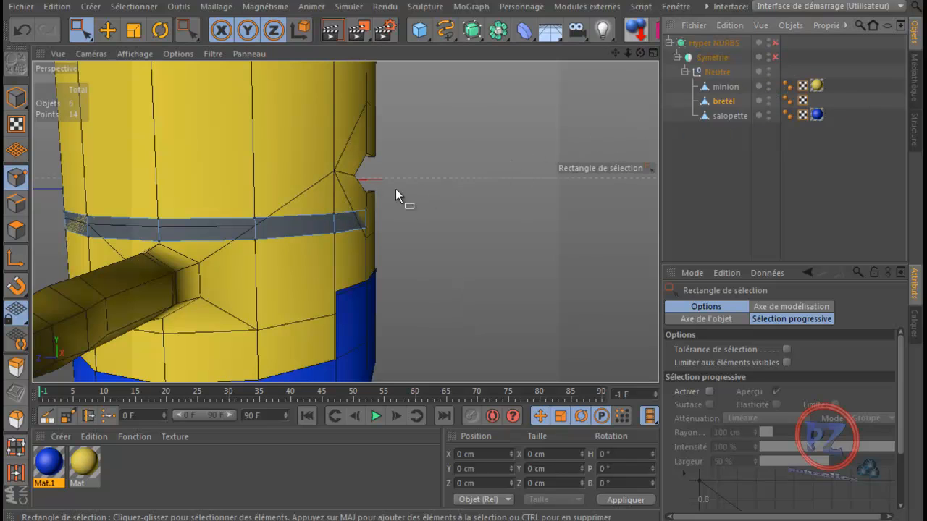
{"action": "left_click_drag", "start_coordinate": [241, 200], "coordinate": [270, 269]}
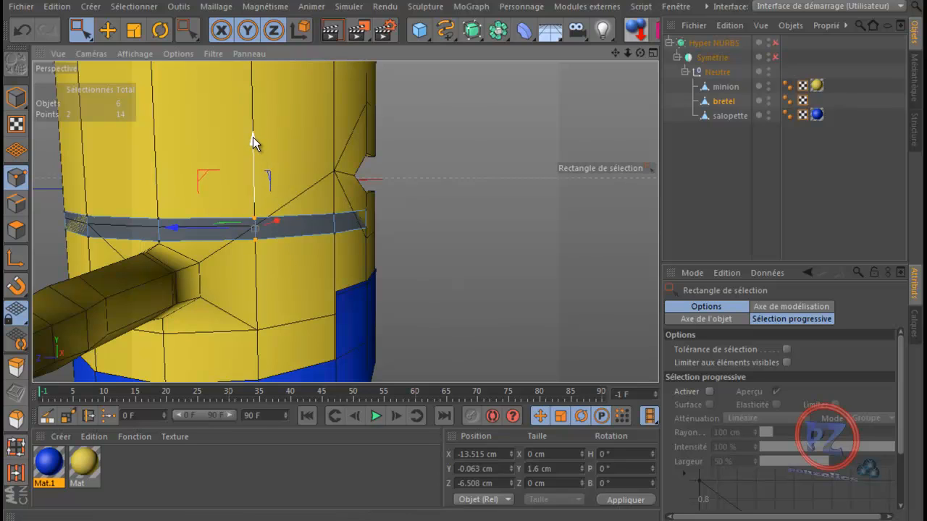
{"action": "left_click_drag", "start_coordinate": [253, 138], "coordinate": [252, 159]}
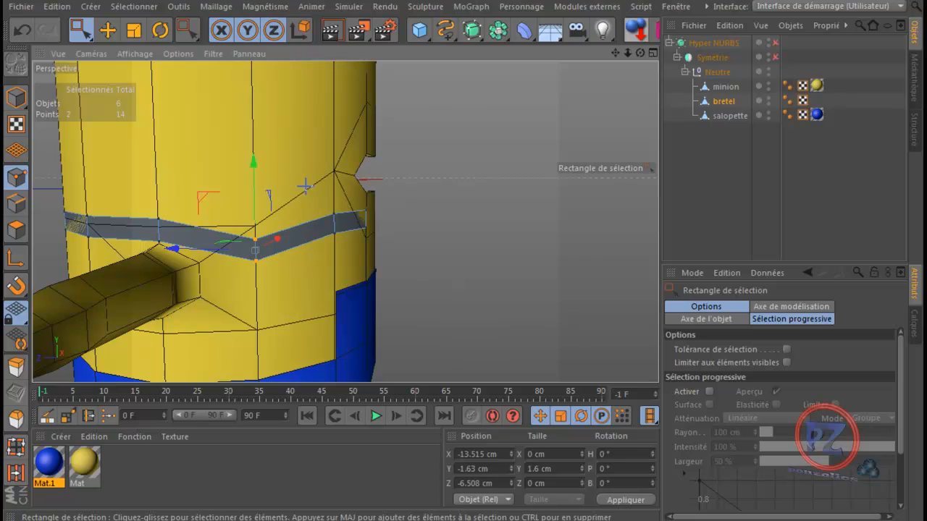
{"action": "left_click_drag", "start_coordinate": [306, 188], "coordinate": [350, 261]}
{"action": "left_click_drag", "start_coordinate": [335, 136], "coordinate": [332, 201]}
{"action": "left_click_drag", "start_coordinate": [375, 254], "coordinate": [375, 255]}
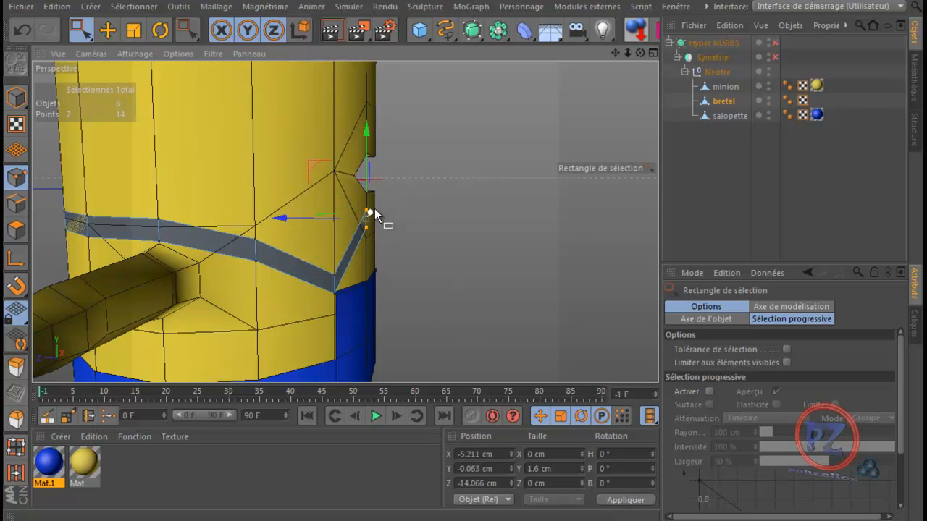
{"action": "left_click_drag", "start_coordinate": [367, 130], "coordinate": [375, 216]}
- Lower the bretel's three back point pairs so the strap slopes down to the salopette's back panel, its end at about -8 cm in Y
{"action": "left_click_drag", "start_coordinate": [641, 54], "coordinate": [513, 173]}
{"action": "left_click_drag", "start_coordinate": [375, 173], "coordinate": [396, 234]}
{"action": "left_click_drag", "start_coordinate": [390, 111], "coordinate": [388, 131]}
{"action": "left_click_drag", "start_coordinate": [318, 169], "coordinate": [338, 251]}
{"action": "left_click_drag", "start_coordinate": [325, 112], "coordinate": [319, 157]}
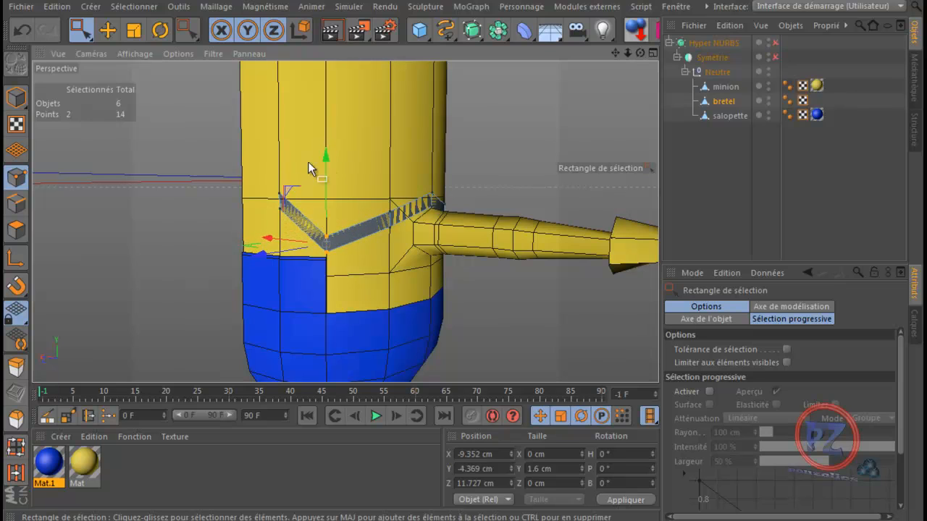
{"action": "left_click_drag", "start_coordinate": [268, 189], "coordinate": [292, 247]}
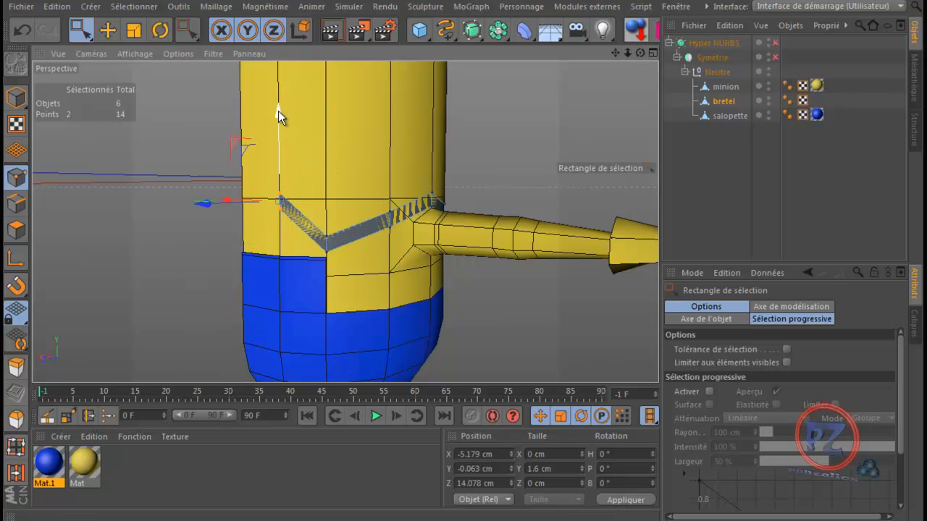
{"action": "left_click_drag", "start_coordinate": [278, 111], "coordinate": [276, 189]}
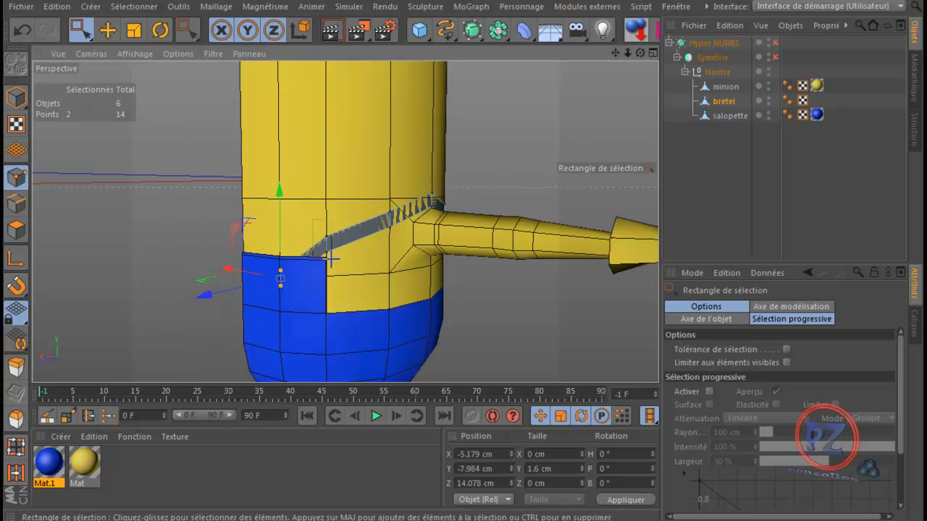
- Lower the bretel's second-to-last back point pair to about -4.96 cm in Y and briefly preview the mesh with Hyper NURBS smoothing
{"action": "left_click_drag", "start_coordinate": [336, 267], "coordinate": [316, 226]}
{"action": "left_click_drag", "start_coordinate": [326, 160], "coordinate": [326, 166]}
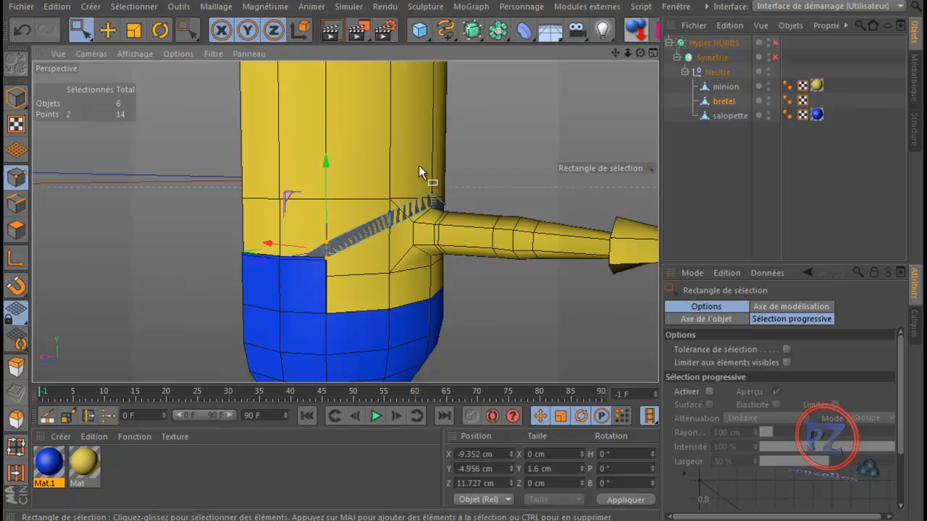
{"action": "left_click_drag", "start_coordinate": [641, 53], "coordinate": [462, 300]}
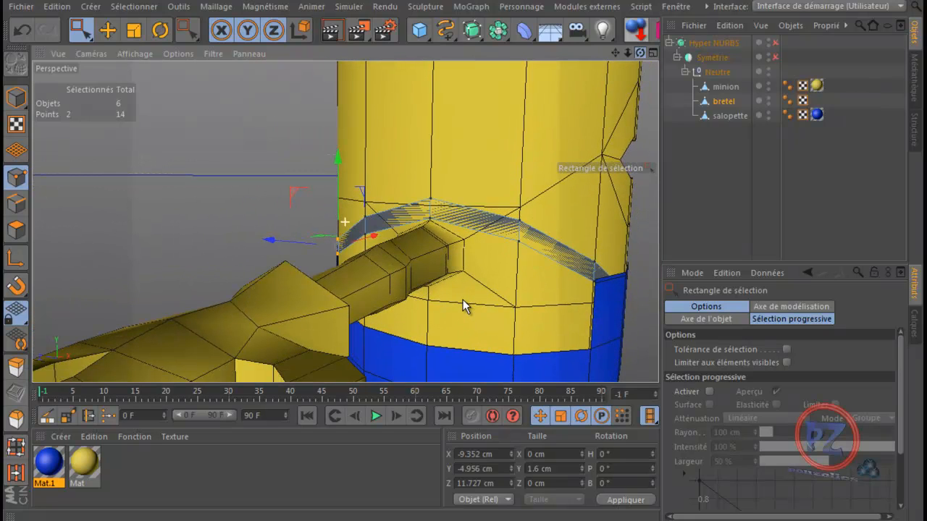
{"action": "left_click", "coordinate": [775, 43]}
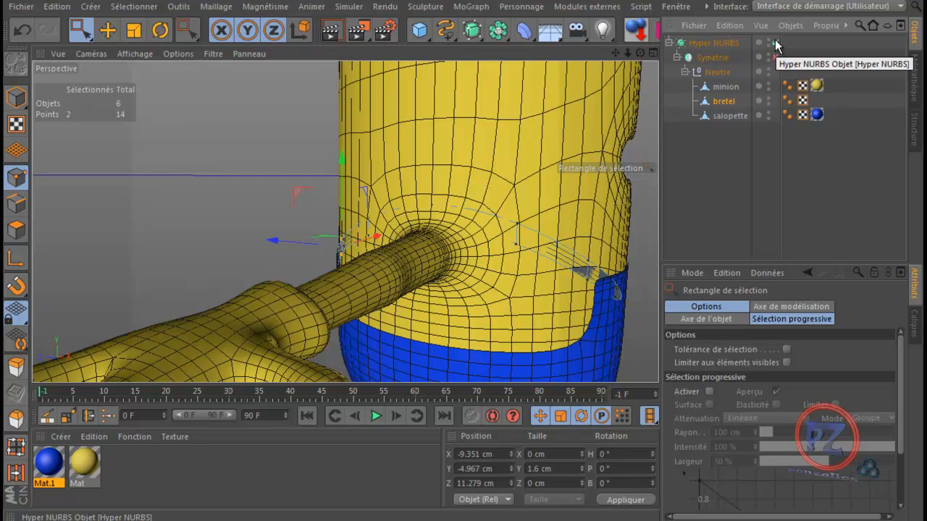
{"action": "left_click", "coordinate": [775, 43]}
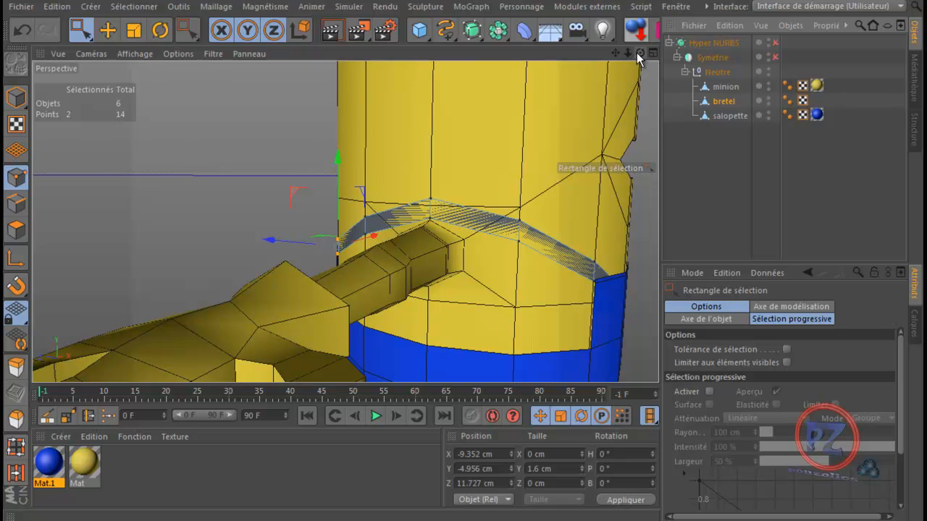
- Shift the whole bretel object slightly outward along X to about -0.07 cm so the band clears the minion's body
{"action": "left_click_drag", "start_coordinate": [641, 53], "coordinate": [465, 301]}
{"action": "left_click", "coordinate": [15, 97]}
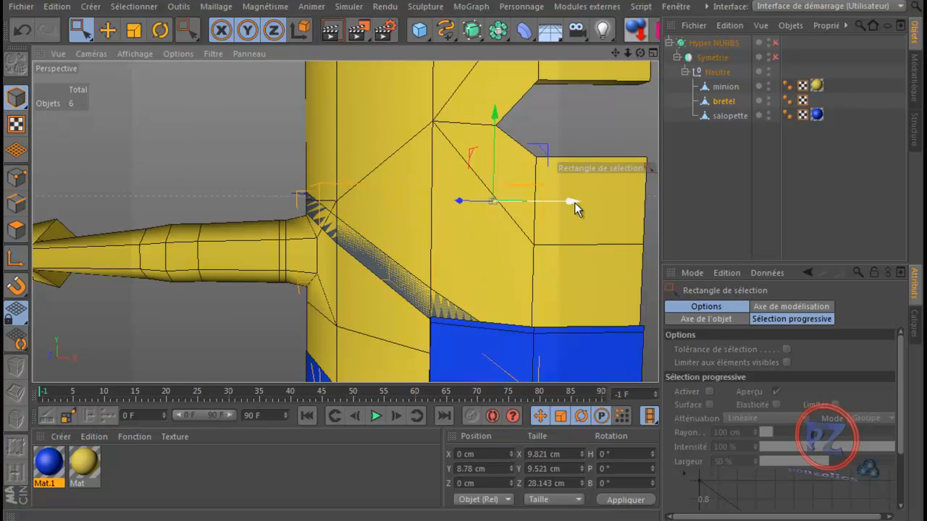
{"action": "left_click_drag", "start_coordinate": [574, 202], "coordinate": [574, 204]}
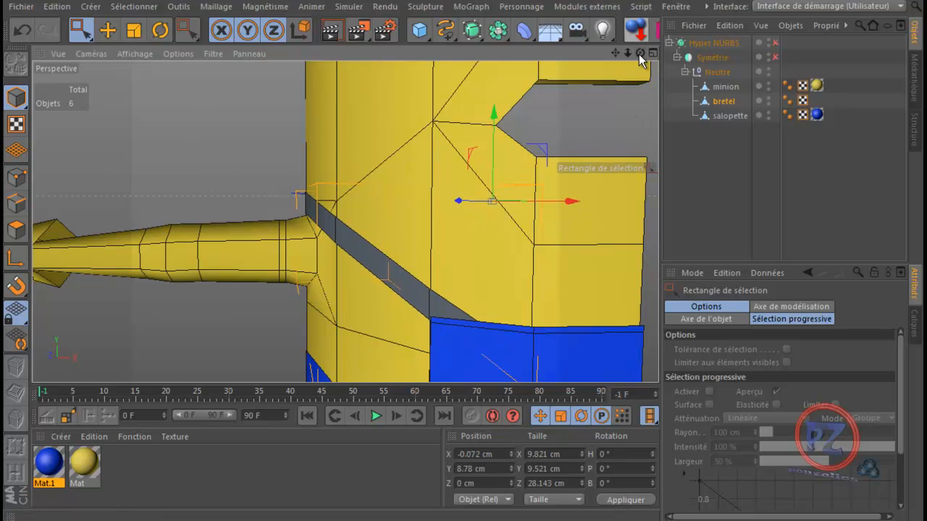
- Move the four points at the bretel's front end outward to about -7.65 cm in X so they clear the salopette
{"action": "left_click_drag", "start_coordinate": [639, 54], "coordinate": [463, 301]}
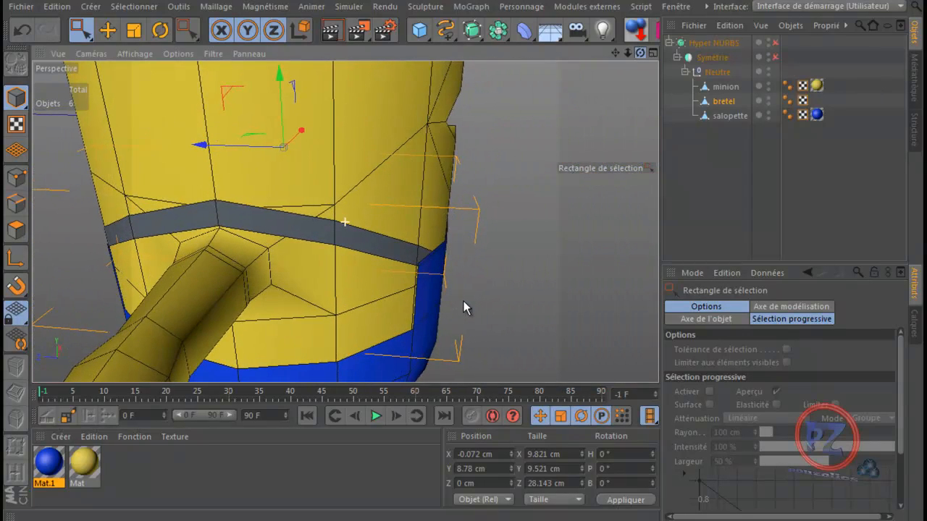
{"action": "left_click", "coordinate": [16, 177]}
{"action": "left_click_drag", "start_coordinate": [397, 222], "coordinate": [531, 353]}
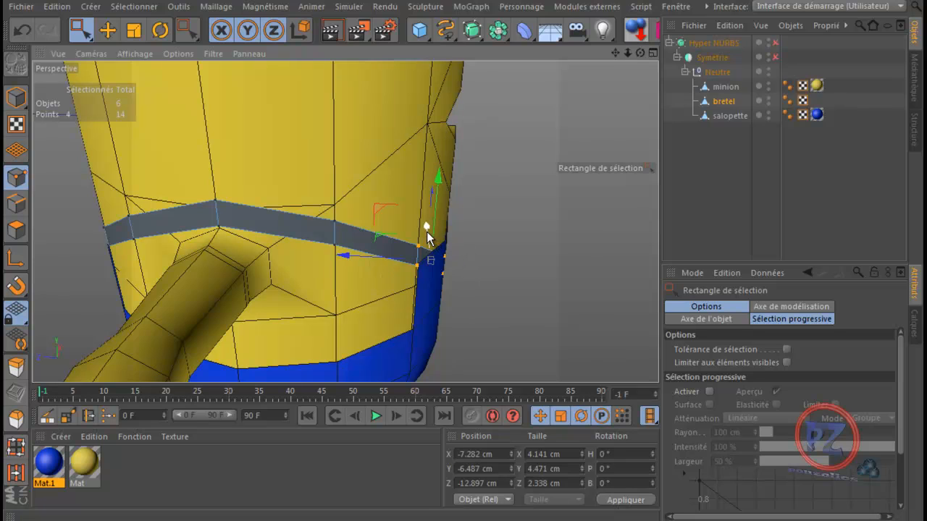
{"action": "left_click_drag", "start_coordinate": [426, 232], "coordinate": [428, 235]}
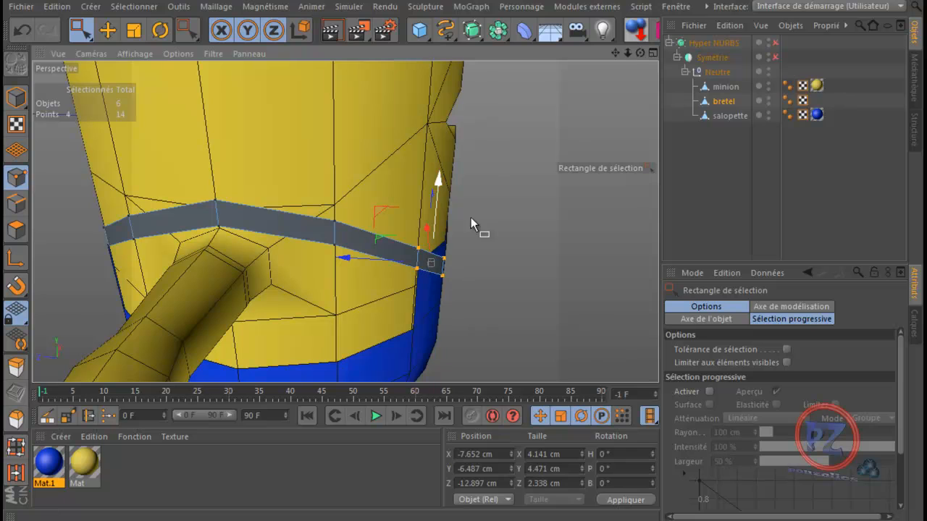
- Move the four points at the bretel's back end outward to about -7.58 cm in X so they sit over the salopette
{"action": "left_click_drag", "start_coordinate": [642, 51], "coordinate": [466, 306]}
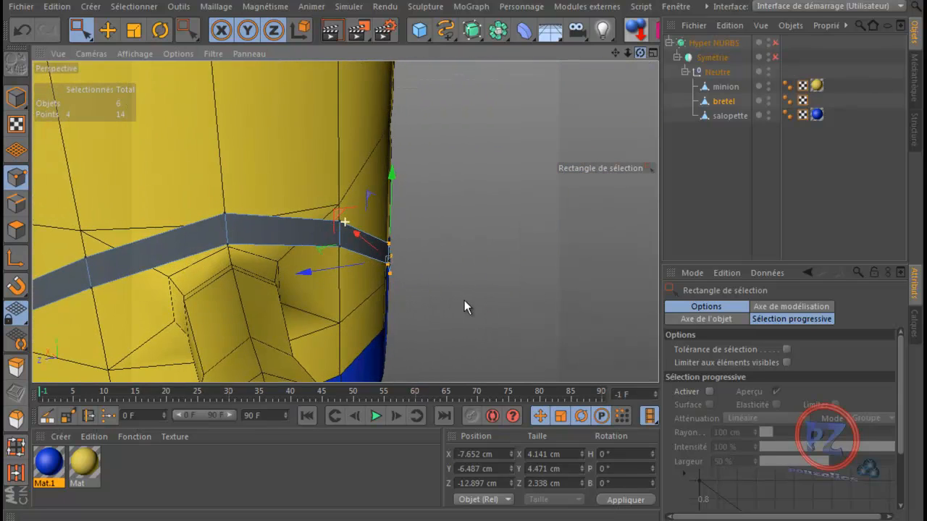
{"action": "left_click_drag", "start_coordinate": [615, 52], "coordinate": [467, 301]}
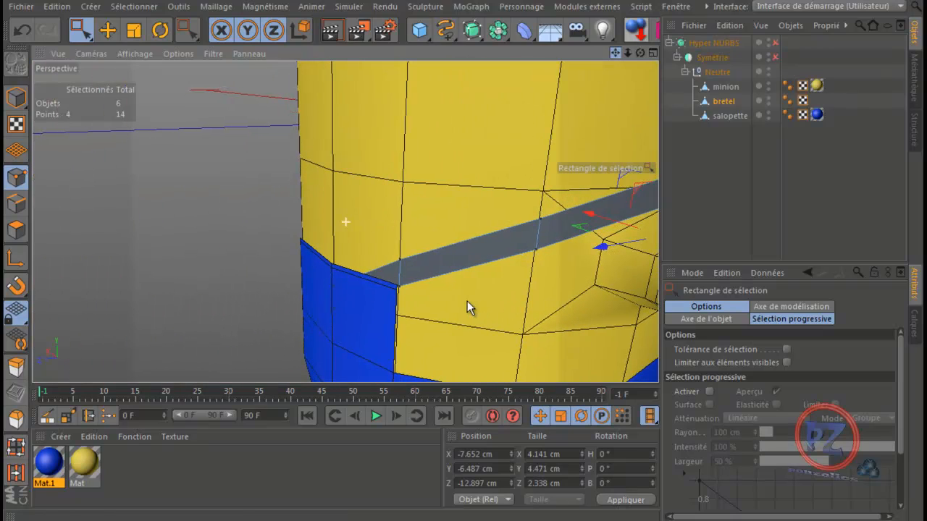
{"action": "left_click_drag", "start_coordinate": [365, 226], "coordinate": [257, 359]}
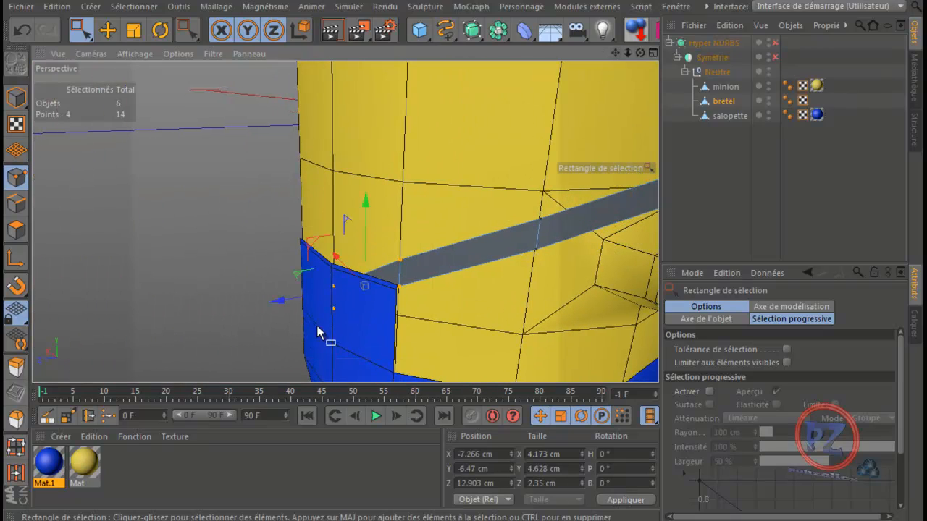
{"action": "left_click_drag", "start_coordinate": [333, 258], "coordinate": [337, 263]}
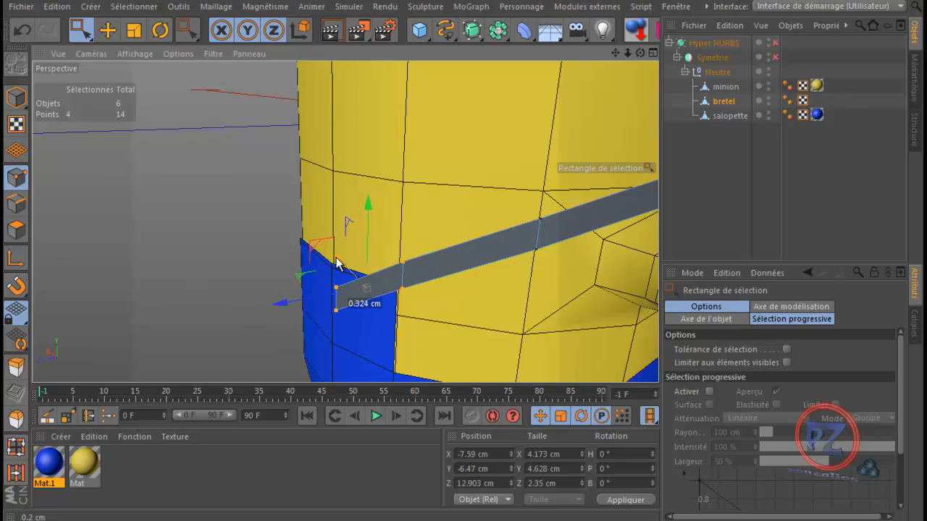
{"action": "left_click_drag", "start_coordinate": [337, 264], "coordinate": [339, 260]}
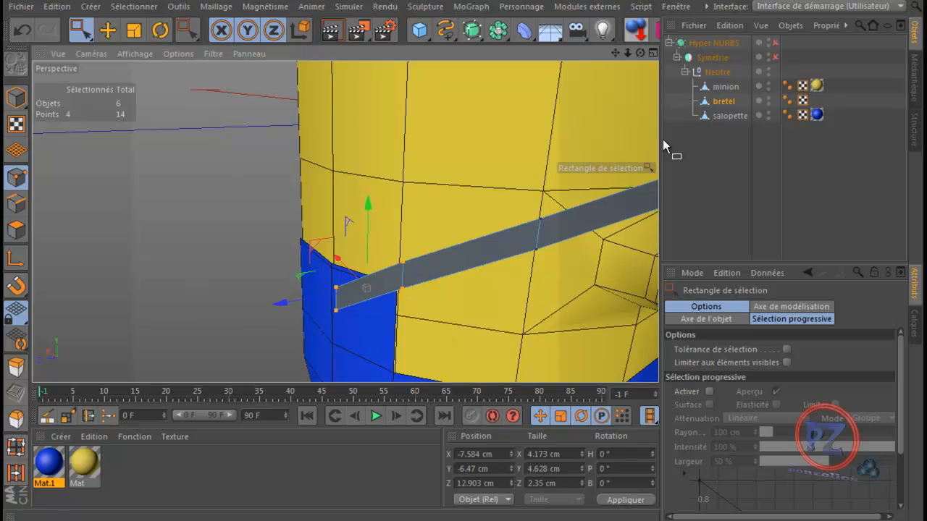
{"action": "mouse_move", "coordinate": [639, 52]}
{"action": "left_mouse_down"}
{"action": "mouse_move", "coordinate": [450, 308]}
{"action": "mouse_move", "coordinate": [632, 53]}
{"action": "left_mouse_up"}
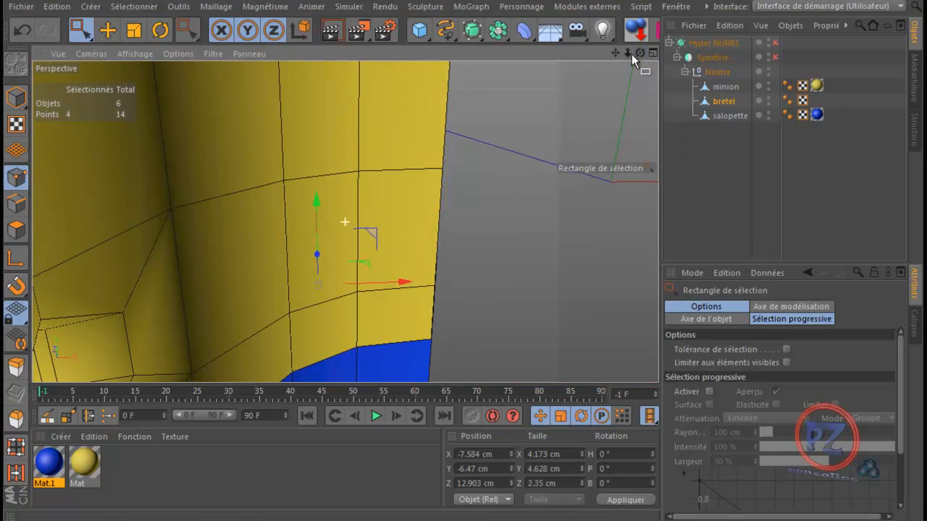
{"action": "scroll", "coordinate": [416, 318], "scroll_direction": "down", "scroll_amount": 8}
{"action": "scroll", "coordinate": [414, 321], "scroll_direction": "down", "scroll_amount": 2}
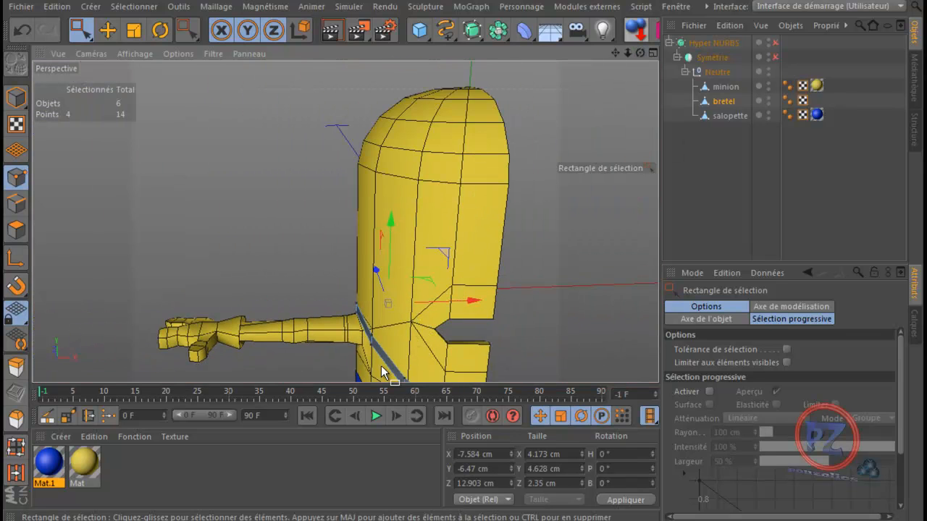
{"action": "left_click_drag", "start_coordinate": [639, 54], "coordinate": [461, 297]}
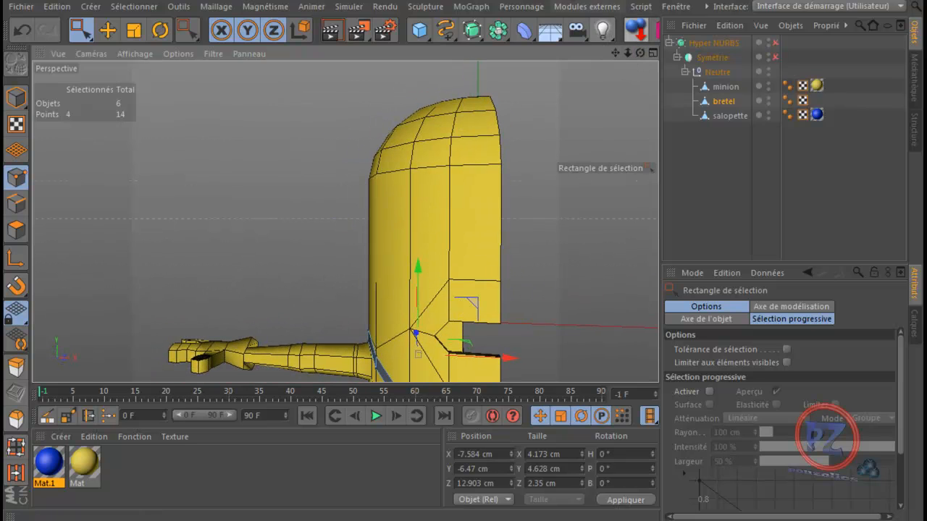
{"action": "left_click_drag", "start_coordinate": [614, 54], "coordinate": [463, 301]}
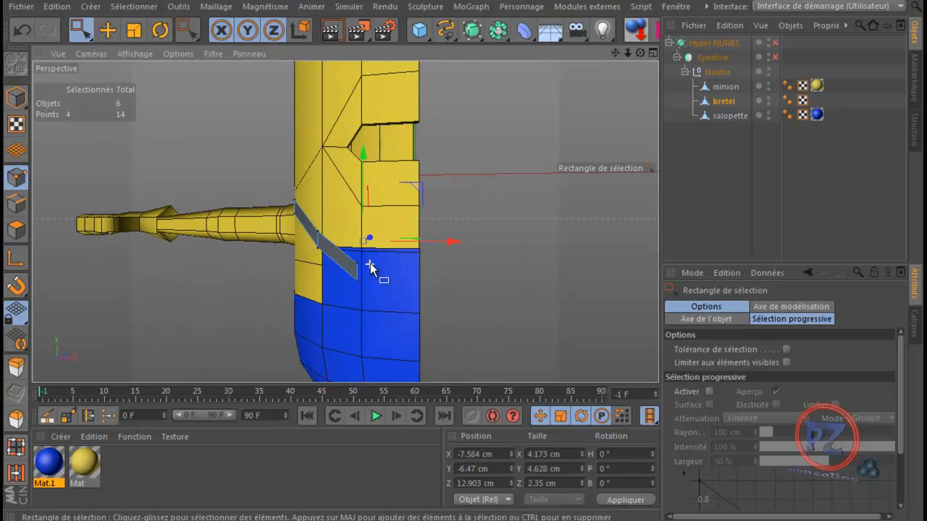
{"action": "scroll", "coordinate": [370, 263], "scroll_direction": "up", "scroll_amount": 2}
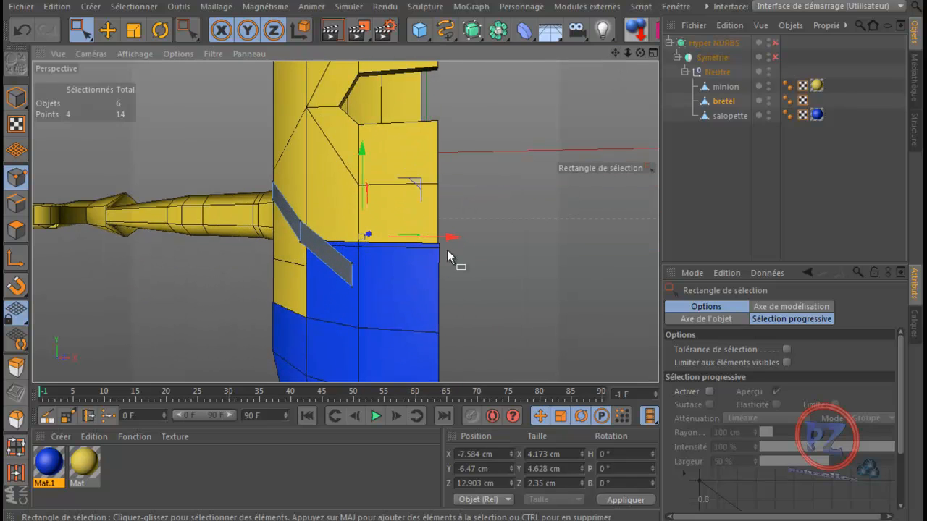
- Preview the strap with Hyper NURBS smoothing, turn the smoothing back off and clear the point selection
{"action": "left_click", "coordinate": [776, 42]}
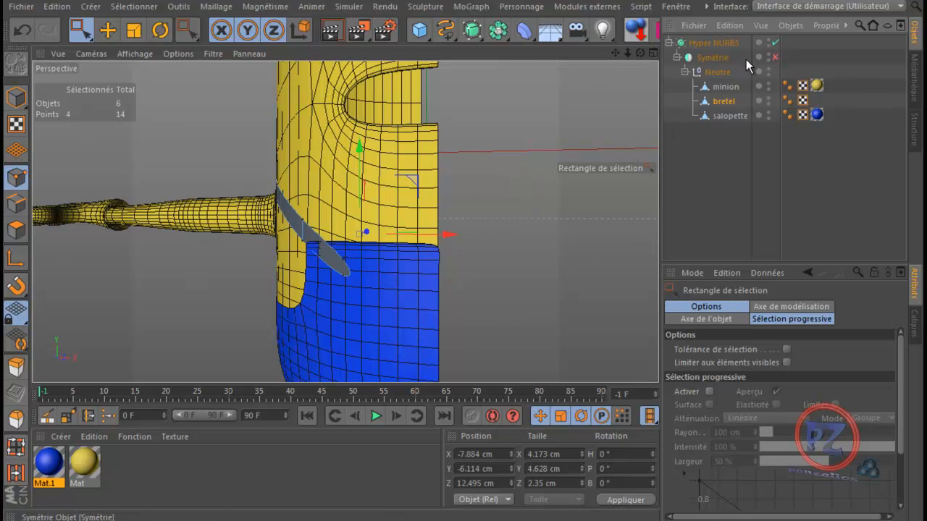
{"action": "left_click", "coordinate": [775, 42]}
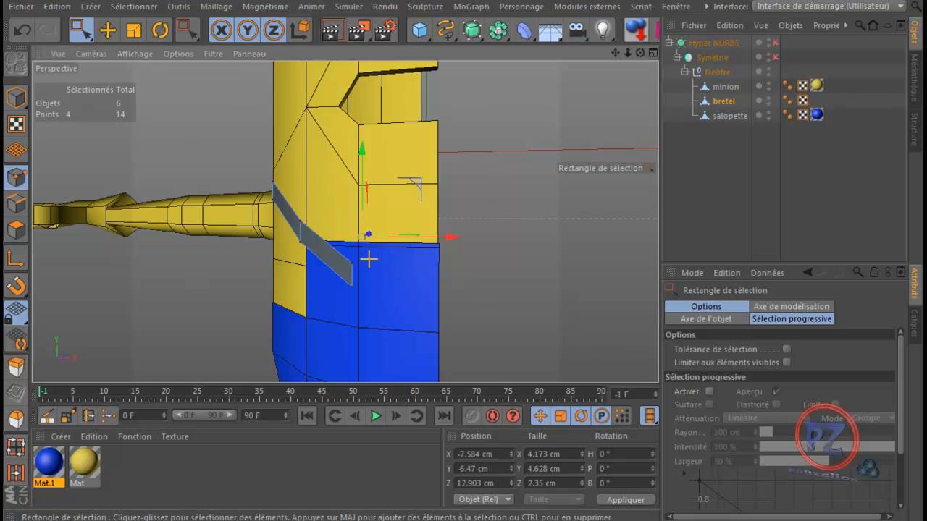
{"action": "left_click", "coordinate": [353, 291]}
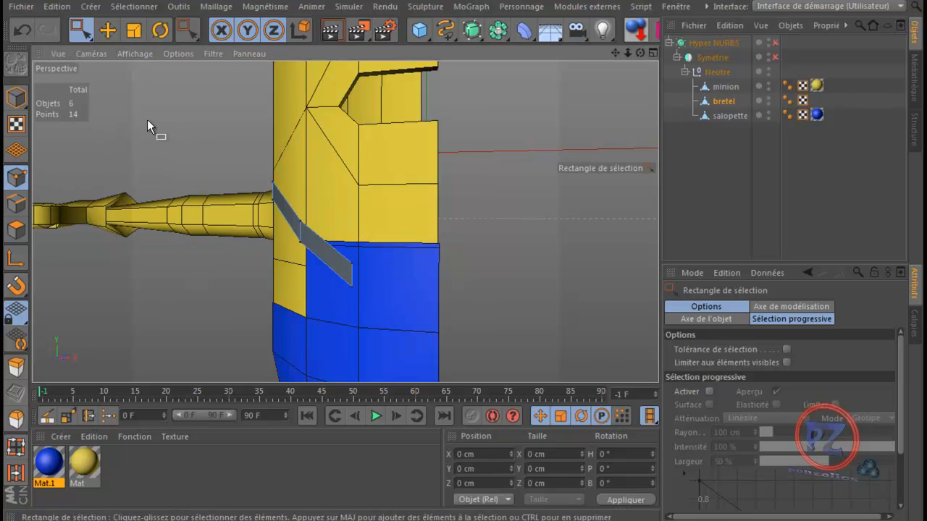
- Cut across the bretel strap near its lower front end using the Knife in Ligne mode
{"action": "key", "text": "k"}
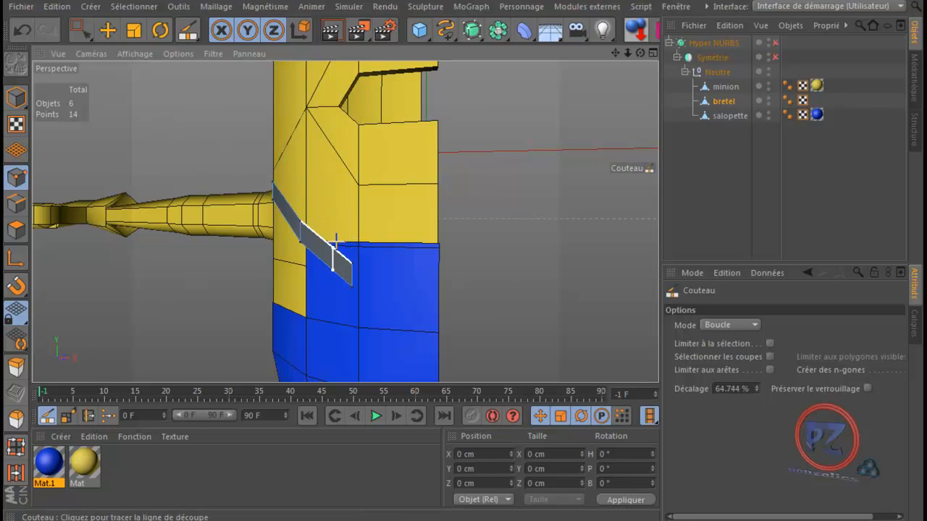
{"action": "left_click", "coordinate": [753, 325]}
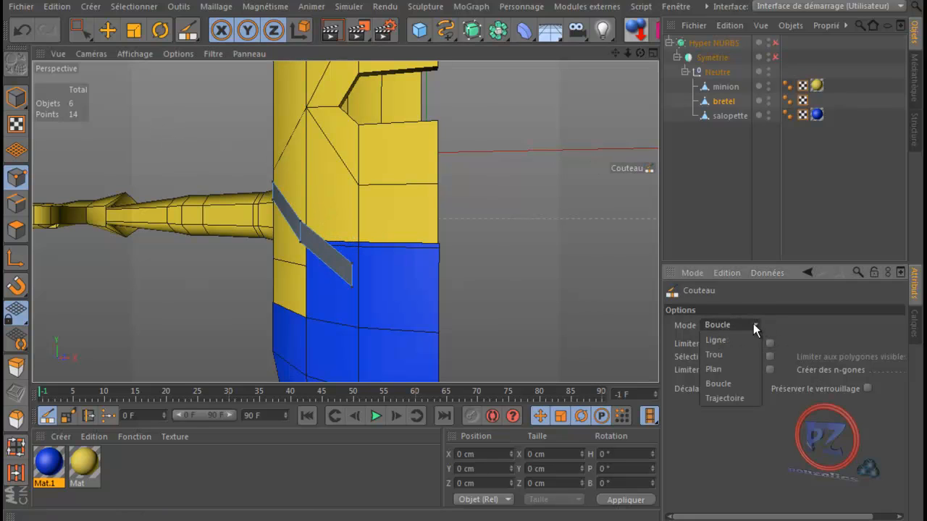
{"action": "left_click", "coordinate": [728, 339]}
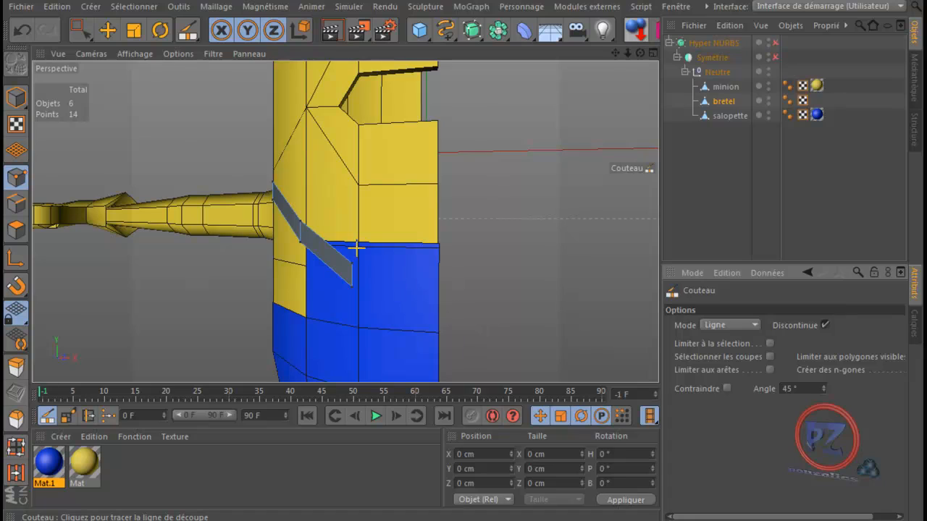
{"action": "left_click_drag", "start_coordinate": [345, 232], "coordinate": [312, 279]}
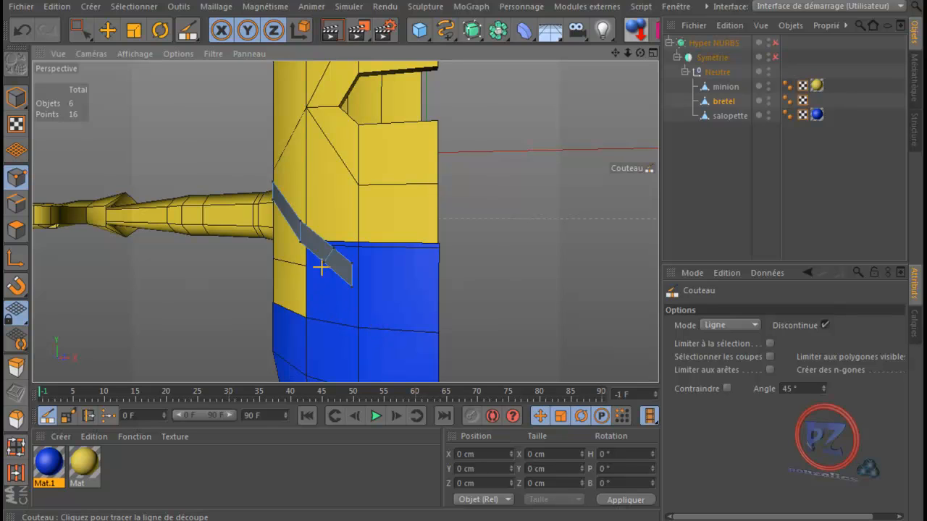
- Select the two points at the strap's front tip and delete them to shorten it to the new cut
{"action": "left_click", "coordinate": [80, 28]}
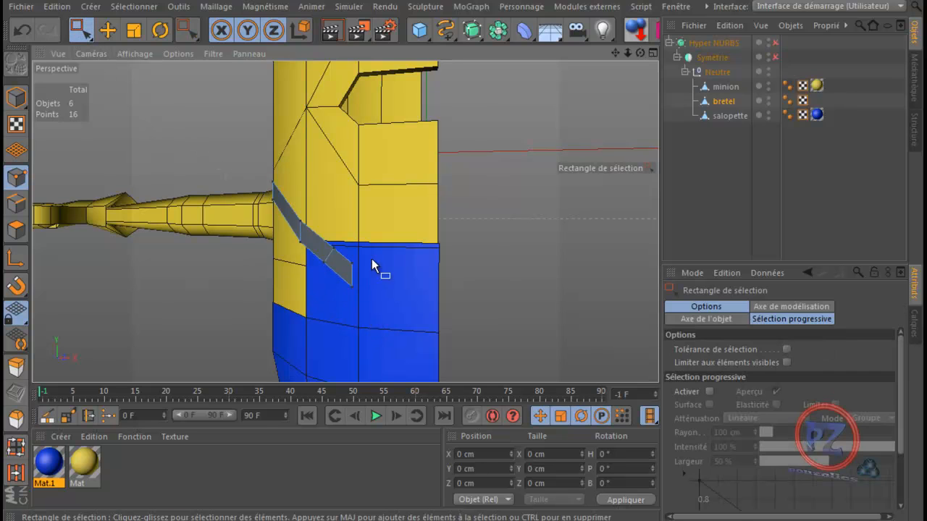
{"action": "left_click_drag", "start_coordinate": [345, 301], "coordinate": [346, 300]}
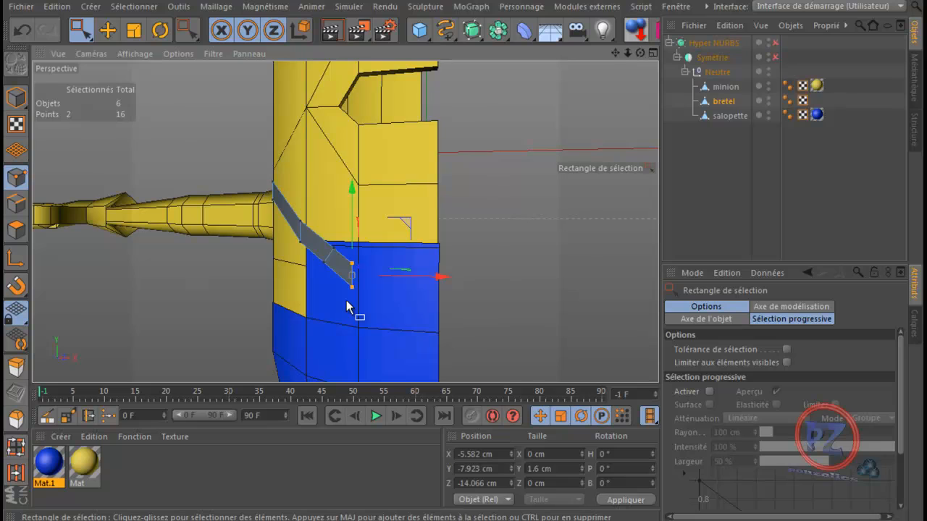
{"action": "key", "text": "Delete"}
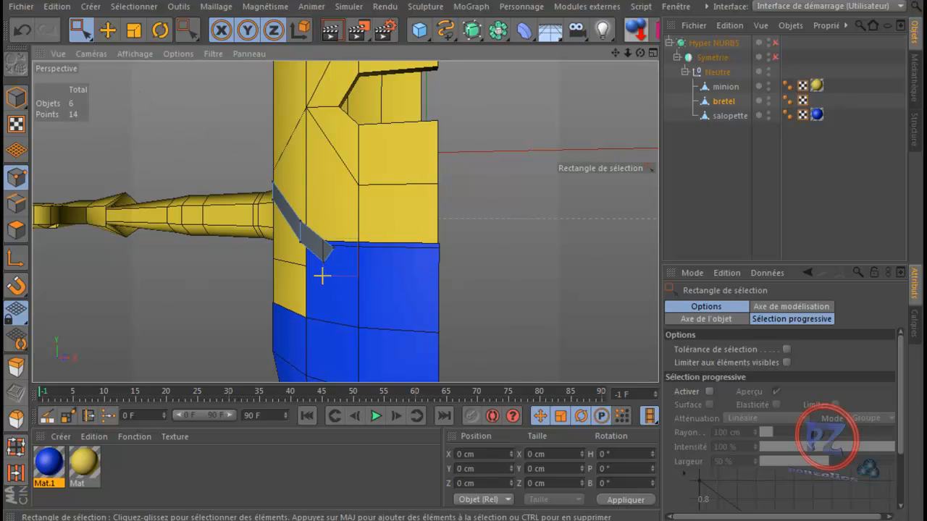
- Lower the two points at the strap's new front end to about -7.41 cm in Y
{"action": "left_click_drag", "start_coordinate": [316, 280], "coordinate": [340, 250]}
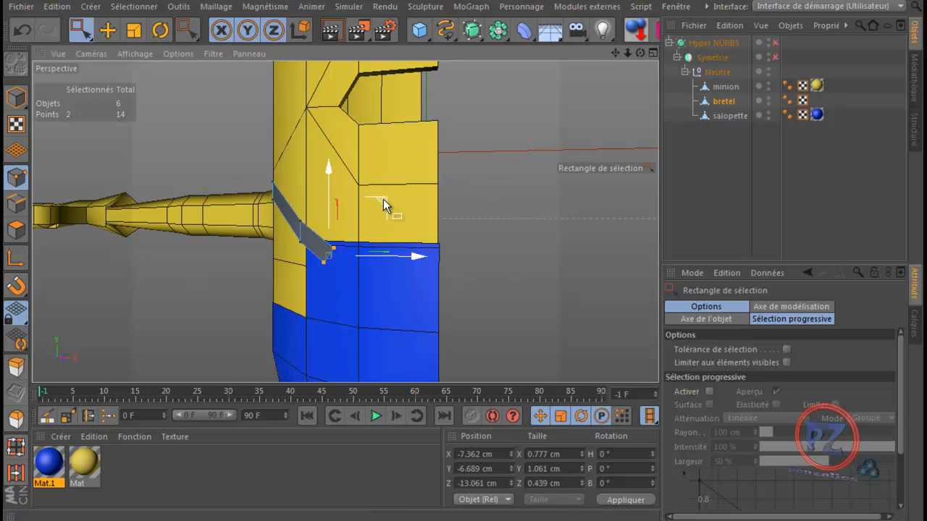
{"action": "left_click_drag", "start_coordinate": [331, 173], "coordinate": [331, 179]}
{"action": "left_click_drag", "start_coordinate": [640, 51], "coordinate": [463, 301]}
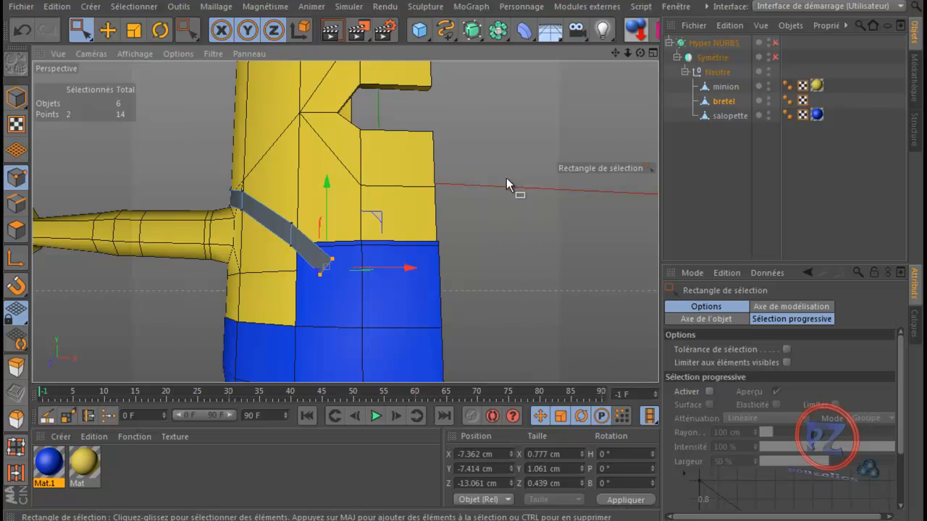
- Select all polygons of the bretel strap and extrude them outward by 0.08 cm
{"action": "scroll", "coordinate": [588, 147], "scroll_direction": "down", "scroll_amount": 3}
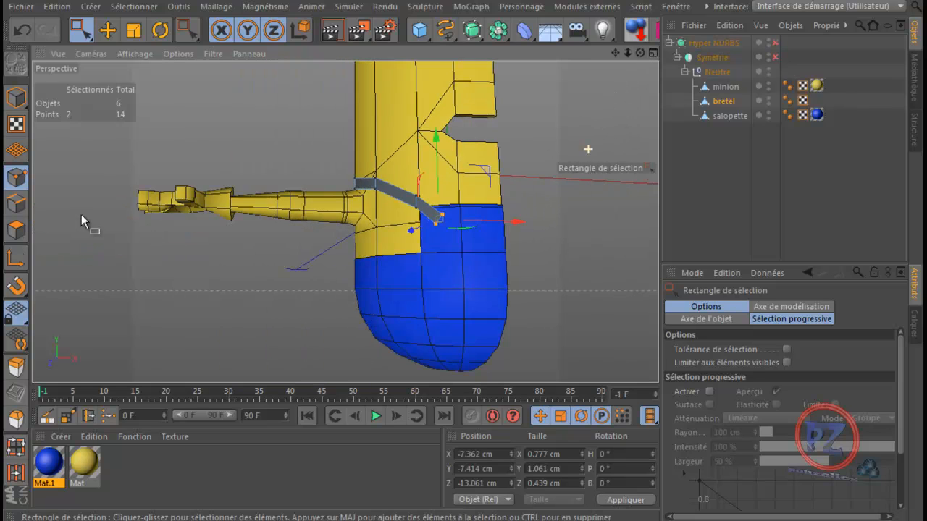
{"action": "left_click", "coordinate": [20, 230]}
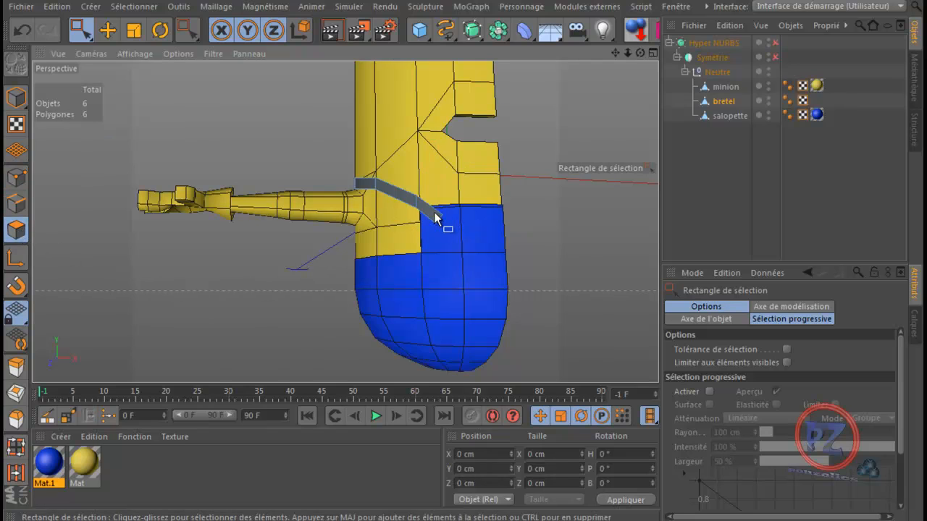
{"action": "left_click", "coordinate": [108, 32]}
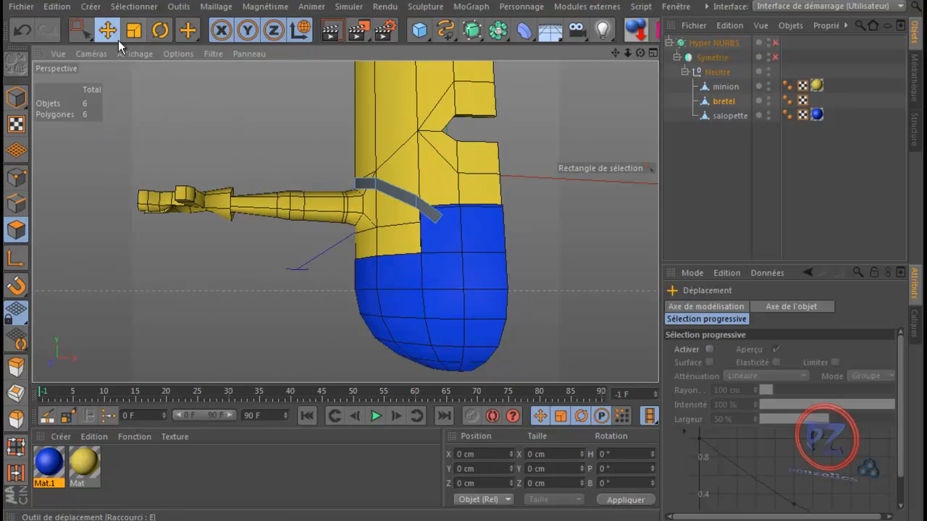
{"action": "left_click", "coordinate": [427, 215]}
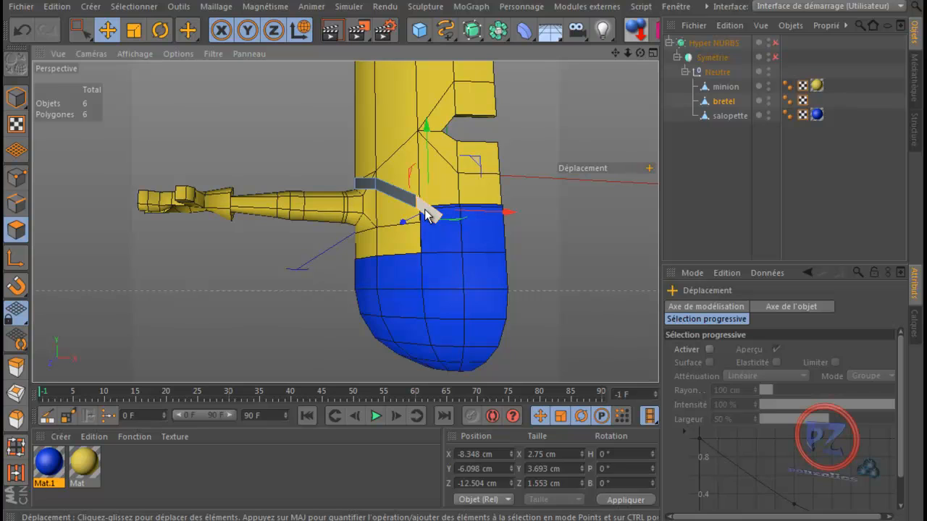
{"action": "key", "text": "ctrl+a"}
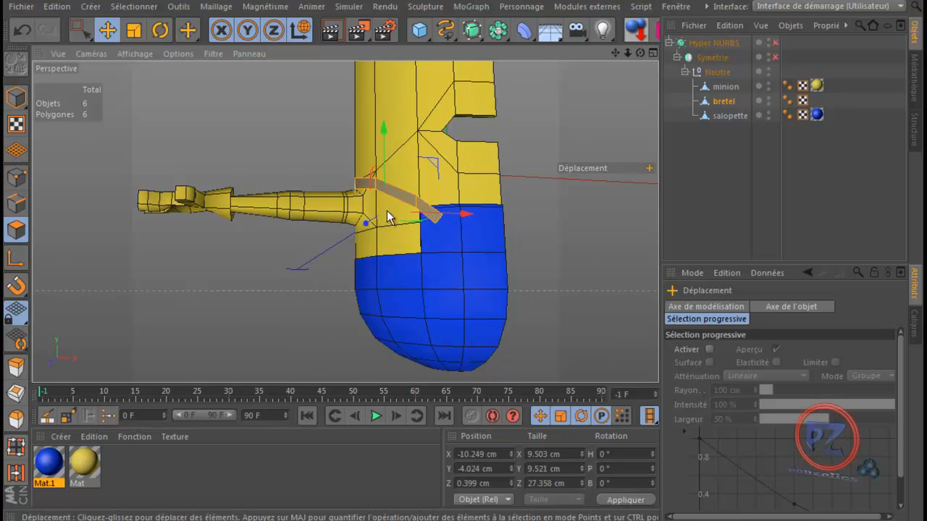
{"action": "left_click_drag", "start_coordinate": [643, 52], "coordinate": [462, 303]}
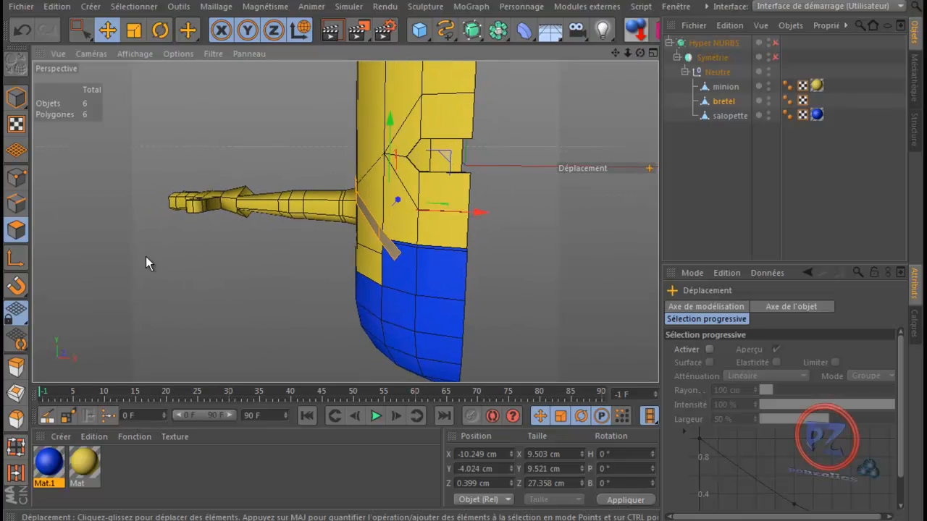
{"action": "left_click", "coordinate": [21, 360]}
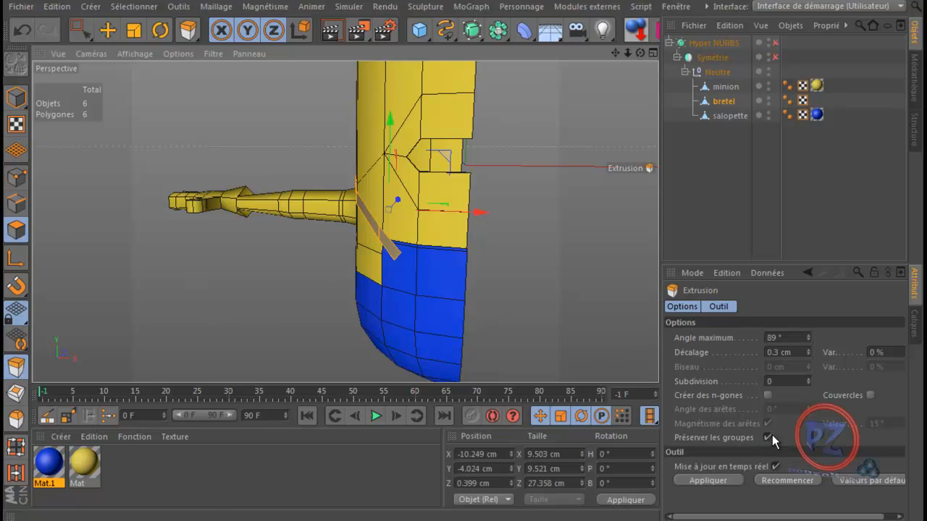
{"action": "left_click", "coordinate": [532, 234]}
{"action": "left_click_drag", "start_coordinate": [462, 301], "coordinate": [464, 308]}
- Turn on Hyper NURBS smoothing and inspect the extruded strap around the body and above the arm
{"action": "scroll", "coordinate": [493, 253], "scroll_direction": "up", "scroll_amount": 5}
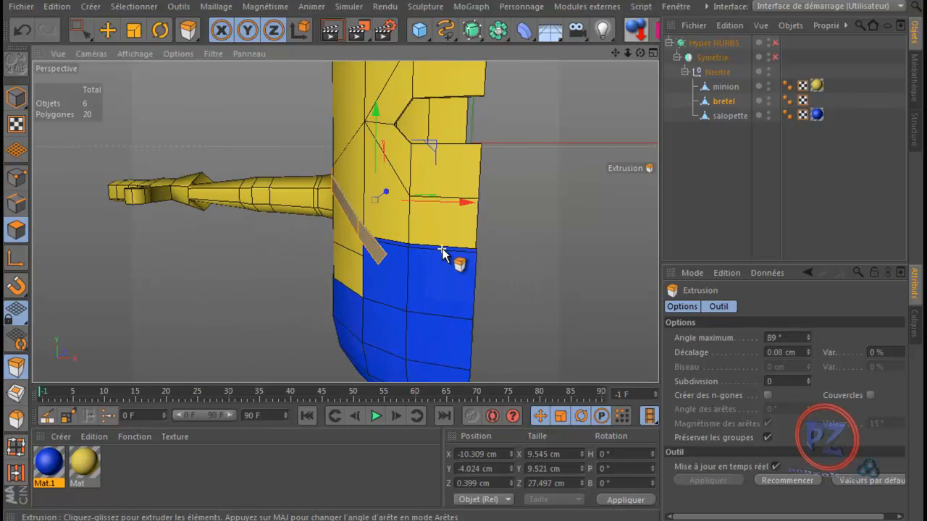
{"action": "scroll", "coordinate": [335, 247], "scroll_direction": "up", "scroll_amount": 4}
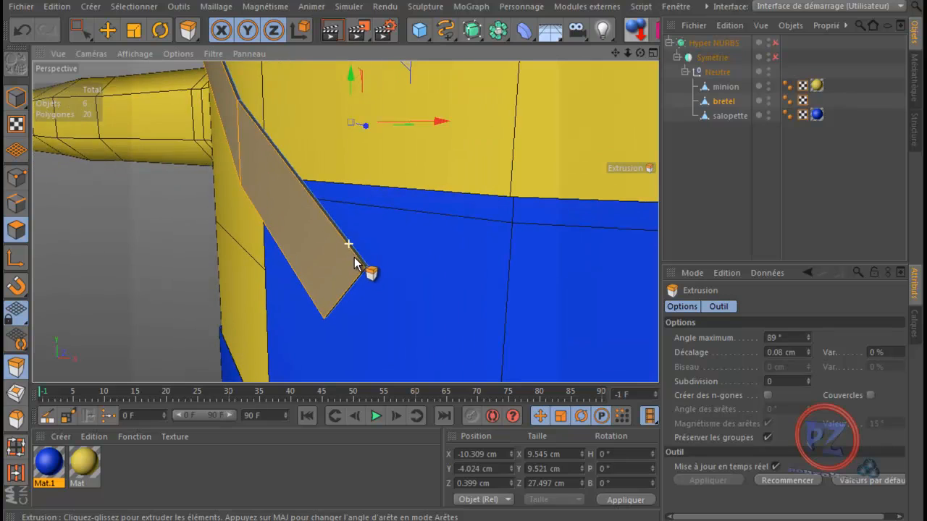
{"action": "left_click", "coordinate": [776, 44]}
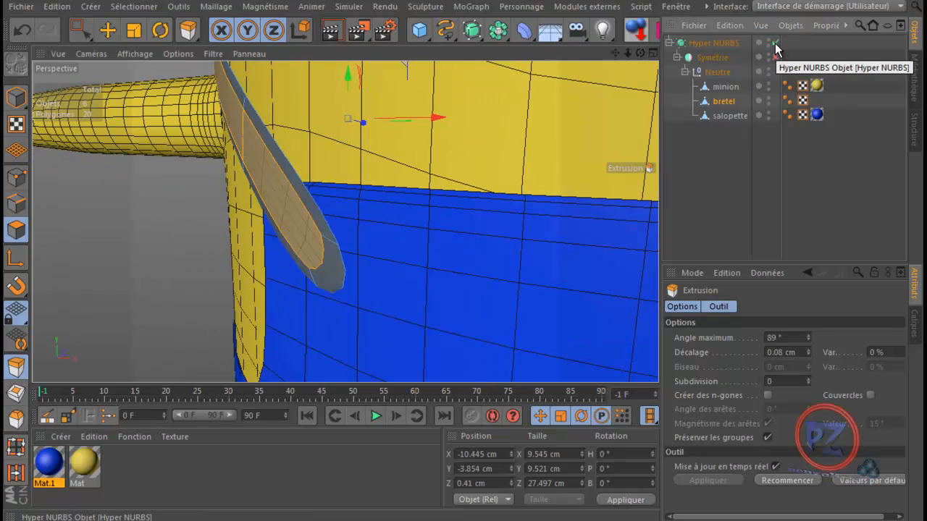
{"action": "left_click", "coordinate": [720, 170]}
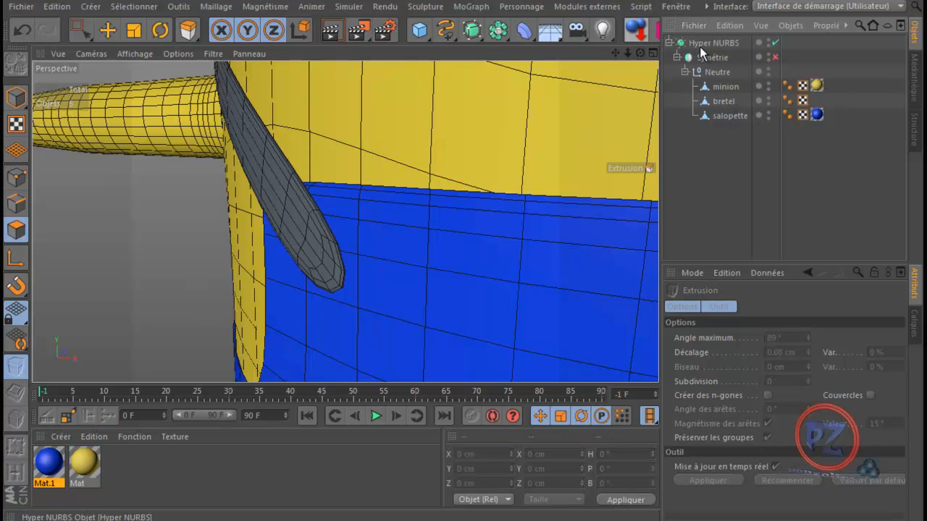
{"action": "scroll", "coordinate": [467, 306], "scroll_direction": "down", "scroll_amount": 3}
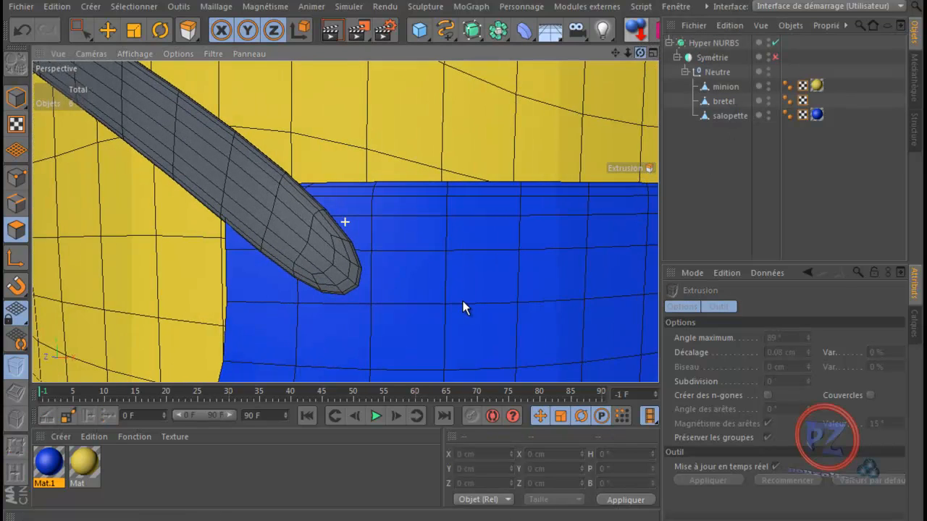
{"action": "scroll", "coordinate": [550, 145], "scroll_direction": "down", "scroll_amount": 3}
{"action": "scroll", "coordinate": [543, 149], "scroll_direction": "down", "scroll_amount": 2}
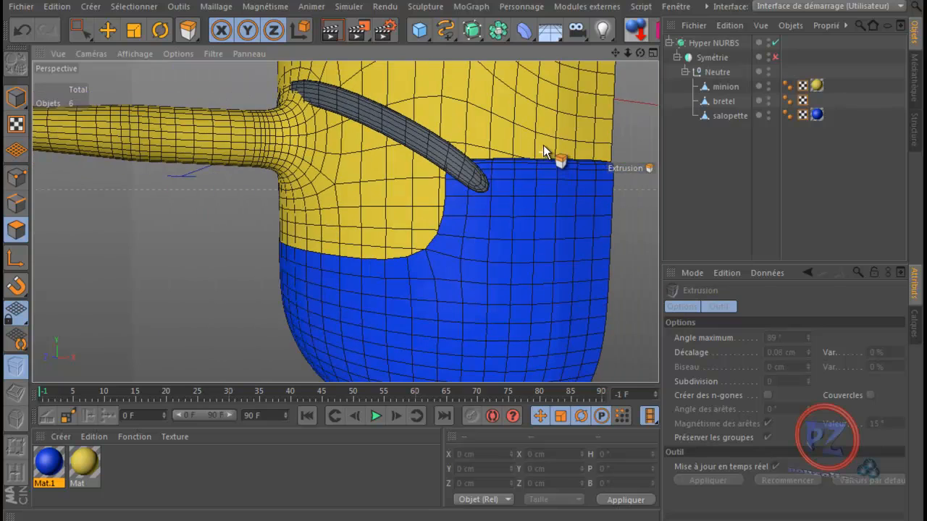
{"action": "left_click_drag", "start_coordinate": [640, 52], "coordinate": [463, 305]}
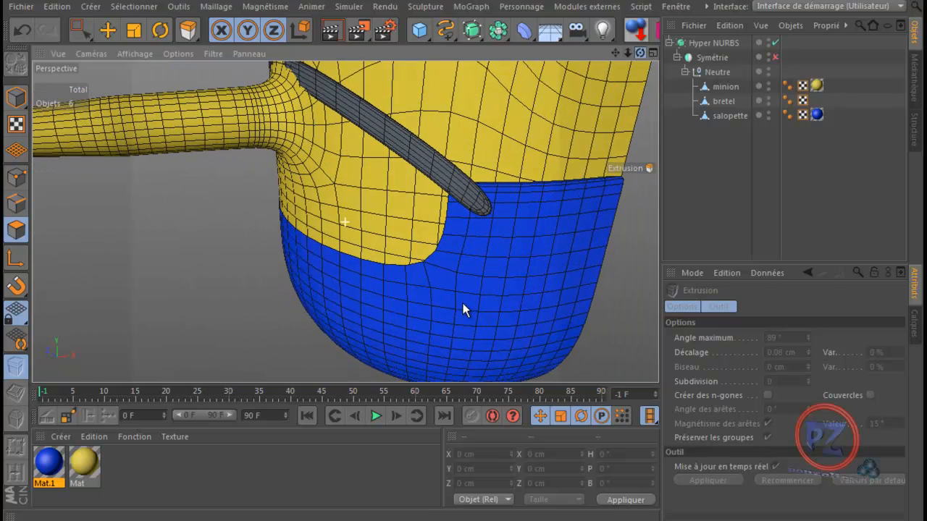
{"action": "left_click_drag", "start_coordinate": [615, 52], "coordinate": [464, 307]}
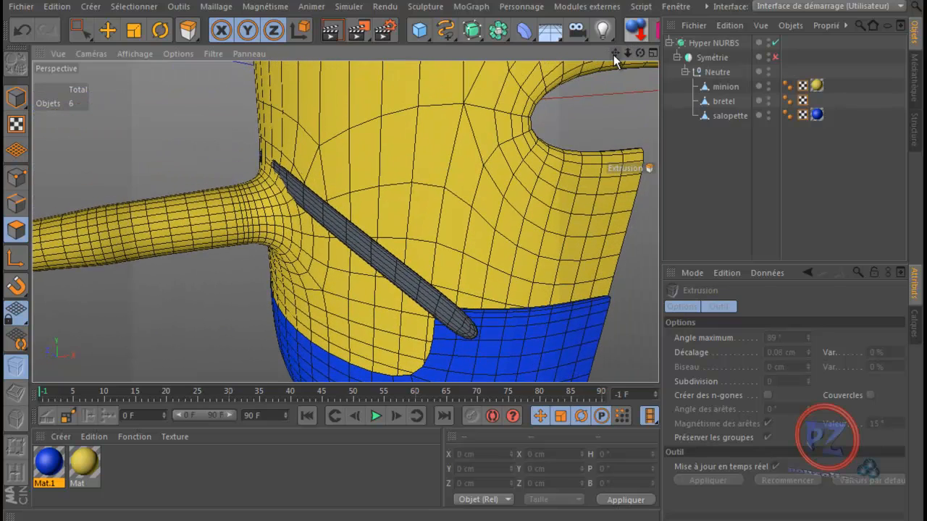
{"action": "left_click_drag", "start_coordinate": [639, 54], "coordinate": [465, 307]}
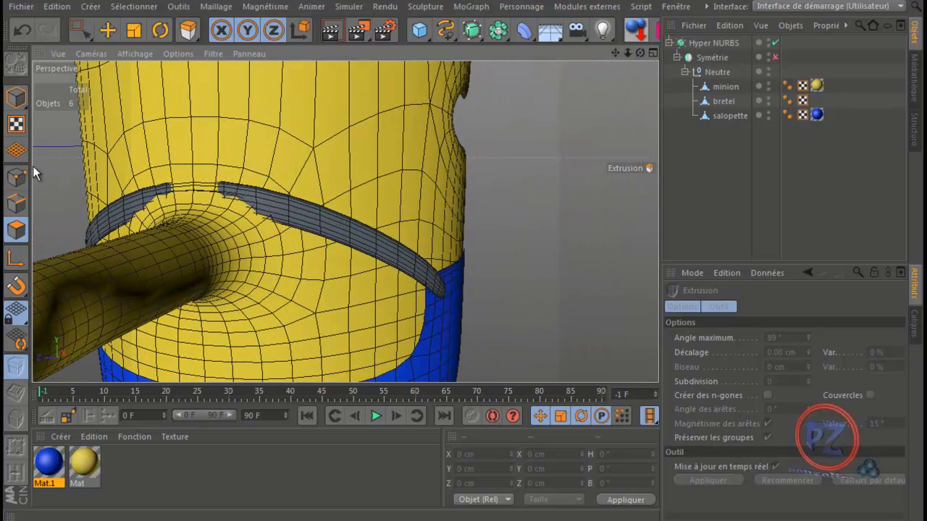
- Select the bretel strap's four middle points above the arm and raise them to about 0.18 cm in Y
{"action": "left_click", "coordinate": [16, 178]}
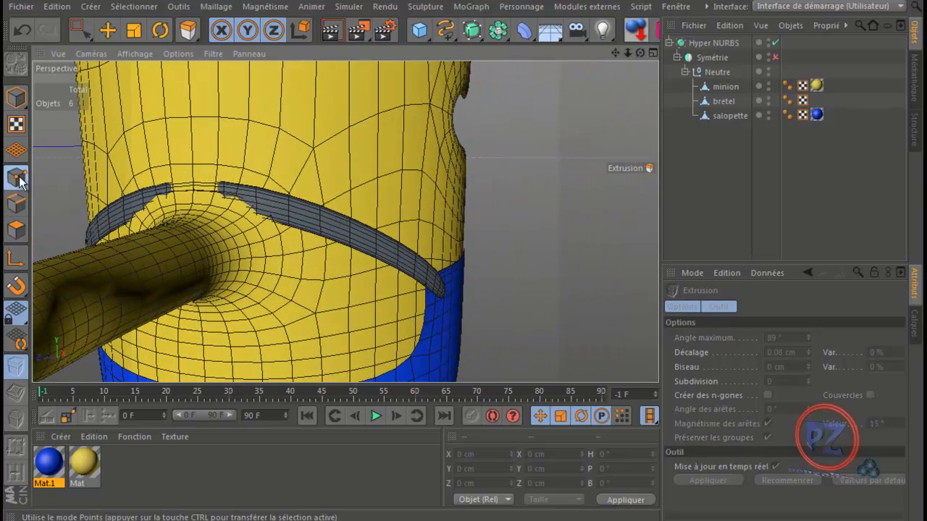
{"action": "left_click", "coordinate": [81, 29]}
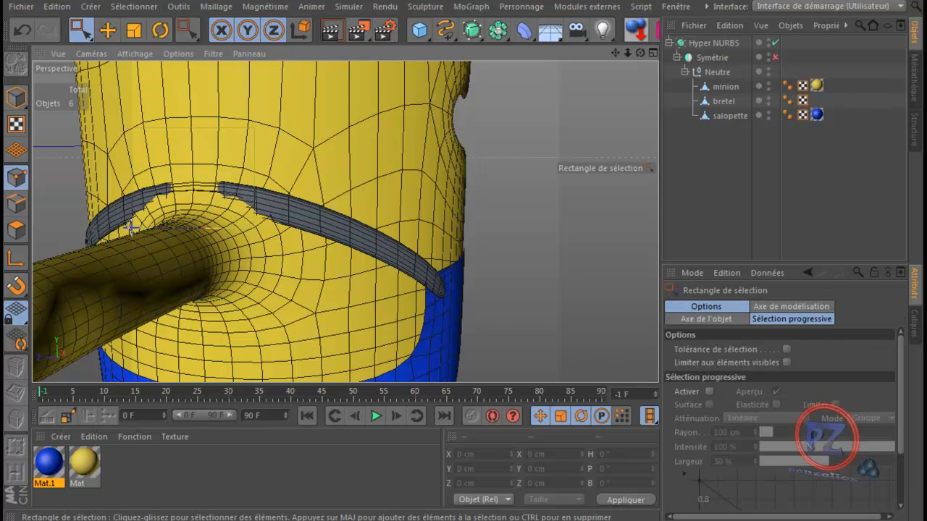
{"action": "left_click", "coordinate": [725, 101]}
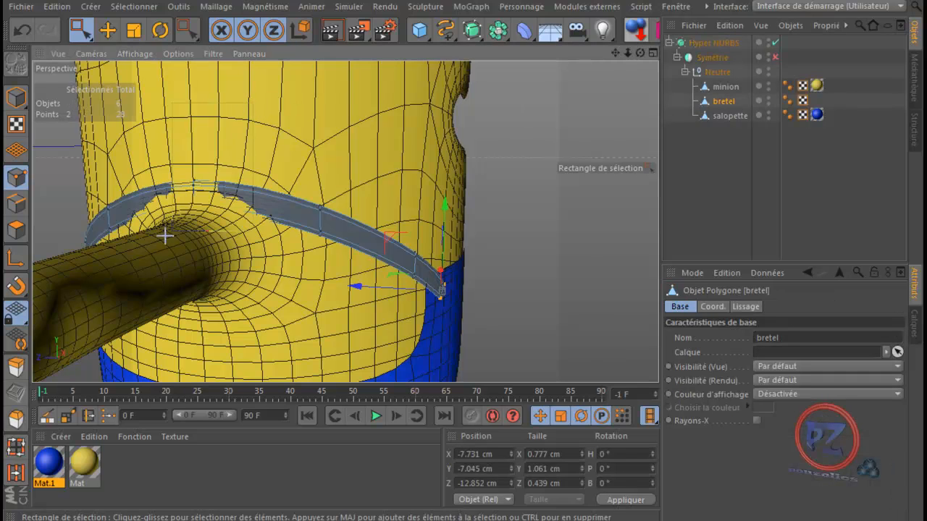
{"action": "left_click_drag", "start_coordinate": [137, 254], "coordinate": [136, 254]}
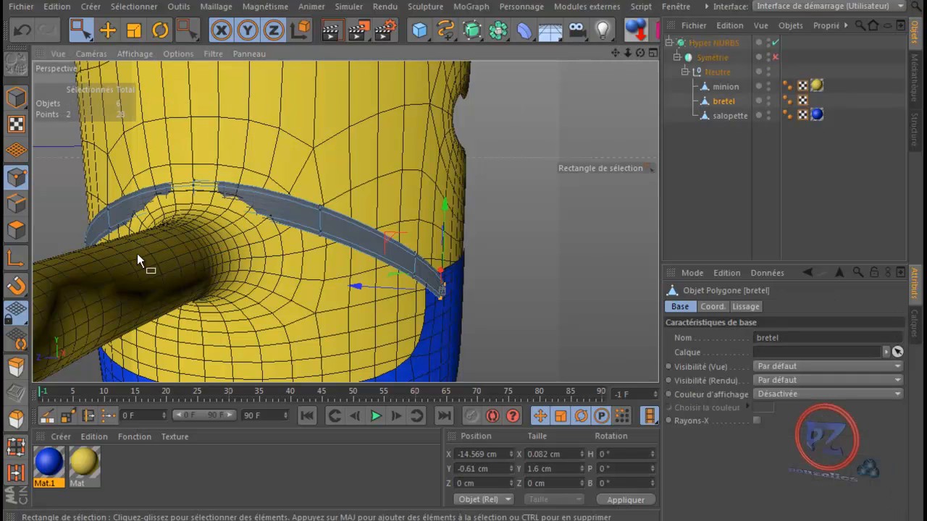
{"action": "left_click_drag", "start_coordinate": [187, 106], "coordinate": [192, 90]}
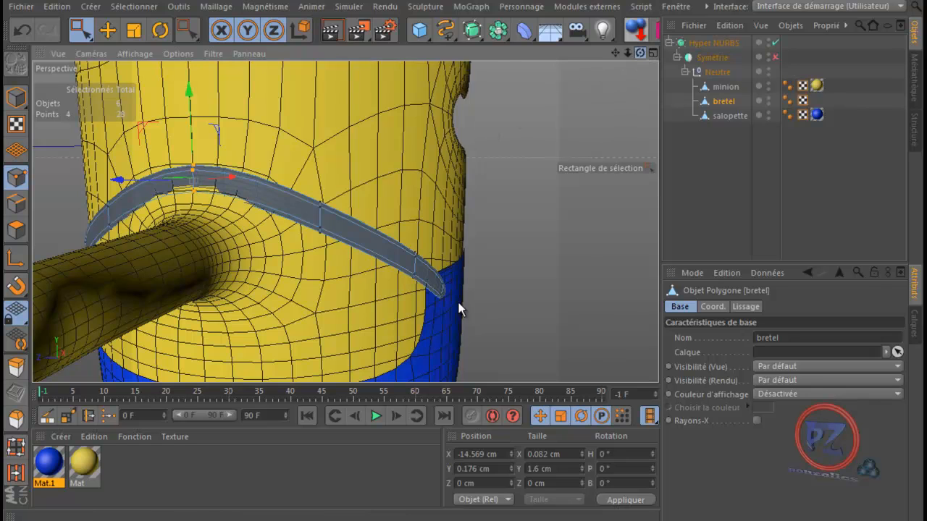
- Move the strap's four middle points outward from the body to about -14.73 cm in X
{"action": "left_click_drag", "start_coordinate": [458, 308], "coordinate": [376, 156], "text": "alt"}
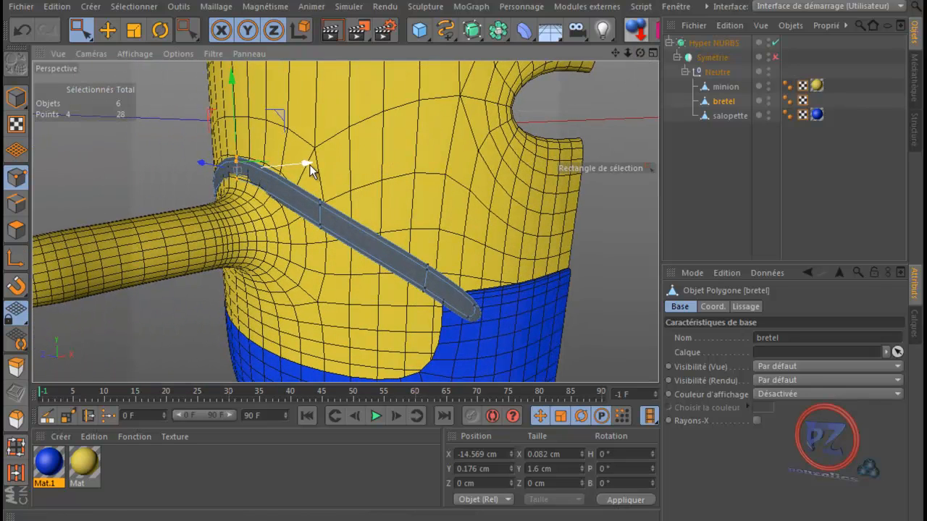
{"action": "left_click_drag", "start_coordinate": [309, 165], "coordinate": [306, 165]}
{"action": "left_click_drag", "start_coordinate": [640, 53], "coordinate": [463, 300]}
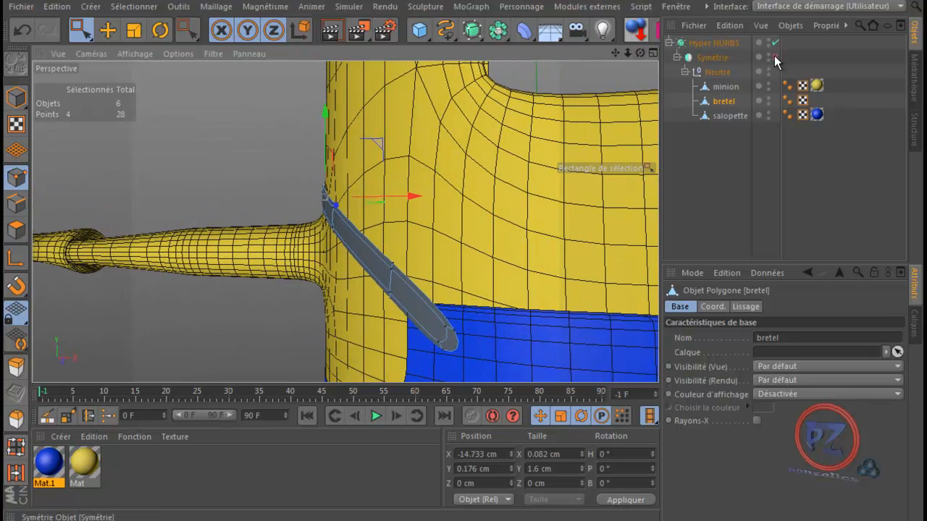
- Turn off symmetry and Hyper NURBS and cut a loop across the bretel strap near its front end with the Knife in Boucle mode
{"action": "left_click", "coordinate": [774, 56]}
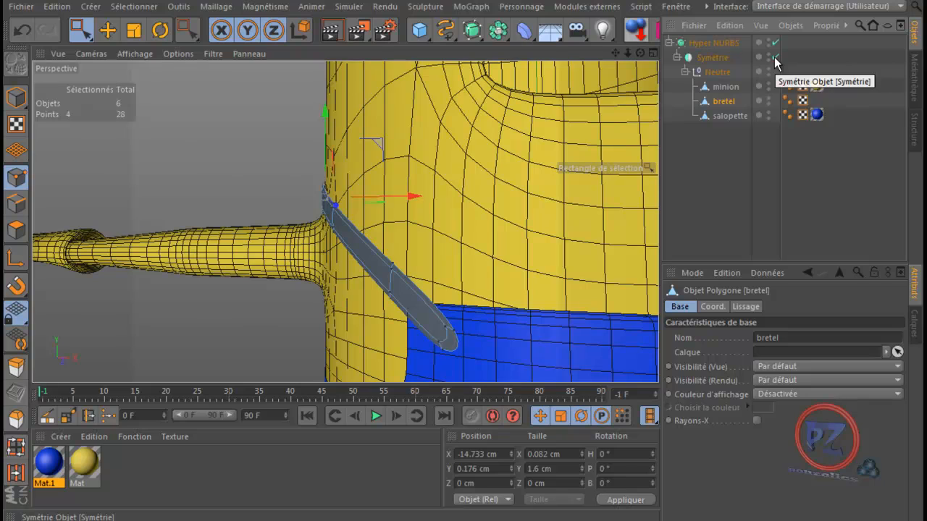
{"action": "left_click", "coordinate": [774, 56]}
{"action": "left_click", "coordinate": [774, 43]}
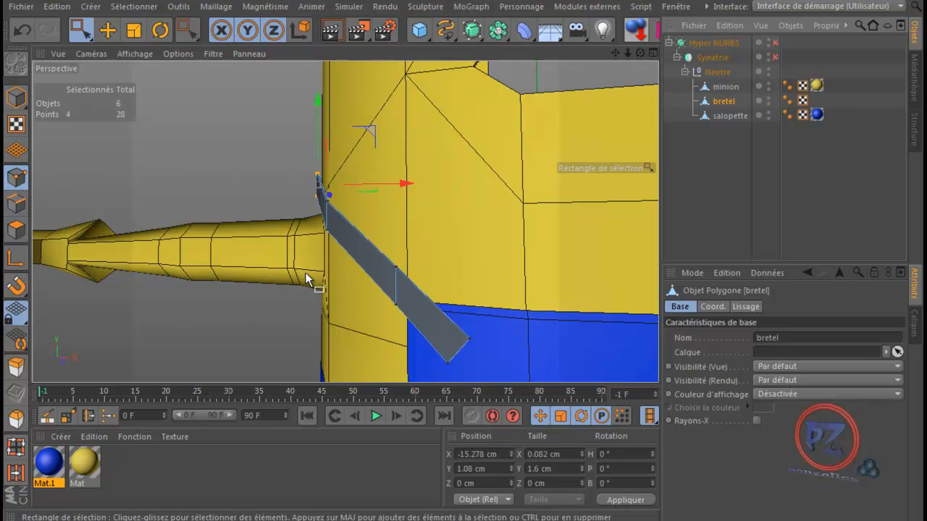
{"action": "key", "text": "k"}
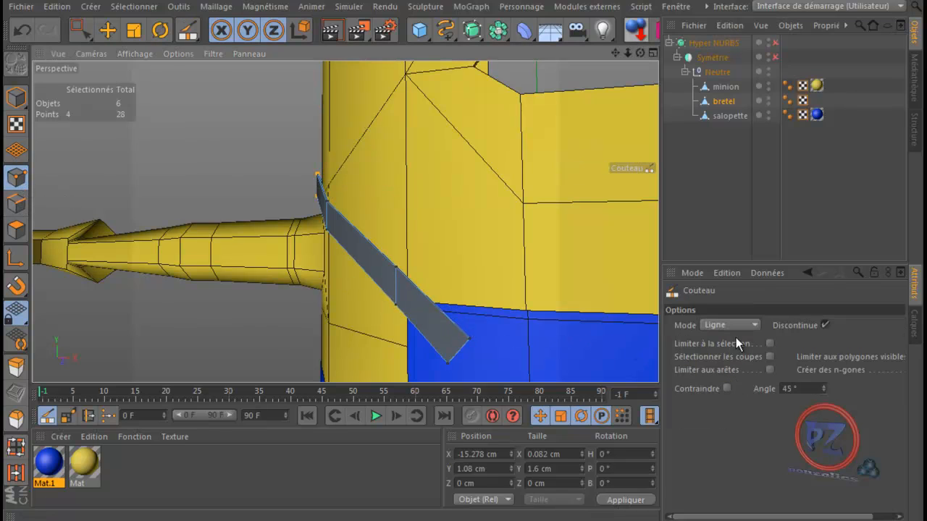
{"action": "left_click", "coordinate": [757, 324]}
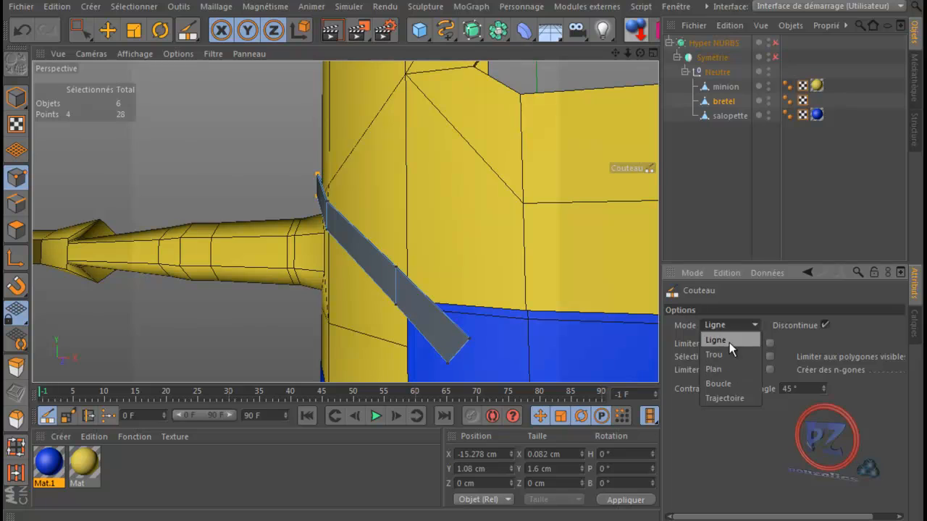
{"action": "left_click", "coordinate": [724, 383]}
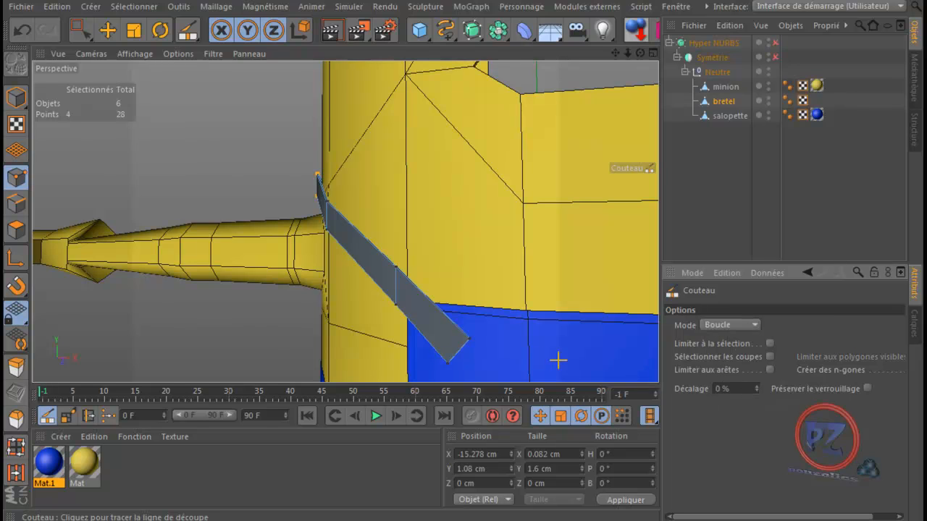
{"action": "left_click", "coordinate": [464, 336]}
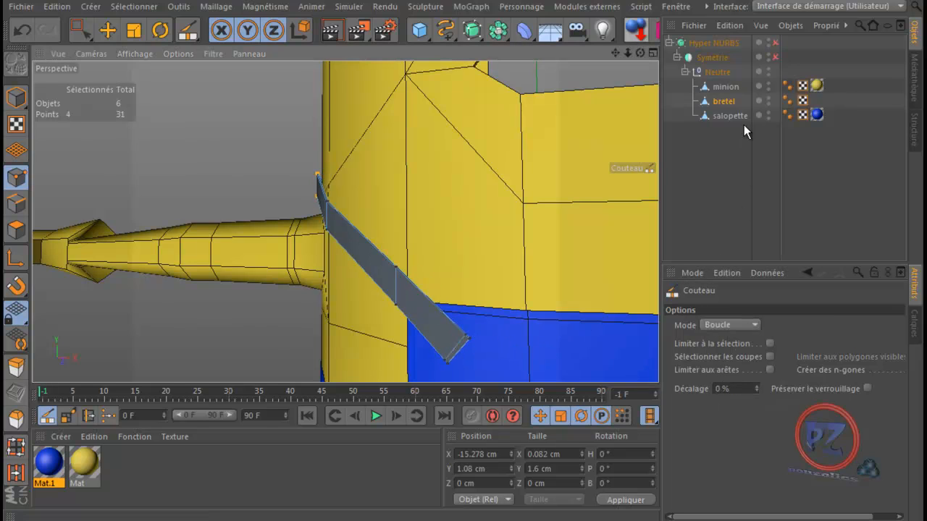
- Preview the strap's front end with Hyper NURBS smoothing, and undo the loop cut
{"action": "left_click", "coordinate": [776, 43]}
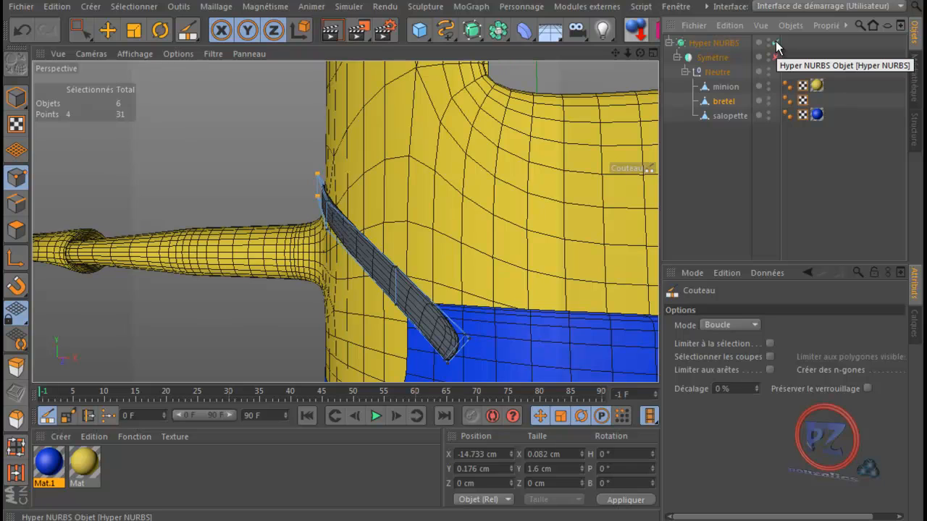
{"action": "left_click", "coordinate": [776, 44]}
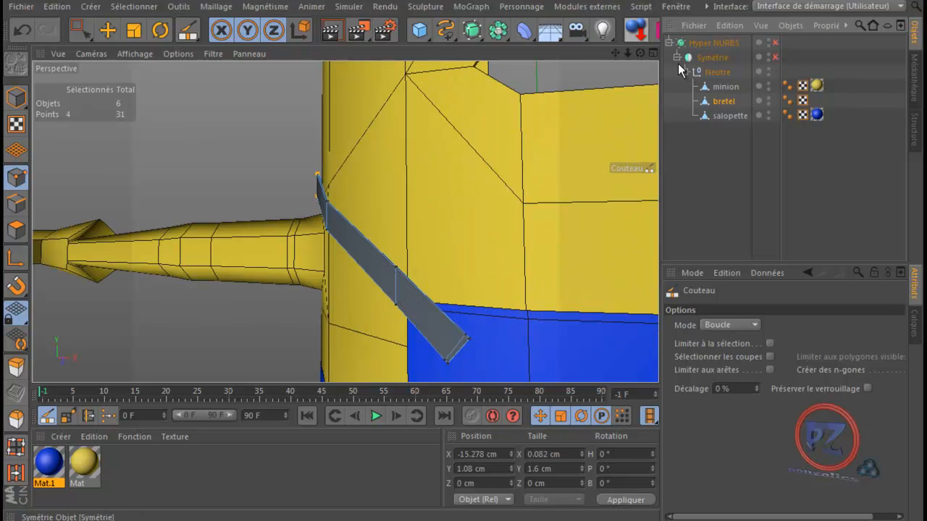
{"action": "left_click_drag", "start_coordinate": [640, 51], "coordinate": [471, 304]}
{"action": "left_click", "coordinate": [21, 31]}
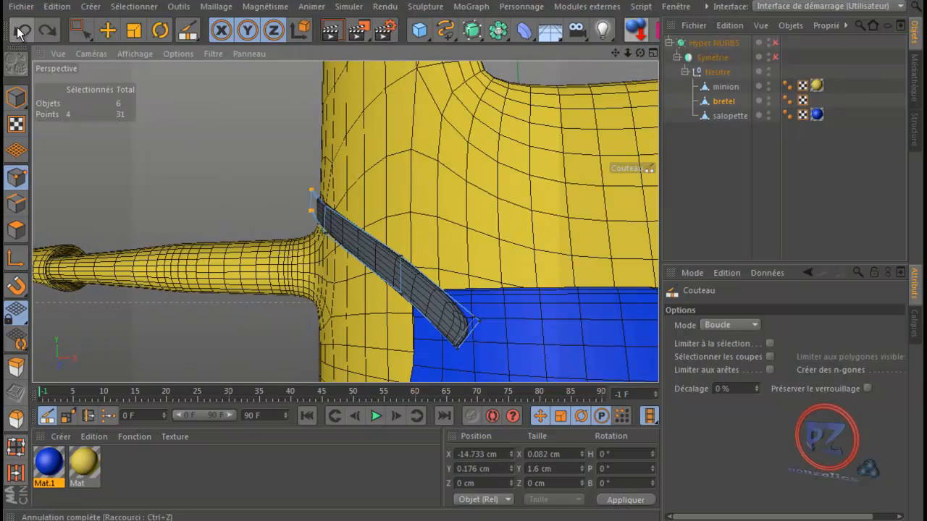
{"action": "left_click", "coordinate": [21, 31]}
{"action": "left_click", "coordinate": [21, 32]}
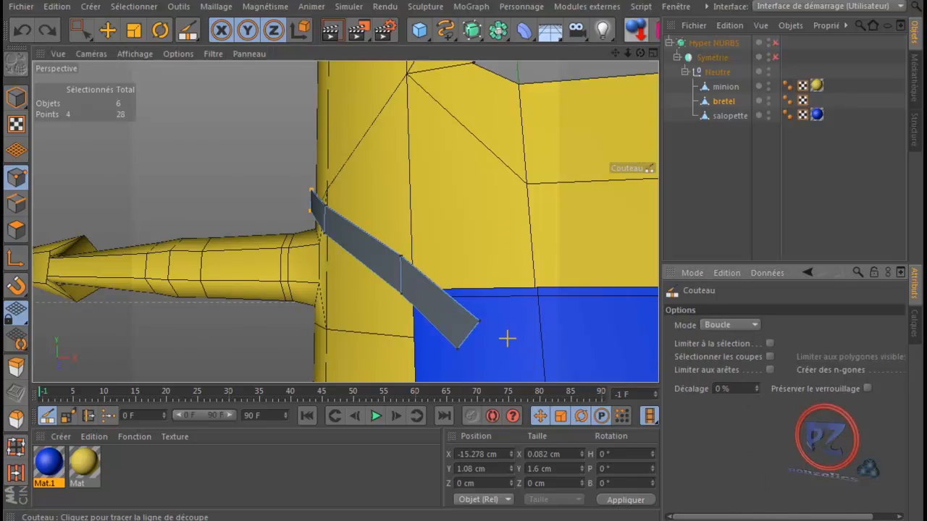
- Set the Knife to Ligne mode, turn on Hyper NURBS, and try a straight cut across the strap's front end
{"action": "left_click", "coordinate": [742, 323]}
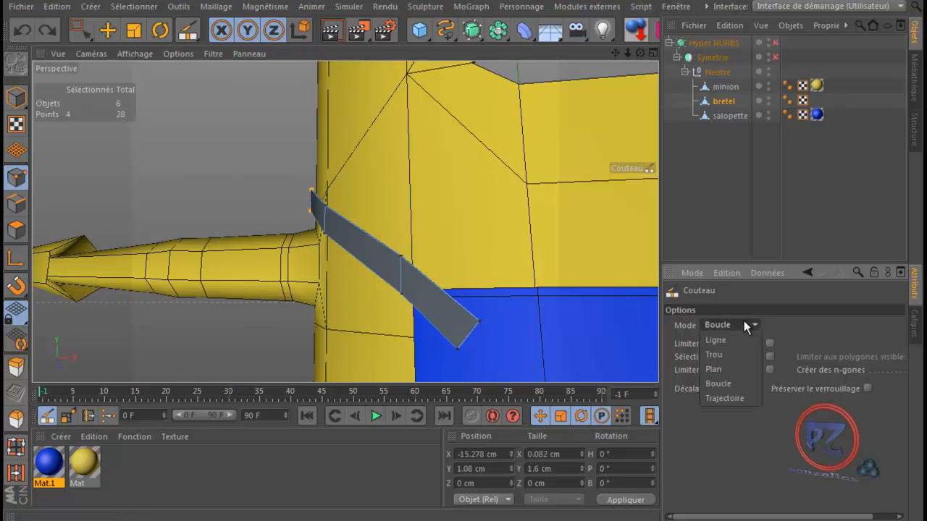
{"action": "left_click", "coordinate": [724, 338]}
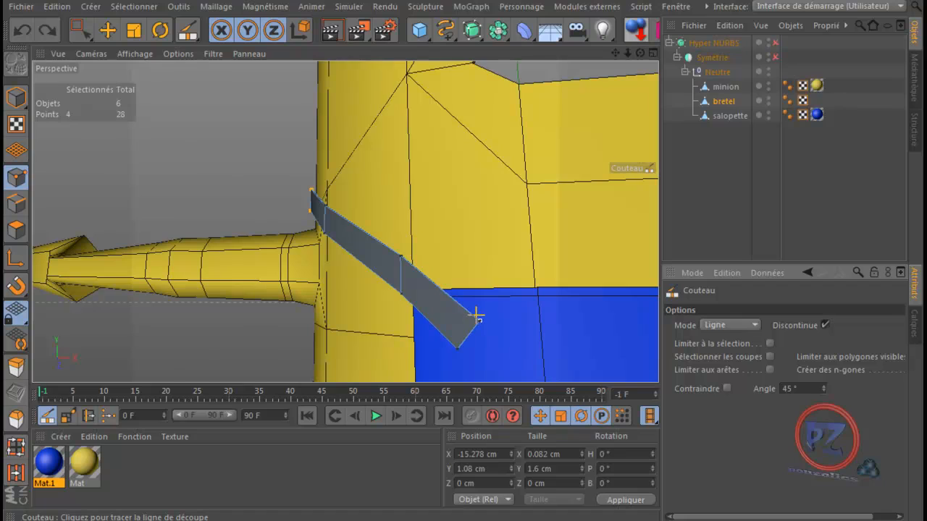
{"action": "left_click_drag", "start_coordinate": [474, 315], "coordinate": [460, 334]}
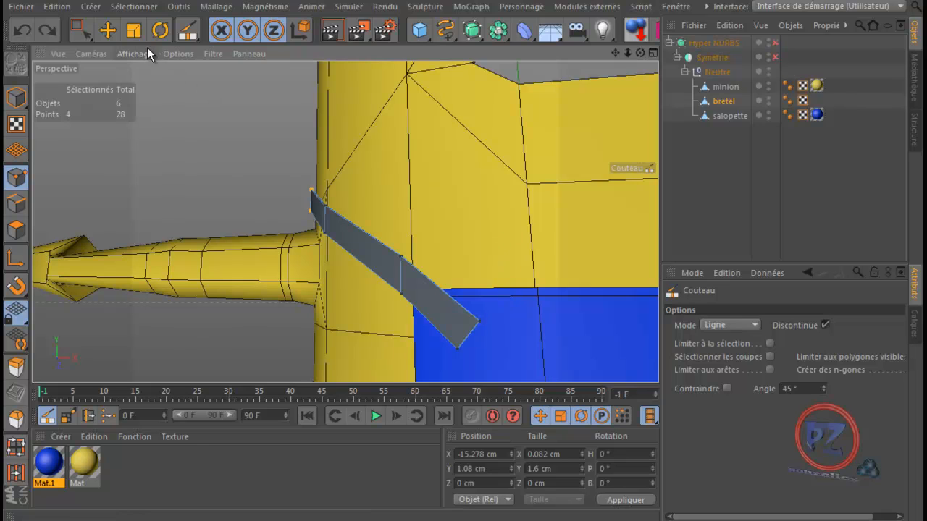
{"action": "key", "text": "q"}
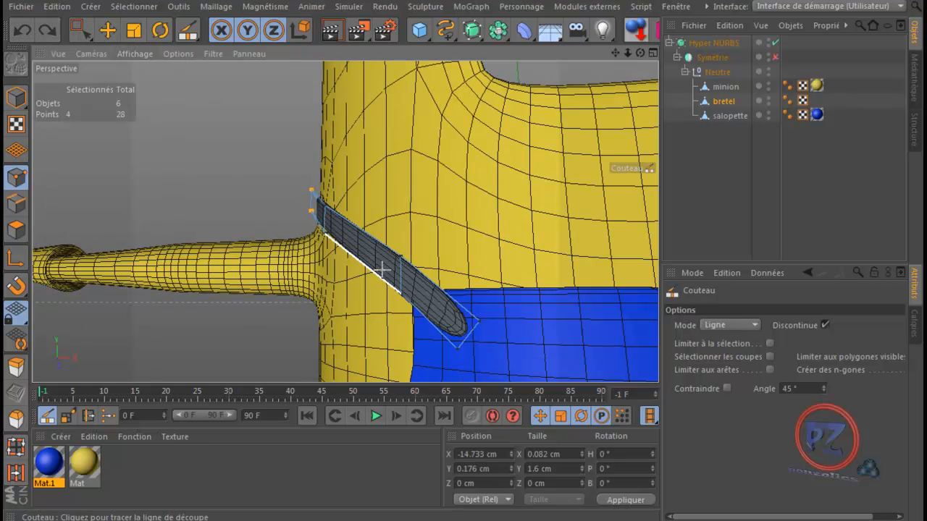
{"action": "scroll", "coordinate": [430, 313], "scroll_direction": "up", "scroll_amount": 3}
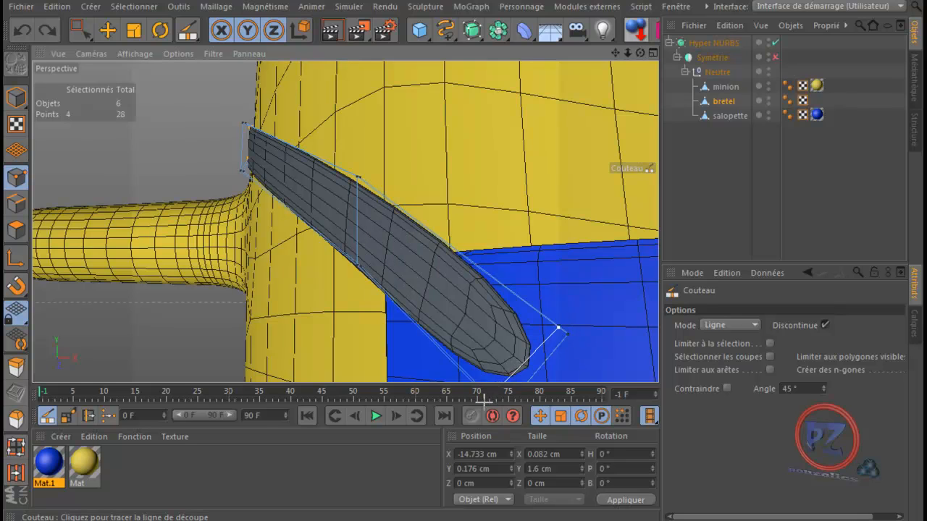
{"action": "left_click_drag", "start_coordinate": [487, 406], "coordinate": [489, 413]}
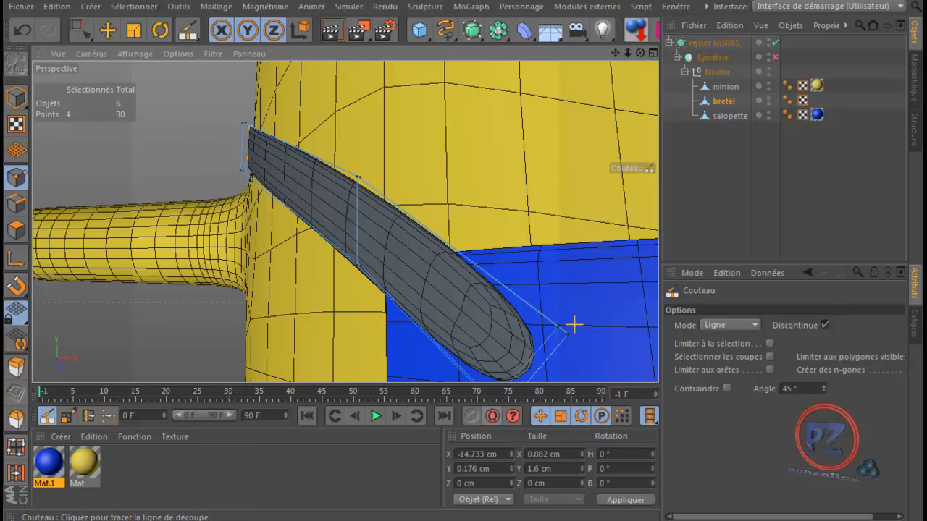
{"action": "left_click_drag", "start_coordinate": [643, 51], "coordinate": [464, 307]}
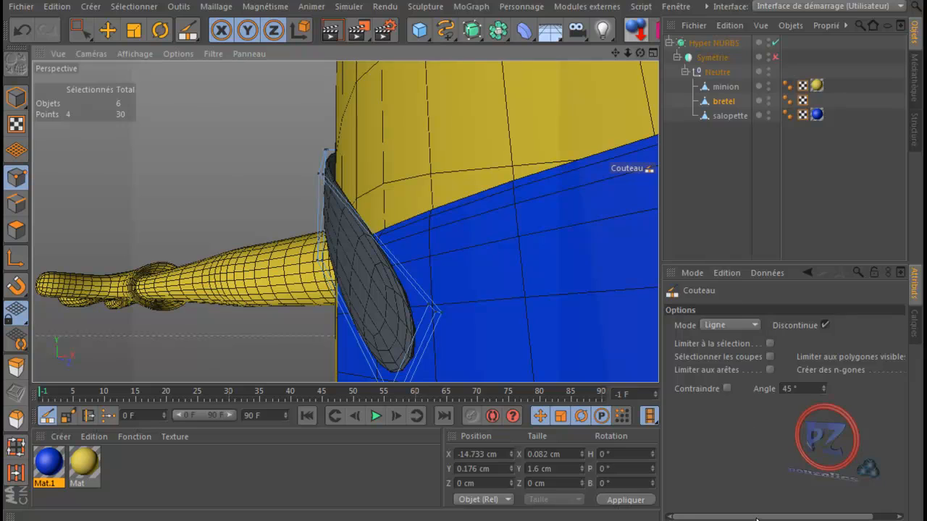
- Undo the last cut, disable the Knife's limit to visible polygons, and cut straight across the strap close to its front end
{"action": "left_click_drag", "start_coordinate": [758, 520], "coordinate": [782, 519]}
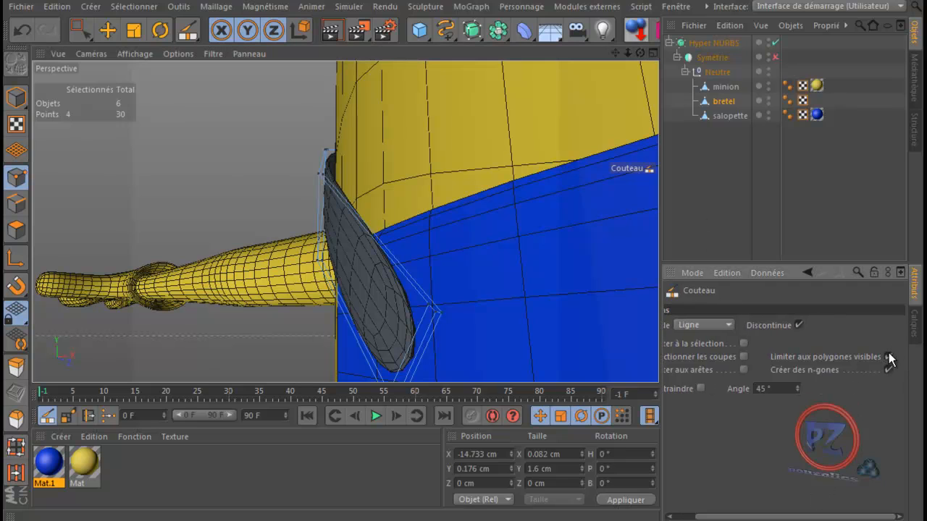
{"action": "left_click", "coordinate": [22, 32]}
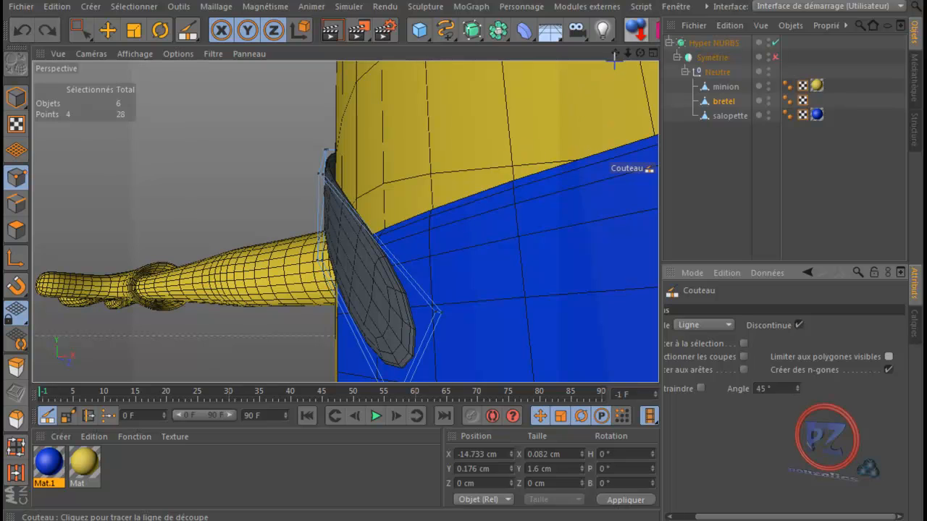
{"action": "left_click_drag", "start_coordinate": [614, 54], "coordinate": [462, 298]}
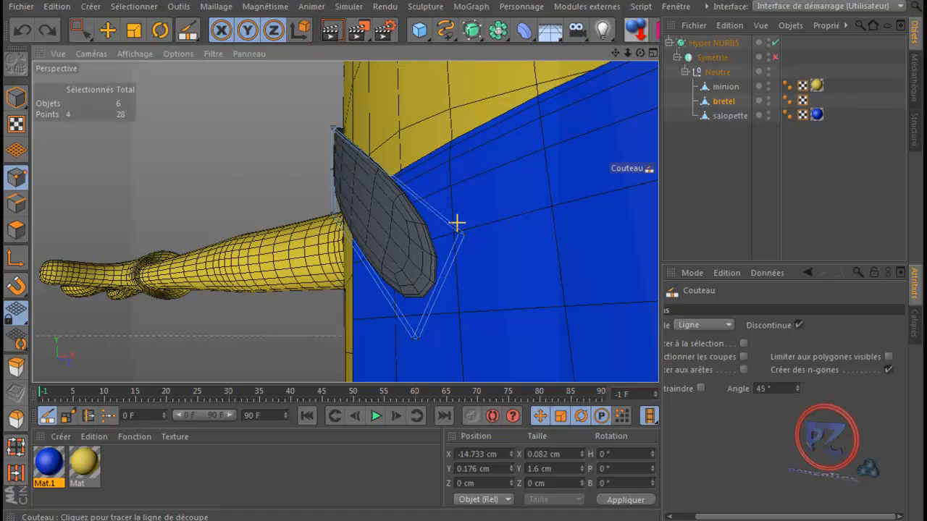
{"action": "left_click_drag", "start_coordinate": [461, 218], "coordinate": [396, 350]}
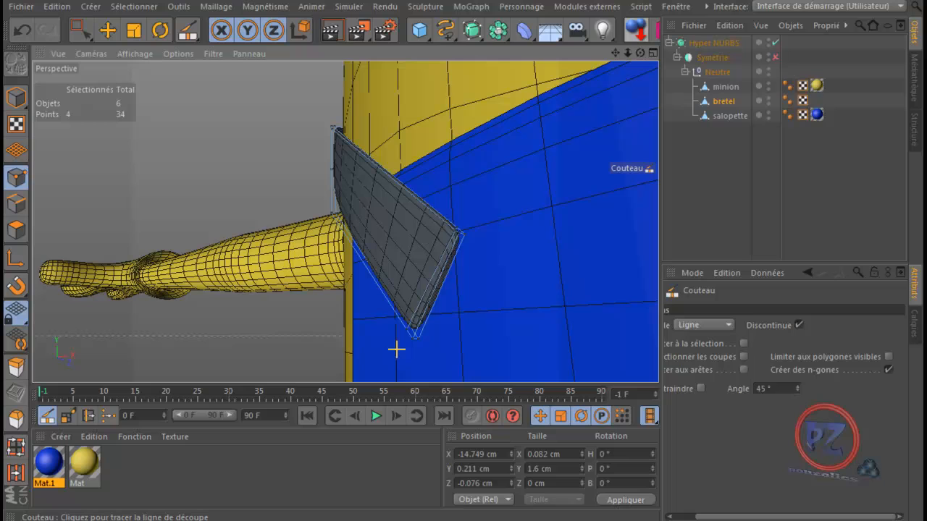
{"action": "left_click", "coordinate": [730, 198]}
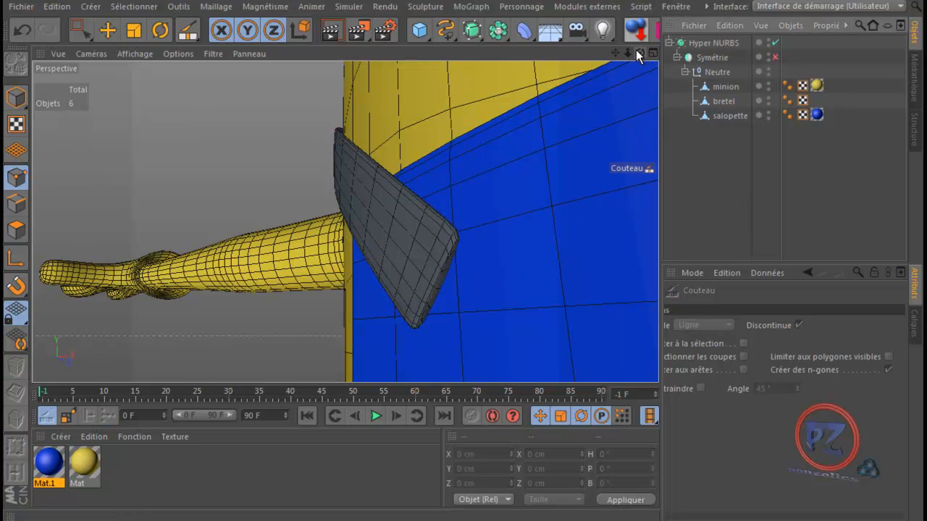
- Apply the blue material Mat.1 to the bretel strap
{"action": "left_click_drag", "start_coordinate": [640, 53], "coordinate": [465, 308]}
{"action": "left_click_drag", "start_coordinate": [613, 56], "coordinate": [462, 301]}
{"action": "scroll", "coordinate": [569, 206], "scroll_direction": "down", "scroll_amount": 4}
{"action": "scroll", "coordinate": [569, 208], "scroll_direction": "down", "scroll_amount": 4}
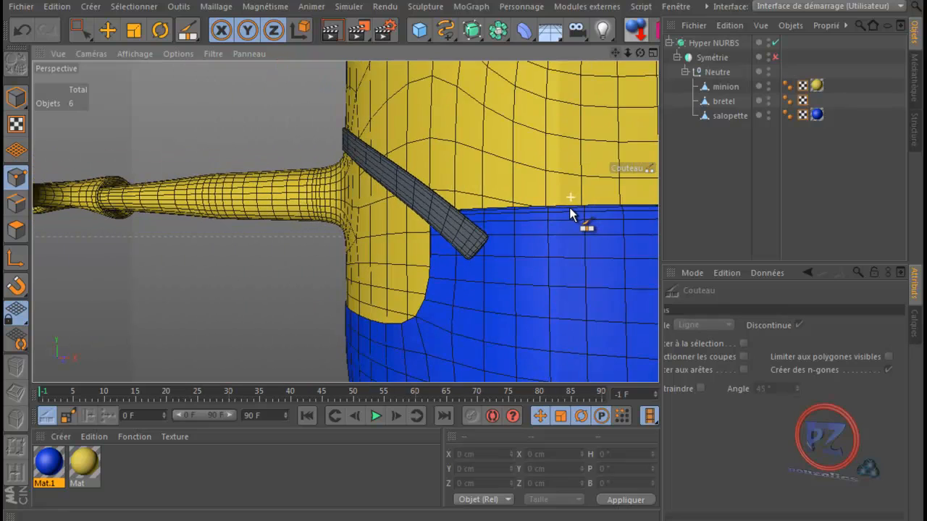
{"action": "left_click_drag", "start_coordinate": [614, 55], "coordinate": [462, 302]}
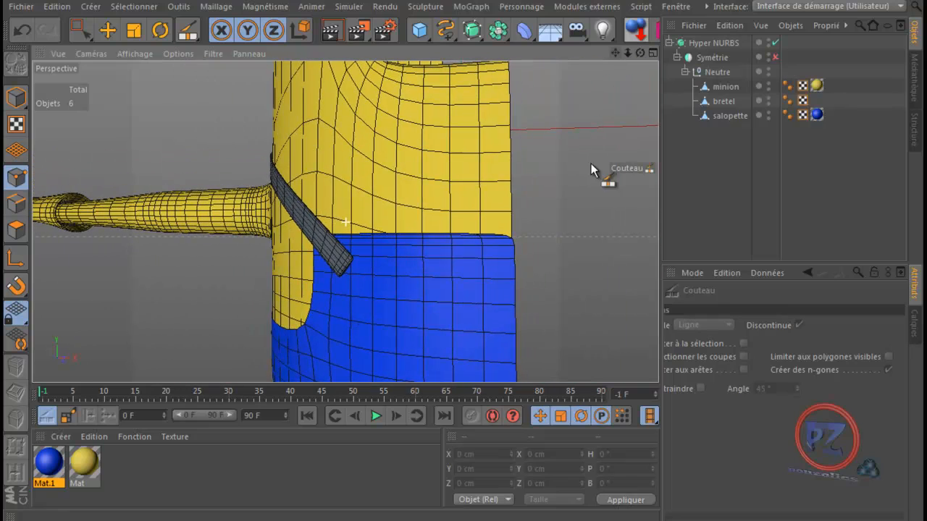
{"action": "scroll", "coordinate": [599, 203], "scroll_direction": "down", "scroll_amount": 4}
{"action": "left_click_drag", "start_coordinate": [613, 55], "coordinate": [463, 310]}
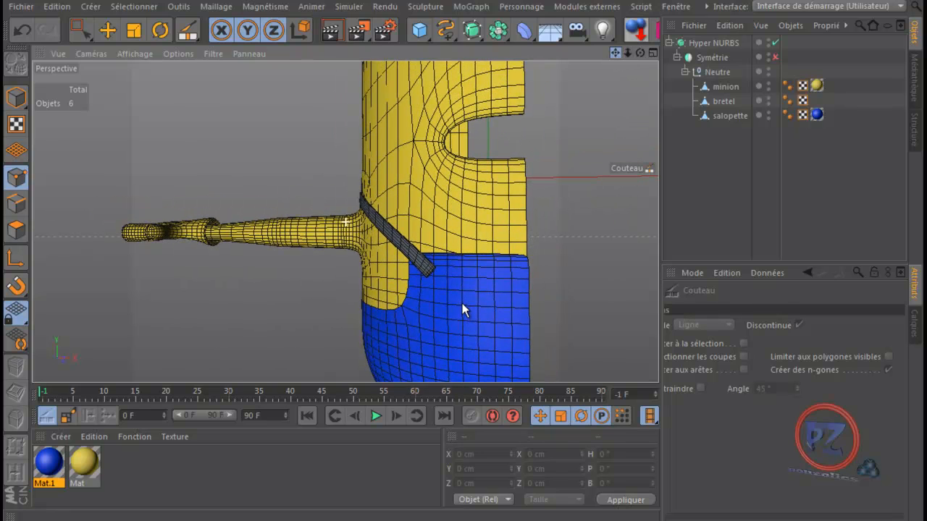
{"action": "left_click_drag", "start_coordinate": [41, 472], "coordinate": [731, 100]}
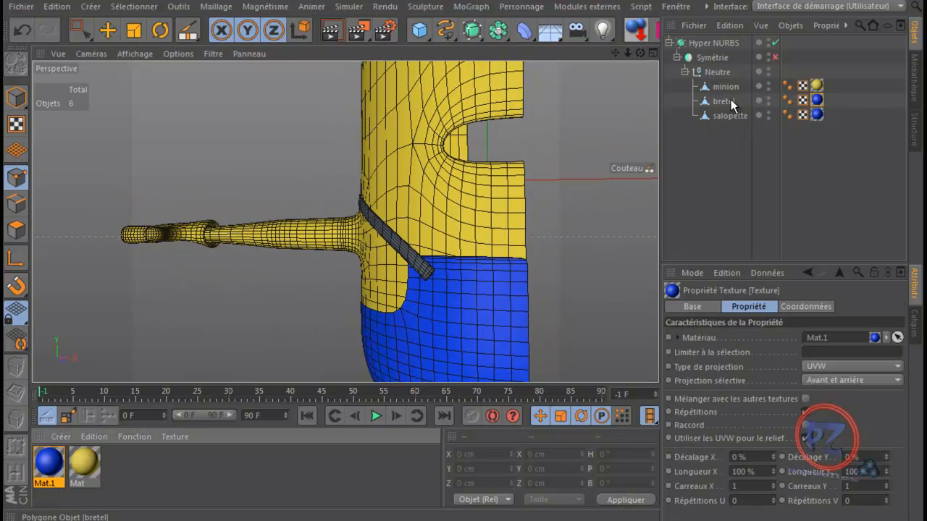
- Turn on symmetry to mirror the minion with its straps, and render the whole character from the front
{"action": "left_click", "coordinate": [775, 57]}
{"action": "scroll", "coordinate": [628, 149], "scroll_direction": "down", "scroll_amount": 4}
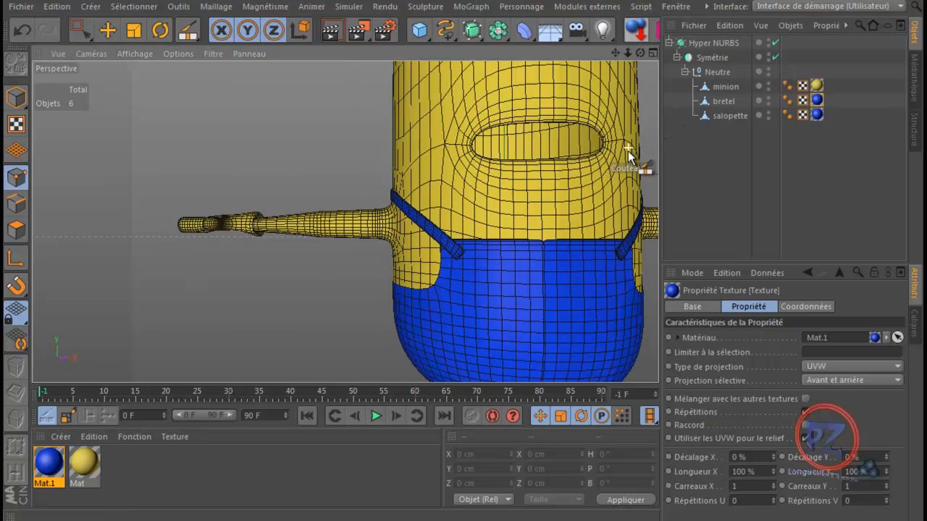
{"action": "scroll", "coordinate": [627, 152], "scroll_direction": "down", "scroll_amount": 2}
{"action": "left_click_drag", "start_coordinate": [614, 51], "coordinate": [464, 302]}
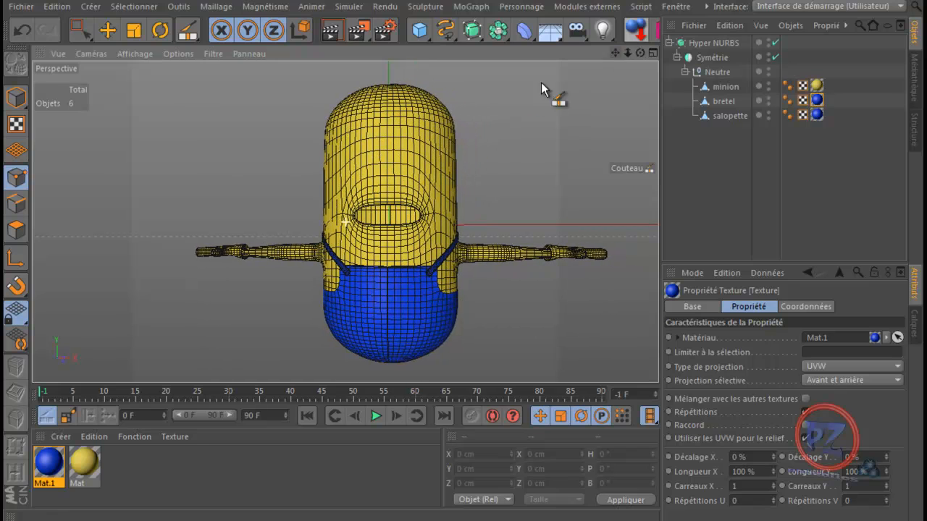
{"action": "left_click", "coordinate": [332, 32]}
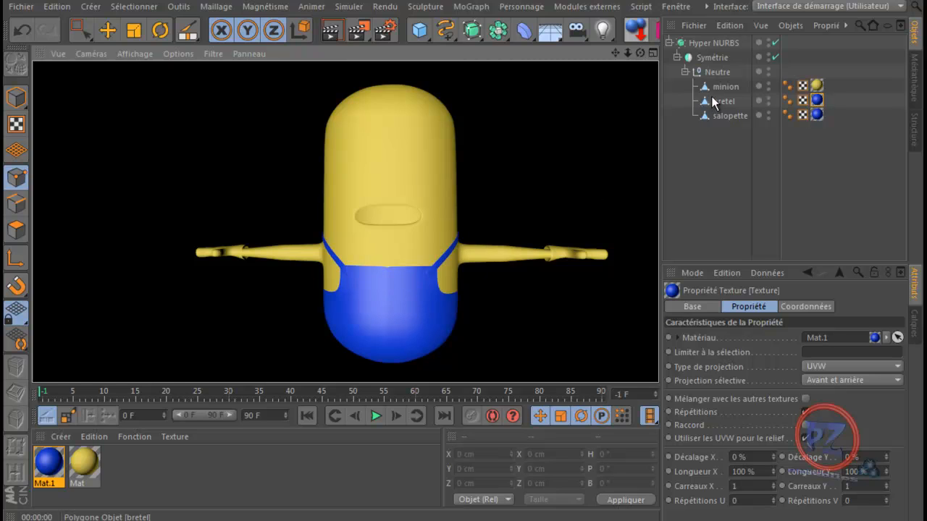
- Turn off the symmetry and Hyper NURBS to return to the unsmoothed half model
{"action": "left_click", "coordinate": [775, 56]}
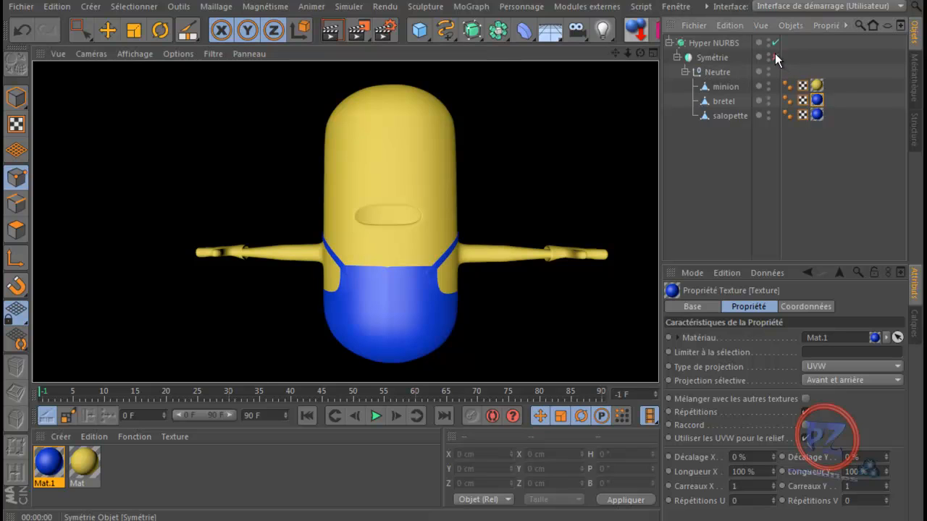
{"action": "left_click", "coordinate": [775, 42]}
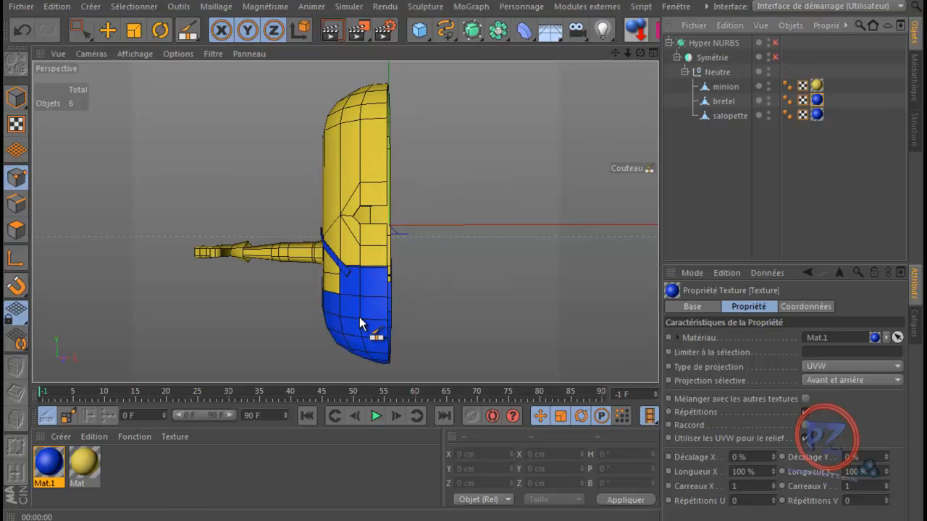
{"action": "key", "text": "e"}
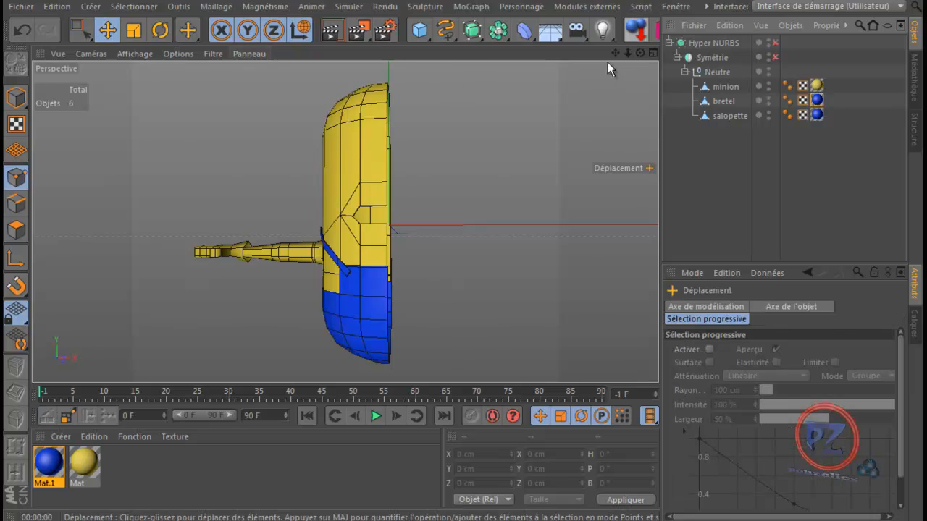
- On the salopette's underside, select the edges radiating from the bottom centre point and dissolve them
{"action": "left_click_drag", "start_coordinate": [640, 52], "coordinate": [462, 301]}
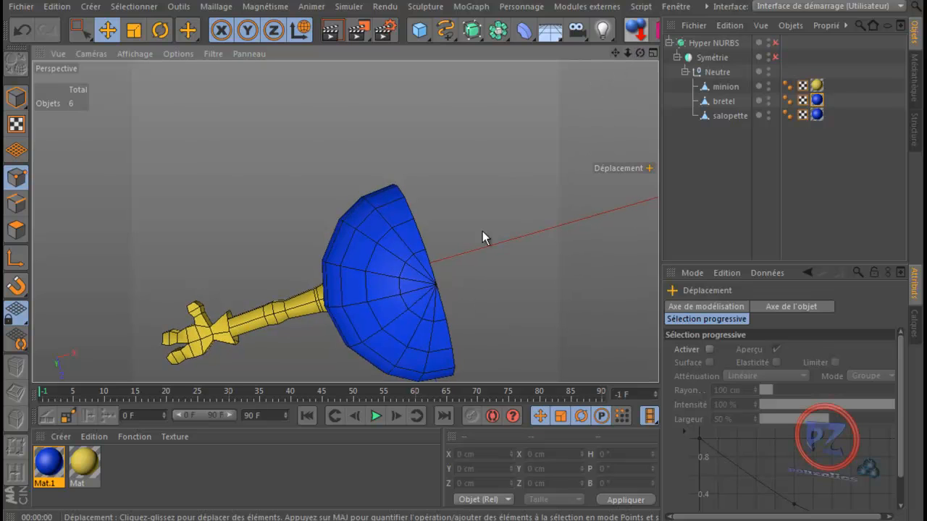
{"action": "scroll", "coordinate": [418, 325], "scroll_direction": "up", "scroll_amount": 5}
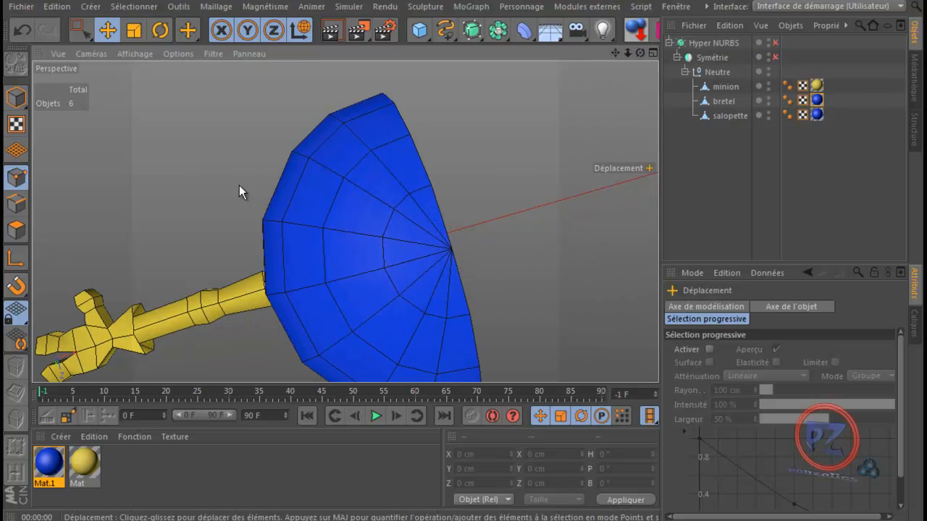
{"action": "left_click", "coordinate": [729, 115]}
{"action": "left_click", "coordinate": [384, 268]}
{"action": "left_click", "coordinate": [16, 203]}
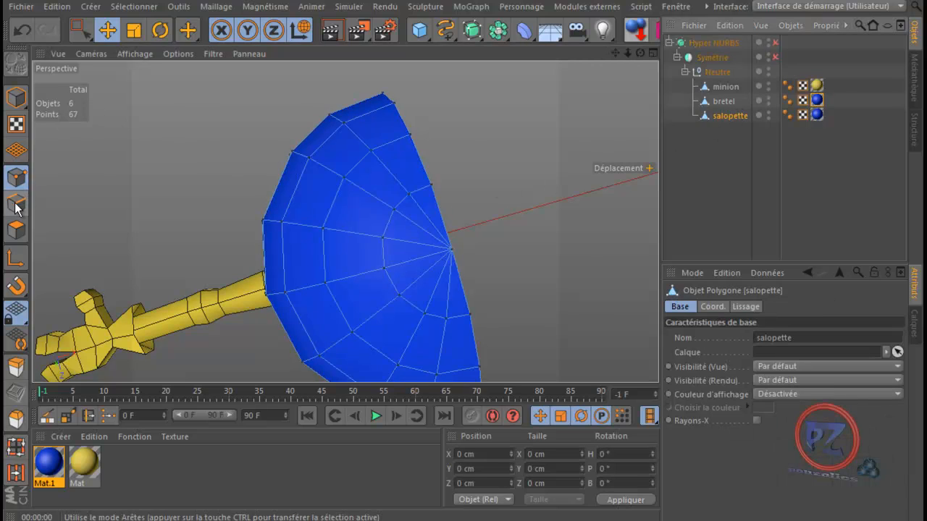
{"action": "left_click", "coordinate": [425, 219]}
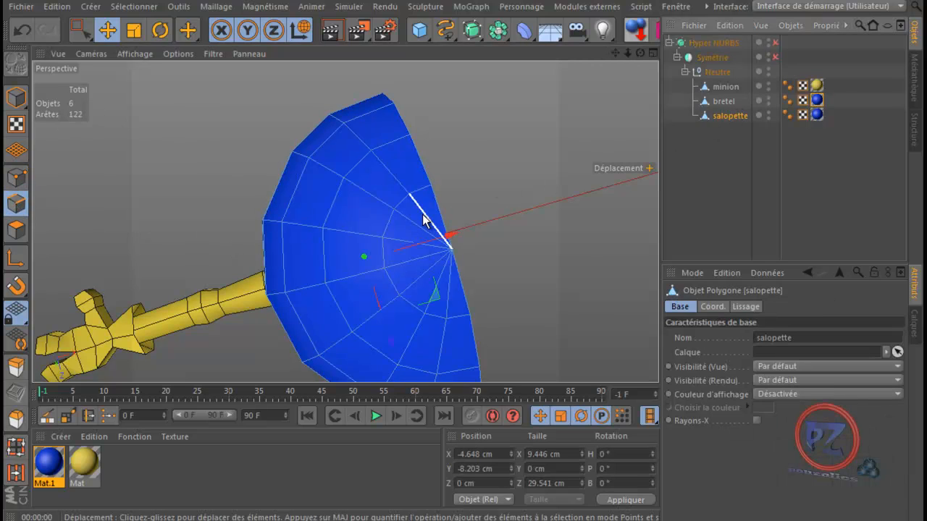
{"action": "left_click", "coordinate": [420, 214]}
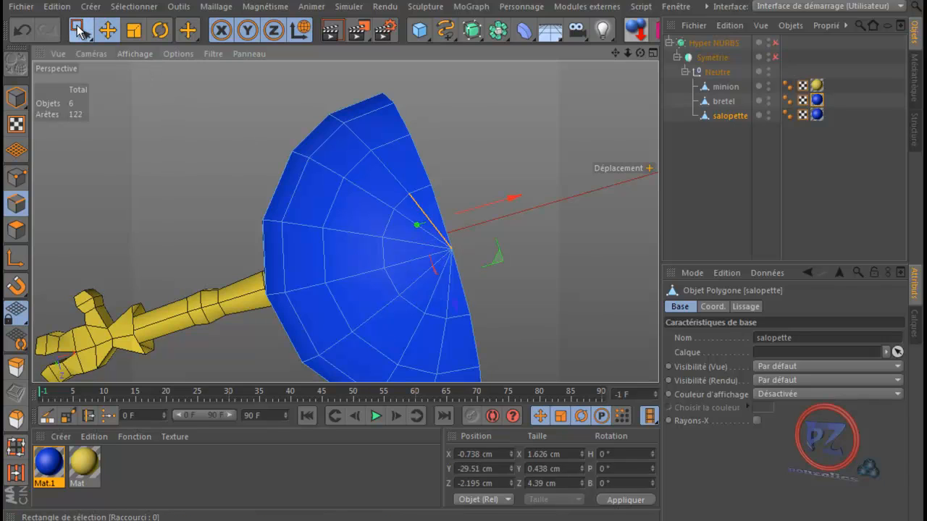
{"action": "left_click_drag", "start_coordinate": [80, 30], "coordinate": [154, 46]}
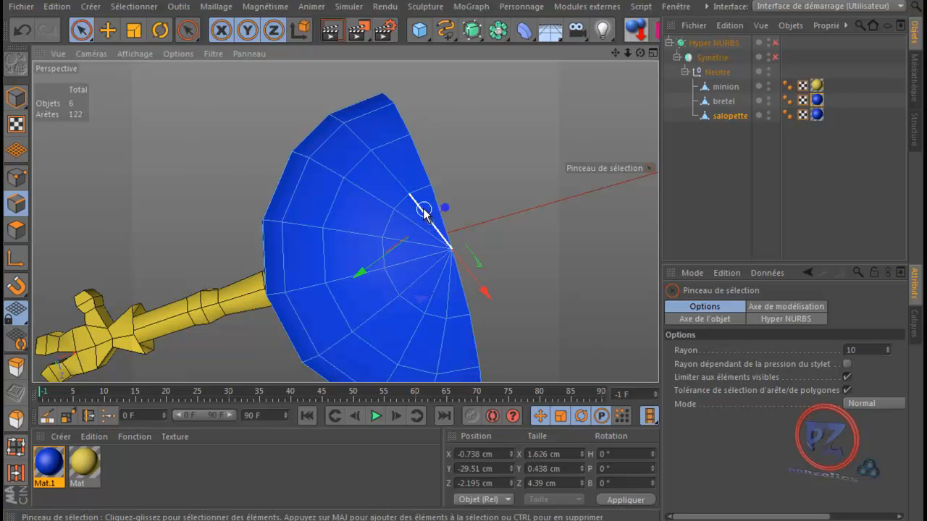
{"action": "mouse_move", "coordinate": [420, 205]}
{"action": "left_mouse_down"}
{"action": "mouse_move", "coordinate": [412, 246]}
{"action": "mouse_move", "coordinate": [445, 305]}
{"action": "mouse_move", "coordinate": [484, 287]}
{"action": "mouse_move", "coordinate": [521, 204]}
{"action": "left_mouse_up"}
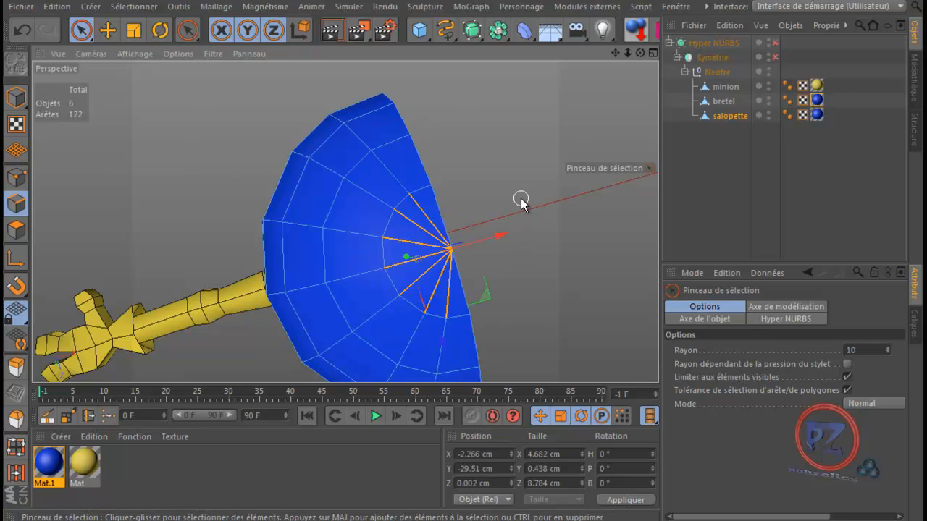
{"action": "right_click", "coordinate": [522, 202]}
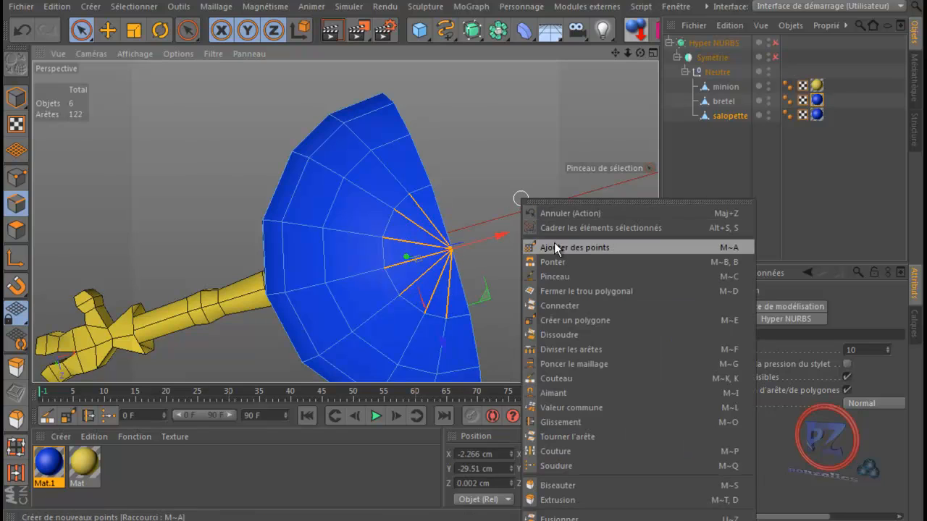
{"action": "left_click", "coordinate": [562, 334]}
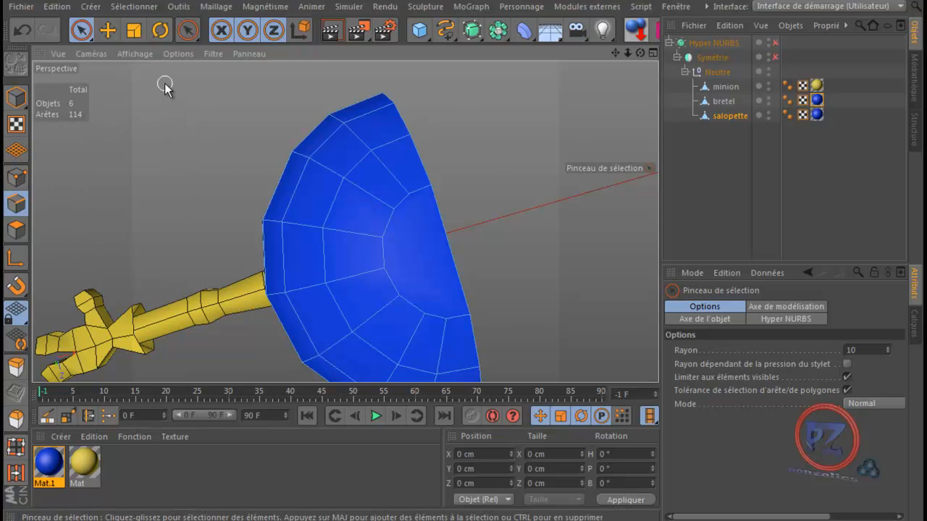
- With the Knife in Ligne mode, cut between the two ends of the salopette's inner ring, parallel to the open border
{"action": "key", "text": "k"}
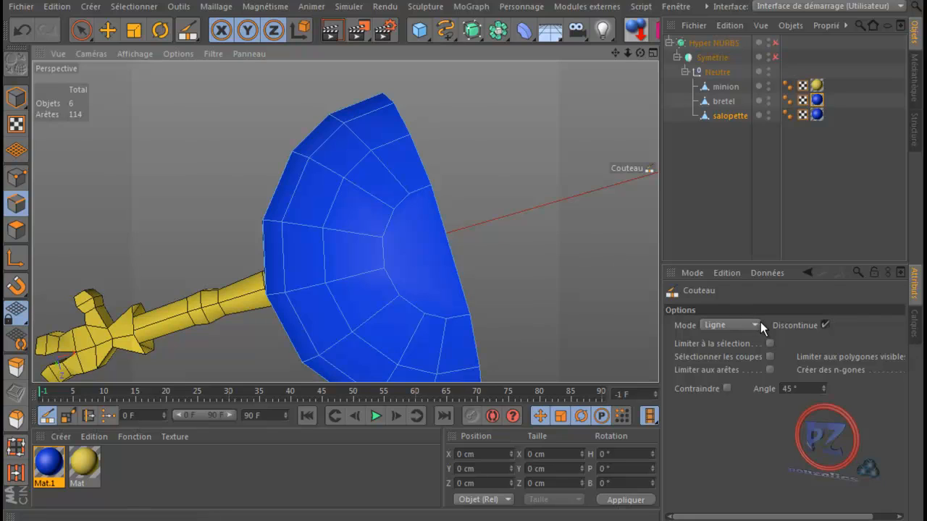
{"action": "left_click_drag", "start_coordinate": [755, 519], "coordinate": [795, 518]}
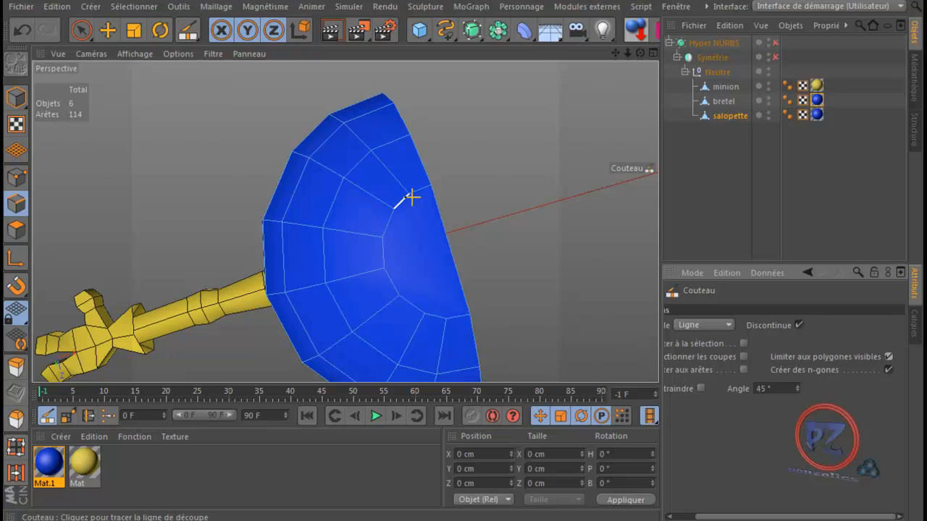
{"action": "left_click_drag", "start_coordinate": [409, 194], "coordinate": [446, 318]}
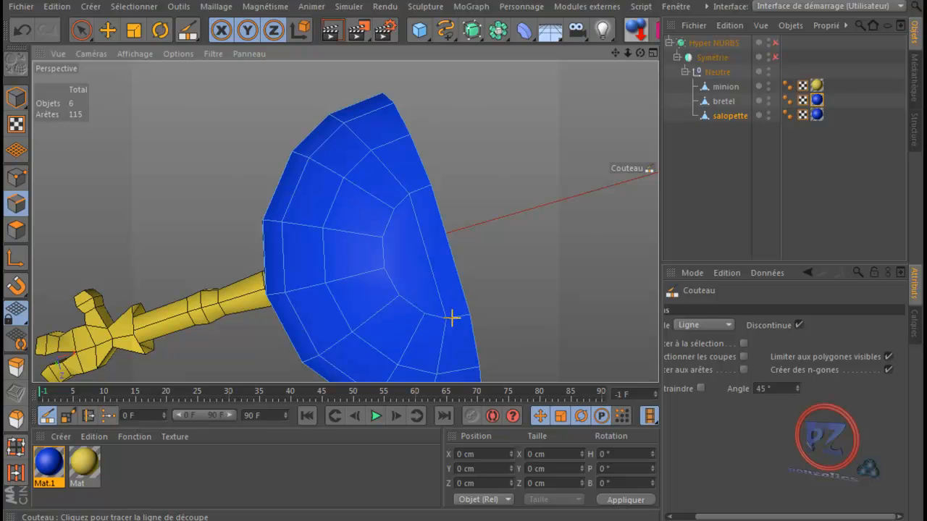
- Make three parallel knife cuts from the inner ring's three middle points through the salopette's open border
{"action": "mouse_move", "coordinate": [640, 52]}
{"action": "left_mouse_down"}
{"action": "mouse_move", "coordinate": [462, 309]}
{"action": "mouse_move", "coordinate": [452, 301]}
{"action": "mouse_move", "coordinate": [464, 301]}
{"action": "left_mouse_up"}
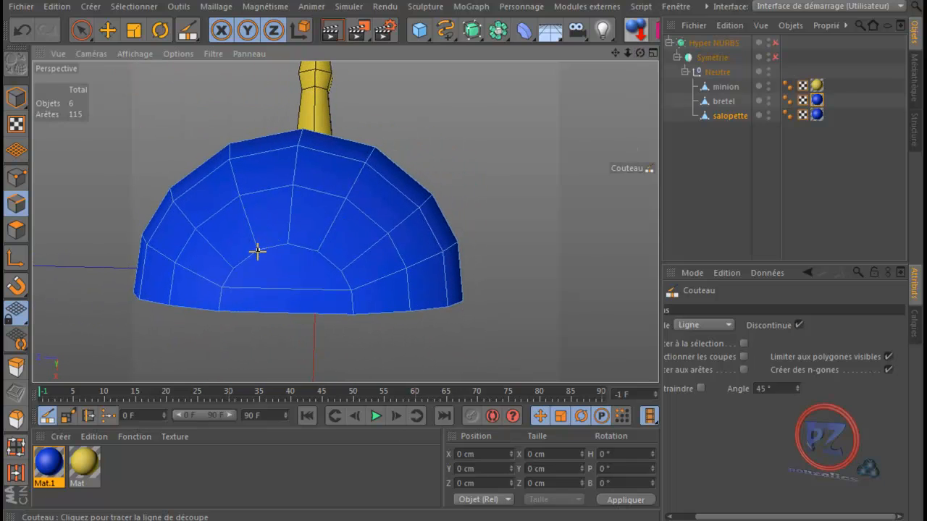
{"action": "left_click_drag", "start_coordinate": [257, 251], "coordinate": [254, 335]}
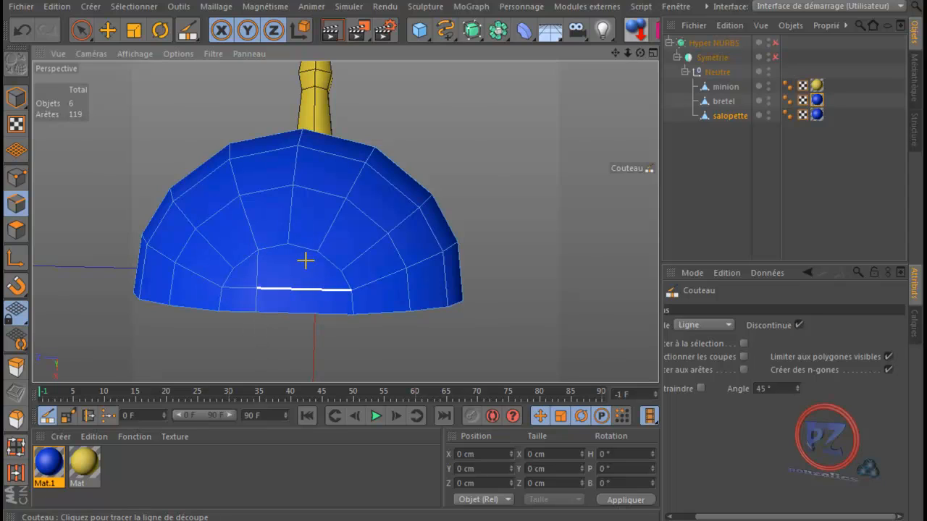
{"action": "left_click_drag", "start_coordinate": [319, 252], "coordinate": [306, 326]}
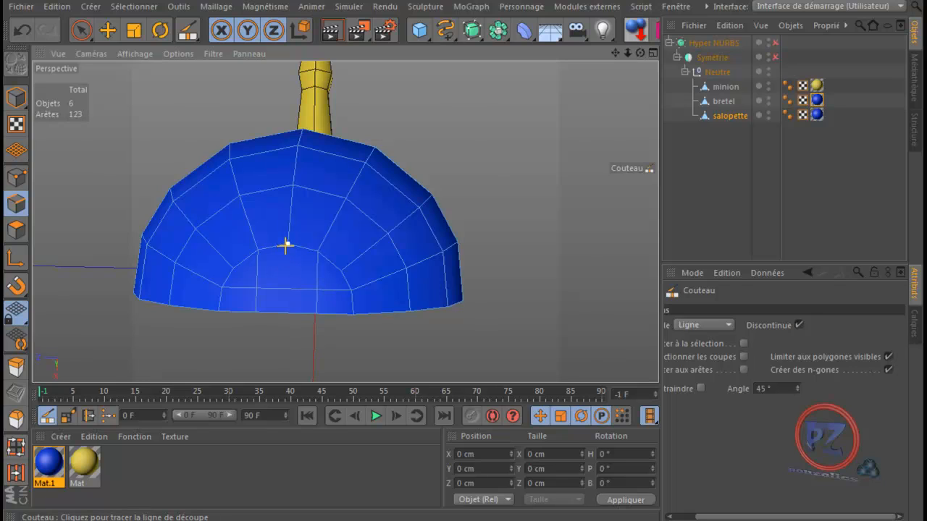
{"action": "left_click_drag", "start_coordinate": [286, 244], "coordinate": [285, 324]}
- Shift the middle cut's two points along X to about -0.38 cm and -4.81 cm, shaping a hexagonal leg outline
{"action": "left_click", "coordinate": [108, 31]}
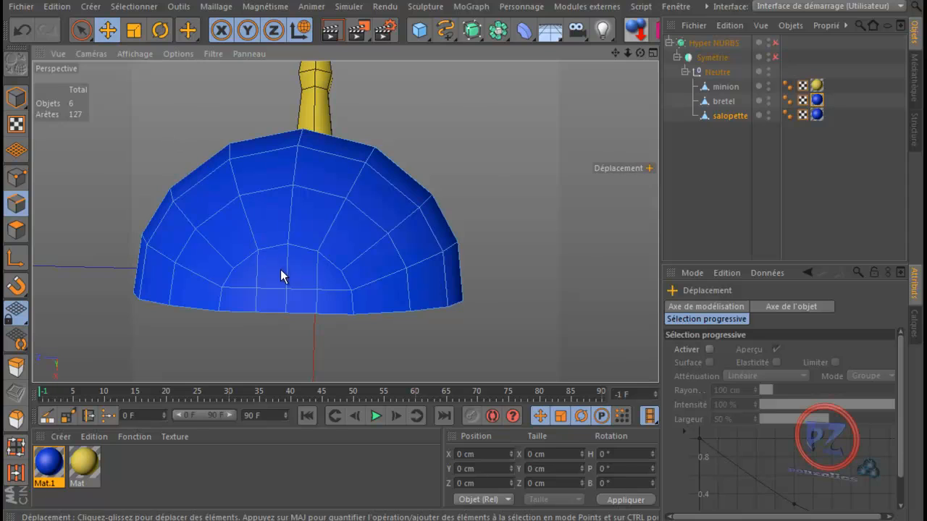
{"action": "left_click", "coordinate": [16, 177]}
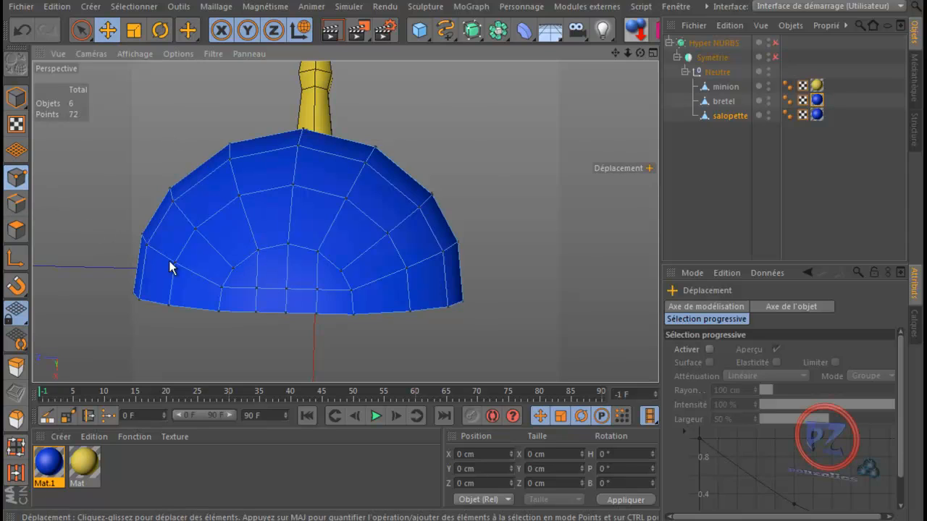
{"action": "left_click", "coordinate": [287, 291]}
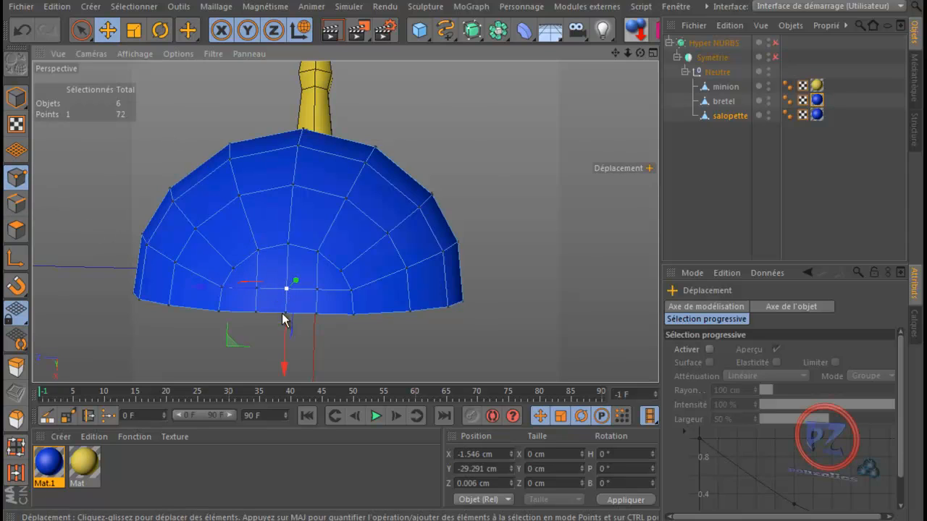
{"action": "left_click_drag", "start_coordinate": [282, 367], "coordinate": [463, 301]}
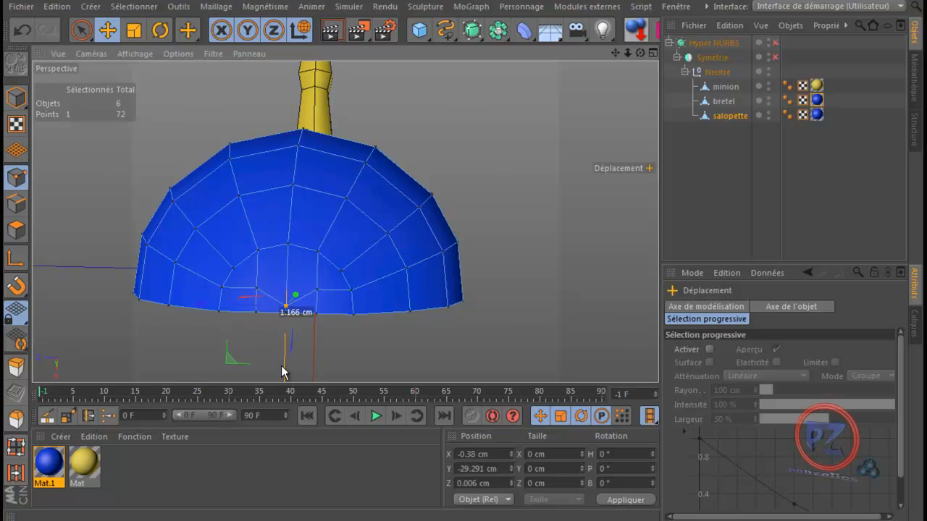
{"action": "left_click", "coordinate": [287, 246]}
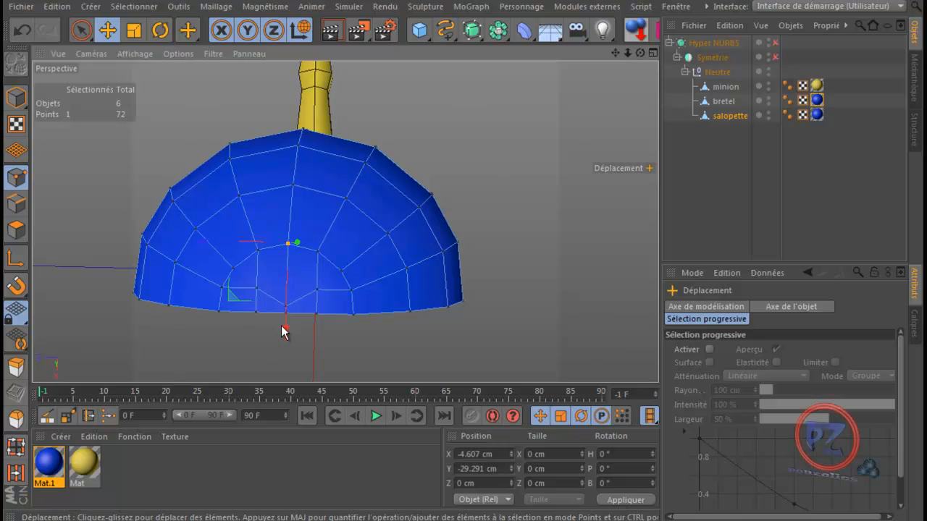
{"action": "left_click_drag", "start_coordinate": [283, 332], "coordinate": [286, 331]}
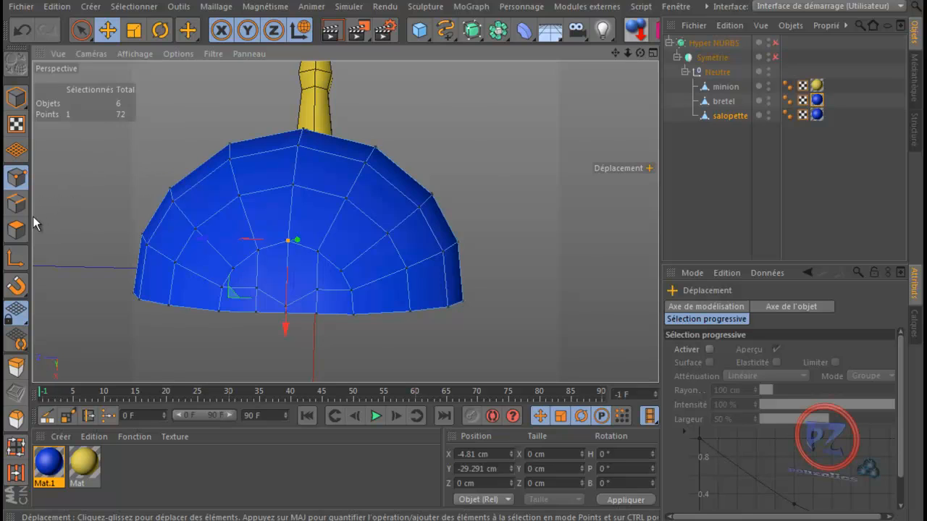
- Select the two polygons forming the hexagon on the salopette's underside and extrude them downward by 0.55 cm
{"action": "left_click", "coordinate": [16, 229]}
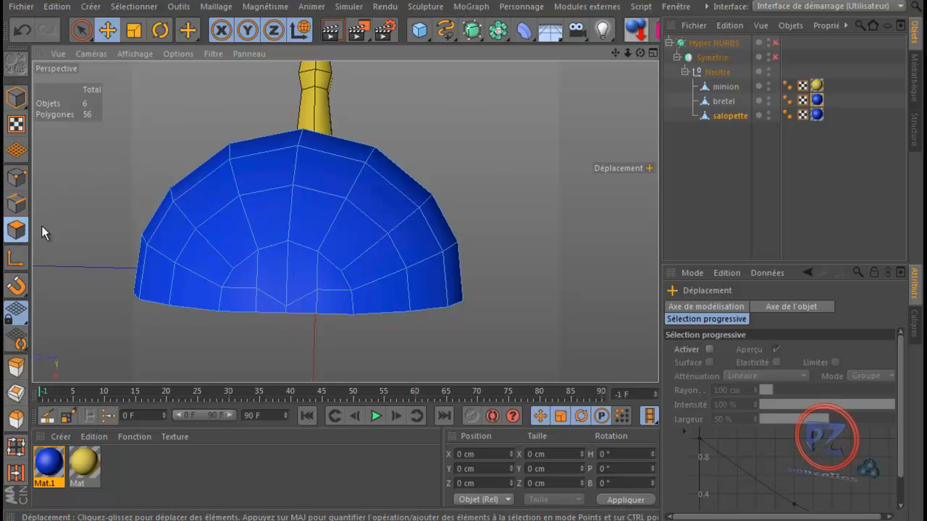
{"action": "left_click", "coordinate": [278, 269]}
{"action": "left_click", "coordinate": [302, 273], "text": "shift"}
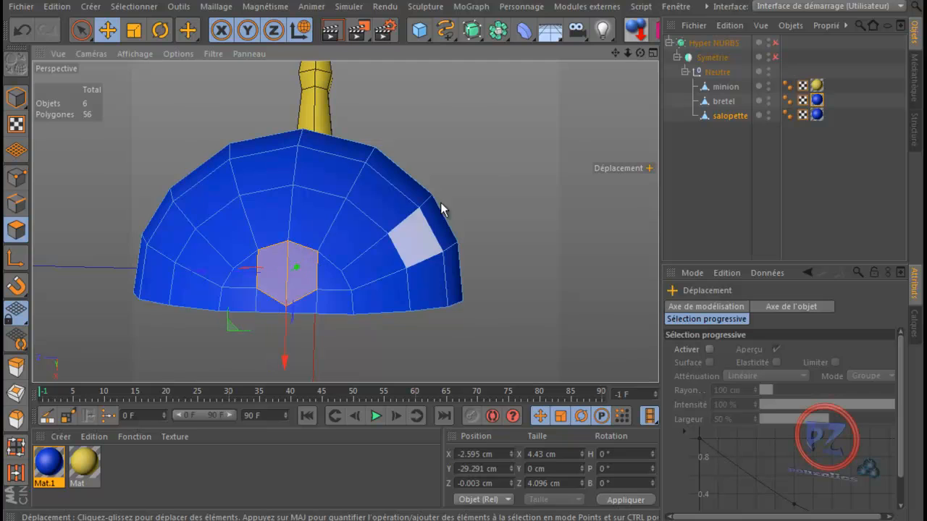
{"action": "scroll", "coordinate": [517, 134], "scroll_direction": "down", "scroll_amount": 3}
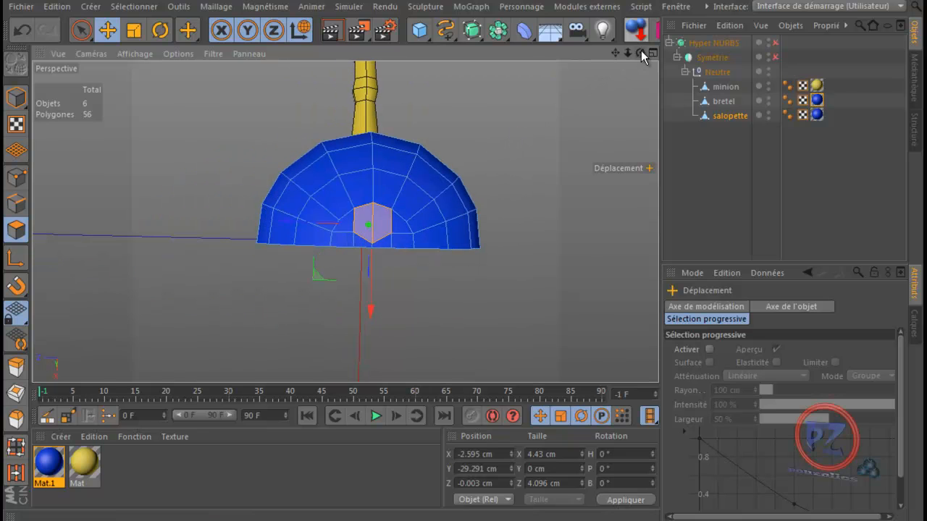
{"action": "left_click_drag", "start_coordinate": [640, 52], "coordinate": [463, 305]}
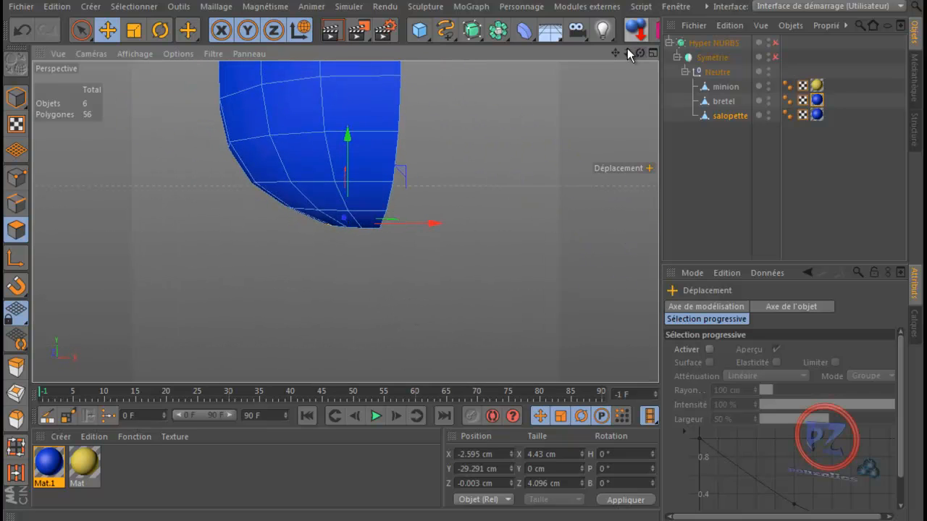
{"action": "left_click_drag", "start_coordinate": [614, 51], "coordinate": [609, 92]}
{"action": "left_click_drag", "start_coordinate": [615, 53], "coordinate": [462, 286]}
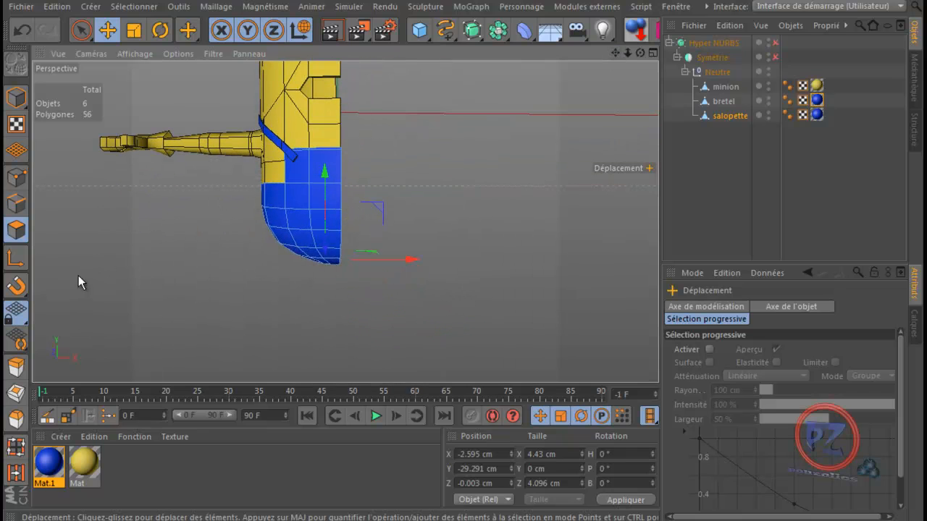
{"action": "left_click", "coordinate": [17, 367]}
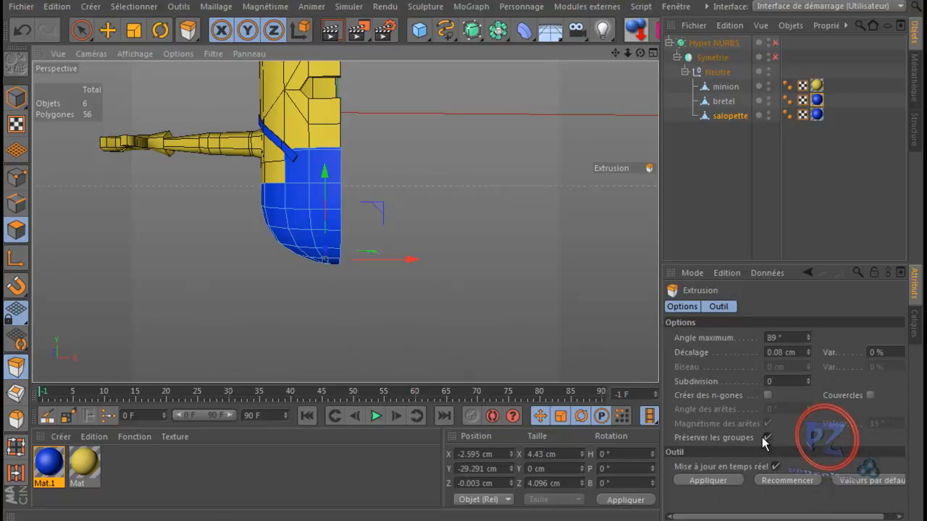
{"action": "scroll", "coordinate": [377, 197], "scroll_direction": "up", "scroll_amount": 8}
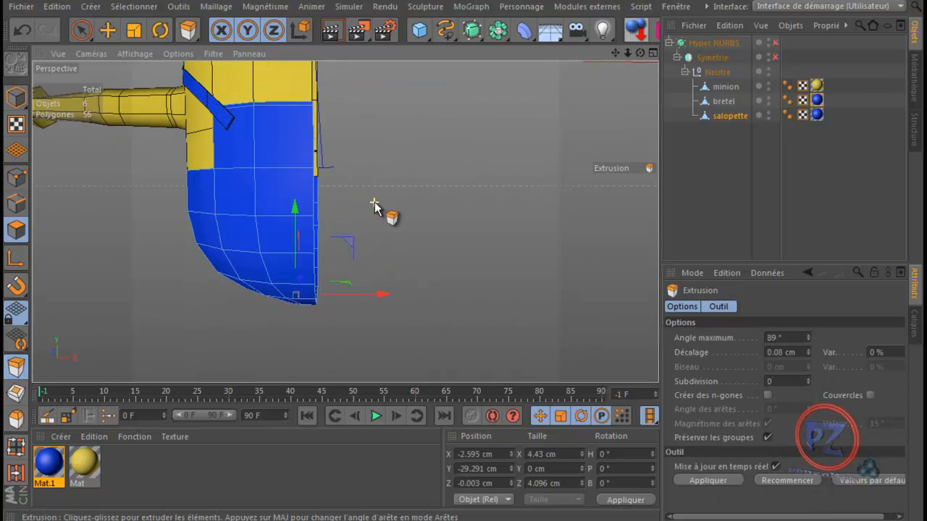
{"action": "scroll", "coordinate": [466, 299], "scroll_direction": "up", "scroll_amount": 5}
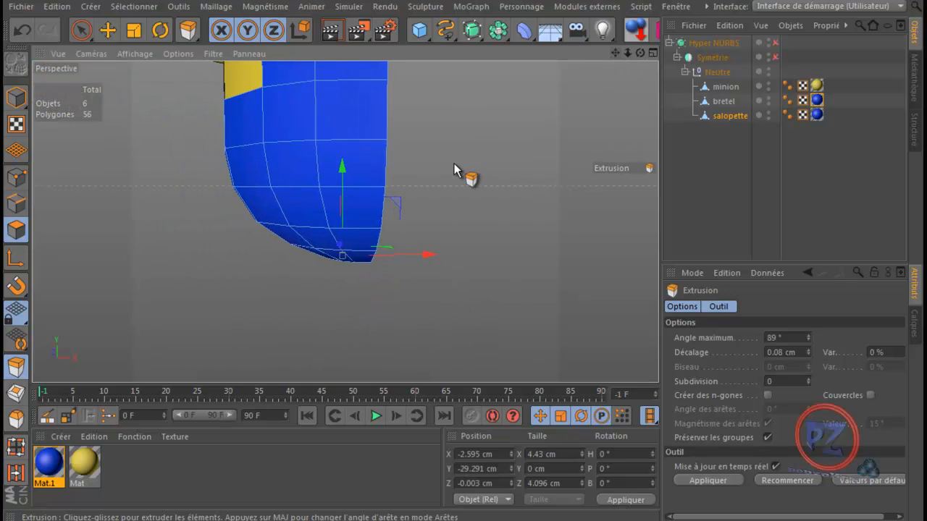
{"action": "left_click_drag", "start_coordinate": [453, 163], "coordinate": [463, 302]}
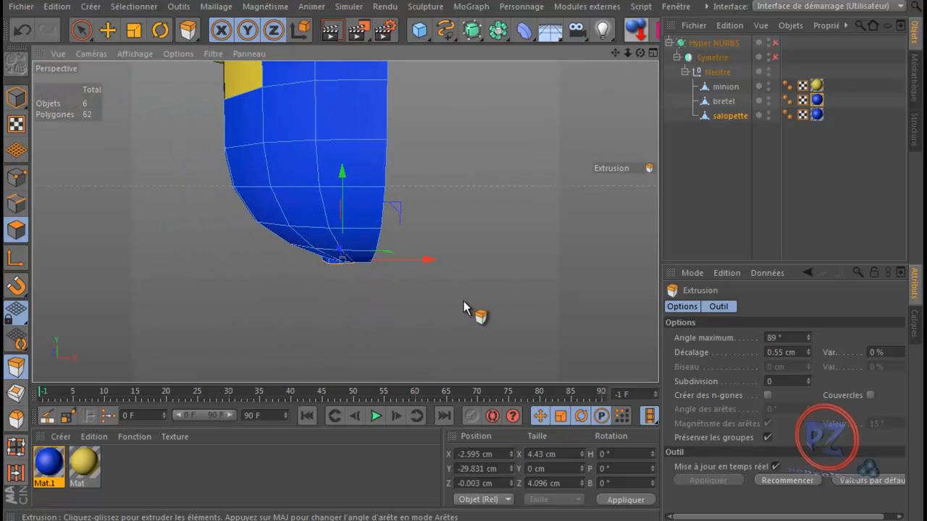
- Extrude the hexagonal leg face further downward in two more segments, using an offset of 0.92 cm for the last
{"action": "left_click_drag", "start_coordinate": [640, 53], "coordinate": [540, 175]}
{"action": "left_click_drag", "start_coordinate": [615, 54], "coordinate": [462, 307]}
{"action": "scroll", "coordinate": [532, 181], "scroll_direction": "down", "scroll_amount": 3}
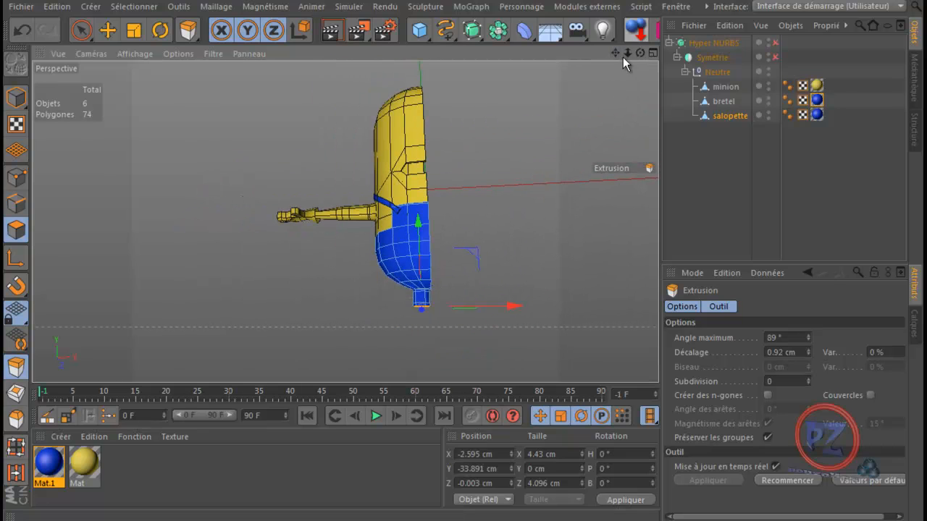
{"action": "left_click_drag", "start_coordinate": [641, 53], "coordinate": [554, 236]}
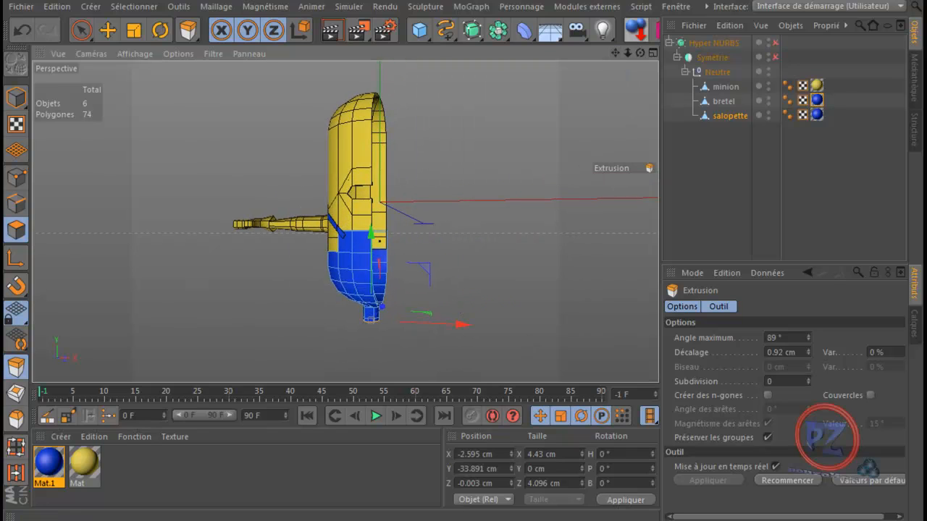
- Switch to the minion reference picture in Windows Live Photo Gallery and examine the shape and spacing of the legs
{"action": "mouse_move", "coordinate": [585, 520]}
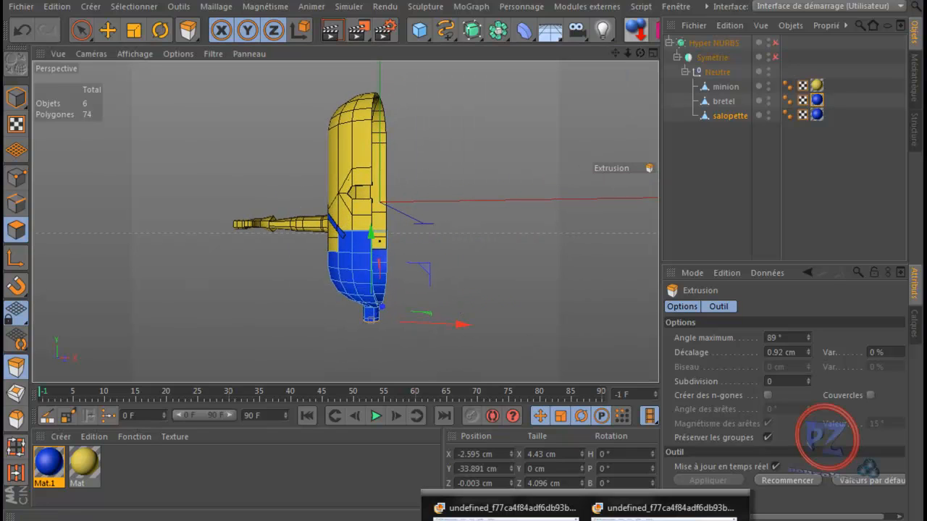
{"action": "left_click", "coordinate": [730, 509]}
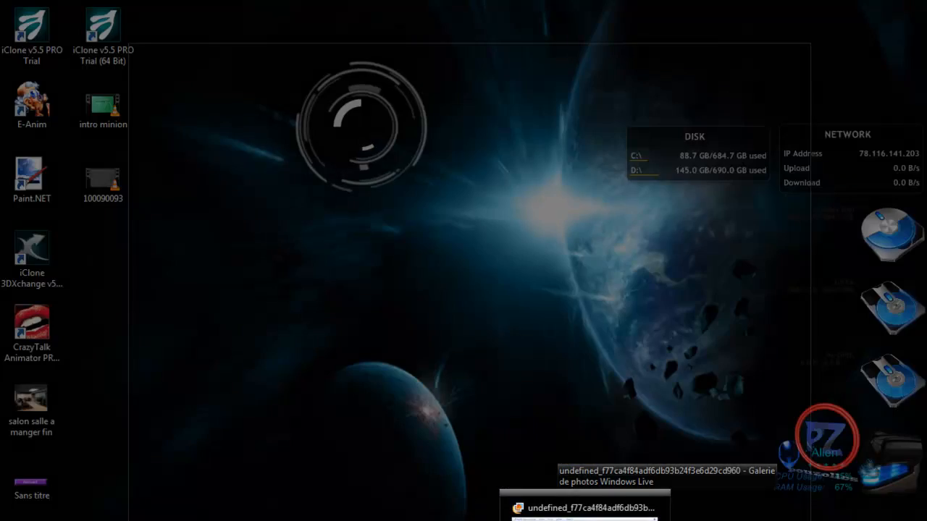
{"action": "left_click", "coordinate": [585, 520]}
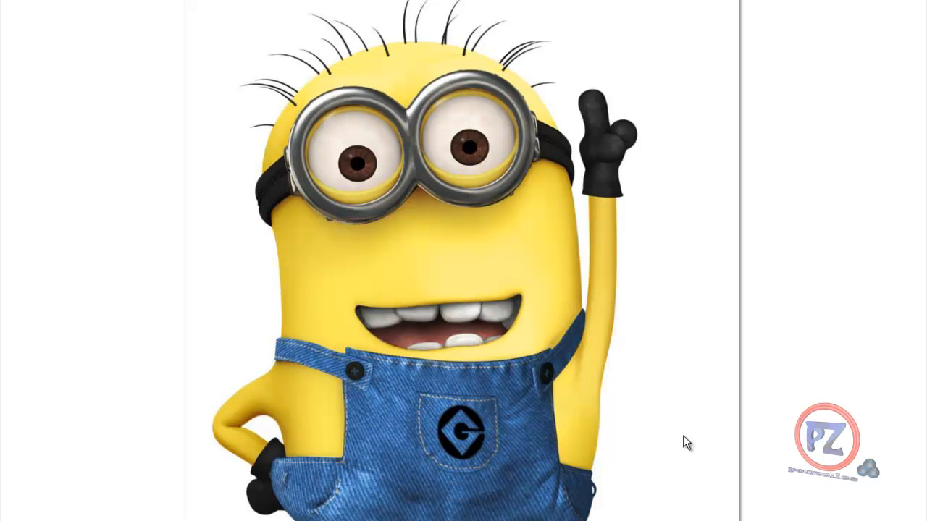
{"action": "left_click", "coordinate": [881, 0]}
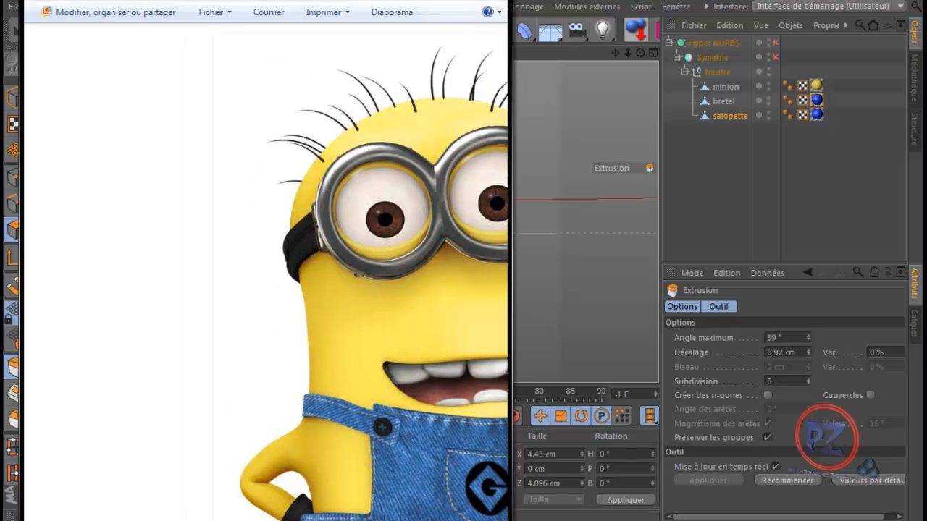
{"action": "left_click_drag", "start_coordinate": [415, 0], "coordinate": [414, 0]}
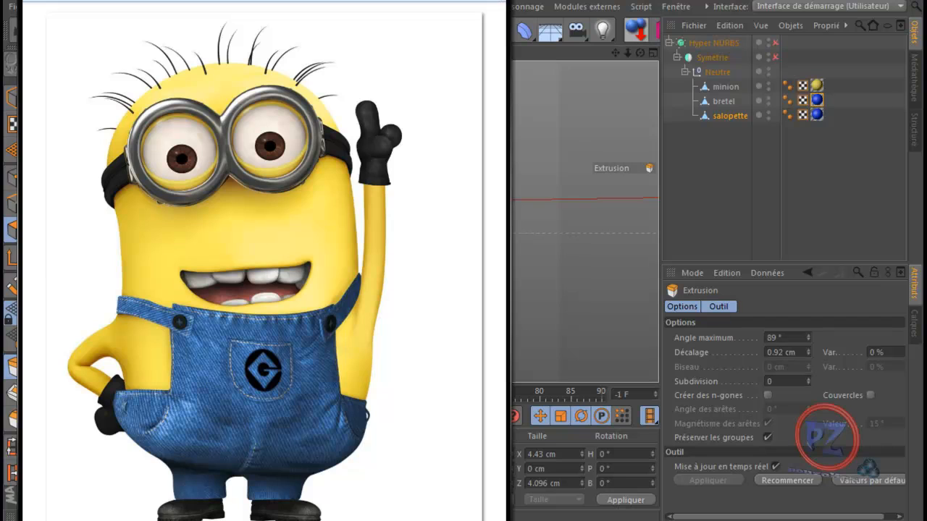
{"action": "left_click", "coordinate": [440, 0]}
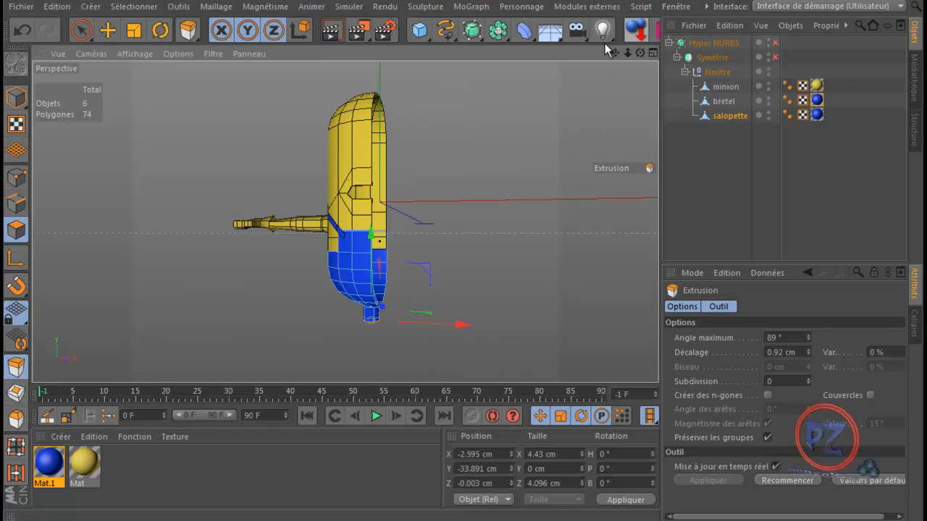
- Delete the two polygons capping the lower end of the extruded leg
{"action": "left_click_drag", "start_coordinate": [467, 301], "coordinate": [462, 300]}
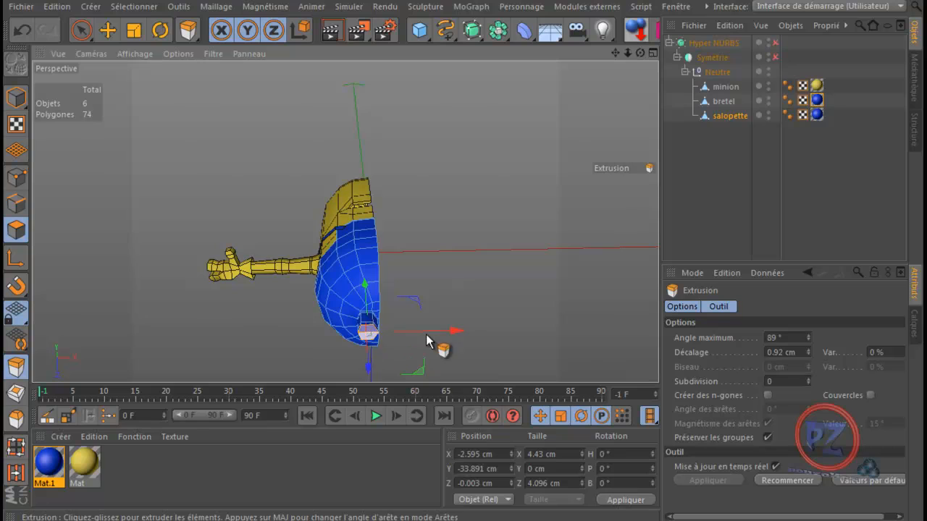
{"action": "key", "text": "Delete"}
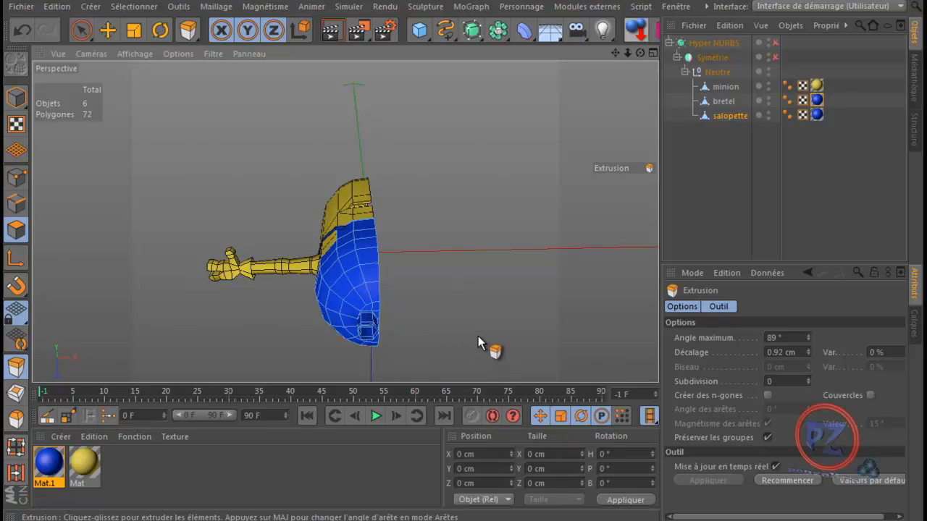
{"action": "left_click_drag", "start_coordinate": [640, 52], "coordinate": [463, 302]}
- Reactivate the Symétrie object, toggle the Hyper NURBS smoothing on and back off, and inspect both legs
{"action": "left_click", "coordinate": [774, 43]}
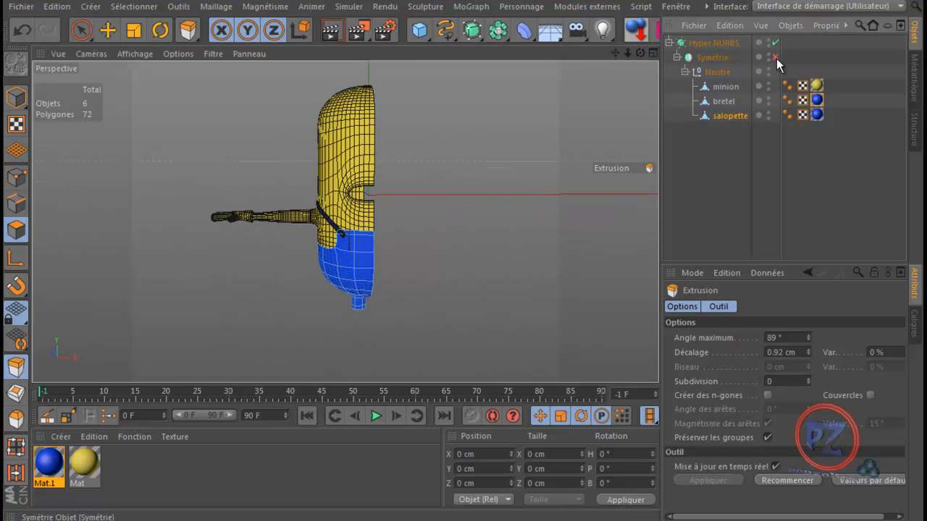
{"action": "left_click", "coordinate": [775, 57]}
{"action": "left_click_drag", "start_coordinate": [640, 53], "coordinate": [462, 302]}
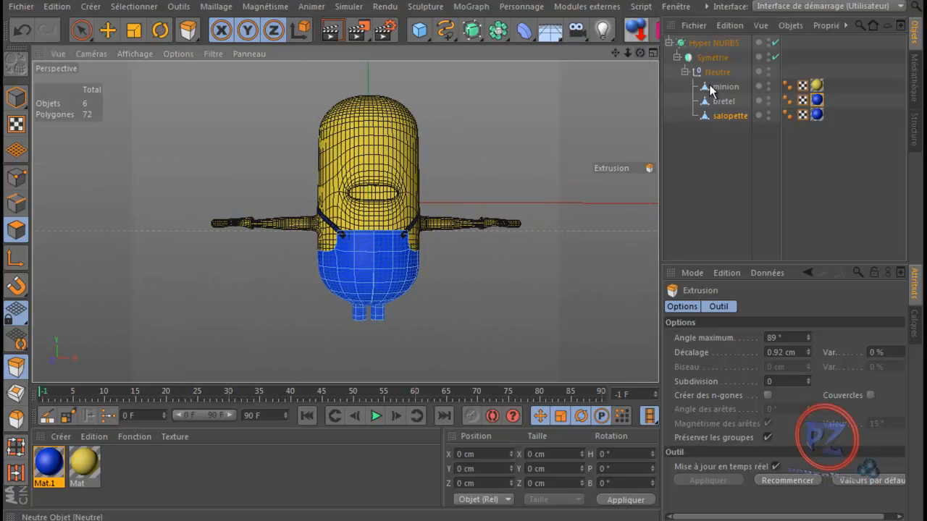
{"action": "left_click", "coordinate": [775, 44]}
{"action": "scroll", "coordinate": [374, 312], "scroll_direction": "up", "scroll_amount": 10}
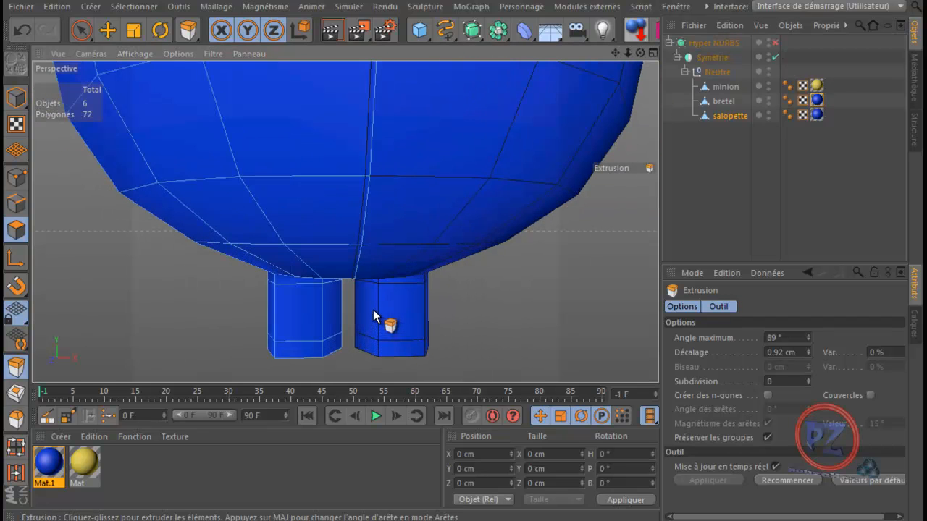
{"action": "scroll", "coordinate": [373, 307], "scroll_direction": "down", "scroll_amount": 8}
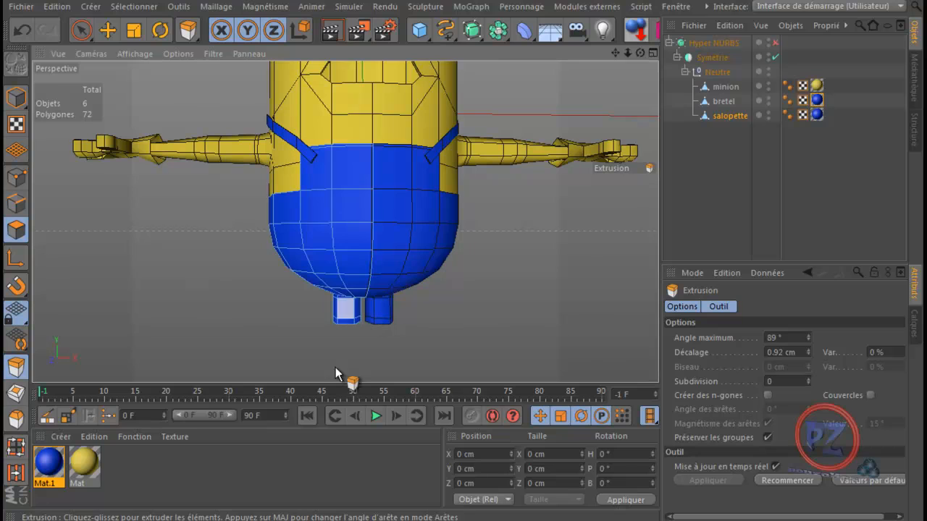
{"action": "scroll", "coordinate": [380, 338], "scroll_direction": "down", "scroll_amount": 3}
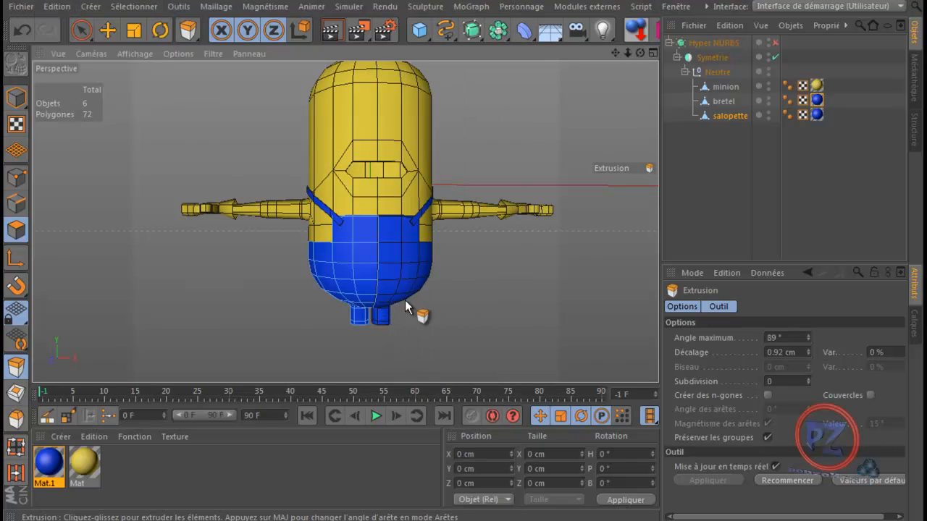
{"action": "mouse_move", "coordinate": [639, 52]}
{"action": "left_mouse_down"}
{"action": "mouse_move", "coordinate": [461, 301]}
{"action": "mouse_move", "coordinate": [558, 107]}
{"action": "left_mouse_up"}
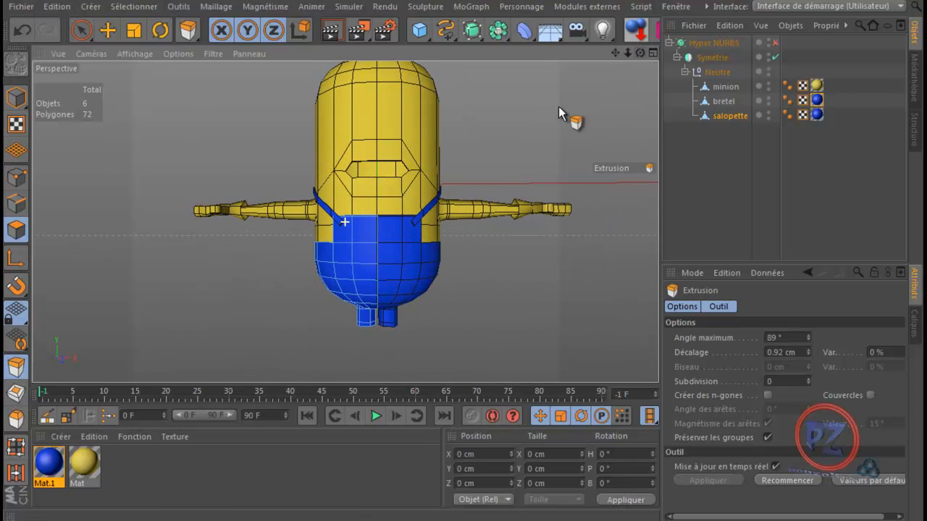
- Loop-select the four horizontal edge rings around the salopette's leg, from its junction with the body to its open end
{"action": "left_click", "coordinate": [17, 179]}
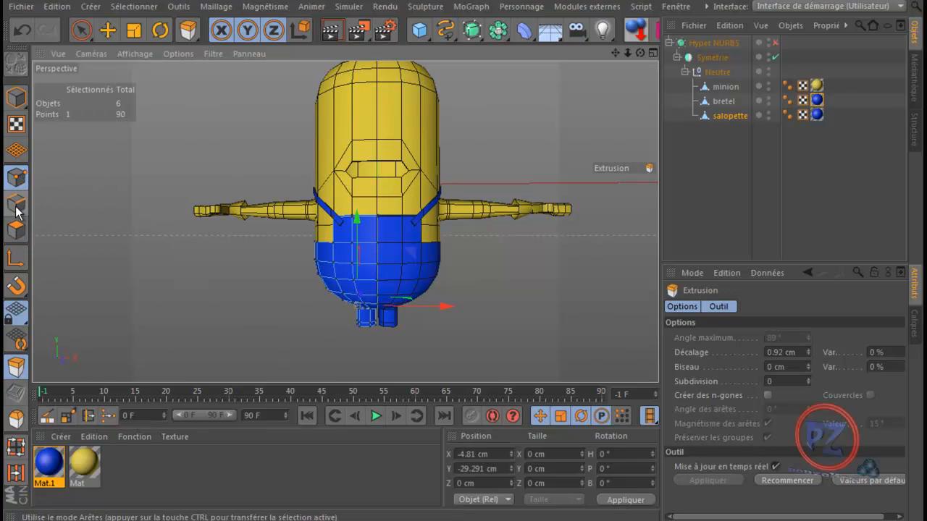
{"action": "left_click", "coordinate": [18, 210]}
{"action": "scroll", "coordinate": [331, 282], "scroll_direction": "up", "scroll_amount": 3}
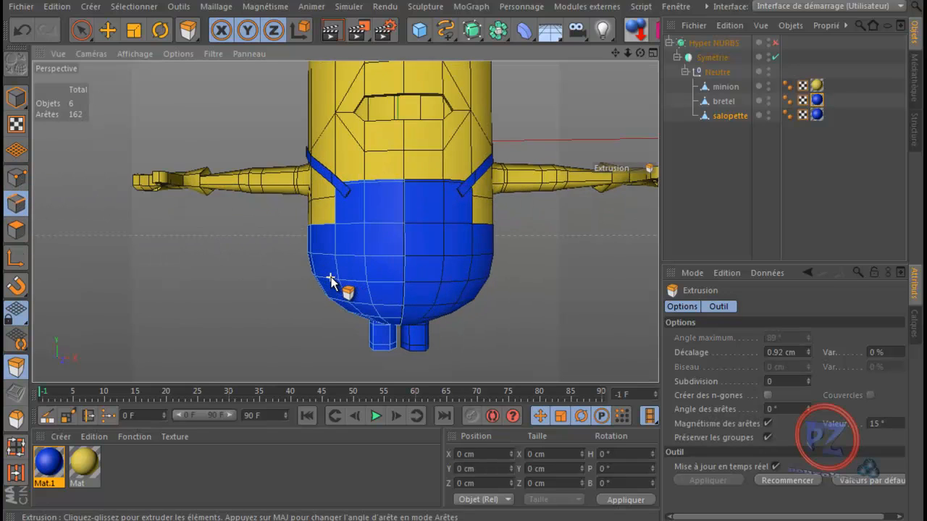
{"action": "scroll", "coordinate": [355, 309], "scroll_direction": "up", "scroll_amount": 4}
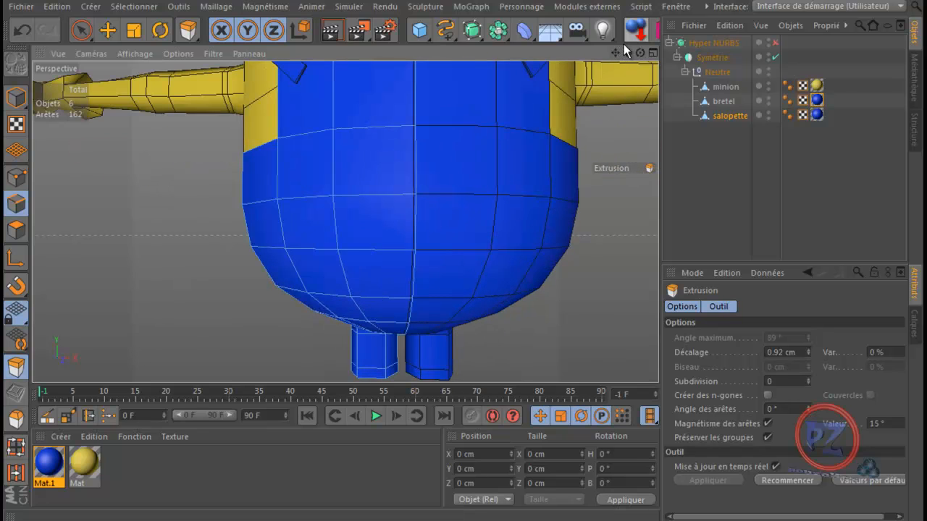
{"action": "left_click_drag", "start_coordinate": [640, 51], "coordinate": [614, 53]}
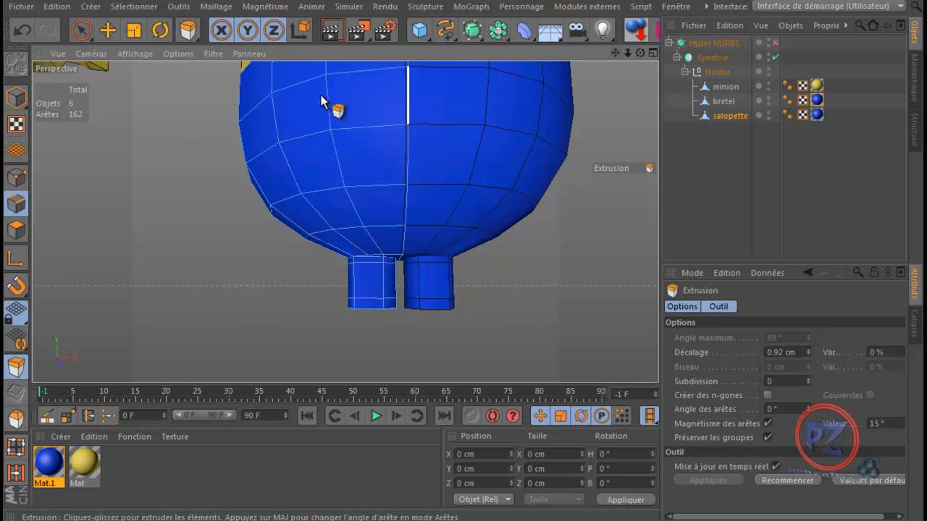
{"action": "right_click", "coordinate": [96, 129]}
{"action": "left_click", "coordinate": [161, 171]}
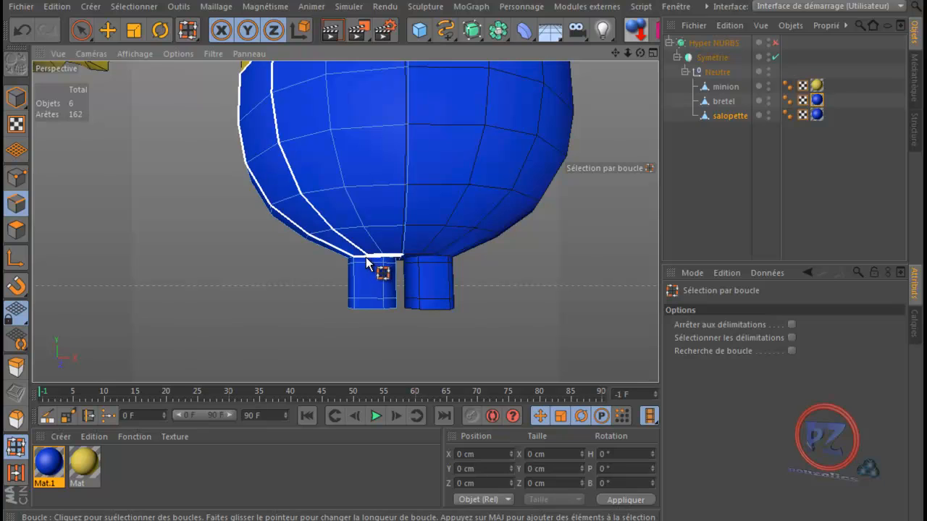
{"action": "scroll", "coordinate": [354, 262], "scroll_direction": "up", "scroll_amount": 6}
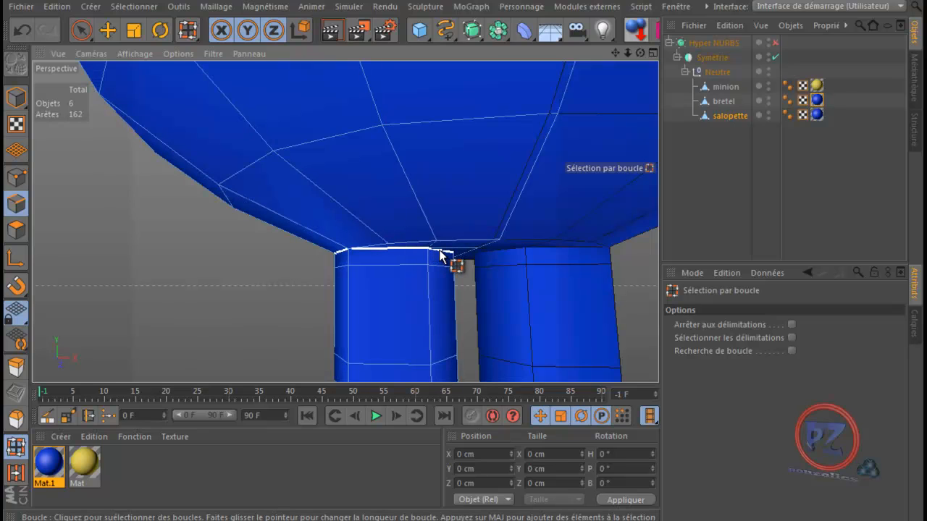
{"action": "left_click", "coordinate": [439, 255]}
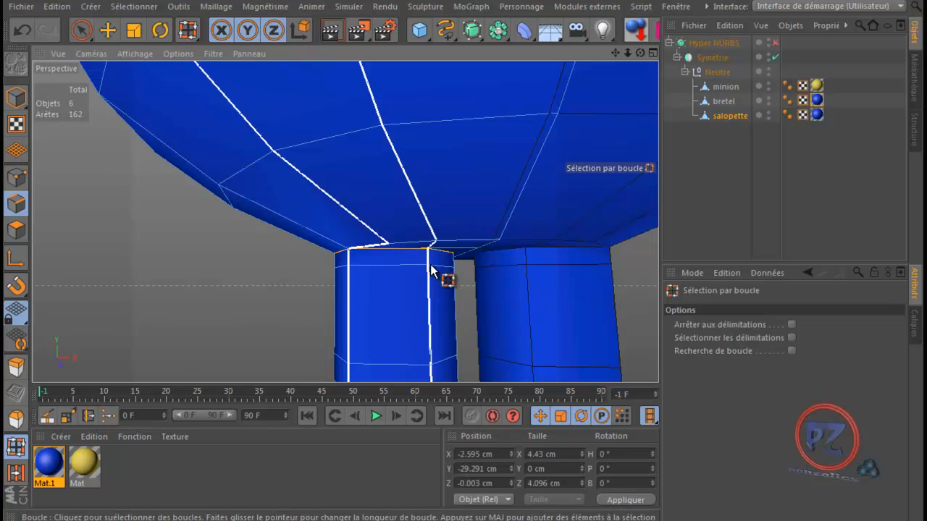
{"action": "left_click", "coordinate": [419, 265], "text": "shift"}
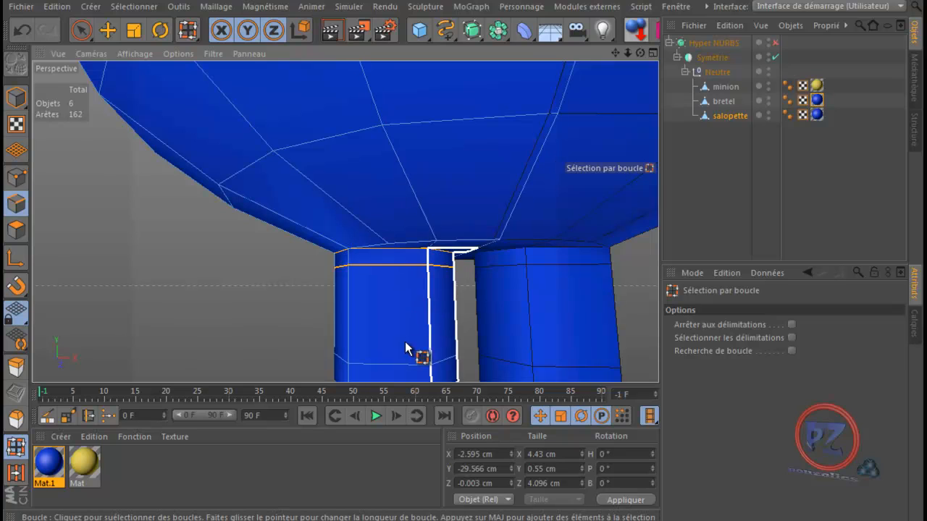
{"action": "left_click", "coordinate": [403, 363], "text": "shift"}
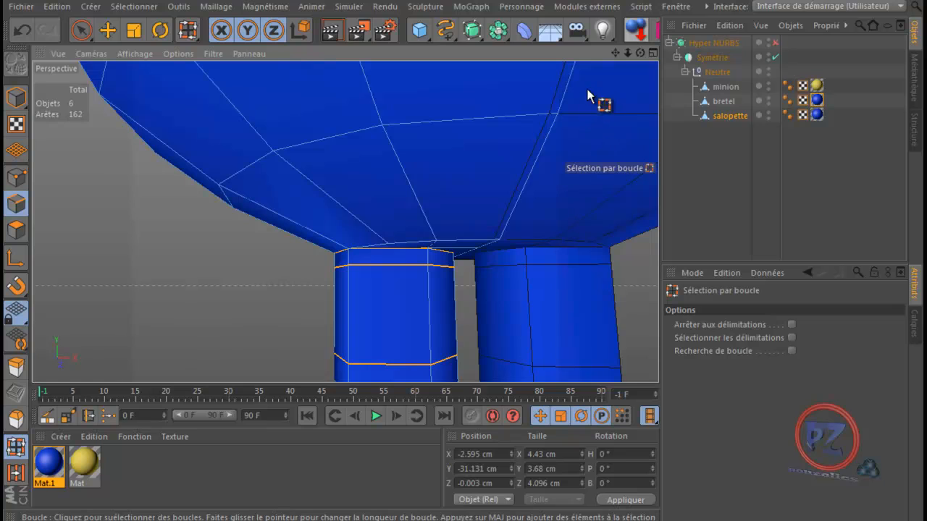
{"action": "left_click_drag", "start_coordinate": [614, 55], "coordinate": [462, 298]}
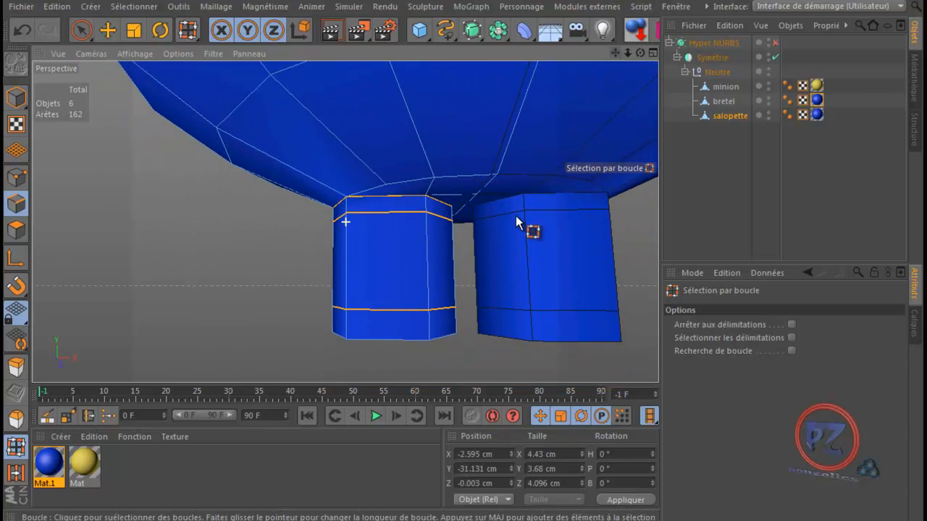
{"action": "left_click", "coordinate": [380, 340], "text": "shift"}
- Scale the selected leg loops up uniformly to about 4.75 × 4.94 × 4.4 cm
{"action": "scroll", "coordinate": [576, 109], "scroll_direction": "down", "scroll_amount": 5}
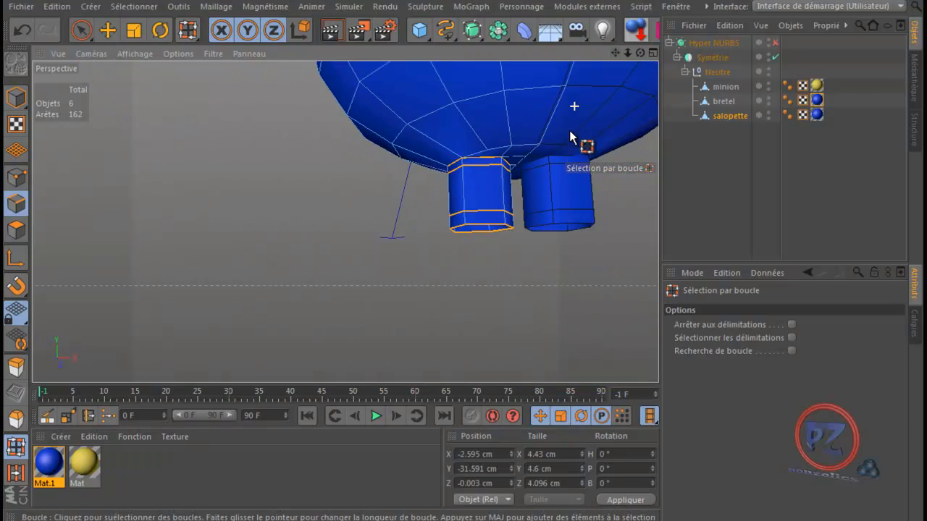
{"action": "left_click_drag", "start_coordinate": [615, 53], "coordinate": [367, 385]}
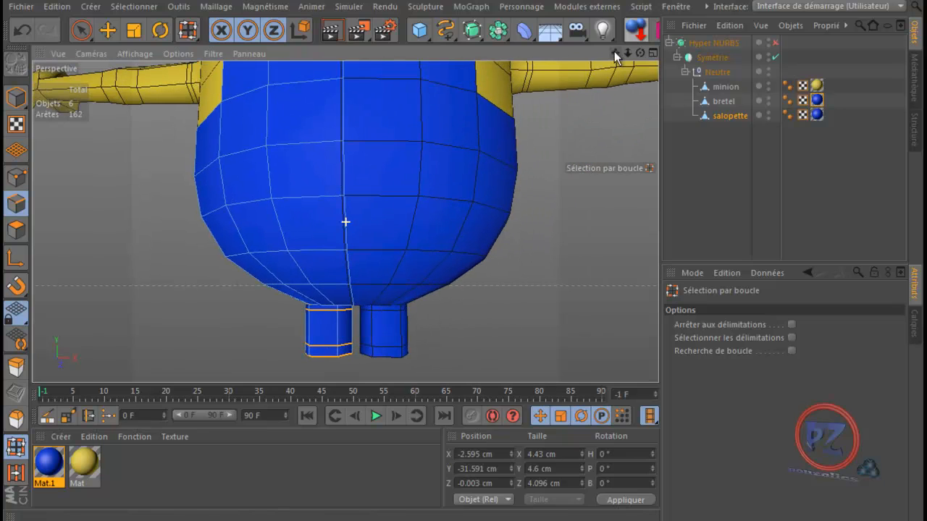
{"action": "scroll", "coordinate": [565, 167], "scroll_direction": "down", "scroll_amount": 4}
{"action": "left_click_drag", "start_coordinate": [615, 53], "coordinate": [463, 308]}
{"action": "scroll", "coordinate": [576, 127], "scroll_direction": "down", "scroll_amount": 3}
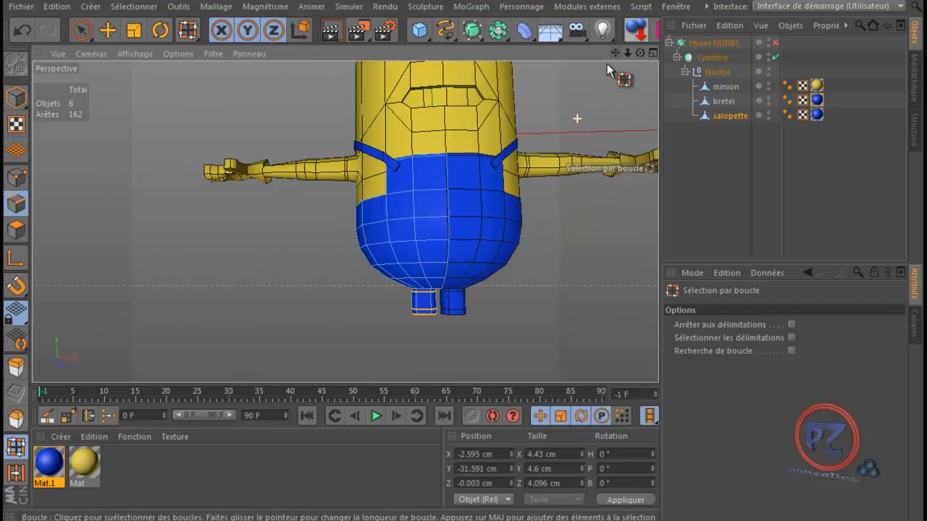
{"action": "left_click_drag", "start_coordinate": [615, 53], "coordinate": [464, 308]}
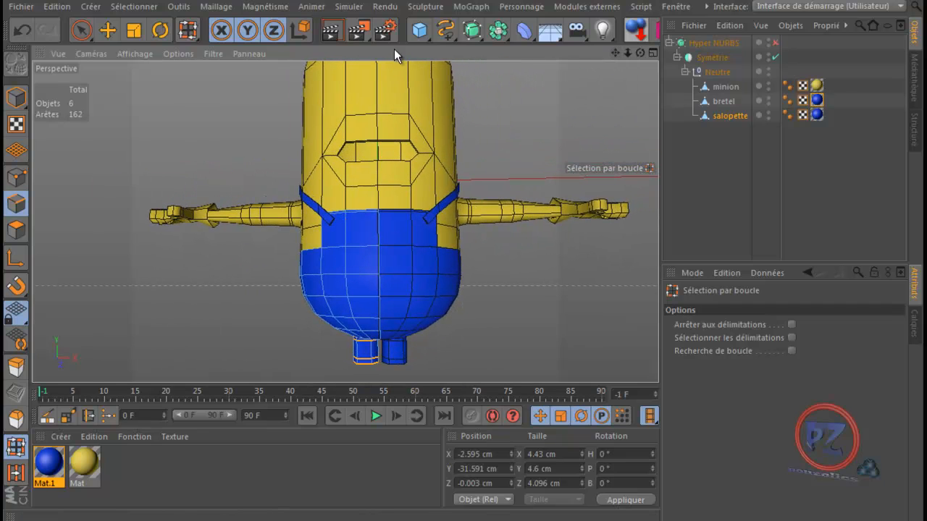
{"action": "left_click", "coordinate": [127, 35]}
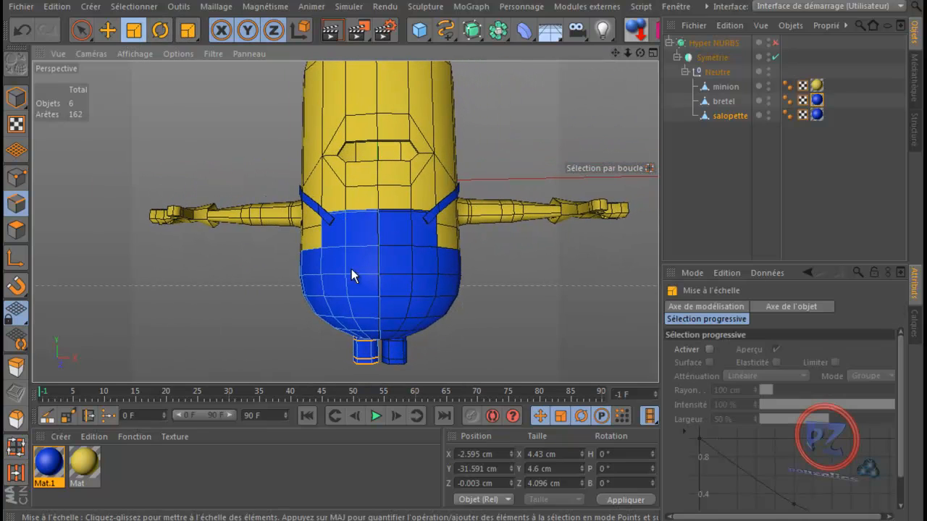
{"action": "left_click_drag", "start_coordinate": [494, 297], "coordinate": [536, 288]}
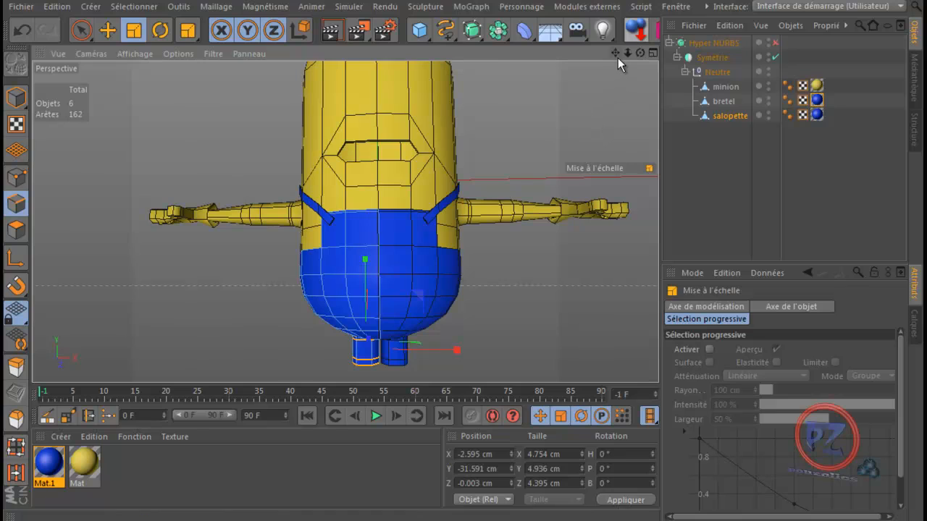
- Move the selected leg loops outward along X to about -3.27 cm, and clear the edge selection
{"action": "left_click", "coordinate": [106, 30]}
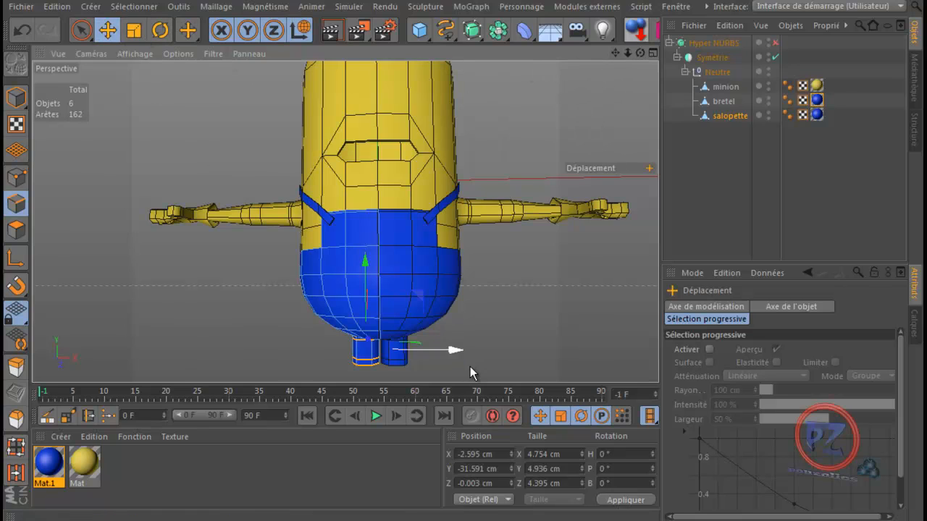
{"action": "left_click_drag", "start_coordinate": [455, 351], "coordinate": [452, 347]}
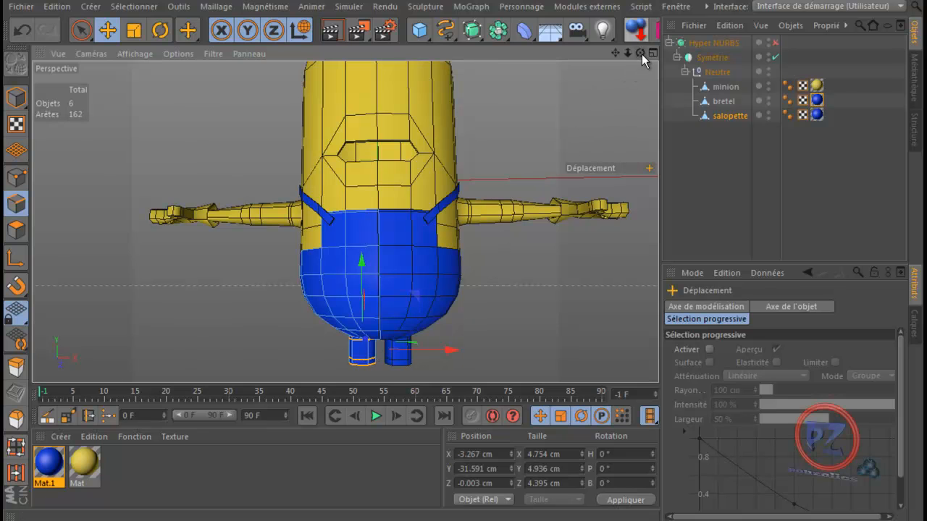
{"action": "mouse_move", "coordinate": [640, 53]}
{"action": "left_mouse_down"}
{"action": "mouse_move", "coordinate": [485, 284]}
{"action": "mouse_move", "coordinate": [463, 299]}
{"action": "left_mouse_up"}
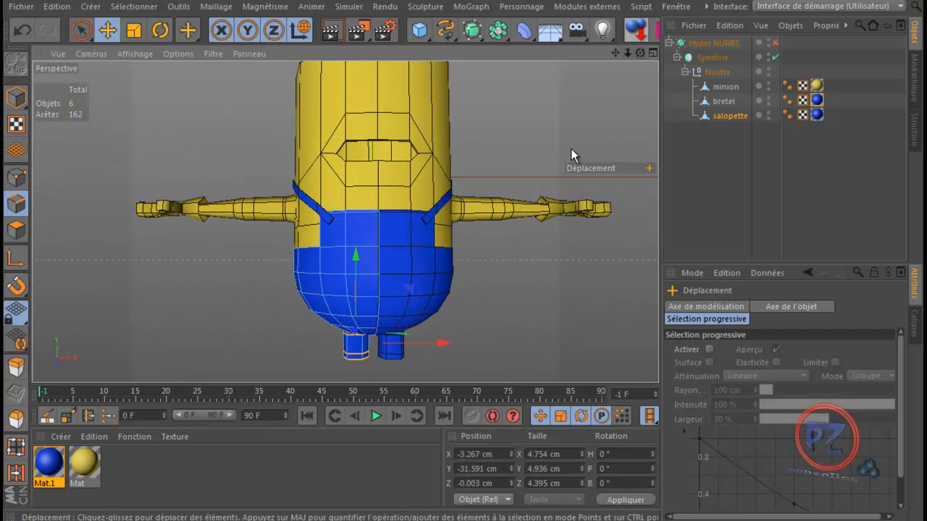
{"action": "left_click", "coordinate": [503, 316]}
- Switch the salopette to point editing, select the outer point at the leg's junction with the body, and show the Front view full size
{"action": "scroll", "coordinate": [504, 317], "scroll_direction": "up", "scroll_amount": 2}
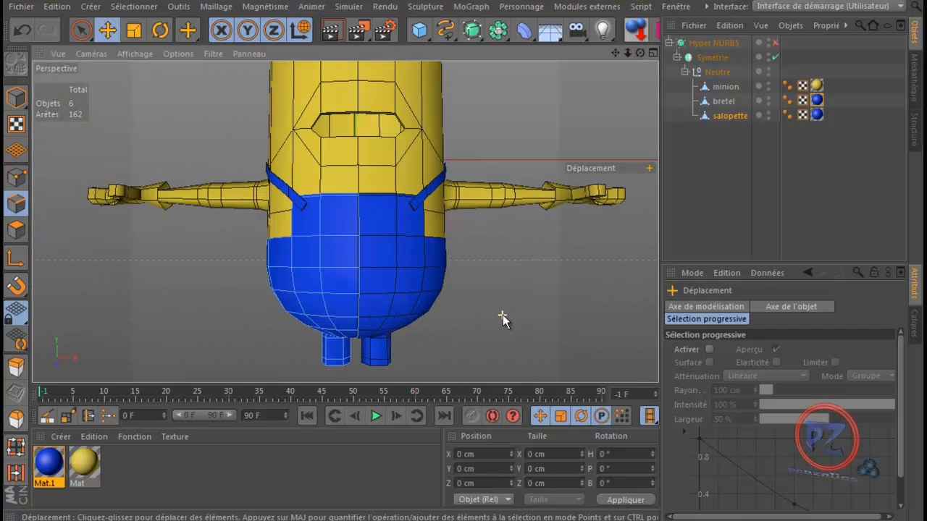
{"action": "scroll", "coordinate": [502, 314], "scroll_direction": "up", "scroll_amount": 1}
{"action": "left_click_drag", "start_coordinate": [640, 53], "coordinate": [463, 301]}
{"action": "left_click", "coordinate": [16, 177]}
{"action": "left_click", "coordinate": [280, 319]}
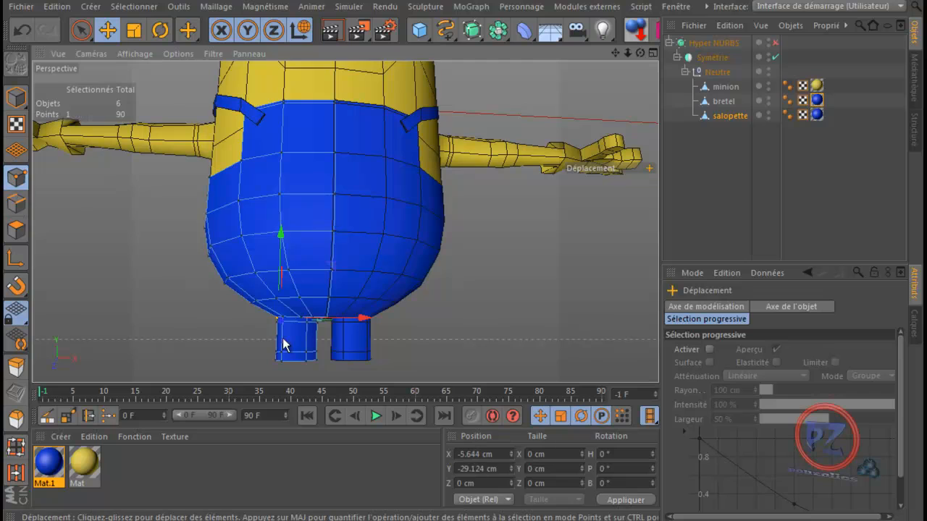
{"action": "middle_click", "coordinate": [530, 289]}
{"action": "middle_click", "coordinate": [489, 331]}
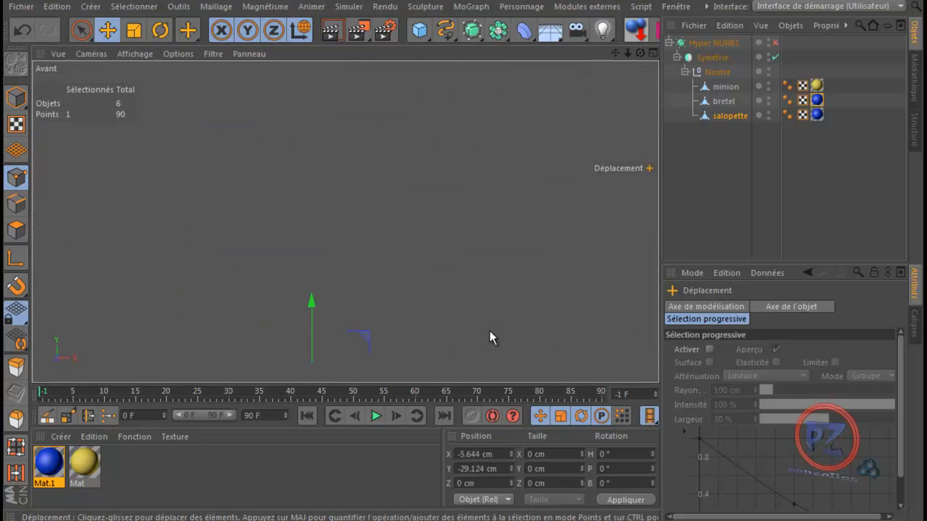
- Rectangle-select the six points of the leg's second ring from the top and scale them uniformly to about 4.95 × 4.57 cm (X × Z)
{"action": "scroll", "coordinate": [465, 282], "scroll_direction": "down", "scroll_amount": 5}
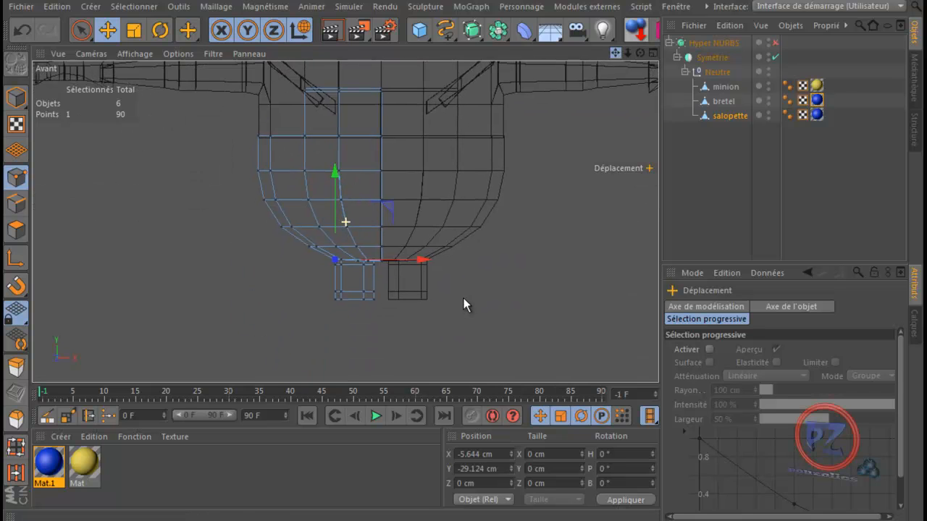
{"action": "scroll", "coordinate": [332, 253], "scroll_direction": "up", "scroll_amount": 3}
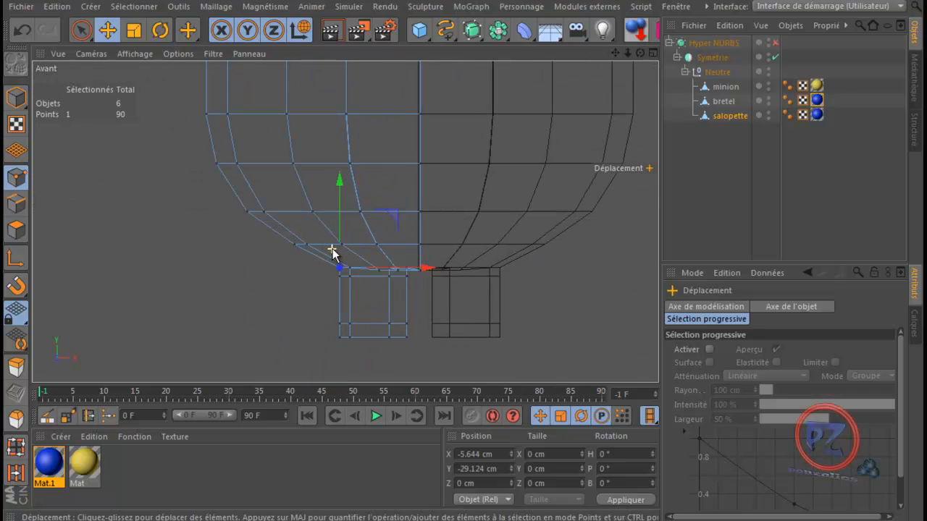
{"action": "scroll", "coordinate": [331, 251], "scroll_direction": "up", "scroll_amount": 1}
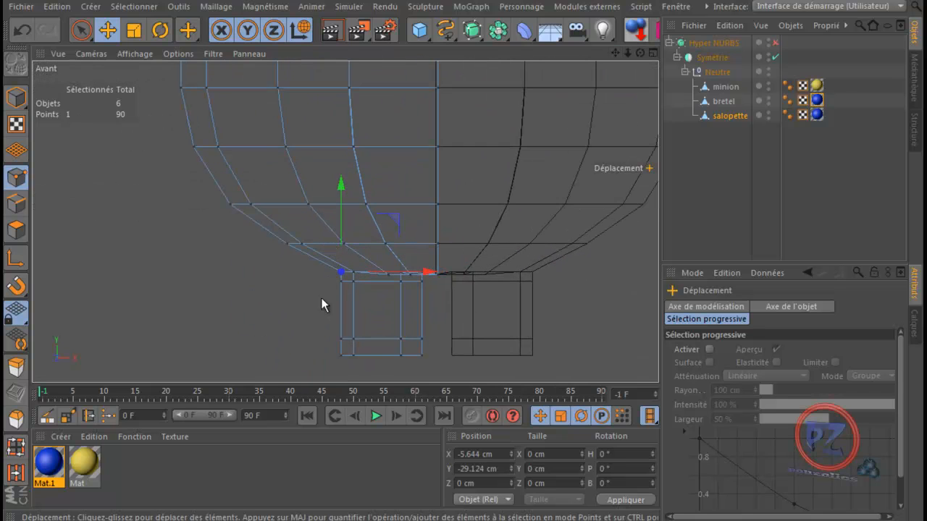
{"action": "left_click", "coordinate": [81, 29]}
{"action": "left_click", "coordinate": [144, 76]}
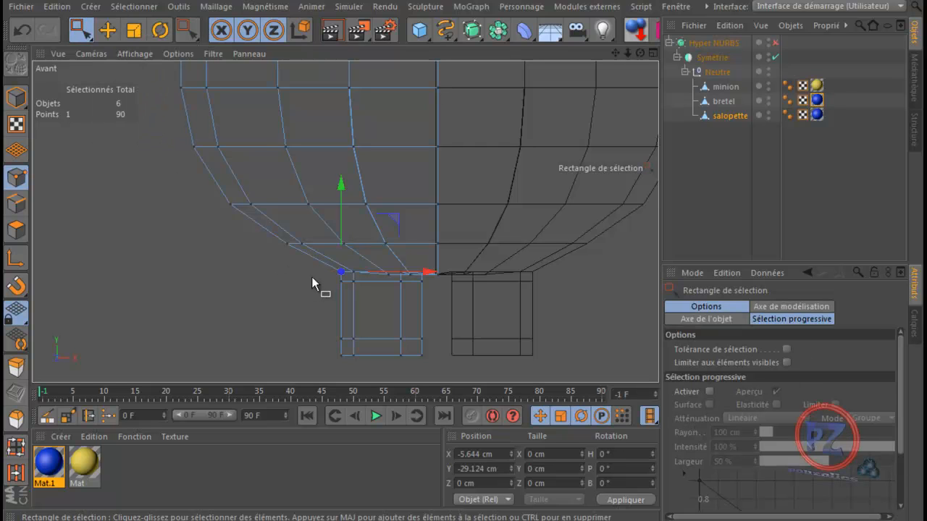
{"action": "left_click_drag", "start_coordinate": [393, 290], "coordinate": [426, 293]}
{"action": "left_click", "coordinate": [132, 31]}
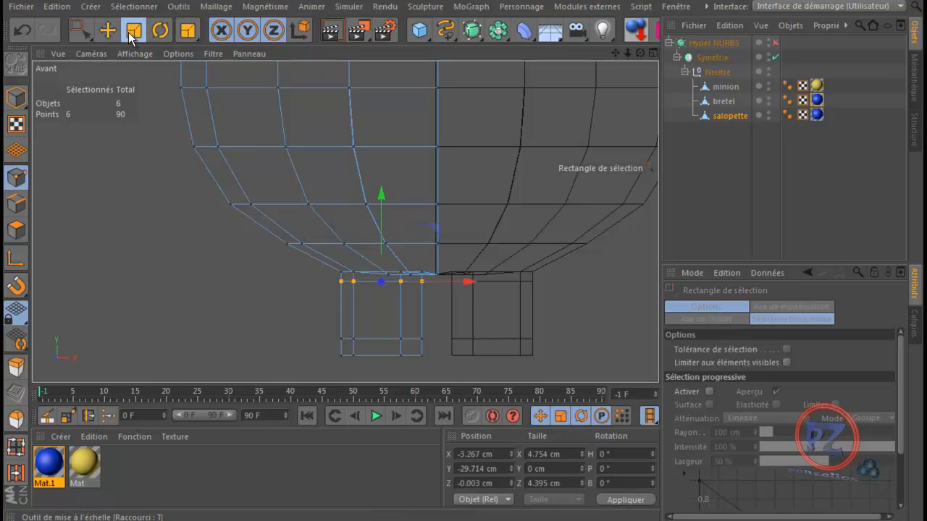
{"action": "left_click_drag", "start_coordinate": [441, 301], "coordinate": [467, 301]}
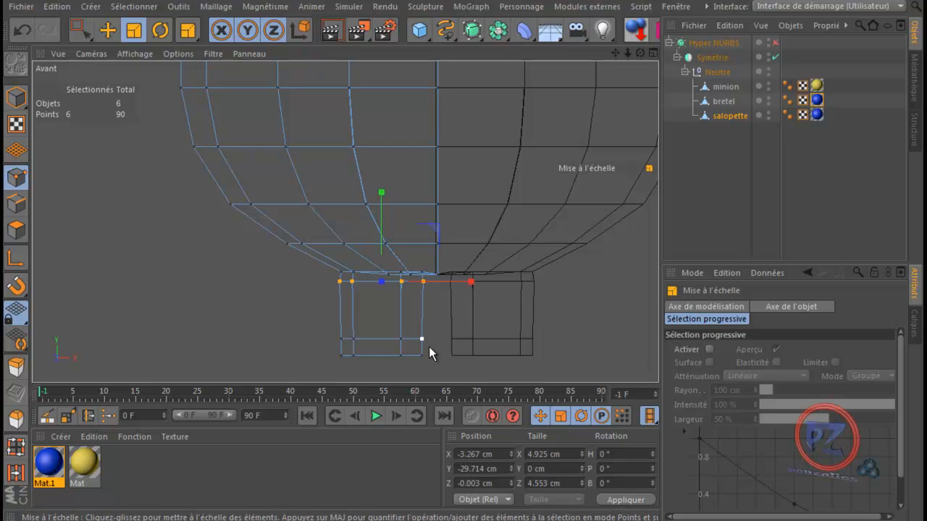
{"action": "left_click_drag", "start_coordinate": [435, 330], "coordinate": [459, 341]}
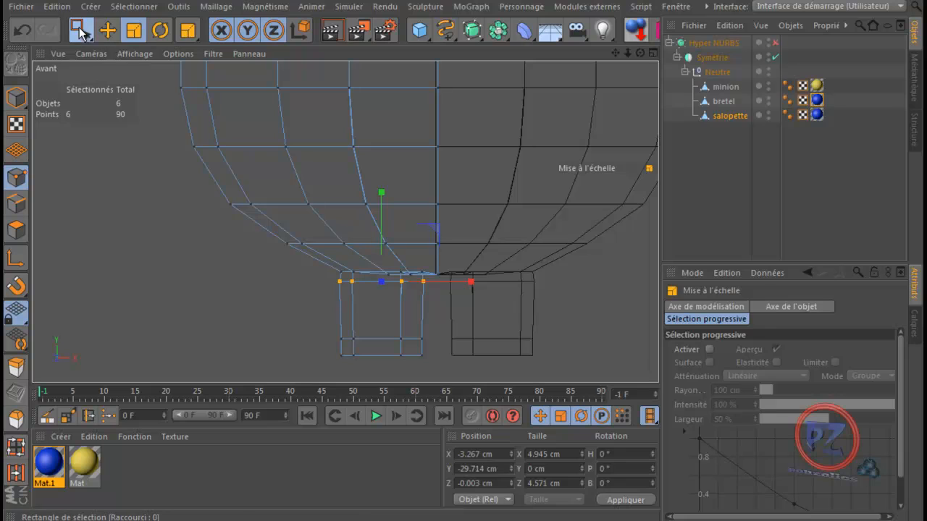
- Rectangle-select the point ring just above the leg's open end and scale it uniformly to about 5.02 × 4.64 cm (X × Z)
{"action": "key", "text": "0"}
{"action": "left_click_drag", "start_coordinate": [329, 328], "coordinate": [441, 348]}
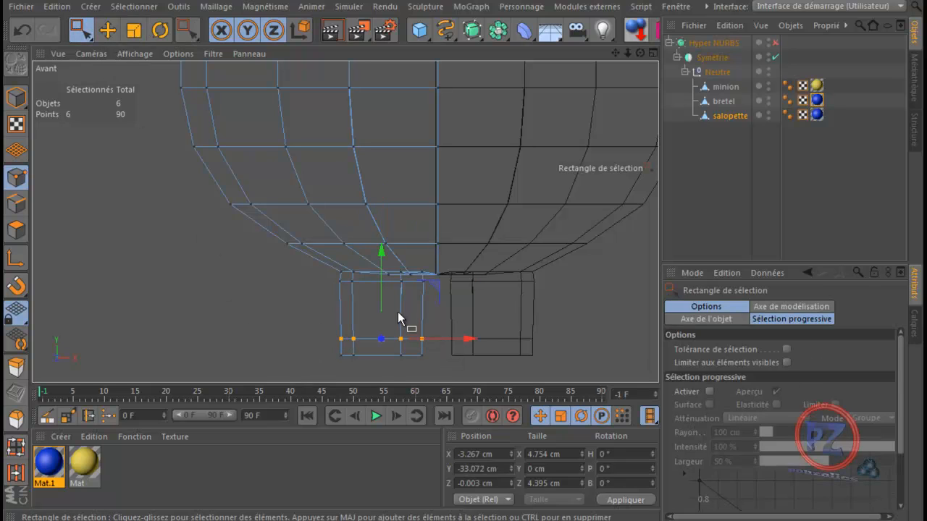
{"action": "left_click", "coordinate": [133, 30]}
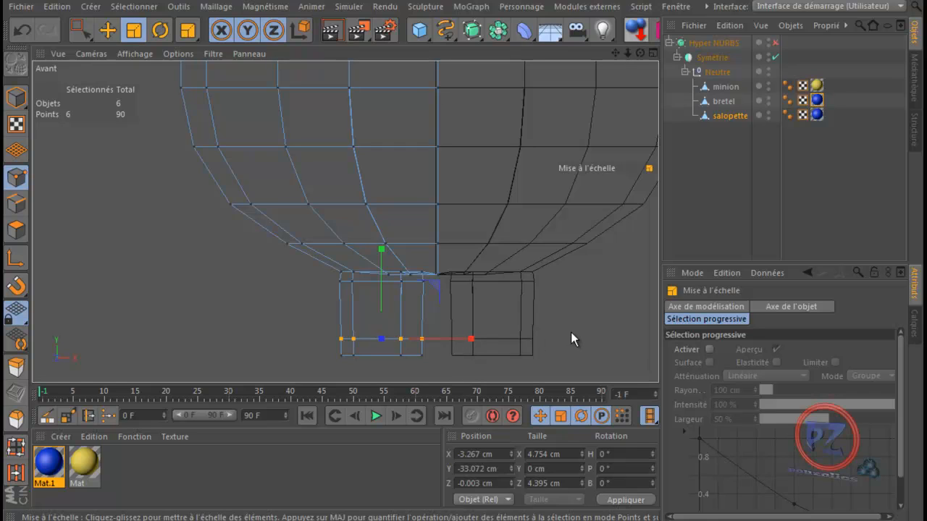
{"action": "left_click_drag", "start_coordinate": [571, 331], "coordinate": [608, 332]}
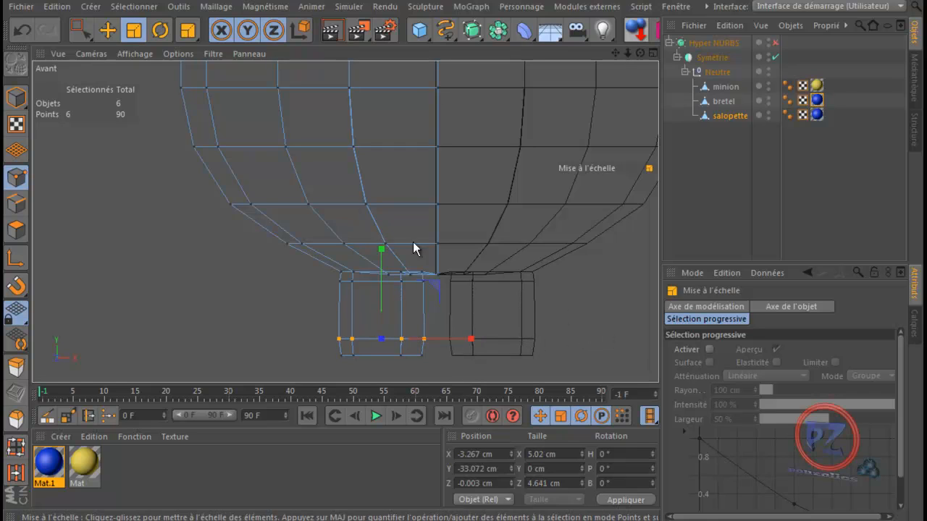
- Rectangle-select the point ring at the leg's open end and scale it to about 5.3 × 4.9 cm, undoing any stray extra scaling
{"action": "left_click", "coordinate": [82, 28]}
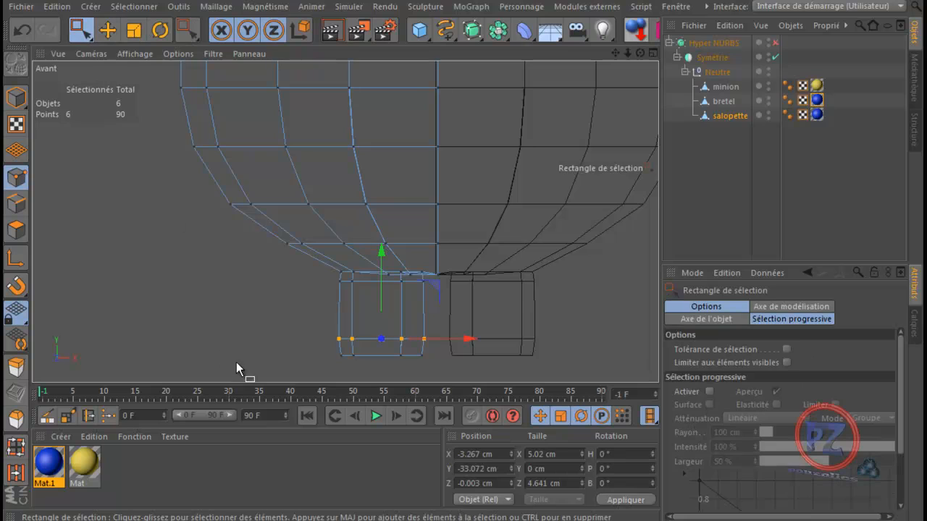
{"action": "left_click_drag", "start_coordinate": [309, 352], "coordinate": [456, 374]}
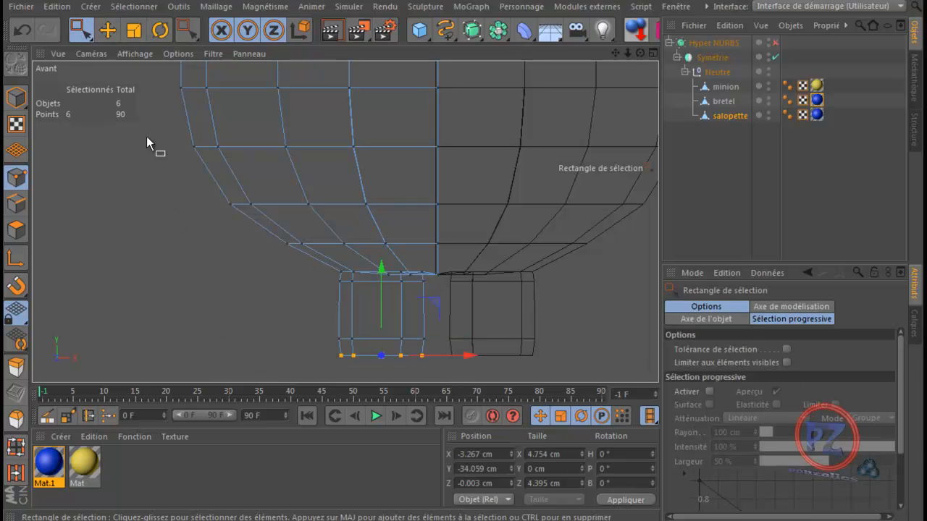
{"action": "left_click", "coordinate": [132, 30]}
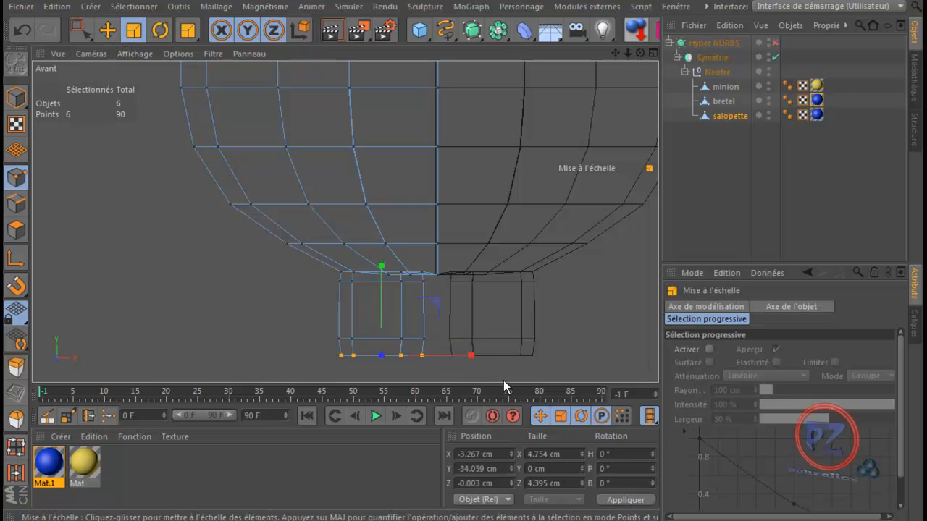
{"action": "left_click_drag", "start_coordinate": [533, 367], "coordinate": [621, 371]}
{"action": "scroll", "coordinate": [242, 299], "scroll_direction": "down", "scroll_amount": 5}
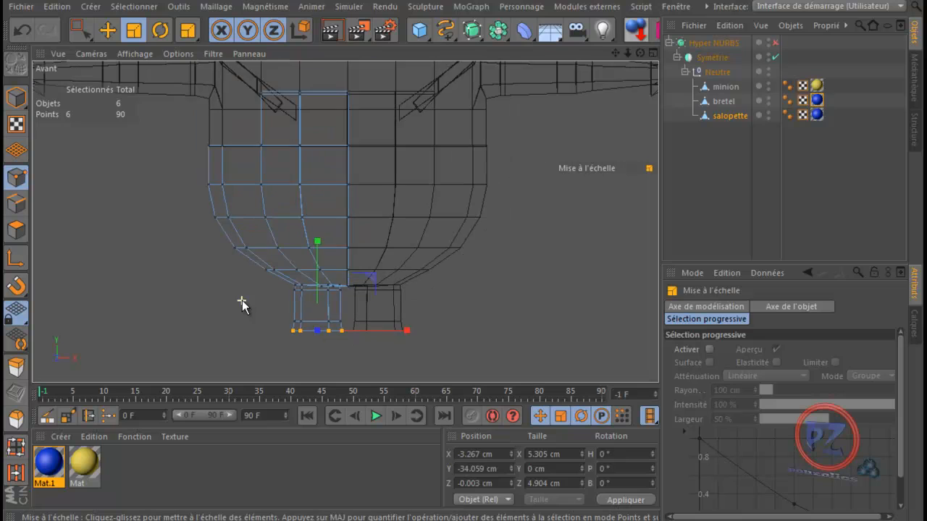
{"action": "scroll", "coordinate": [242, 305], "scroll_direction": "down", "scroll_amount": 6}
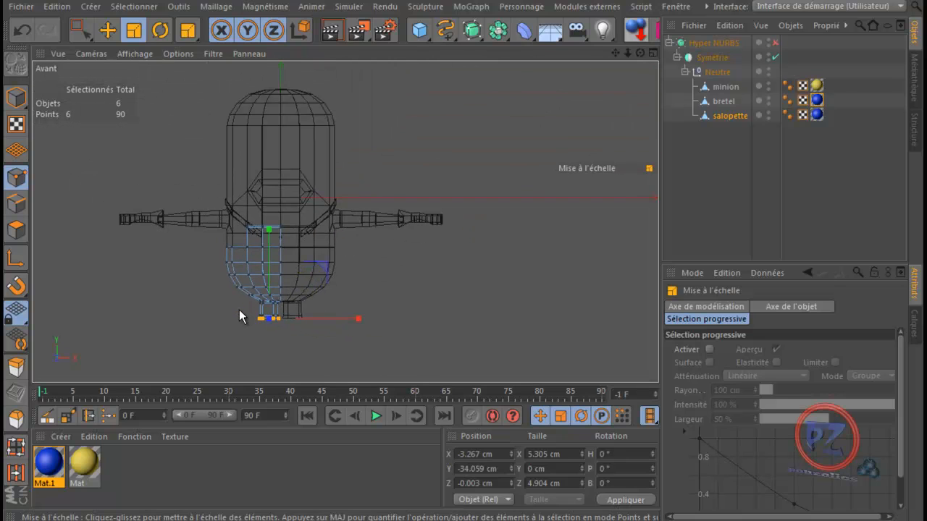
{"action": "left_click_drag", "start_coordinate": [174, 129], "coordinate": [184, 168]}
{"action": "left_click", "coordinate": [21, 32]}
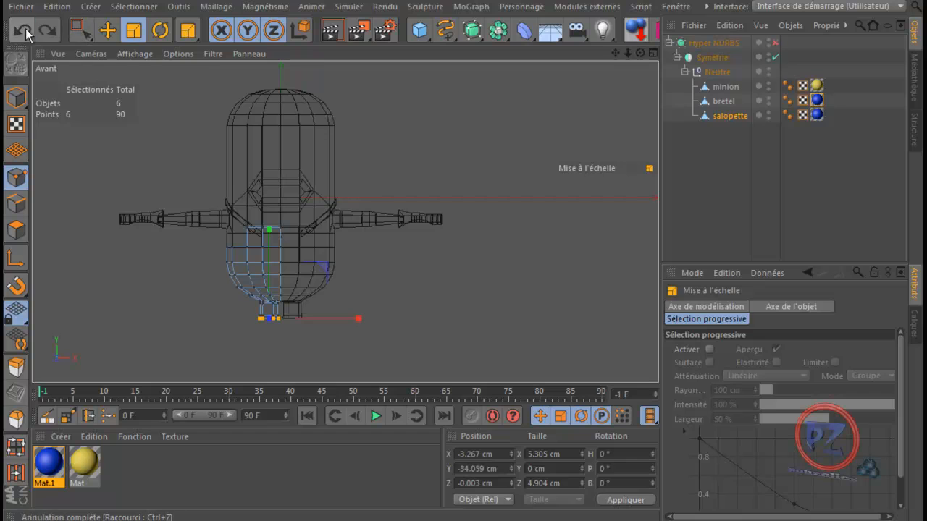
- Add a cube primitive and set its X, Y and Z sizes to 4 cm
{"action": "left_click", "coordinate": [107, 31]}
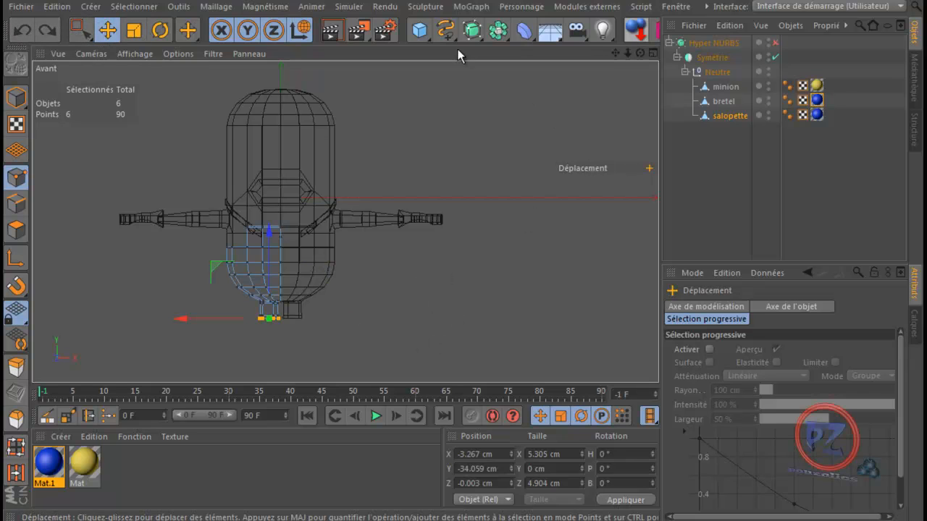
{"action": "left_click", "coordinate": [420, 31]}
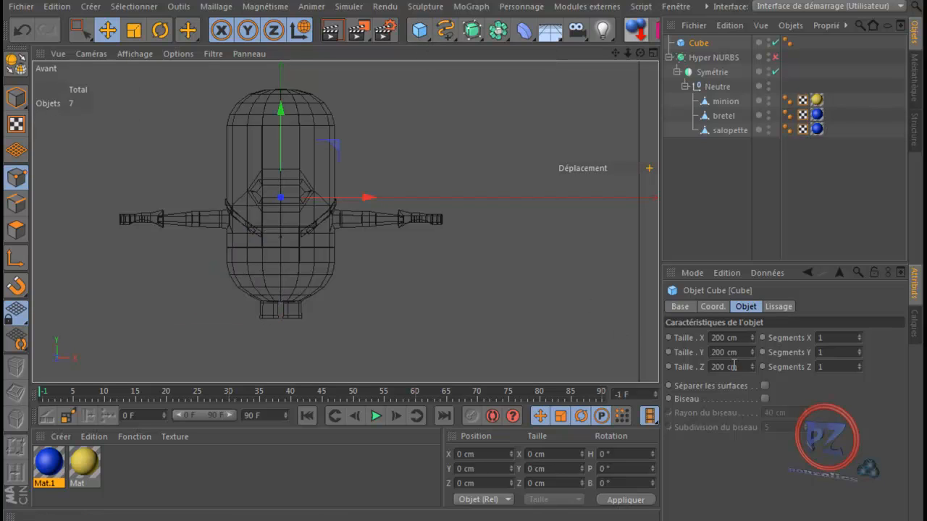
{"action": "left_click_drag", "start_coordinate": [739, 338], "coordinate": [733, 338]}
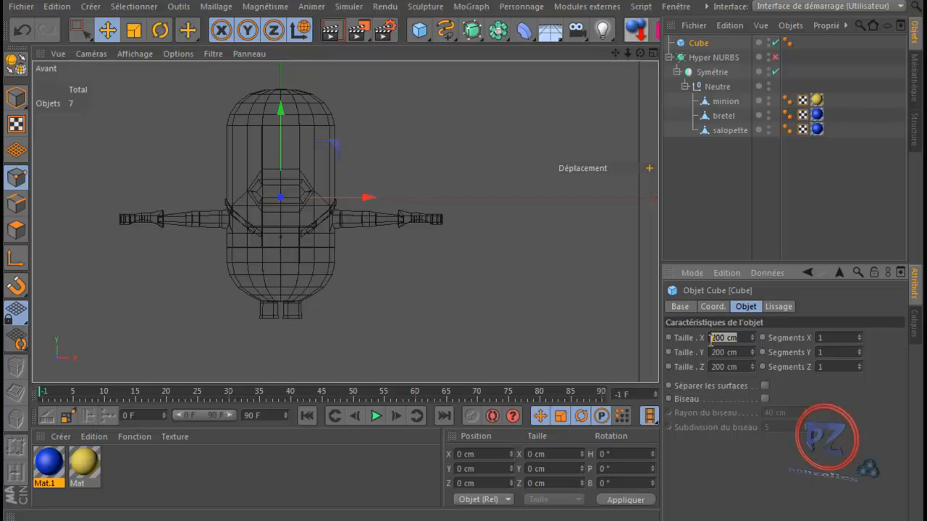
{"action": "type", "text": "4"}
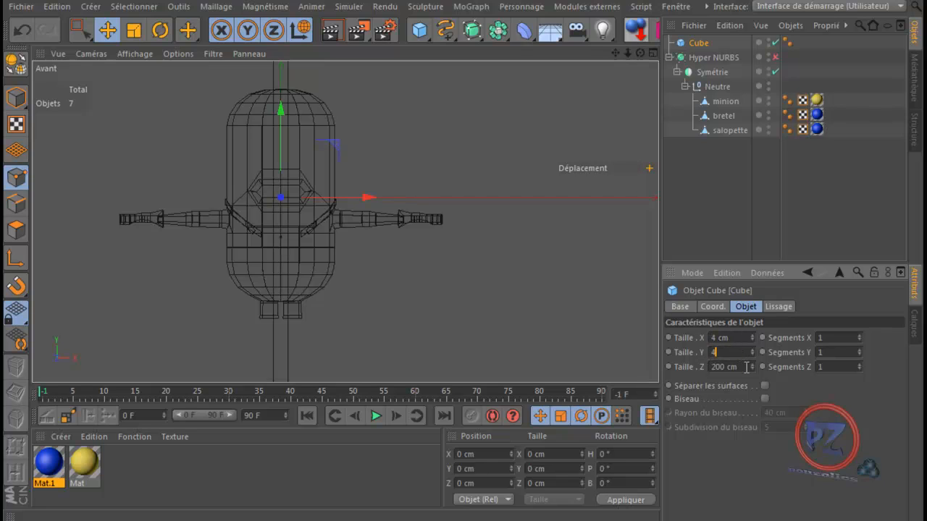
{"action": "key", "text": "Tab"}
{"action": "type", "text": "4"}
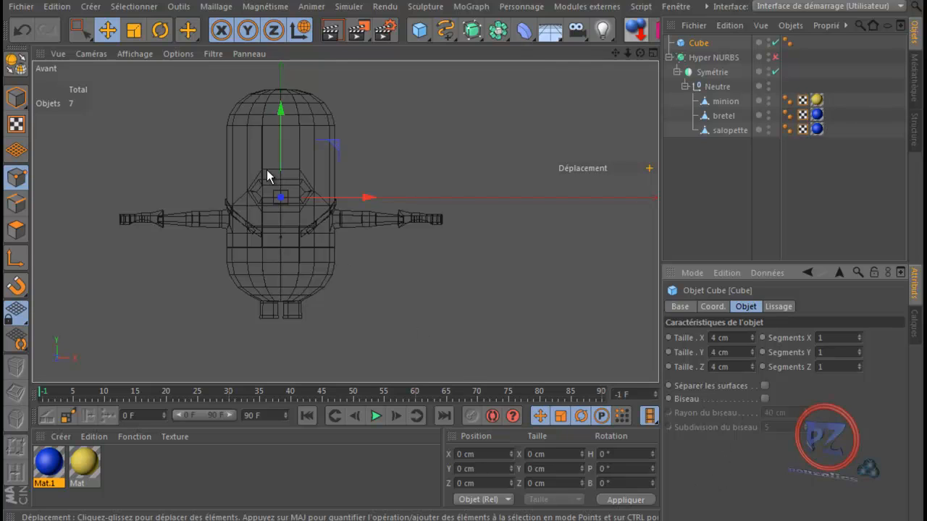
- Move the cube down in Y and toward negative X, centring it under the salopette's leg with its top overlapping the open end
{"action": "left_click_drag", "start_coordinate": [279, 106], "coordinate": [260, 230]}
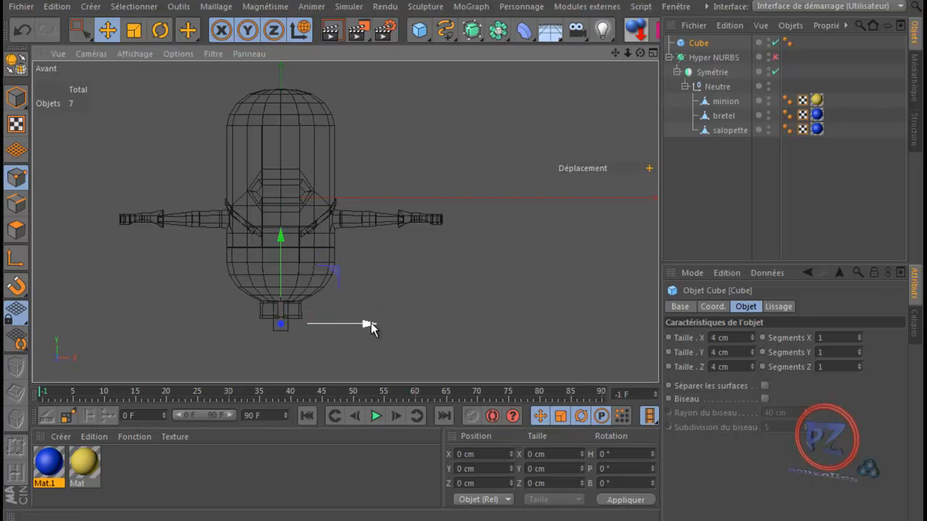
{"action": "left_click_drag", "start_coordinate": [369, 324], "coordinate": [355, 325]}
{"action": "scroll", "coordinate": [287, 342], "scroll_direction": "up", "scroll_amount": 4}
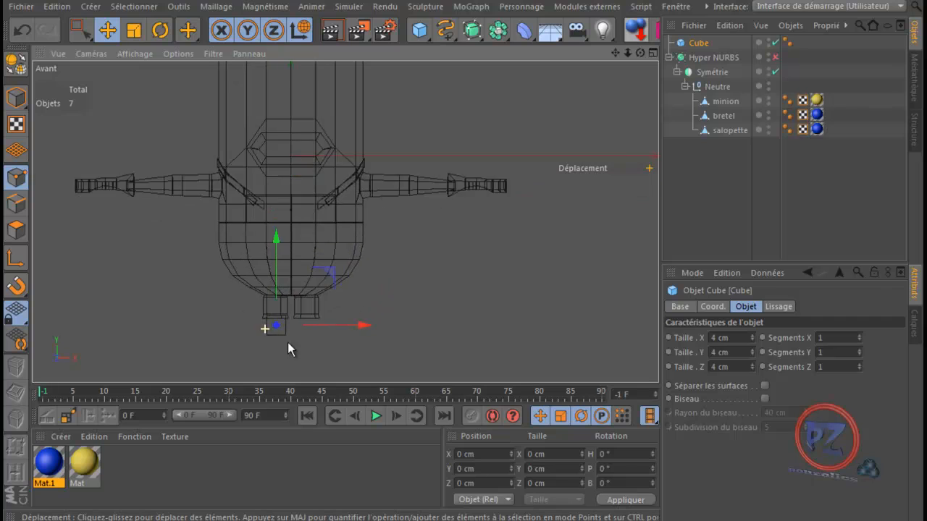
{"action": "scroll", "coordinate": [293, 352], "scroll_direction": "up", "scroll_amount": 4}
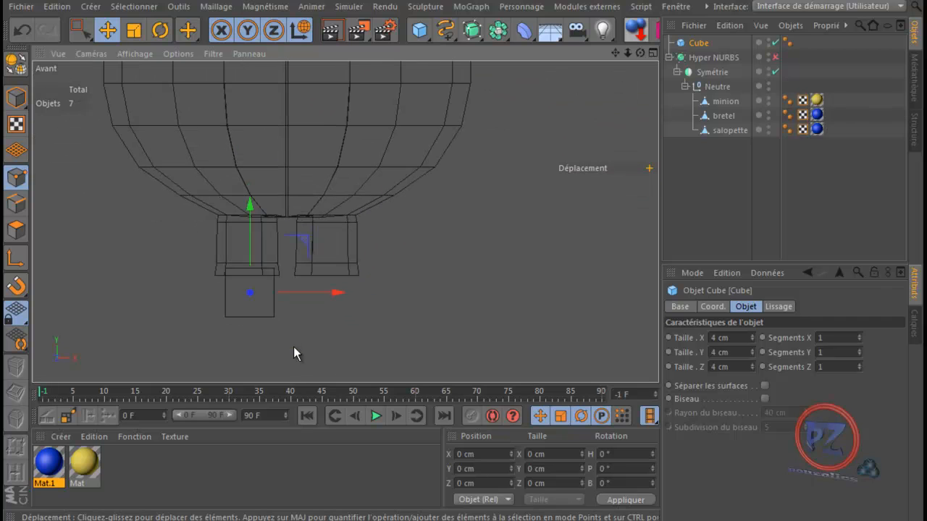
{"action": "left_click_drag", "start_coordinate": [250, 208], "coordinate": [249, 200]}
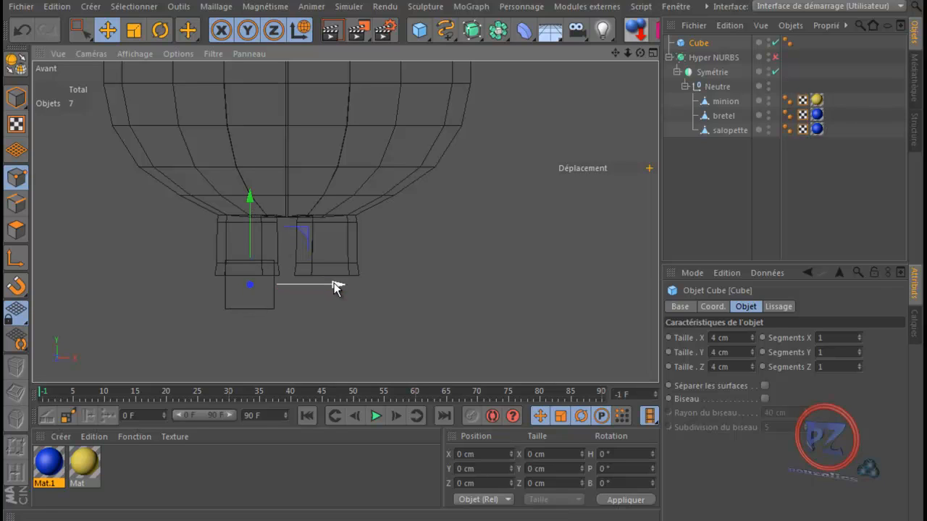
{"action": "left_click_drag", "start_coordinate": [336, 288], "coordinate": [334, 287]}
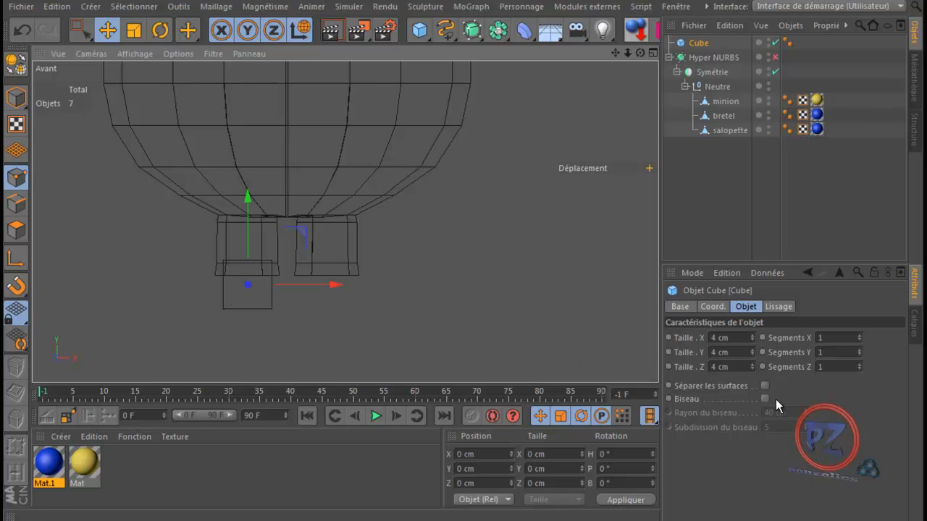
- Set the cube's Y size to 7 cm and convert it to an editable polygon object
{"action": "left_click", "coordinate": [753, 350]}
{"action": "left_click", "coordinate": [752, 350]}
{"action": "left_click", "coordinate": [752, 349]}
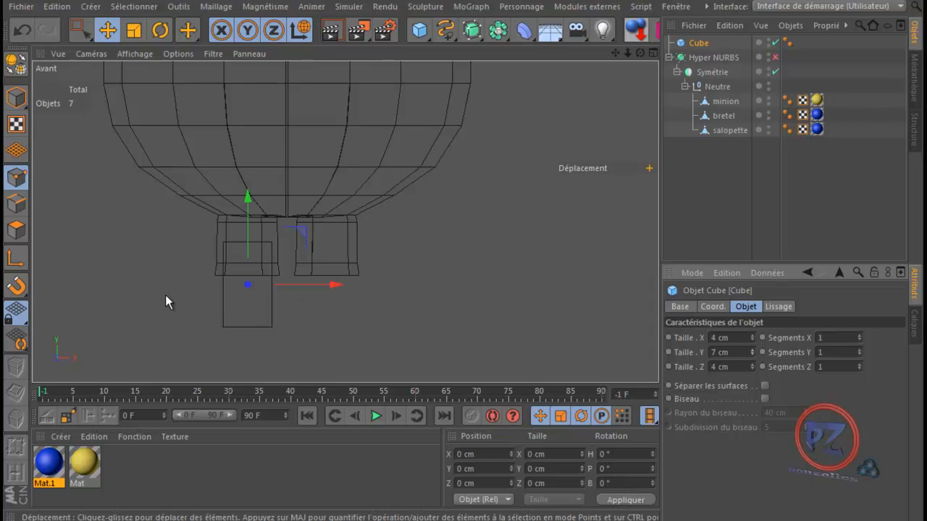
{"action": "left_click", "coordinate": [16, 65]}
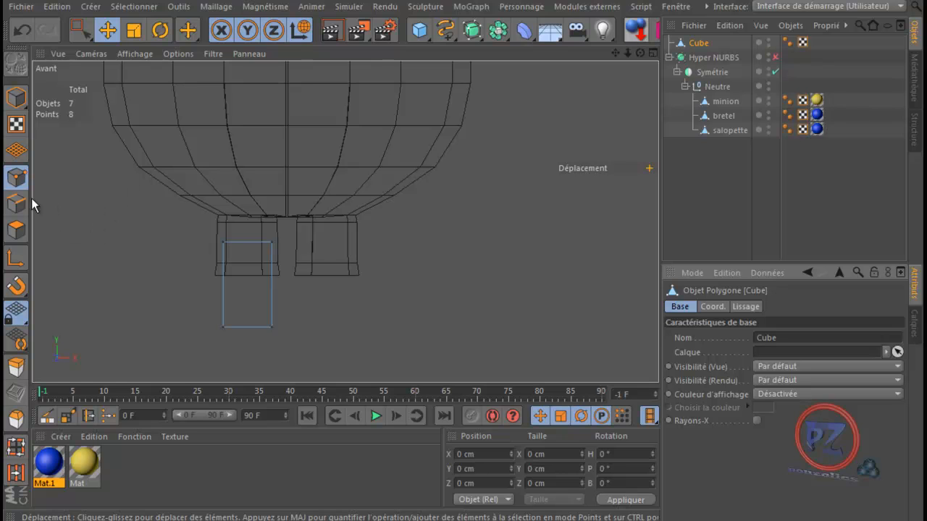
- Cut a horizontal edge loop around the cube near mid-height, at about 48 %, using the Knife in Boucle mode
{"action": "key", "text": "k"}
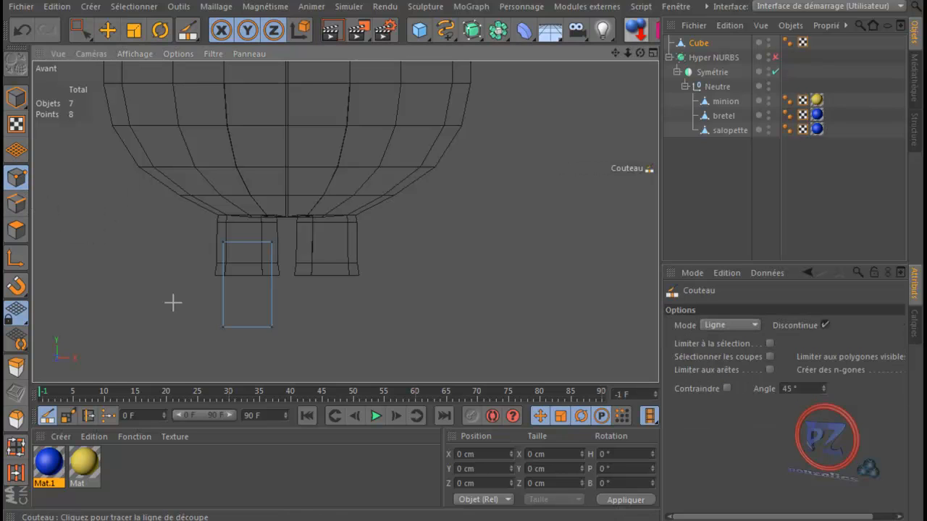
{"action": "left_click", "coordinate": [755, 326]}
{"action": "left_click", "coordinate": [738, 383]}
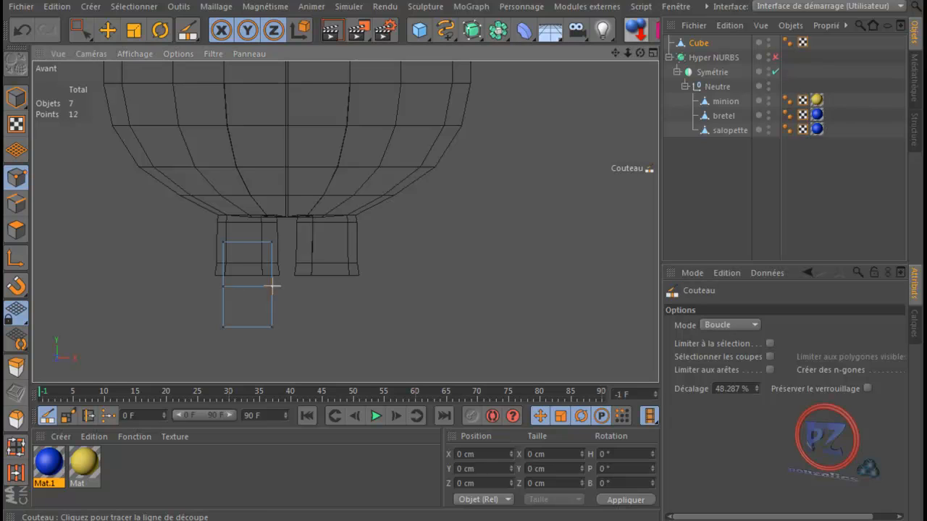
{"action": "left_click", "coordinate": [270, 286]}
- Select the cube's front polygon below the new edge loop and activate the Move tool for it
{"action": "left_click", "coordinate": [16, 230]}
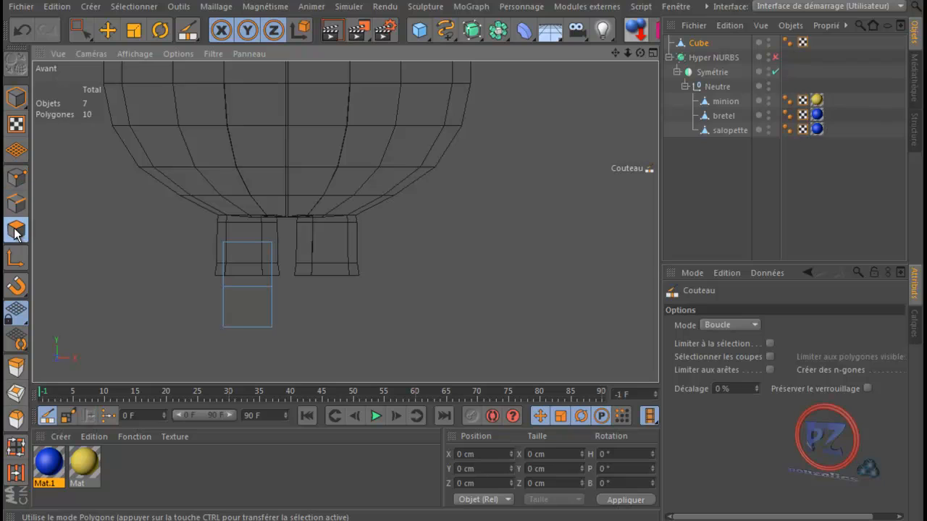
{"action": "left_click", "coordinate": [107, 30]}
{"action": "left_click", "coordinate": [236, 301]}
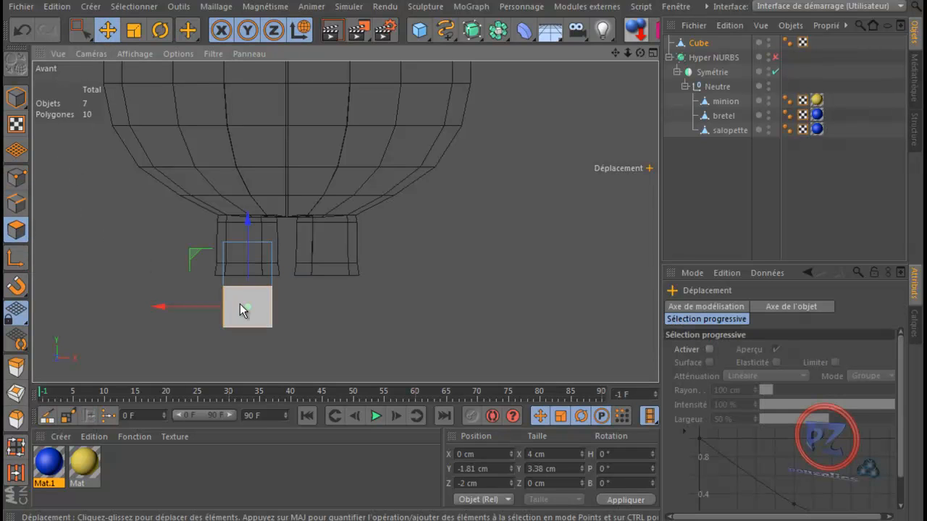
- Nest the Cube under Neutre inside Symétrie so it is mirrored, and preview it briefly with Hyper NURBS smoothing
{"action": "middle_click", "coordinate": [138, 245]}
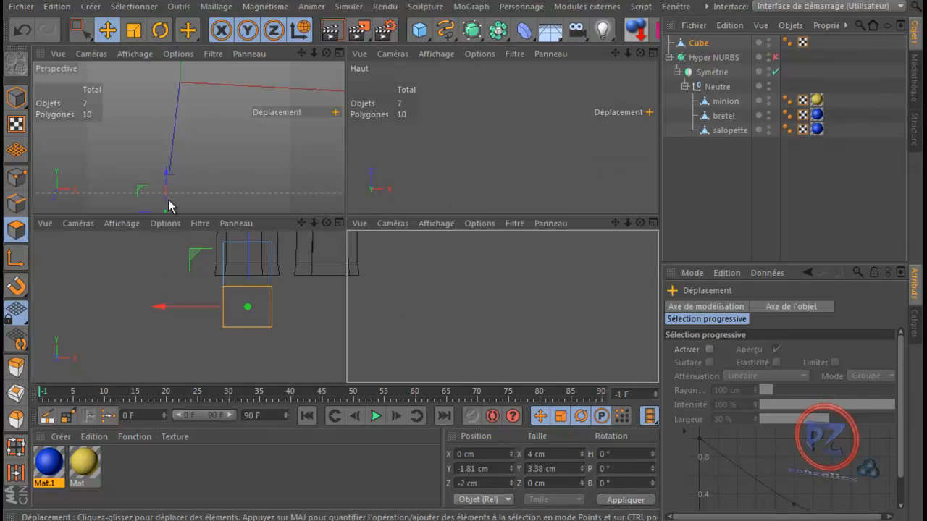
{"action": "middle_click", "coordinate": [239, 180]}
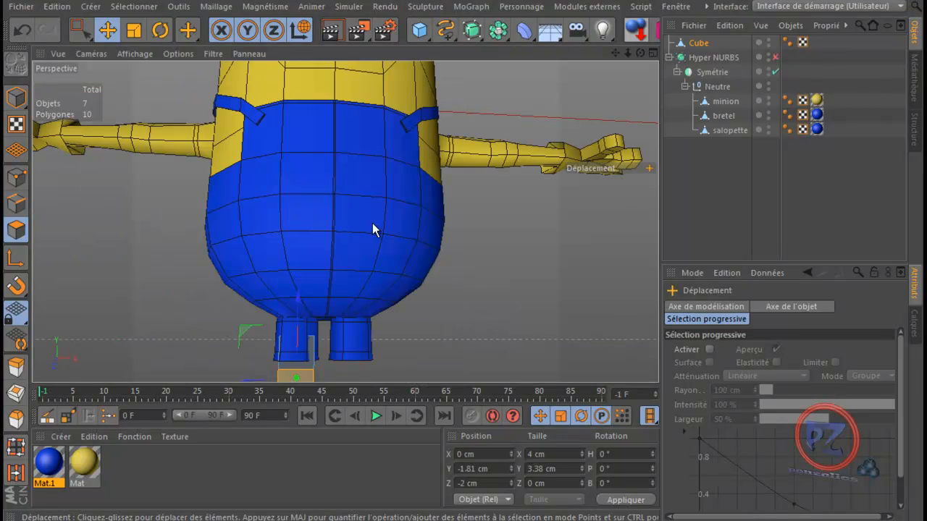
{"action": "scroll", "coordinate": [372, 223], "scroll_direction": "down", "scroll_amount": 4}
{"action": "left_click_drag", "start_coordinate": [640, 53], "coordinate": [463, 301]}
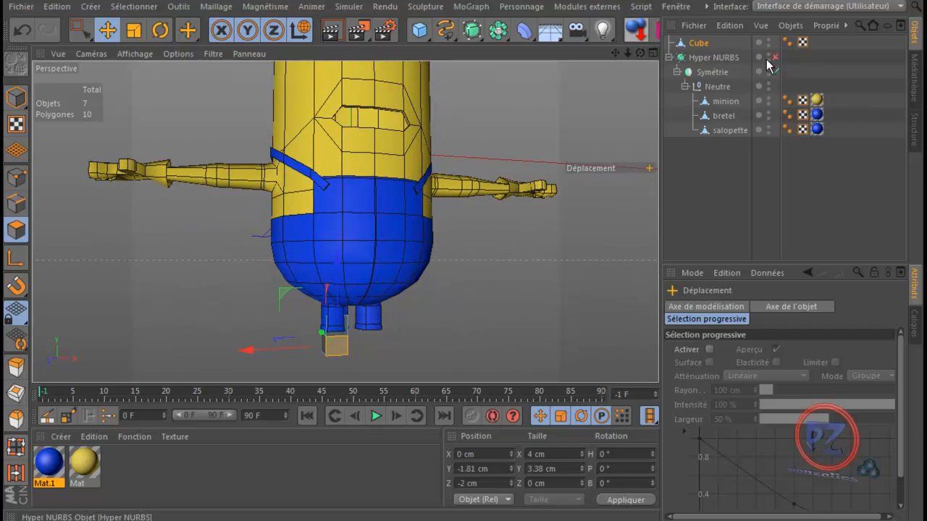
{"action": "left_click_drag", "start_coordinate": [693, 40], "coordinate": [712, 88]}
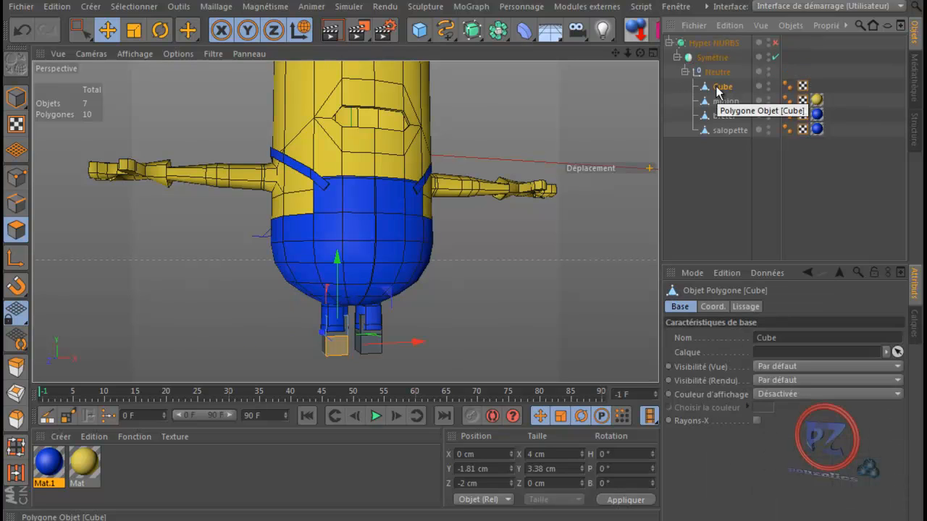
{"action": "left_click", "coordinate": [774, 42]}
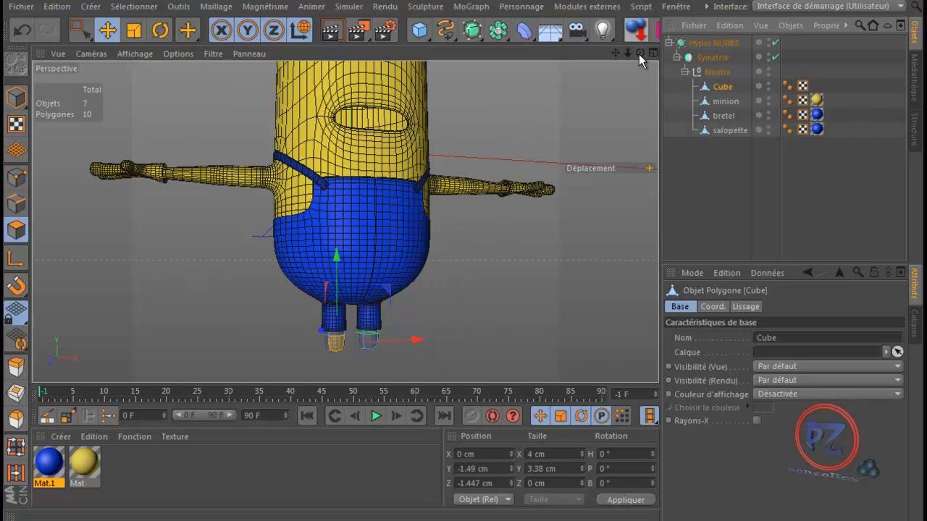
{"action": "left_click_drag", "start_coordinate": [639, 53], "coordinate": [293, 326]}
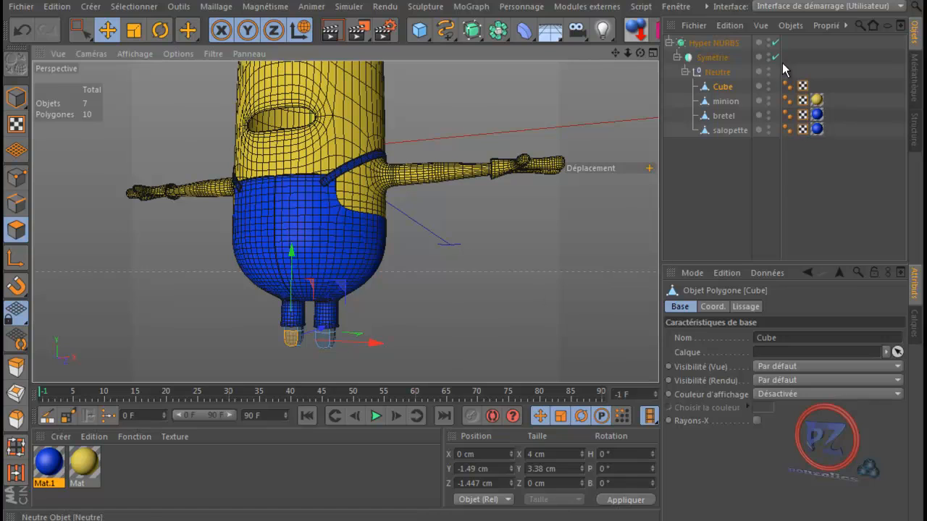
{"action": "left_click", "coordinate": [775, 43]}
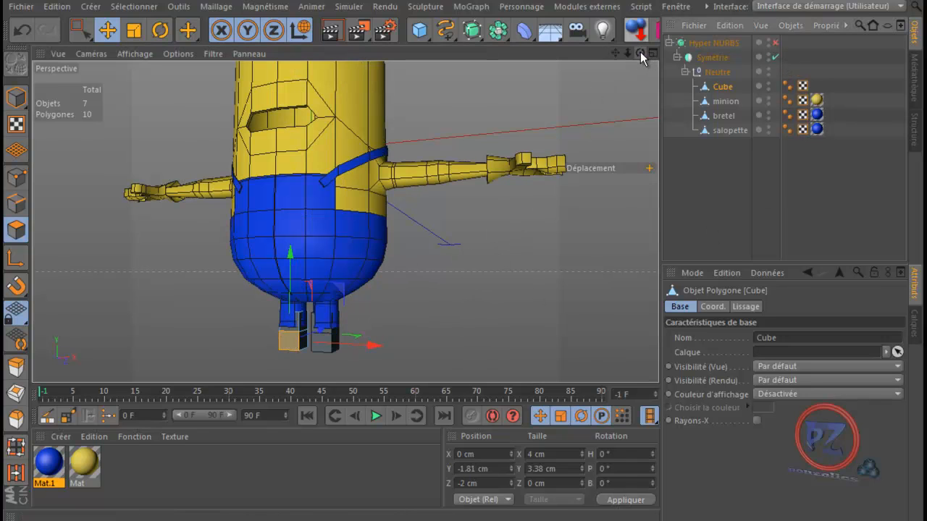
- Extrude the cube's selected lower front polygon forward by 5.5 cm to form the shoe's toe
{"action": "left_click_drag", "start_coordinate": [641, 55], "coordinate": [463, 301]}
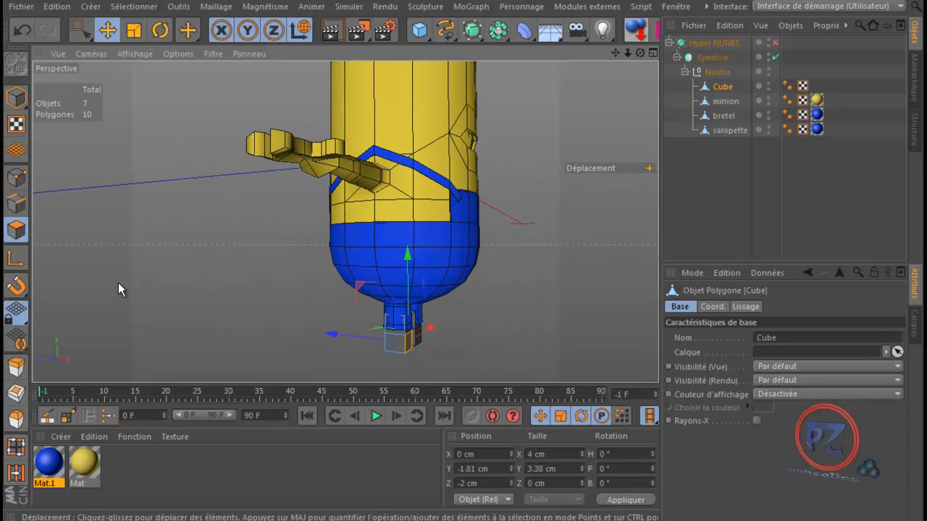
{"action": "left_click", "coordinate": [16, 367]}
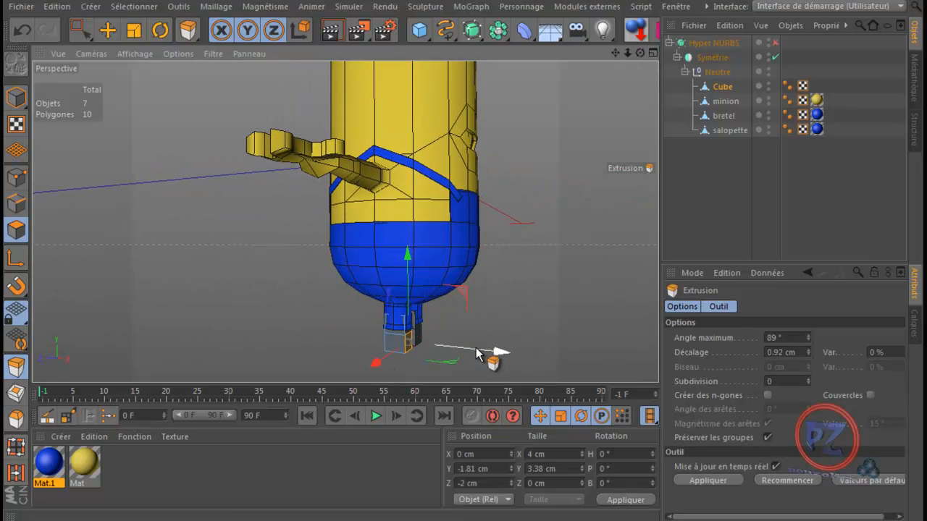
{"action": "left_click_drag", "start_coordinate": [463, 301], "coordinate": [463, 302]}
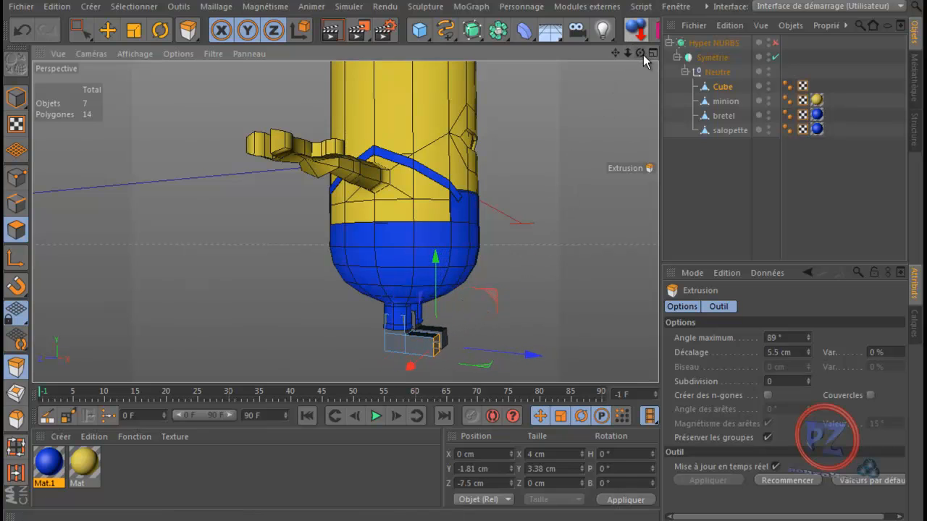
- Turn on Hyper NURBS smoothing and examine the mirrored shoes up close from the front and the side
{"action": "left_click_drag", "start_coordinate": [641, 54], "coordinate": [463, 306]}
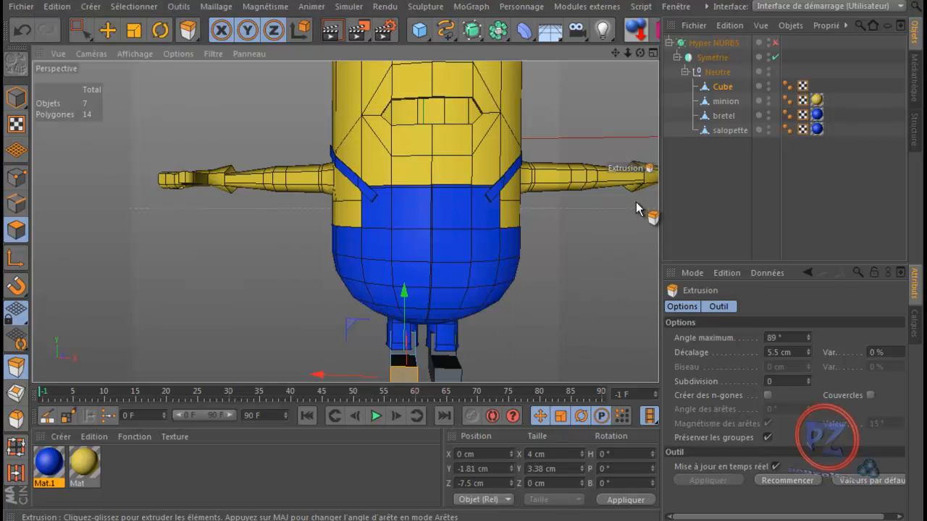
{"action": "left_click", "coordinate": [775, 42]}
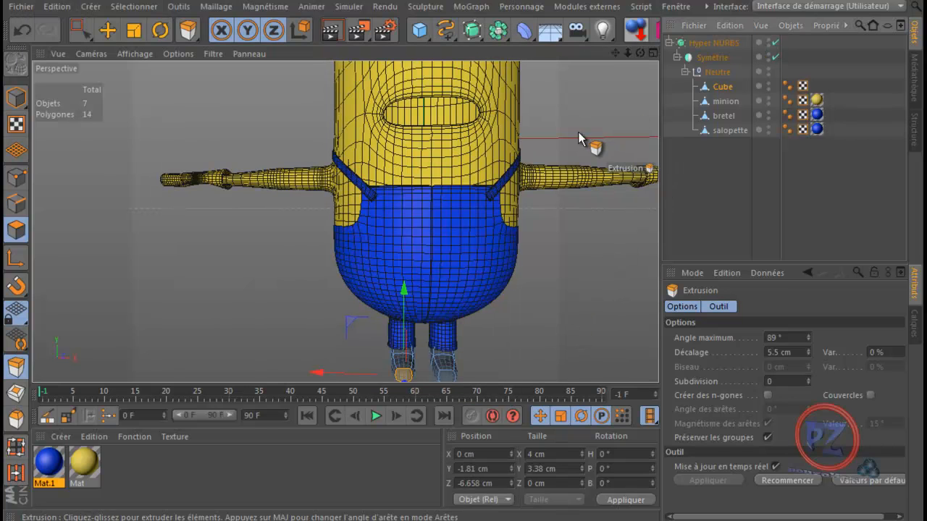
{"action": "left_click_drag", "start_coordinate": [640, 53], "coordinate": [469, 291]}
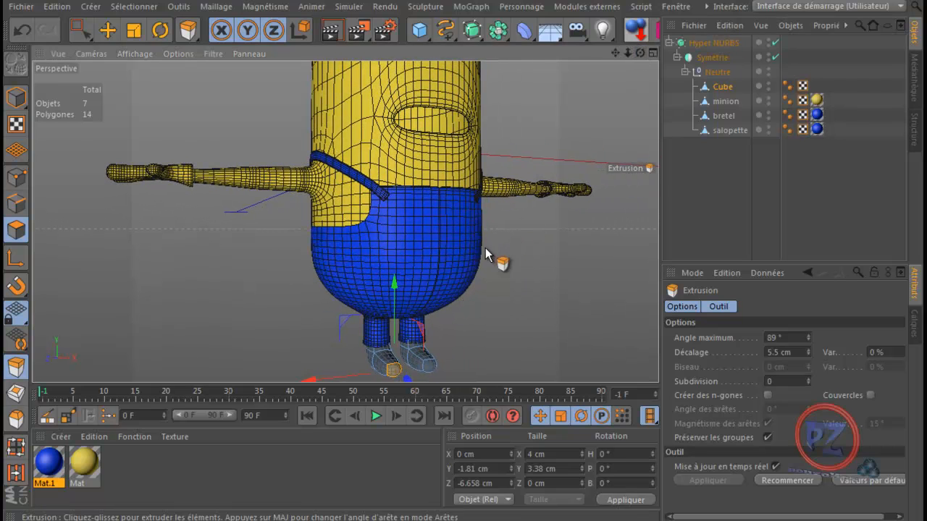
{"action": "left_click_drag", "start_coordinate": [615, 54], "coordinate": [462, 275]}
{"action": "scroll", "coordinate": [418, 320], "scroll_direction": "up", "scroll_amount": 3}
{"action": "scroll", "coordinate": [418, 320], "scroll_direction": "up", "scroll_amount": 3}
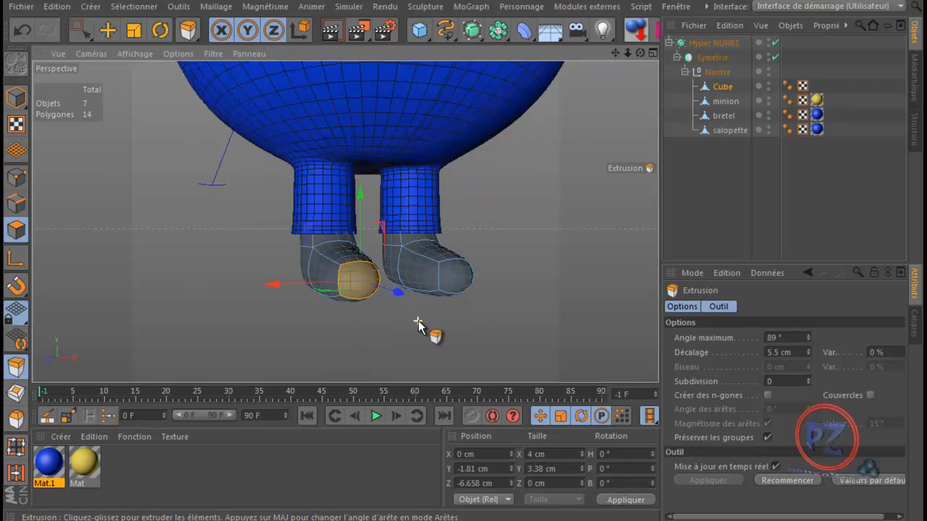
{"action": "left_click_drag", "start_coordinate": [640, 53], "coordinate": [462, 304]}
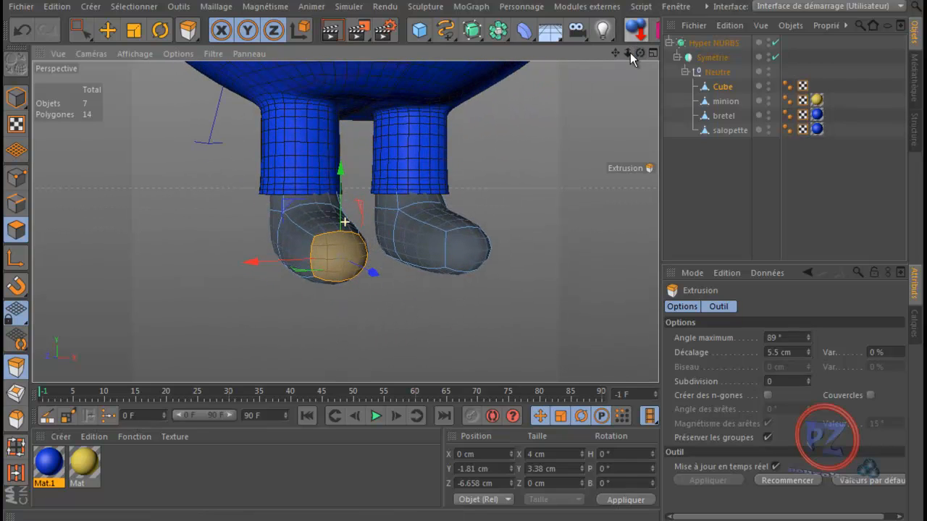
{"action": "left_click_drag", "start_coordinate": [616, 52], "coordinate": [460, 302]}
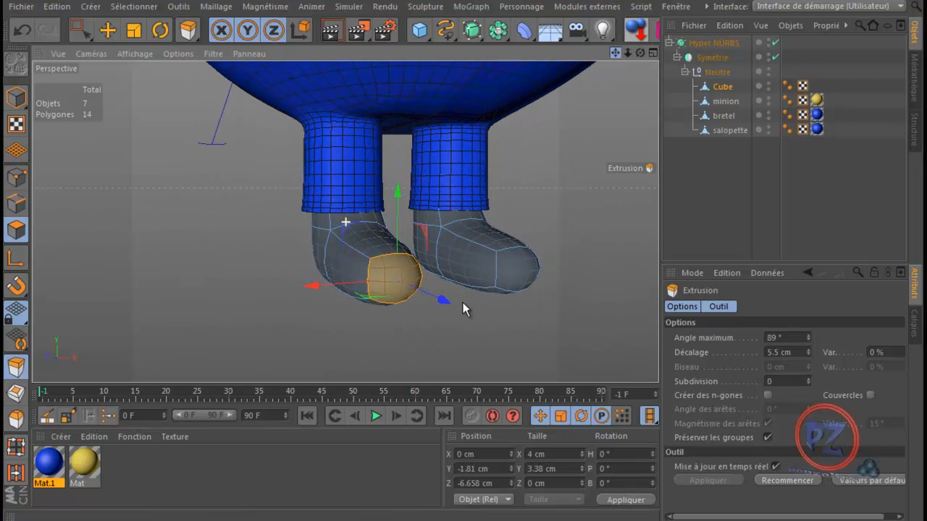
{"action": "left_click_drag", "start_coordinate": [640, 53], "coordinate": [456, 275]}
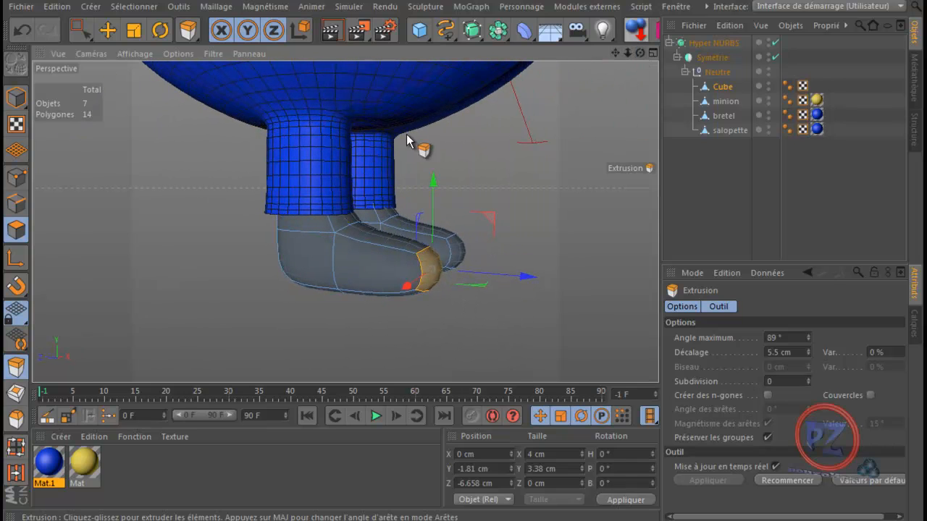
- Cut a horizontal edge loop around the shoe near its sole, at about 12 %, using the Knife in Boucle mode
{"action": "left_click", "coordinate": [17, 179]}
{"action": "key", "text": "k"}
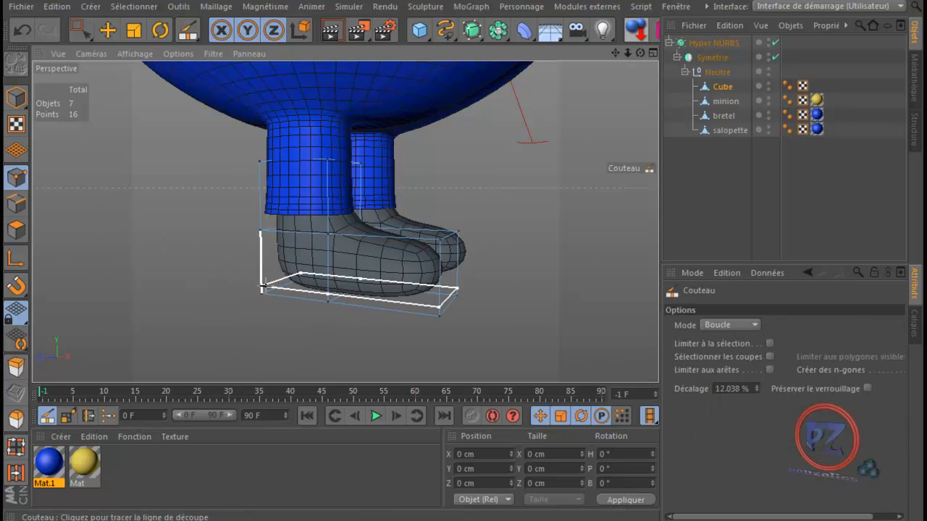
{"action": "left_click", "coordinate": [262, 288]}
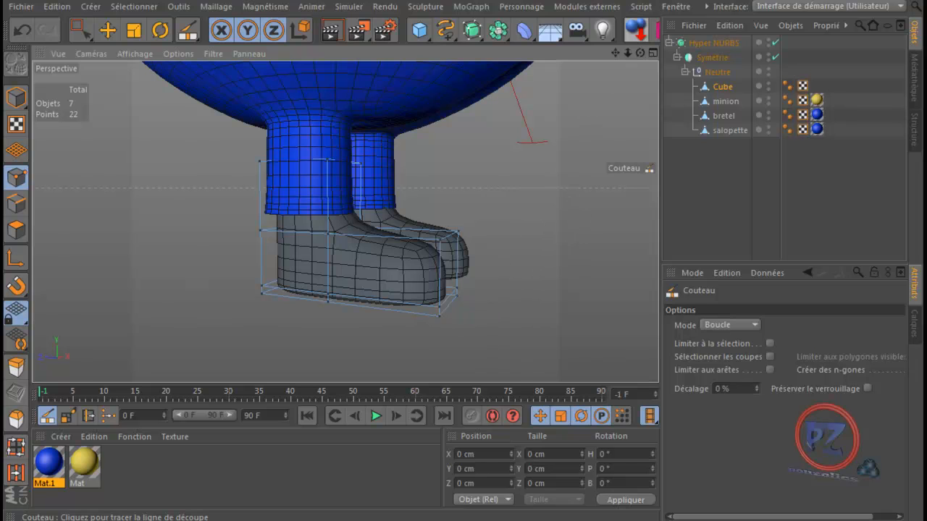
- Select all twelve points of the shoe's sole, including those hidden behind, and raise them about 1 cm in Y
{"action": "left_click_drag", "start_coordinate": [640, 54], "coordinate": [463, 302]}
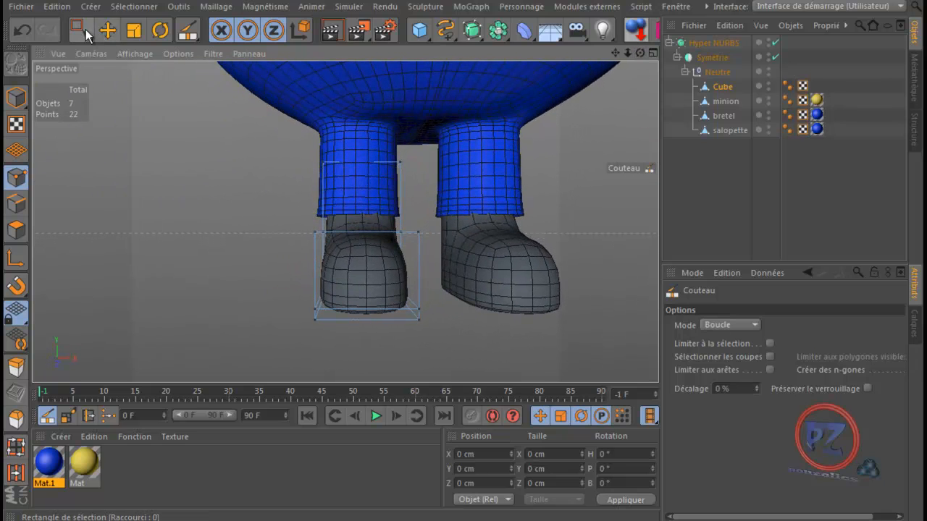
{"action": "left_click", "coordinate": [81, 31]}
{"action": "left_click", "coordinate": [142, 79]}
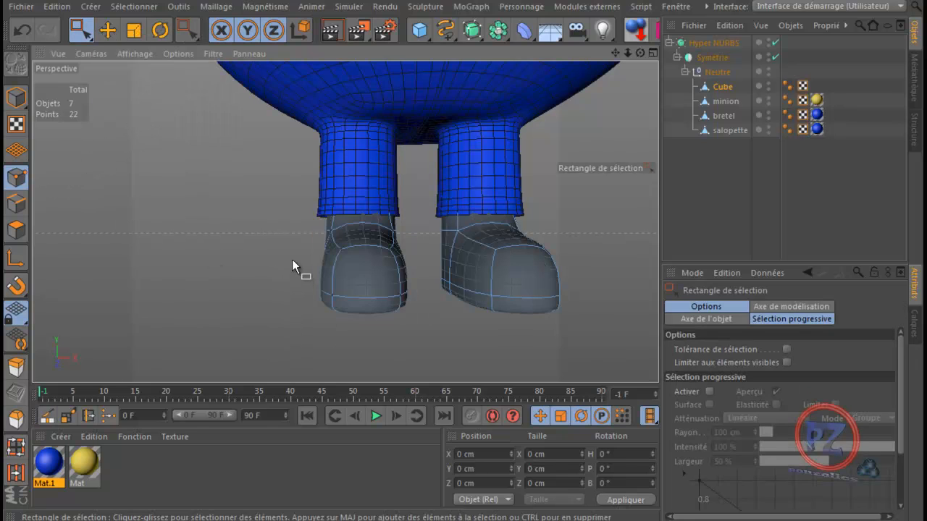
{"action": "left_click_drag", "start_coordinate": [291, 261], "coordinate": [435, 343]}
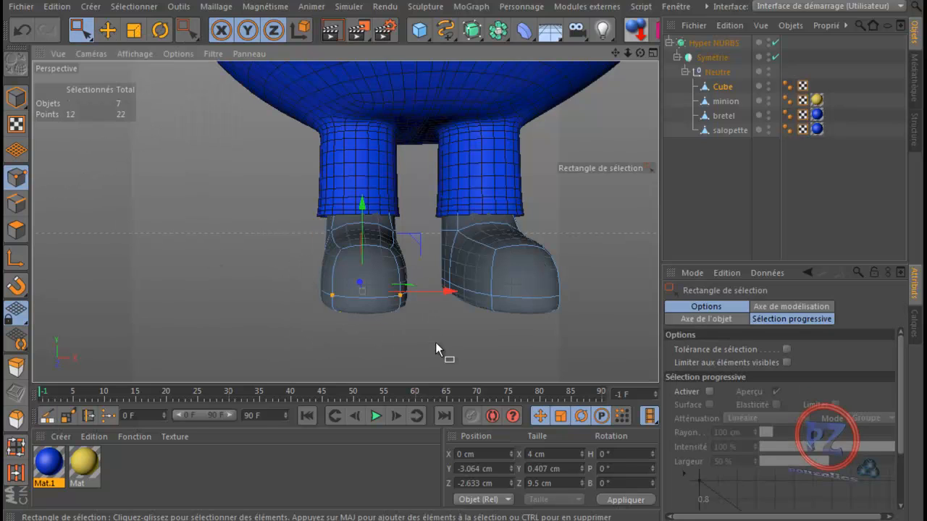
{"action": "left_click_drag", "start_coordinate": [640, 53], "coordinate": [467, 302]}
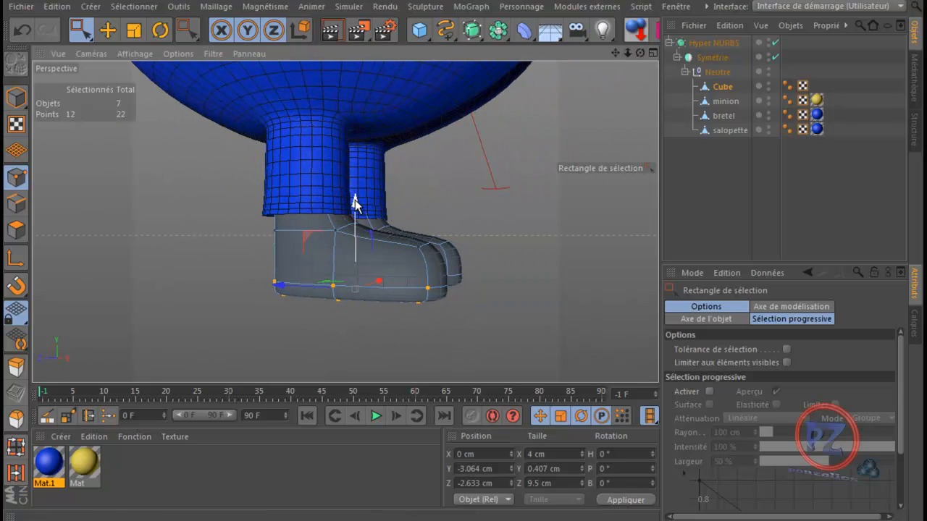
{"action": "left_click_drag", "start_coordinate": [355, 203], "coordinate": [355, 182]}
- Examine the flattened shoes' shape and proportions against the whole minion, and clear the point selection
{"action": "left_click_drag", "start_coordinate": [640, 53], "coordinate": [462, 302]}
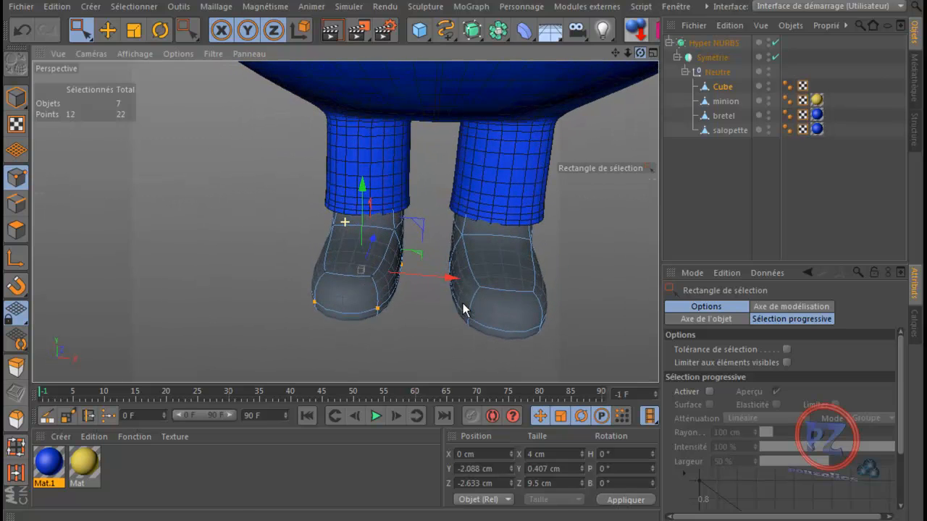
{"action": "scroll", "coordinate": [451, 208], "scroll_direction": "down", "scroll_amount": 5}
{"action": "scroll", "coordinate": [461, 231], "scroll_direction": "down", "scroll_amount": 6}
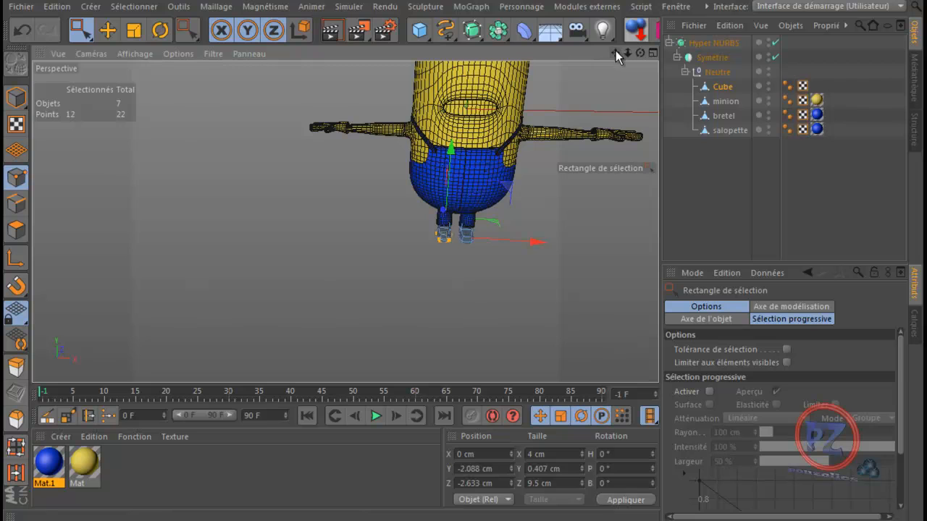
{"action": "left_click_drag", "start_coordinate": [615, 50], "coordinate": [462, 302]}
{"action": "left_click_drag", "start_coordinate": [641, 52], "coordinate": [458, 304]}
{"action": "scroll", "coordinate": [383, 349], "scroll_direction": "up", "scroll_amount": 5}
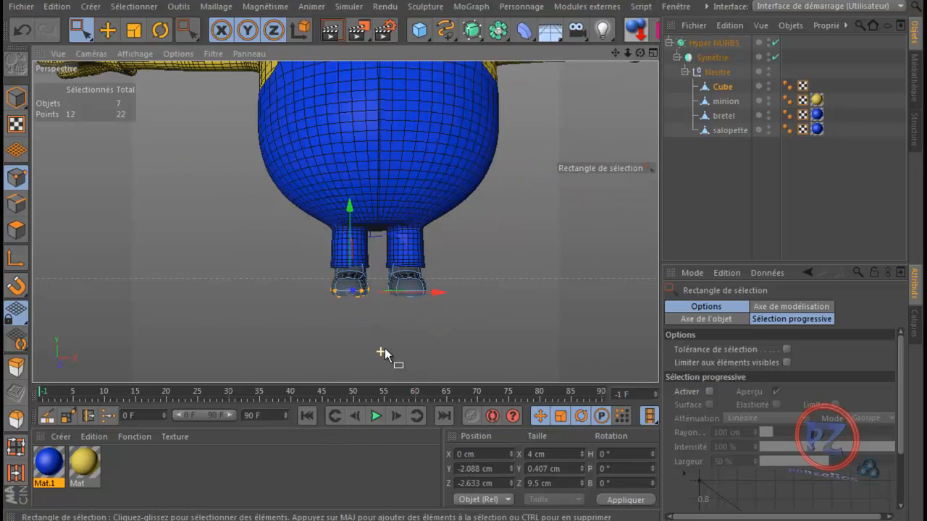
{"action": "scroll", "coordinate": [383, 351], "scroll_direction": "down", "scroll_amount": 3}
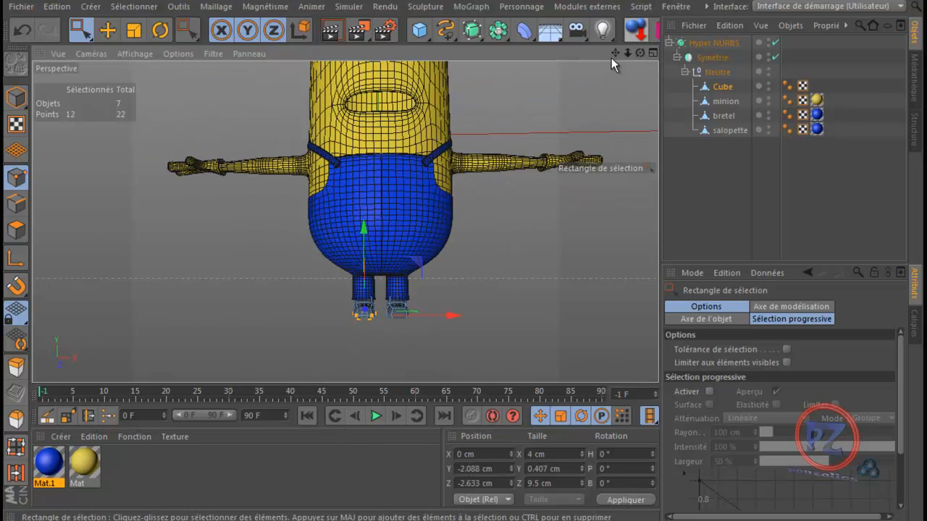
{"action": "left_click_drag", "start_coordinate": [614, 54], "coordinate": [463, 303]}
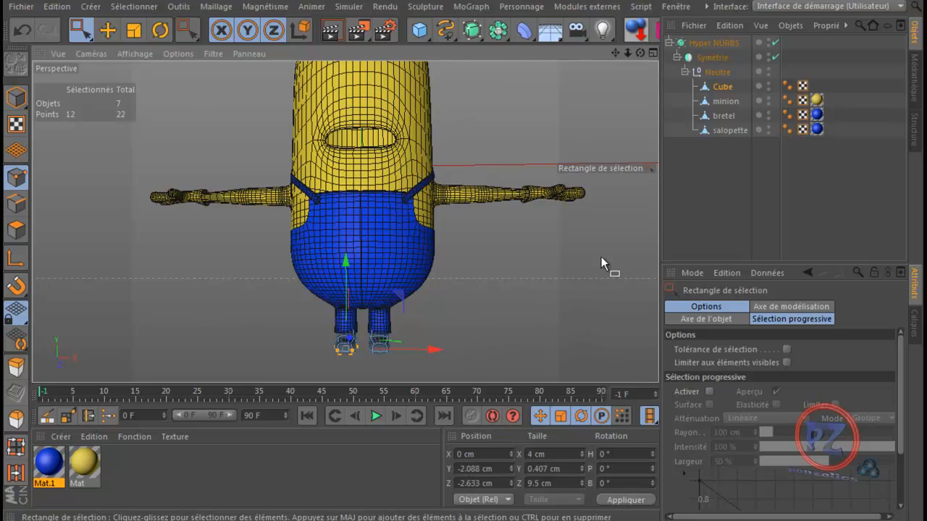
{"action": "left_click", "coordinate": [531, 292]}
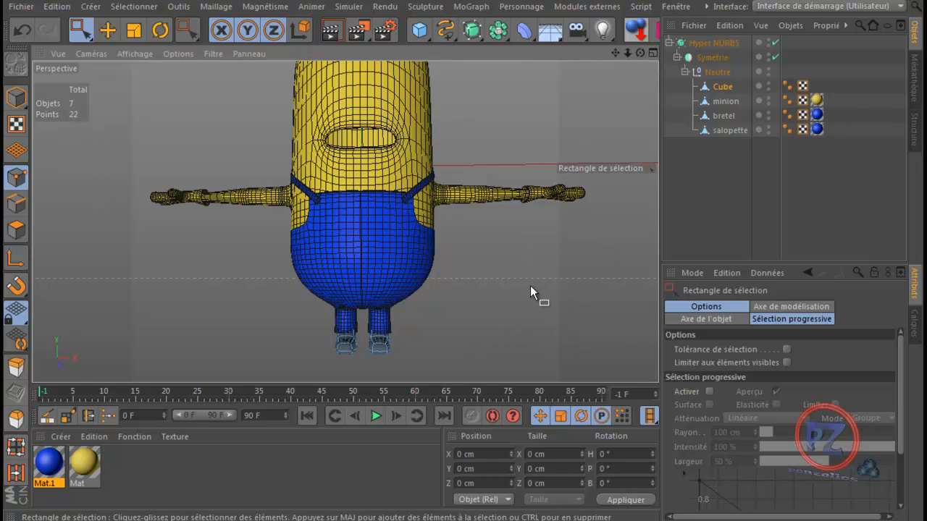
- Create a new material, set its colour to black (RGB 0, 0, 0) and disable its Spécularité channel
{"action": "double_click", "coordinate": [154, 469]}
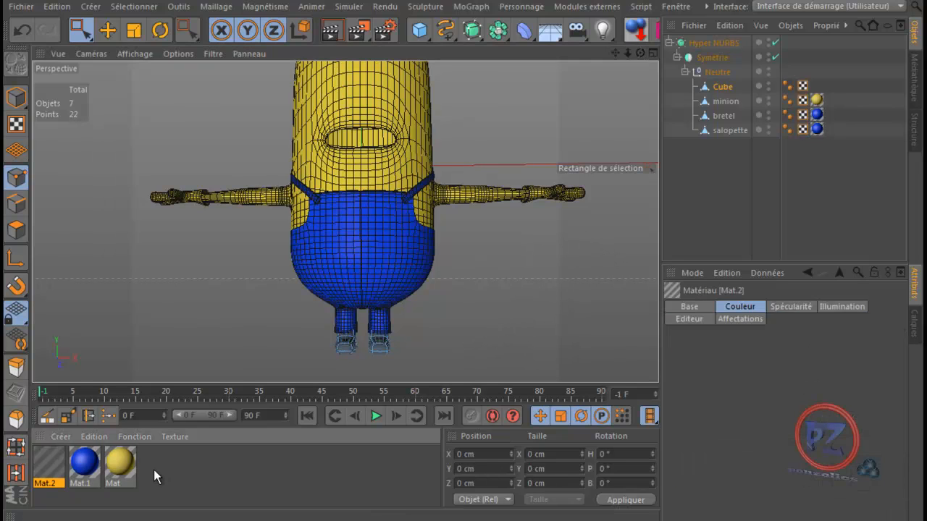
{"action": "double_click", "coordinate": [58, 467]}
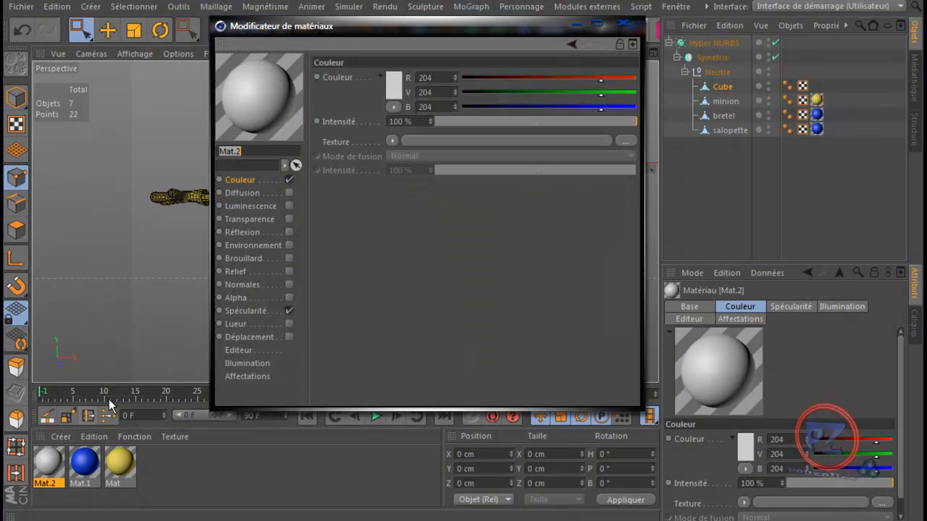
{"action": "left_click", "coordinate": [391, 79]}
{"action": "left_click", "coordinate": [313, 102]}
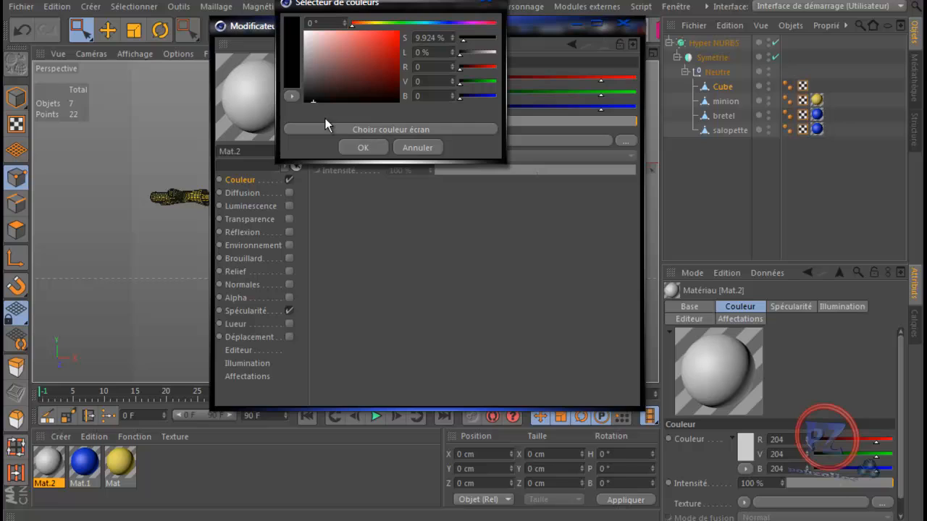
{"action": "left_click", "coordinate": [362, 147]}
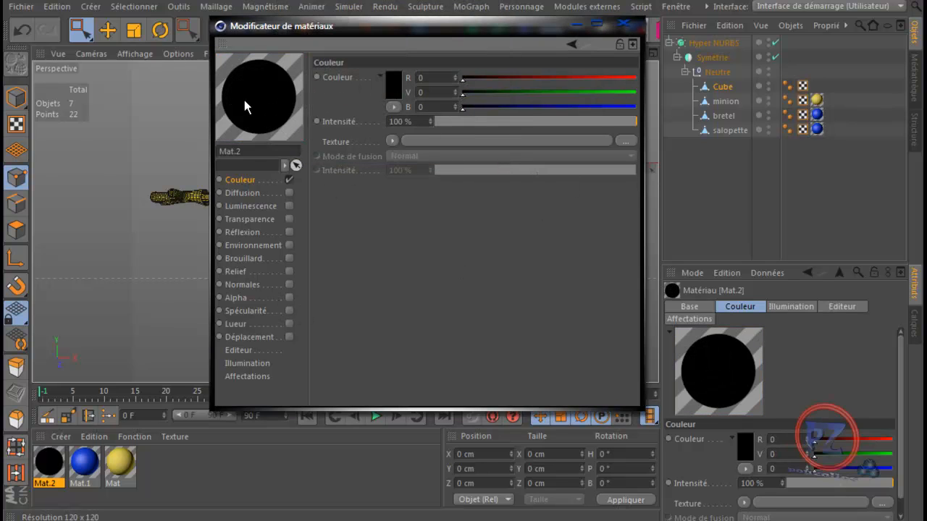
- Apply the black material Mat.2 to the Cube shoes, clear the selection and display the view in Gouraud shading without lines
{"action": "left_click_drag", "start_coordinate": [657, 105], "coordinate": [717, 87]}
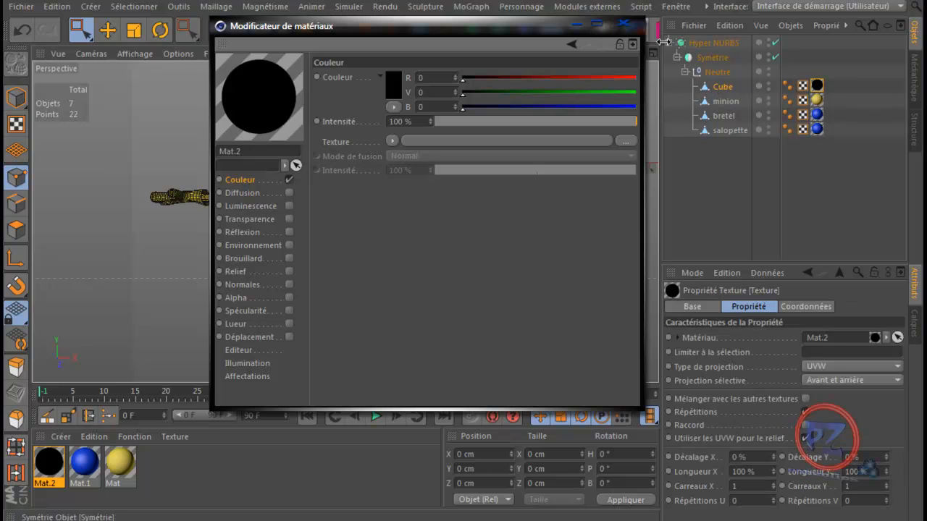
{"action": "left_click", "coordinate": [623, 24]}
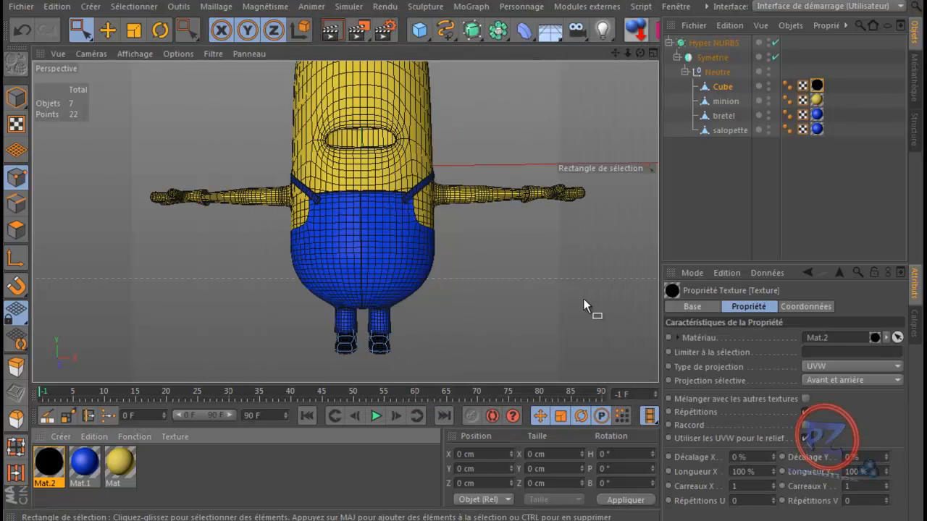
{"action": "left_click", "coordinate": [727, 212]}
{"action": "left_click", "coordinate": [135, 53]}
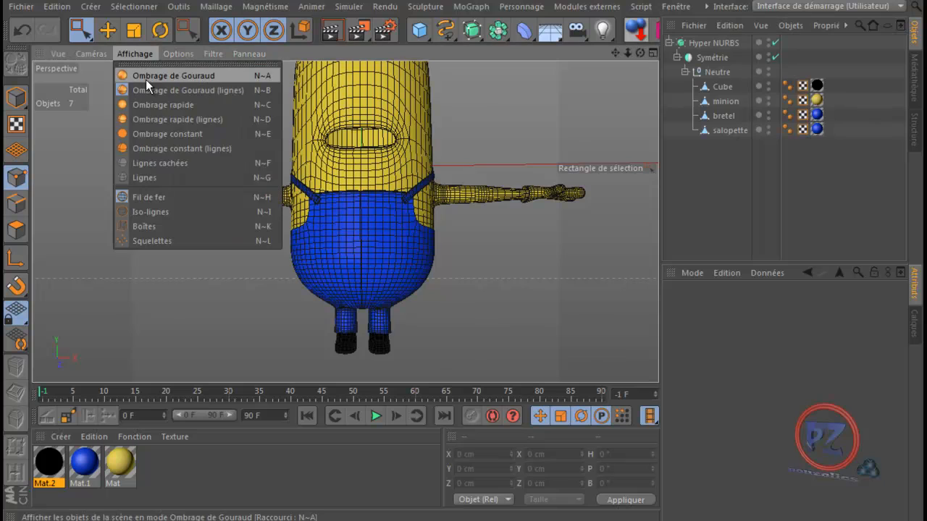
{"action": "left_click", "coordinate": [146, 79]}
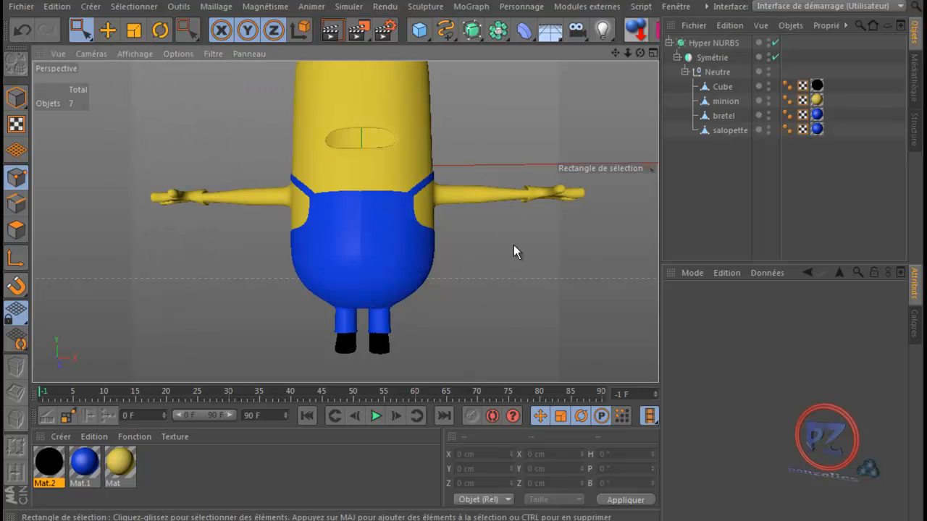
- Examine the shaded minion from the side and front, comparing its shape and clothing with the reference picture
{"action": "left_click_drag", "start_coordinate": [640, 53], "coordinate": [464, 306]}
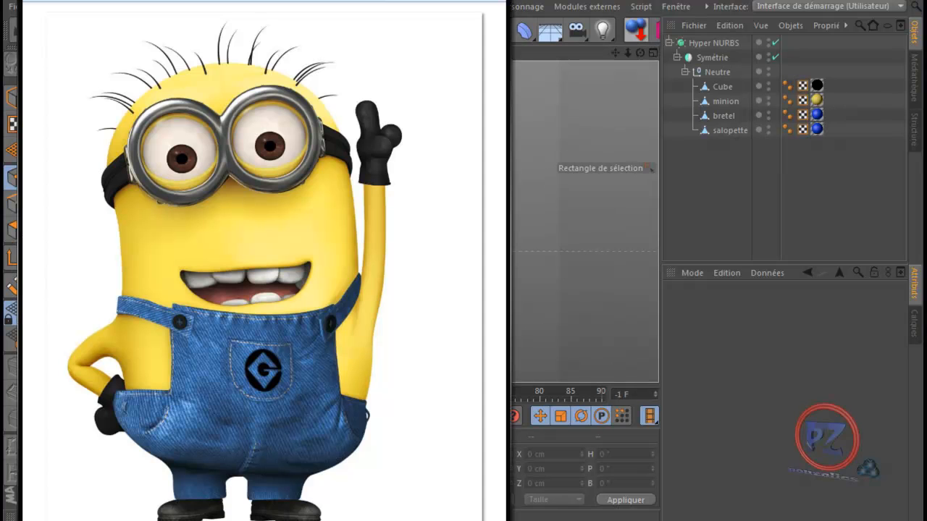
{"action": "scroll", "coordinate": [559, 280], "scroll_direction": "down", "scroll_amount": 4}
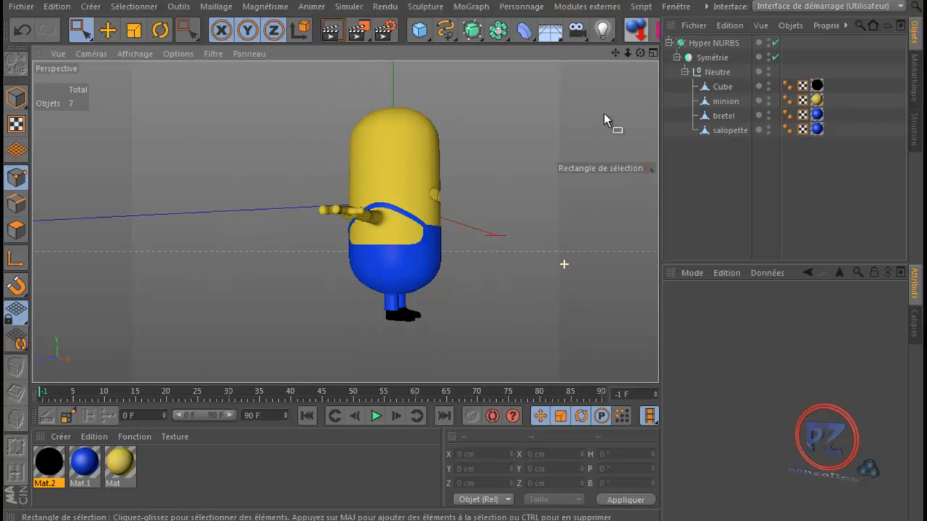
{"action": "left_click_drag", "start_coordinate": [638, 54], "coordinate": [461, 301]}
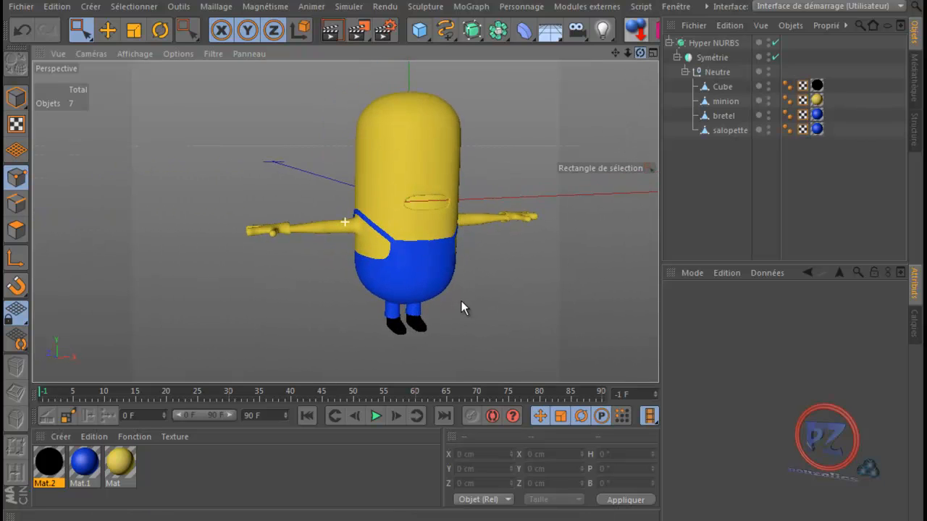
{"action": "left_click_drag", "start_coordinate": [615, 51], "coordinate": [462, 301]}
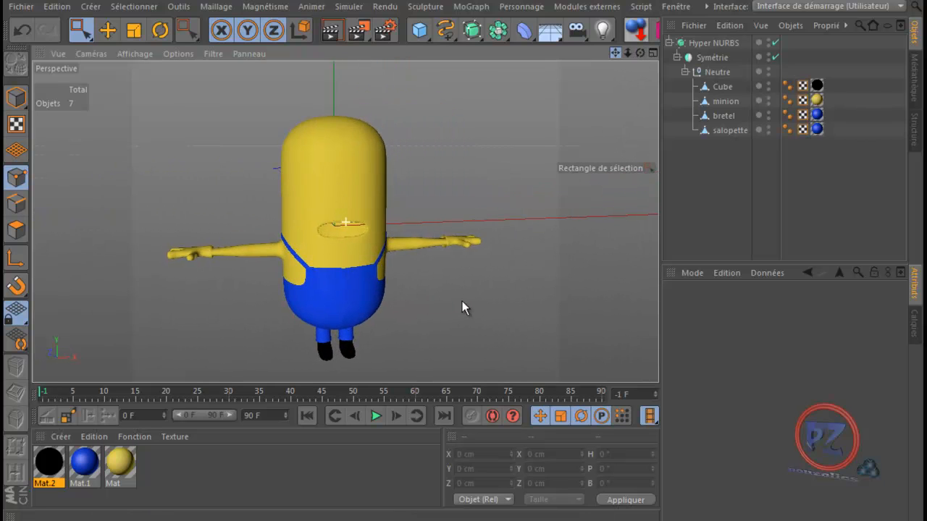
{"action": "left_click_drag", "start_coordinate": [639, 52], "coordinate": [463, 301]}
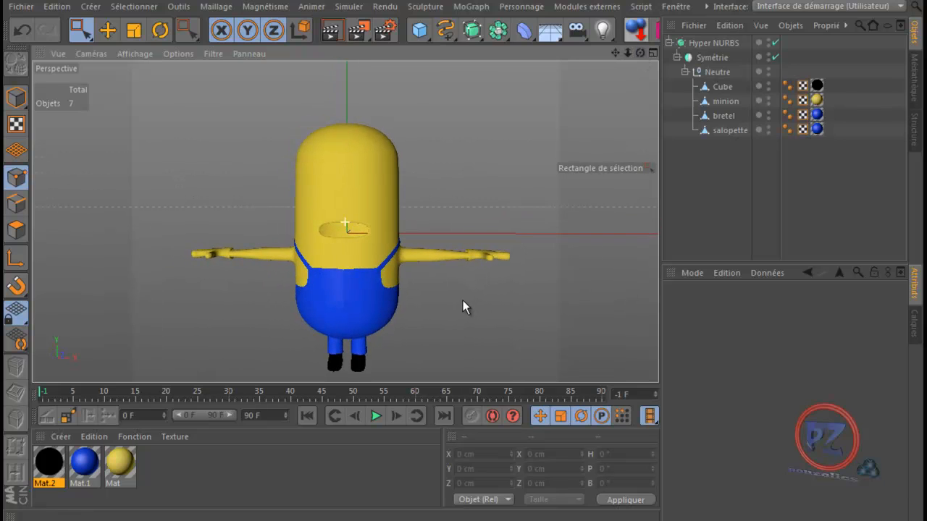
{"action": "left_click_drag", "start_coordinate": [614, 53], "coordinate": [464, 297]}
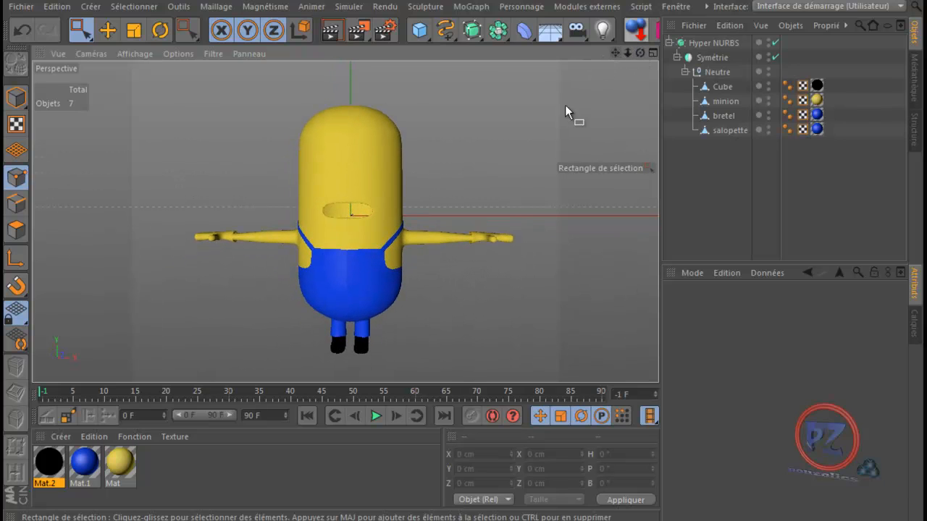
- Examine up close where the strap meets the front of the salopette, and check the whole figure from the front
{"action": "scroll", "coordinate": [381, 259], "scroll_direction": "up", "scroll_amount": 10}
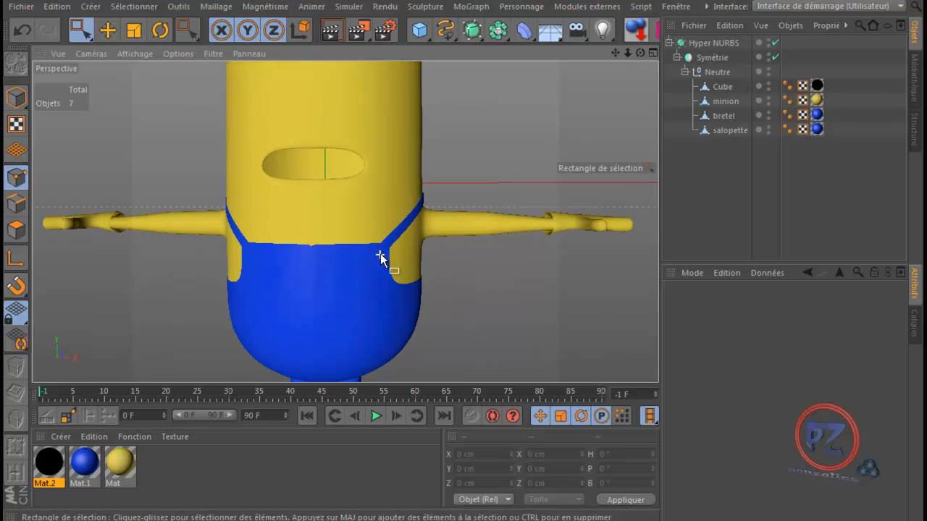
{"action": "scroll", "coordinate": [382, 260], "scroll_direction": "up", "scroll_amount": 3}
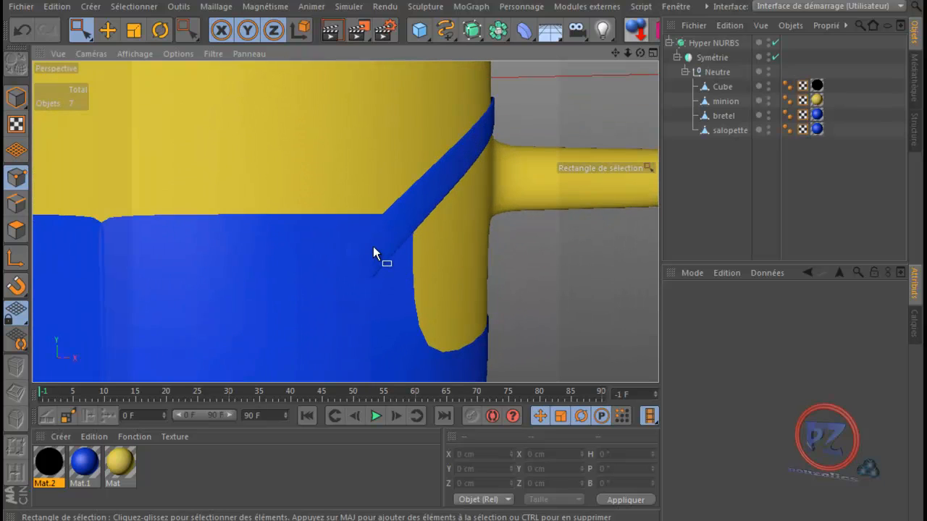
{"action": "left_click", "coordinate": [420, 31]}
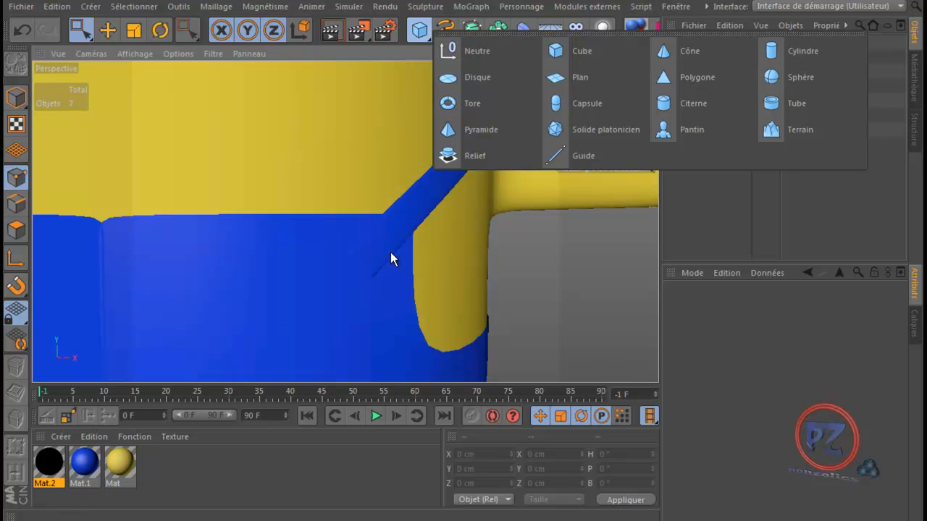
{"action": "scroll", "coordinate": [548, 238], "scroll_direction": "down", "scroll_amount": 10}
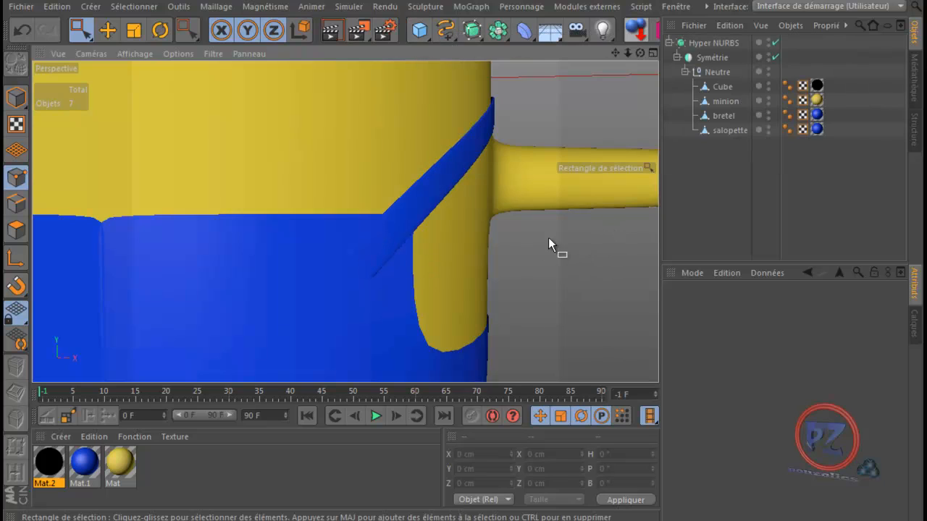
{"action": "scroll", "coordinate": [514, 248], "scroll_direction": "down", "scroll_amount": 8}
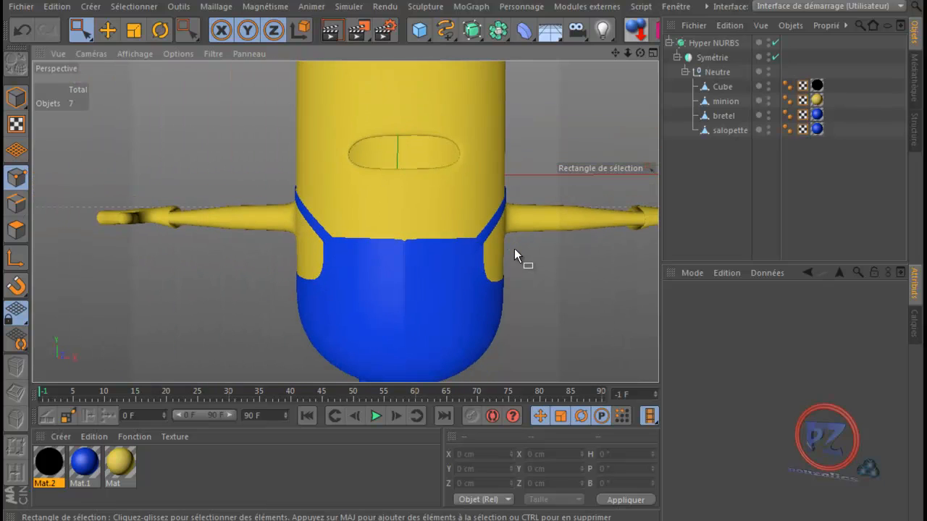
{"action": "left_click_drag", "start_coordinate": [614, 52], "coordinate": [462, 301]}
{"action": "left_click_drag", "start_coordinate": [643, 51], "coordinate": [464, 302]}
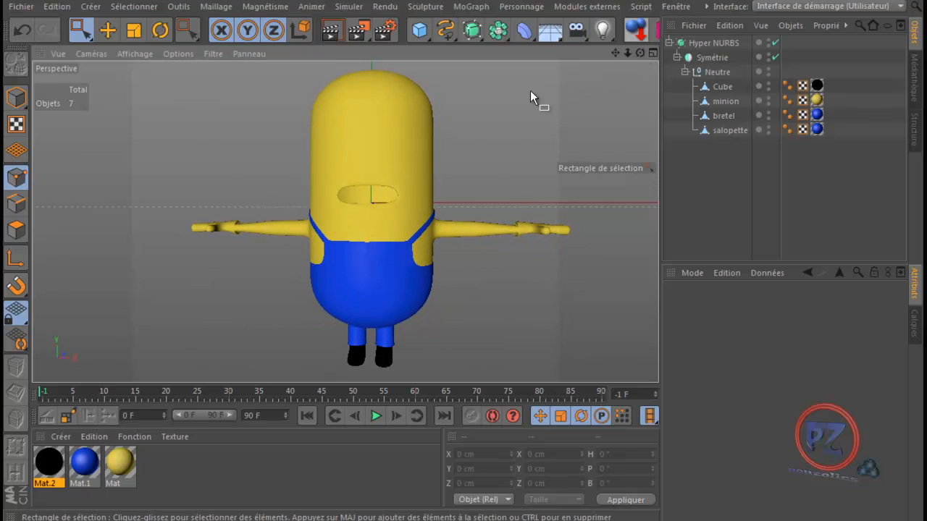
- Create a new project and merge the existing file "minion tuto test 1" into it
{"action": "left_click", "coordinate": [24, 7]}
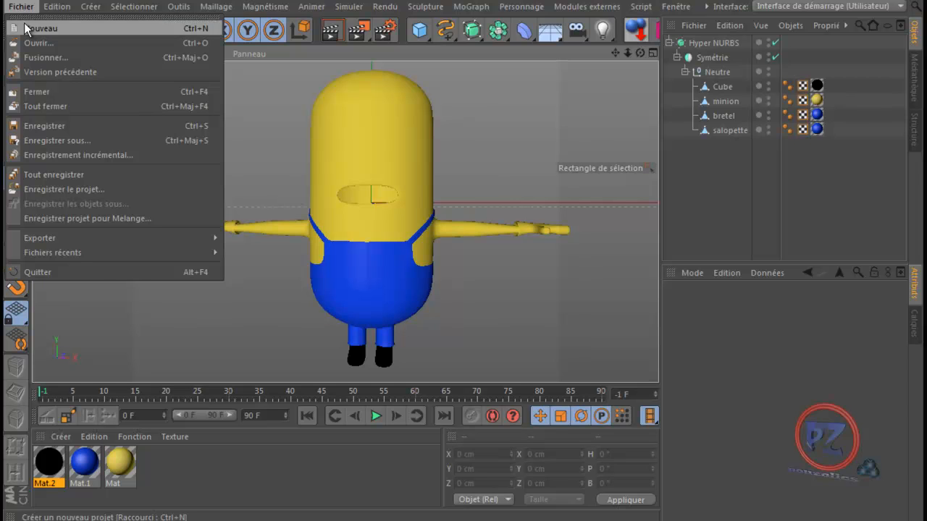
{"action": "left_click", "coordinate": [34, 28]}
{"action": "left_click", "coordinate": [23, 8]}
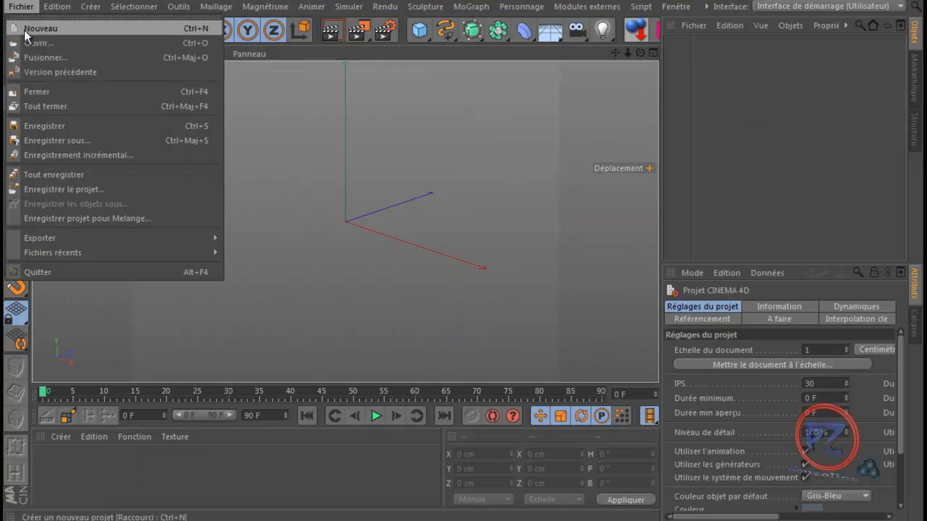
{"action": "left_click", "coordinate": [33, 58]}
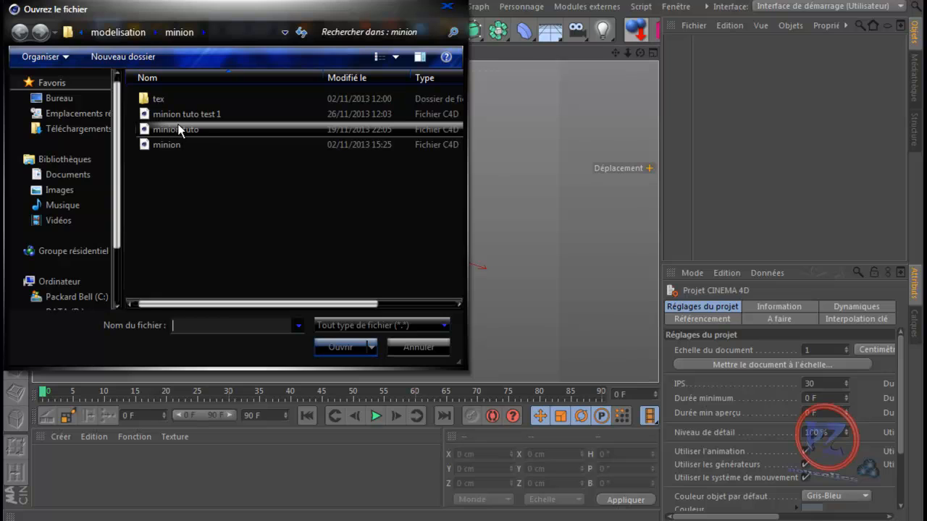
{"action": "double_click", "coordinate": [178, 113]}
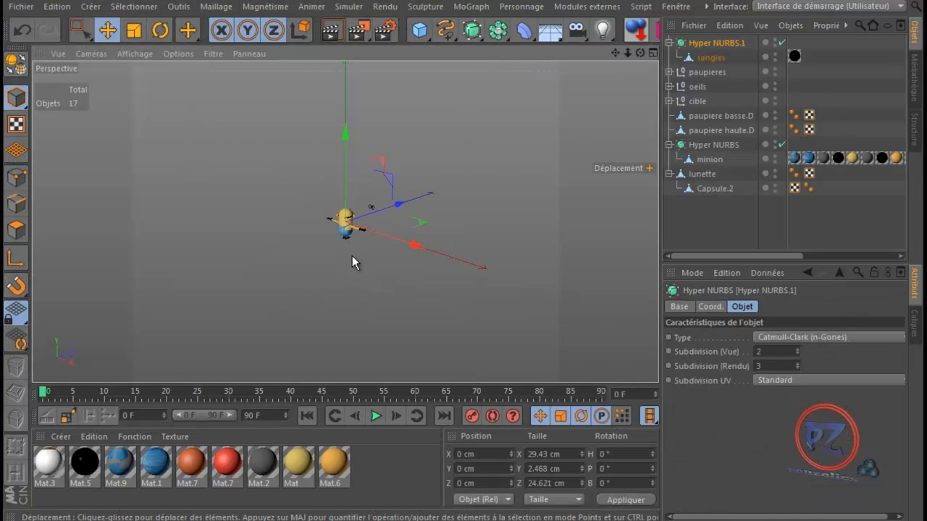
- Examine the finished minion's goggles, eyelids and head strap from the front and side, comparing them with the reference picture
{"action": "left_click_drag", "start_coordinate": [638, 52], "coordinate": [446, 311]}
{"action": "scroll", "coordinate": [371, 221], "scroll_direction": "up", "scroll_amount": 10}
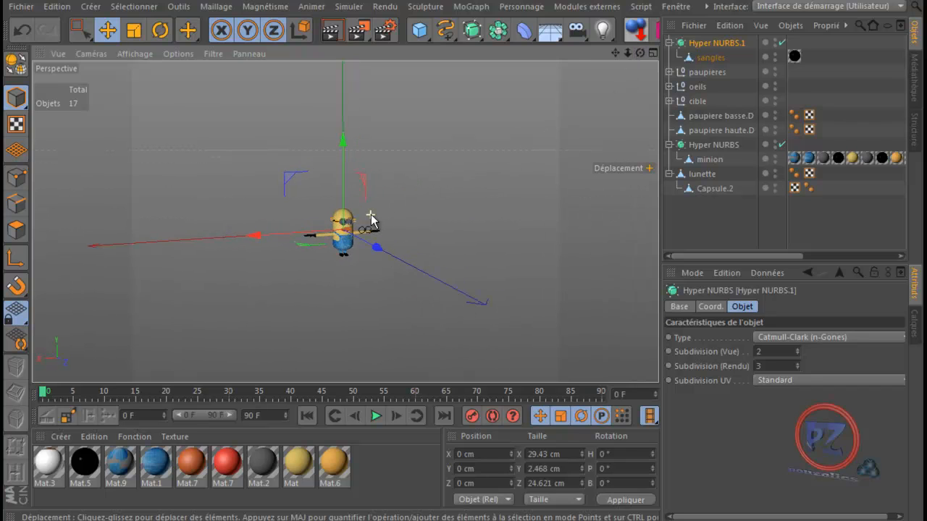
{"action": "scroll", "coordinate": [368, 220], "scroll_direction": "up", "scroll_amount": 2}
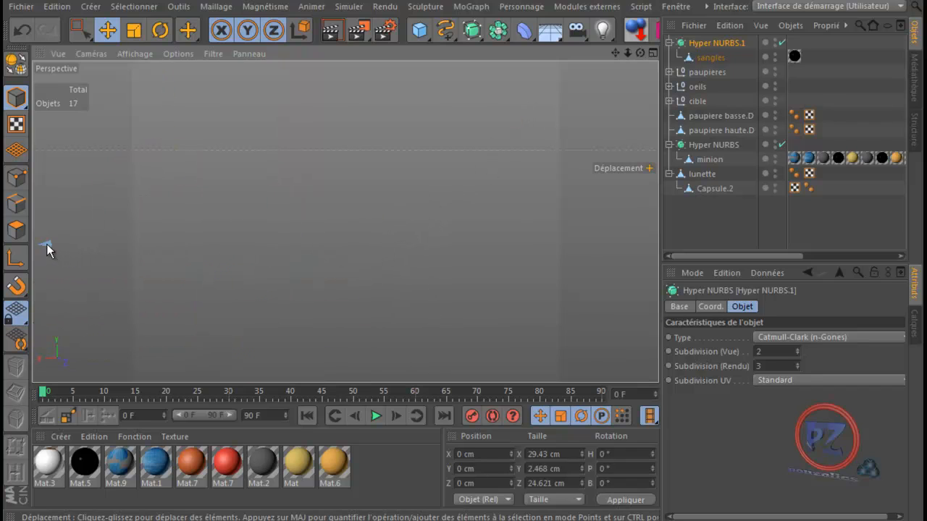
{"action": "scroll", "coordinate": [48, 246], "scroll_direction": "down", "scroll_amount": 3}
{"action": "scroll", "coordinate": [299, 256], "scroll_direction": "down", "scroll_amount": 4}
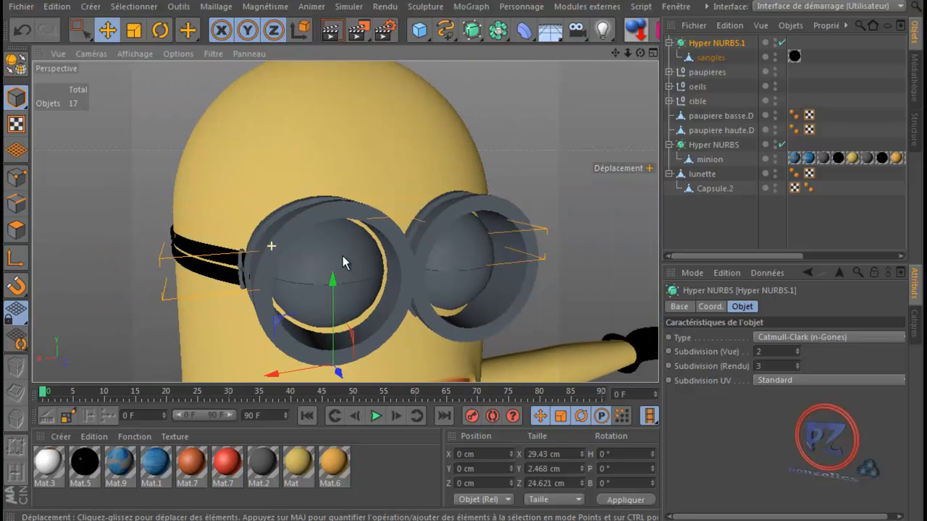
{"action": "scroll", "coordinate": [398, 256], "scroll_direction": "down", "scroll_amount": 2}
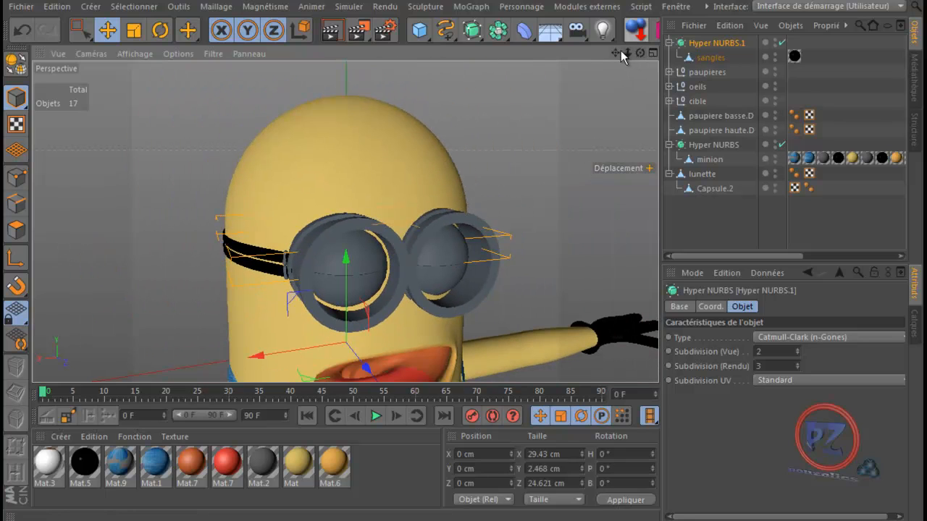
{"action": "scroll", "coordinate": [463, 300], "scroll_direction": "up", "scroll_amount": 3}
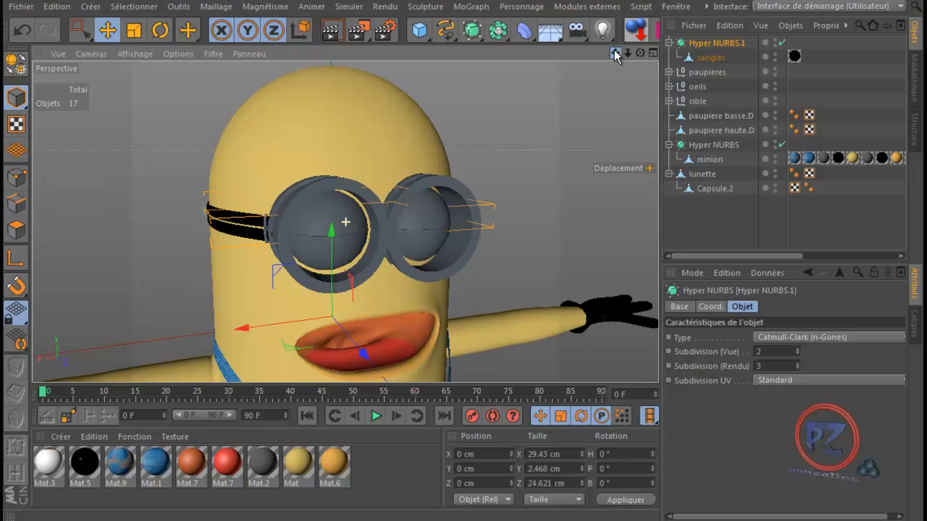
{"action": "left_click_drag", "start_coordinate": [614, 53], "coordinate": [612, 28]}
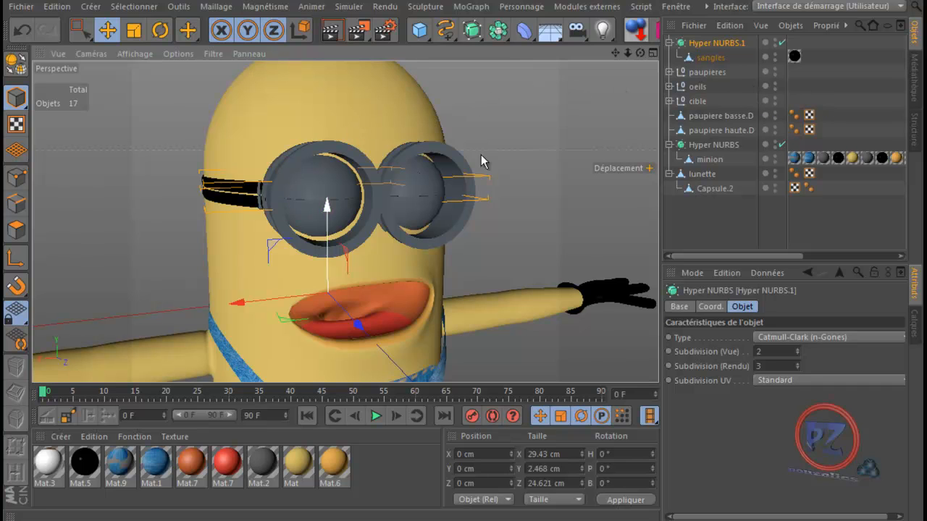
{"action": "mouse_move", "coordinate": [470, 305]}
{"action": "left_mouse_down", "text": "alt"}
{"action": "mouse_move", "coordinate": [482, 305]}
{"action": "mouse_move", "coordinate": [464, 301]}
{"action": "left_mouse_up", "text": "alt"}
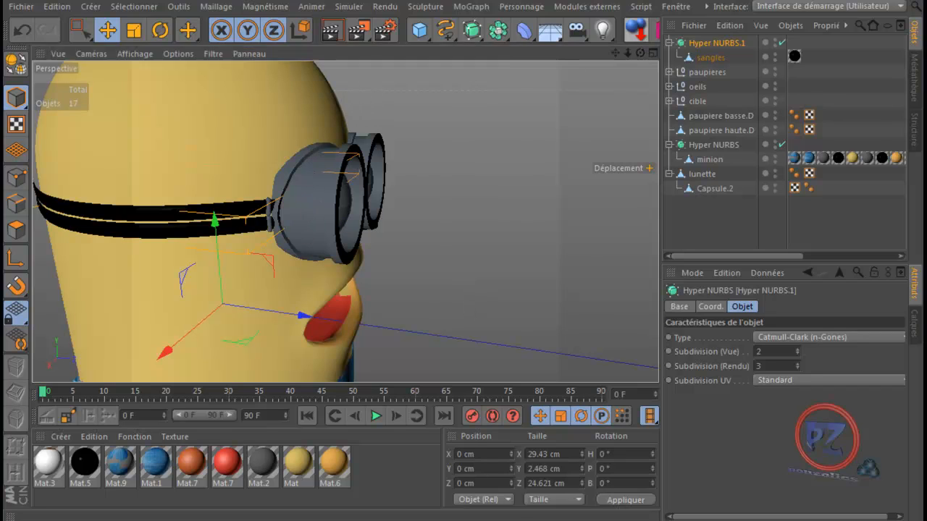
{"action": "key", "text": "alt+Tab"}
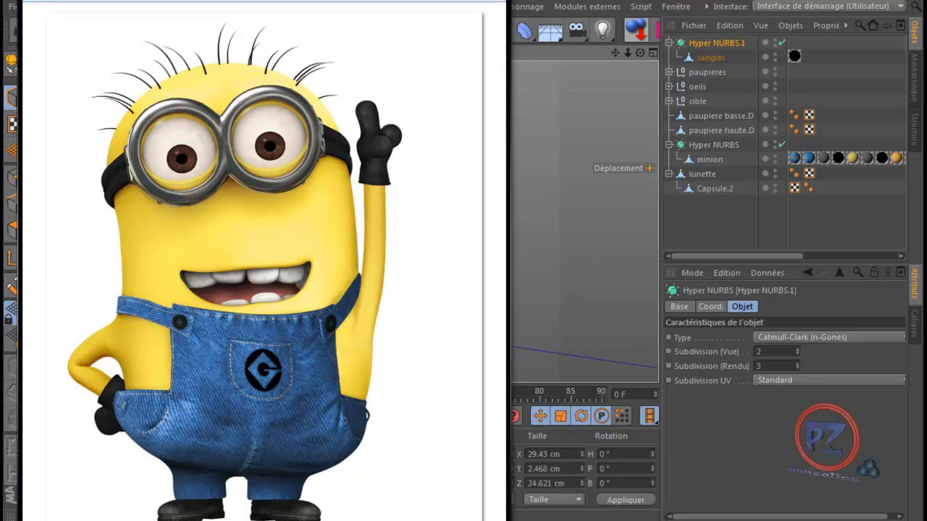
{"action": "key", "text": "alt+Tab"}
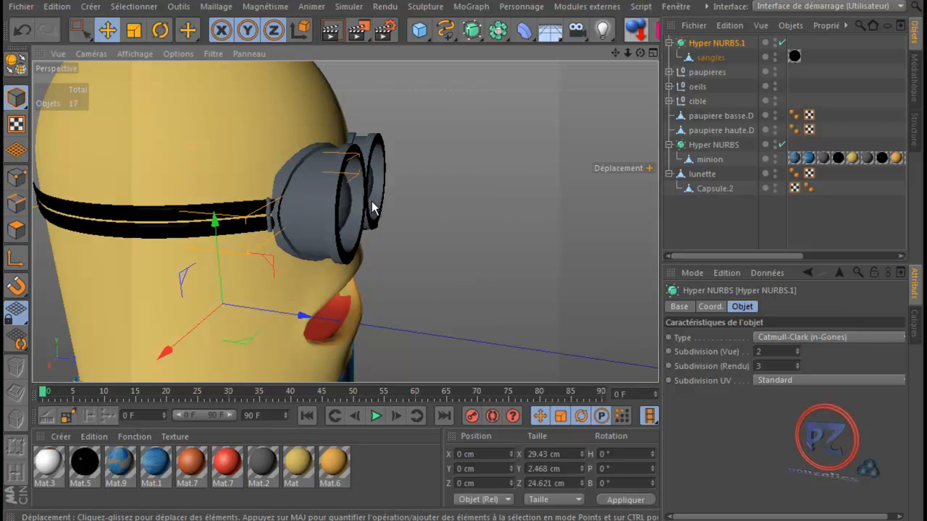
{"action": "left_click_drag", "start_coordinate": [640, 53], "coordinate": [470, 302]}
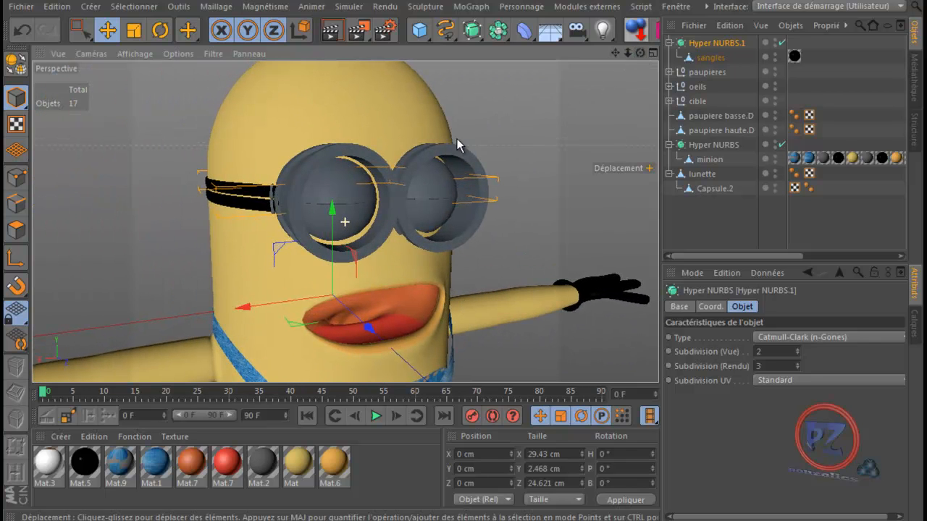
- Expand the paupieres group and rotate the lower eyelid paupiere basse.G to a pitch of about -29.6°
{"action": "left_click", "coordinate": [669, 71]}
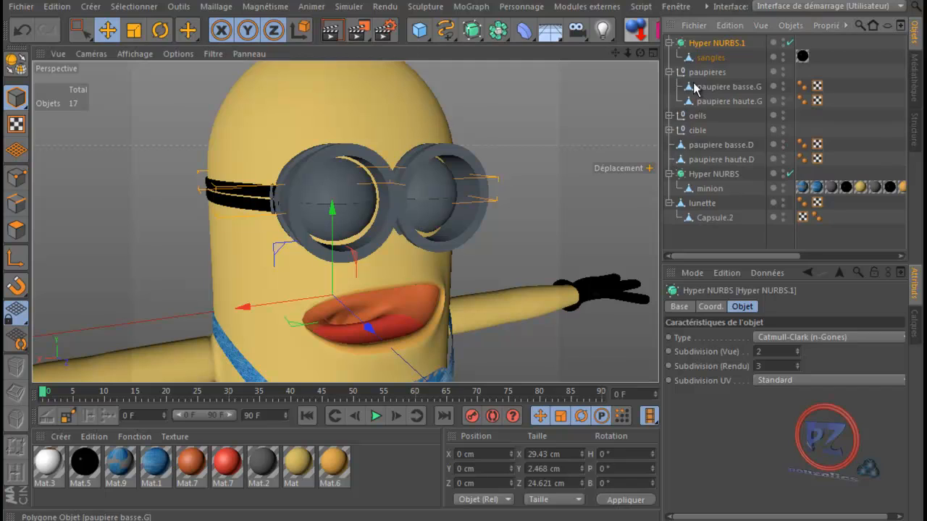
{"action": "left_click", "coordinate": [713, 87]}
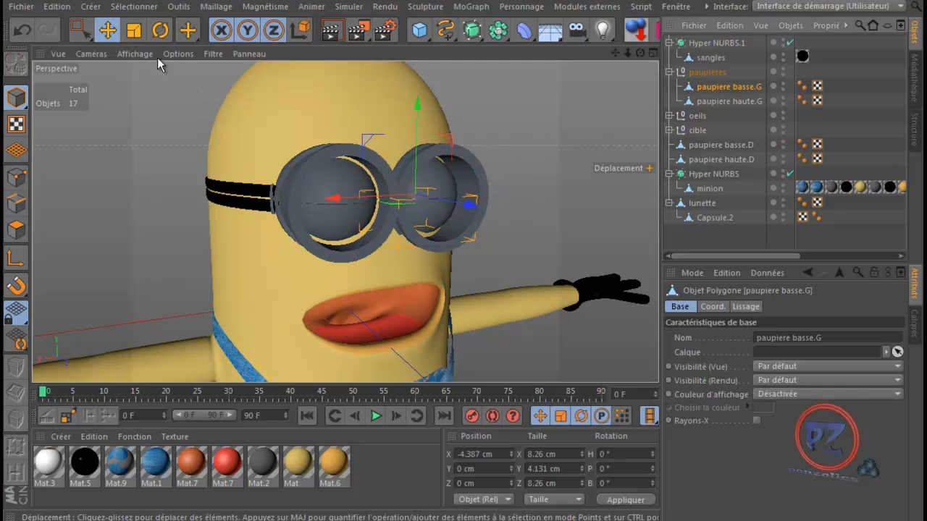
{"action": "left_click", "coordinate": [160, 29]}
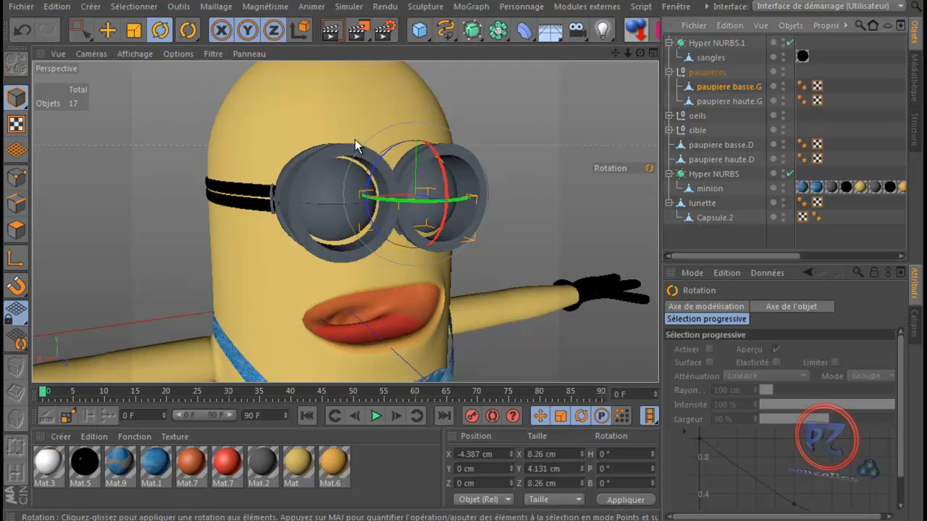
{"action": "left_click_drag", "start_coordinate": [444, 216], "coordinate": [445, 261]}
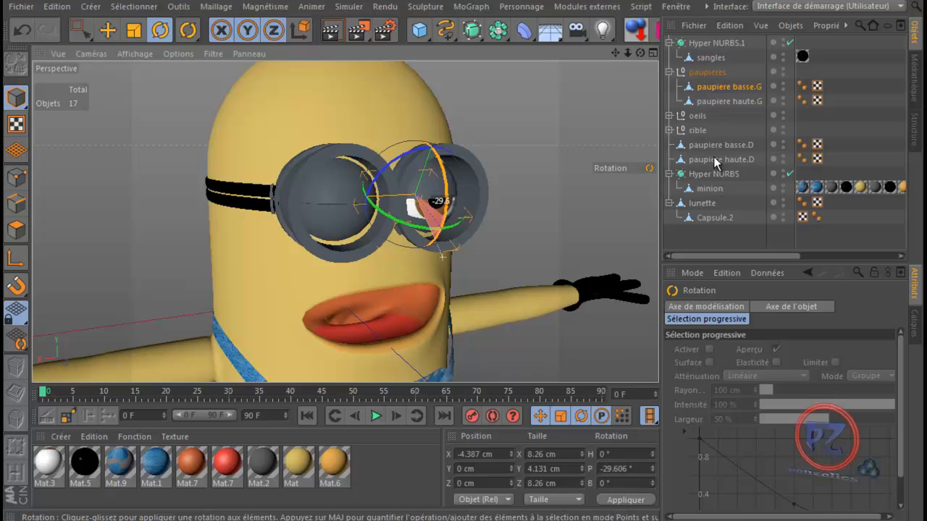
- Rotate the upper eyelid paupiere haute.G open to a pitch of about 40.9°
{"action": "left_click", "coordinate": [719, 102]}
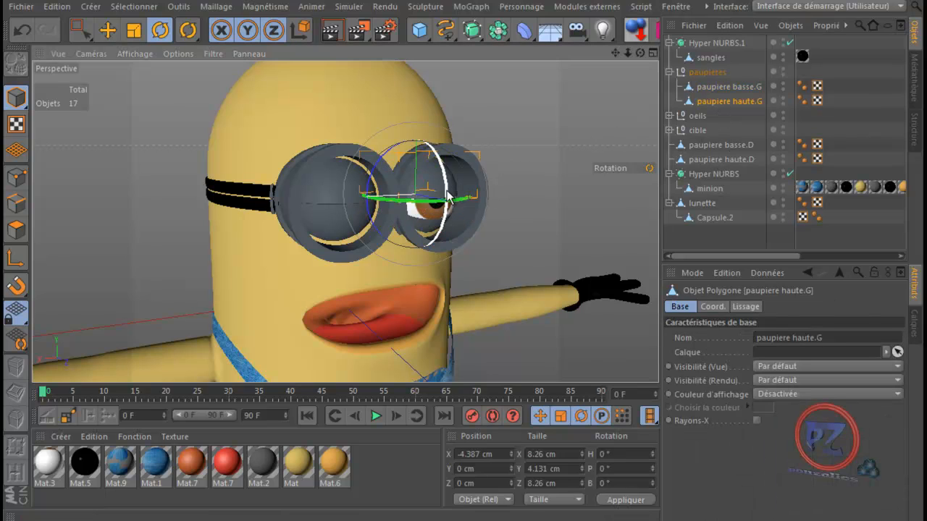
{"action": "left_click_drag", "start_coordinate": [447, 196], "coordinate": [459, 140]}
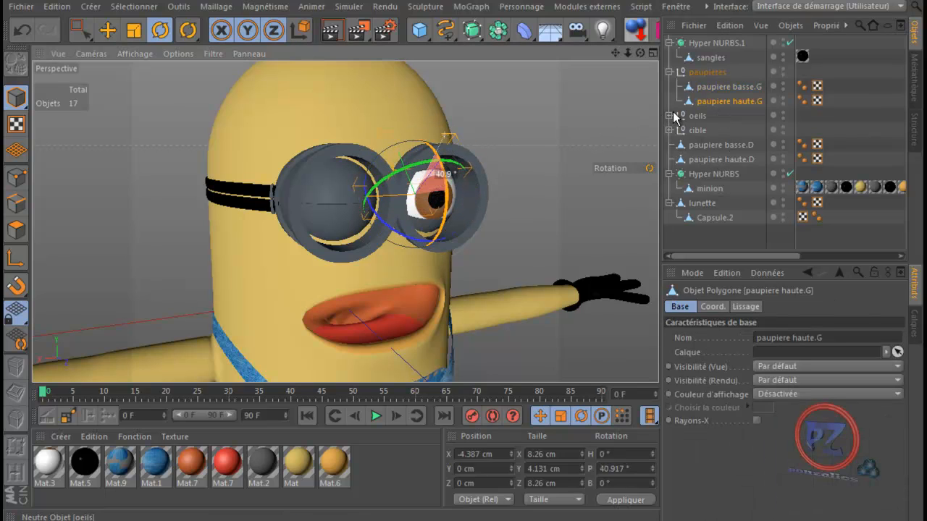
- Rotate the other eye's lids, setting paupiere basse.D to a pitch of about -38.9° and paupiere haute.D to about 45.5°
{"action": "left_click", "coordinate": [722, 144]}
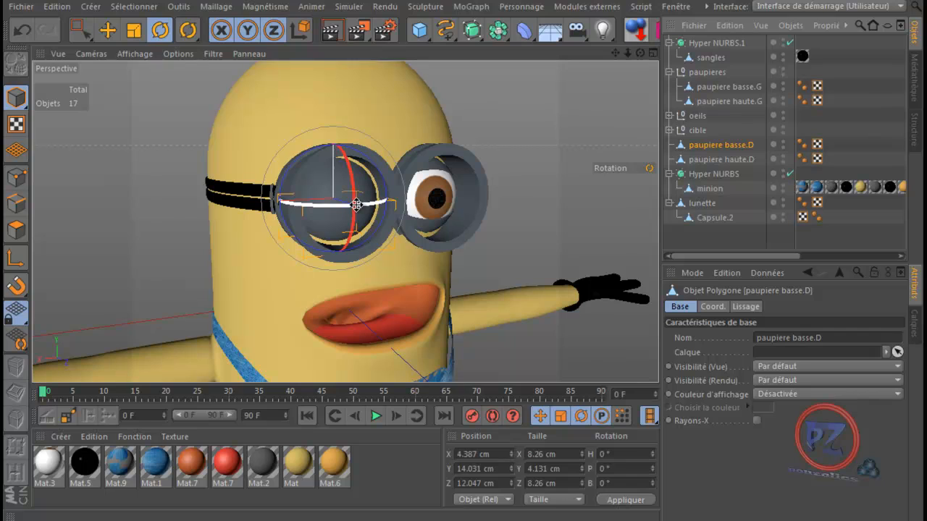
{"action": "left_click_drag", "start_coordinate": [360, 204], "coordinate": [354, 237]}
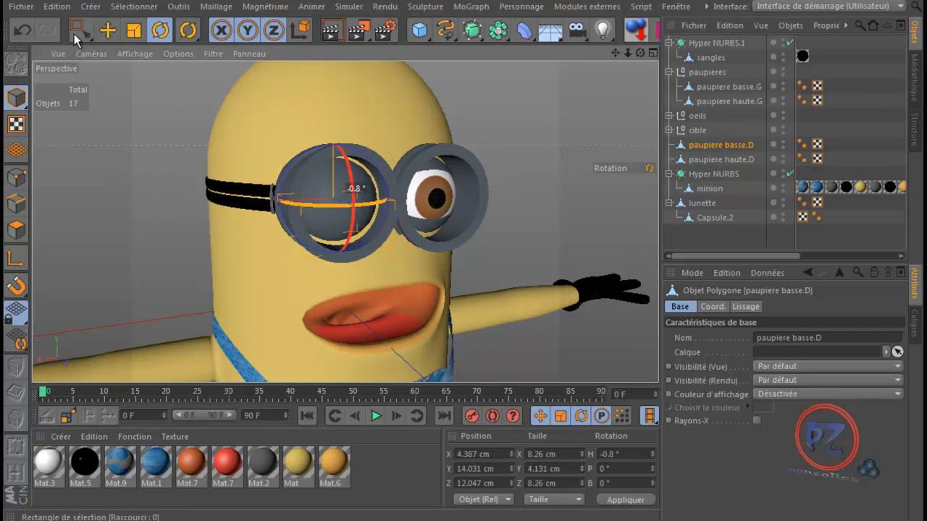
{"action": "left_click", "coordinate": [22, 29]}
{"action": "left_click_drag", "start_coordinate": [358, 194], "coordinate": [351, 216]}
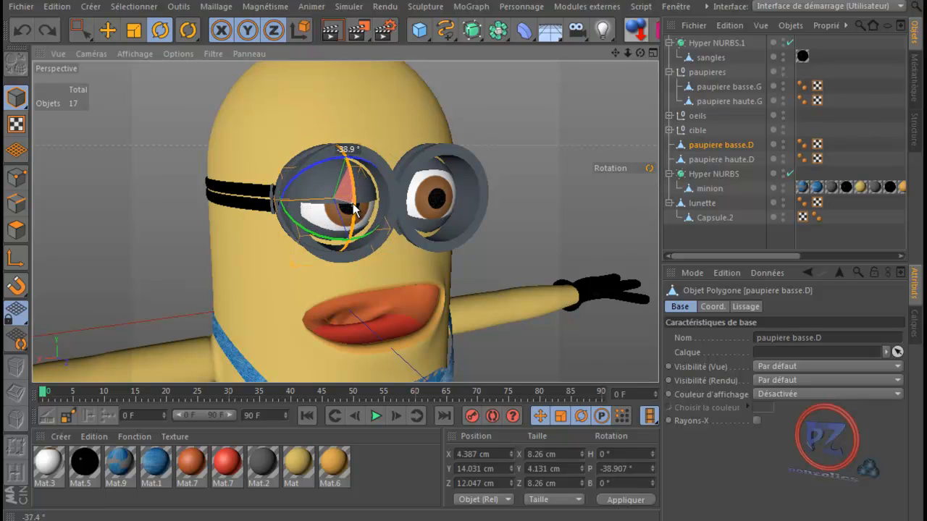
{"action": "left_click", "coordinate": [717, 159]}
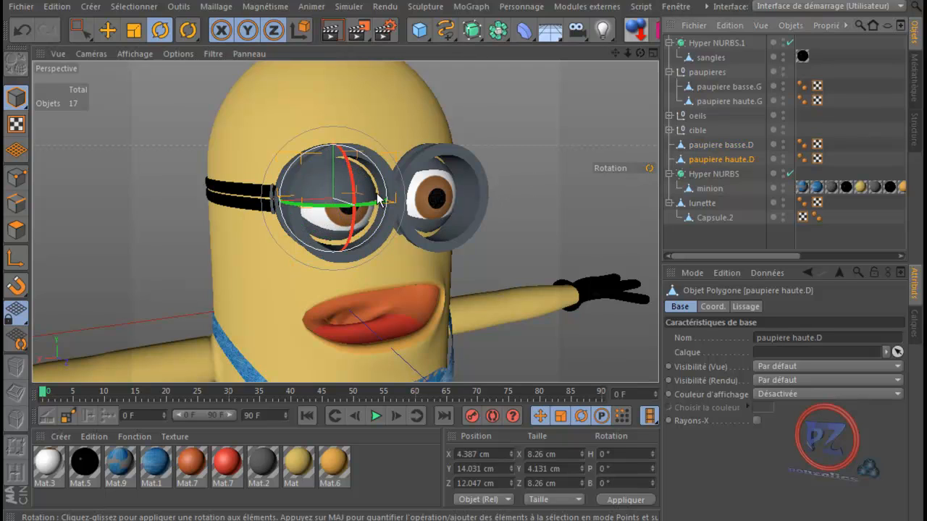
{"action": "left_click_drag", "start_coordinate": [355, 209], "coordinate": [352, 150]}
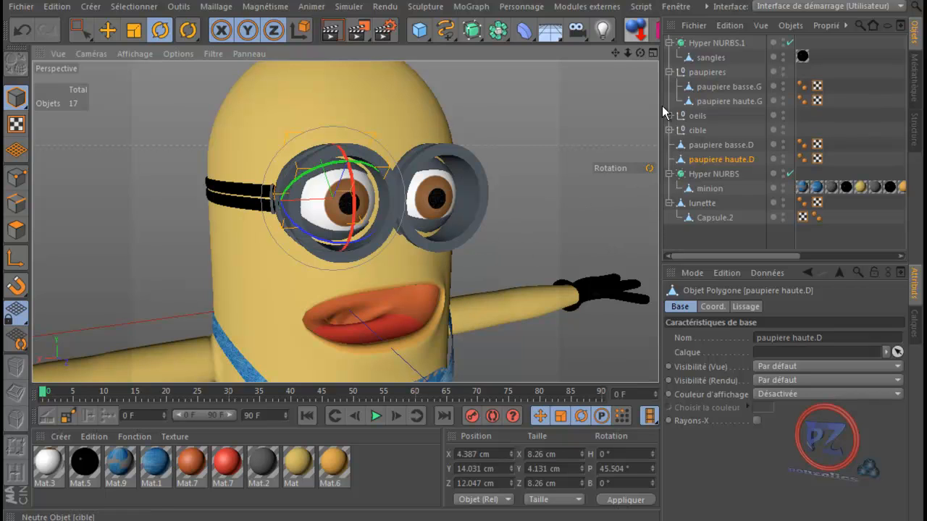
- Try moving the cible eye target to about X 12.75 cm and Y 10.61 cm, and undo the move
{"action": "scroll", "coordinate": [577, 149], "scroll_direction": "down", "scroll_amount": 3}
{"action": "scroll", "coordinate": [577, 158], "scroll_direction": "down", "scroll_amount": 3}
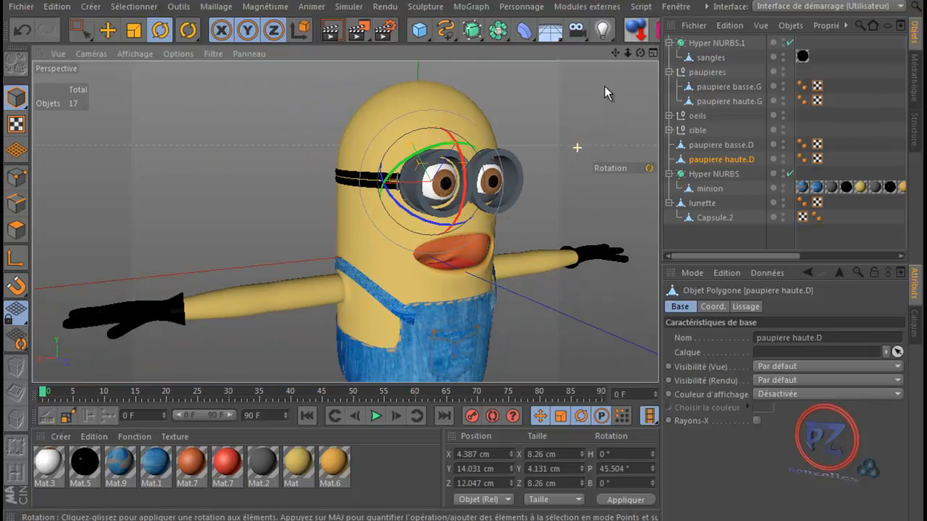
{"action": "left_click_drag", "start_coordinate": [615, 54], "coordinate": [438, 300]}
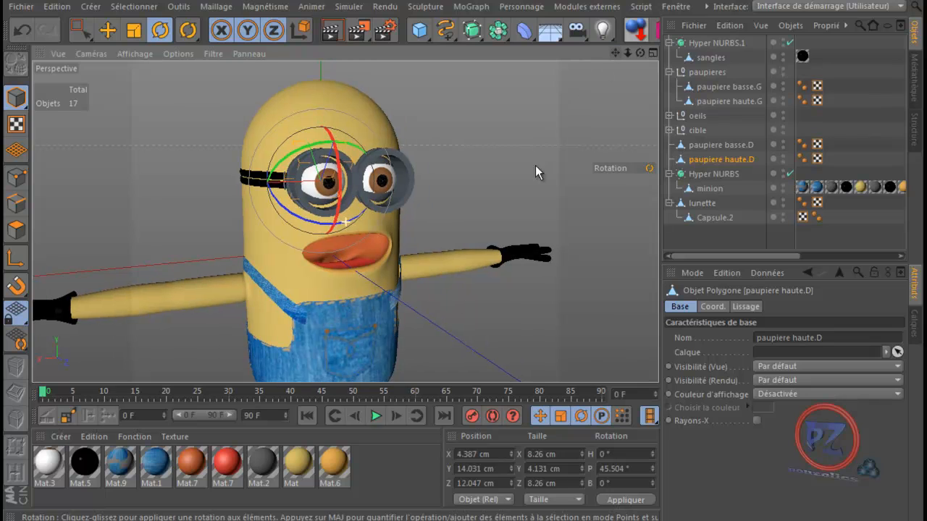
{"action": "scroll", "coordinate": [533, 196], "scroll_direction": "down", "scroll_amount": 4}
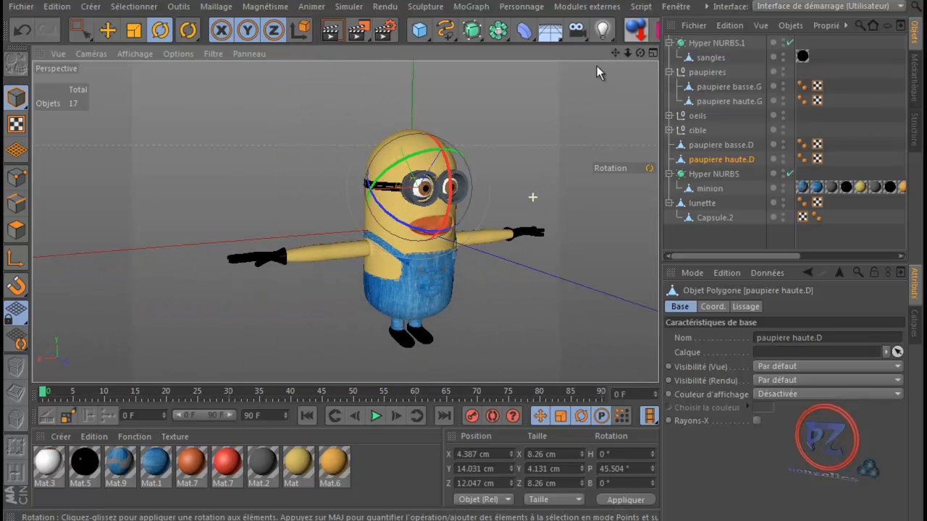
{"action": "left_click_drag", "start_coordinate": [614, 52], "coordinate": [462, 302]}
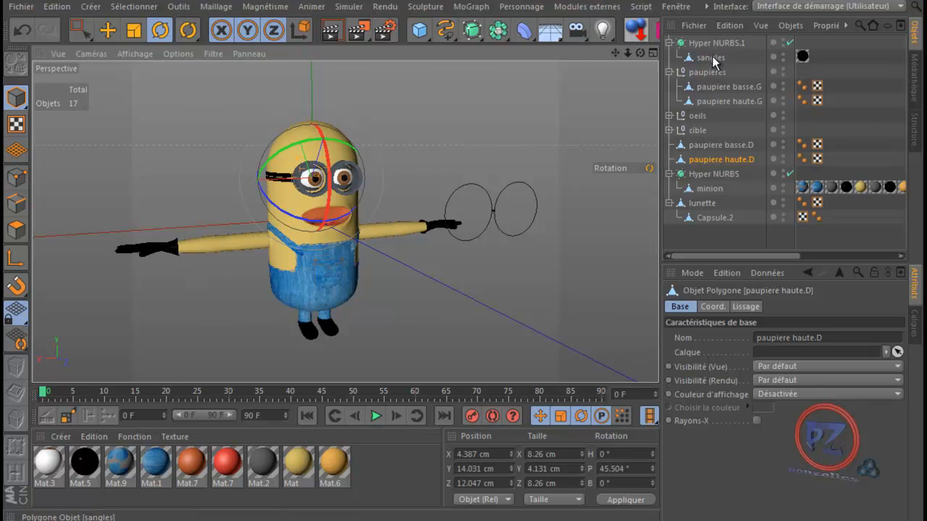
{"action": "left_click", "coordinate": [697, 131]}
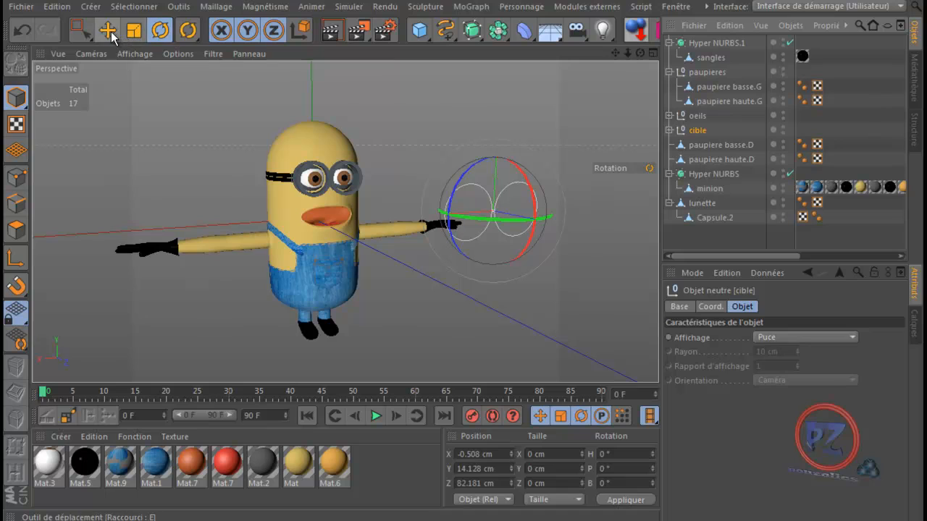
{"action": "left_click", "coordinate": [107, 30]}
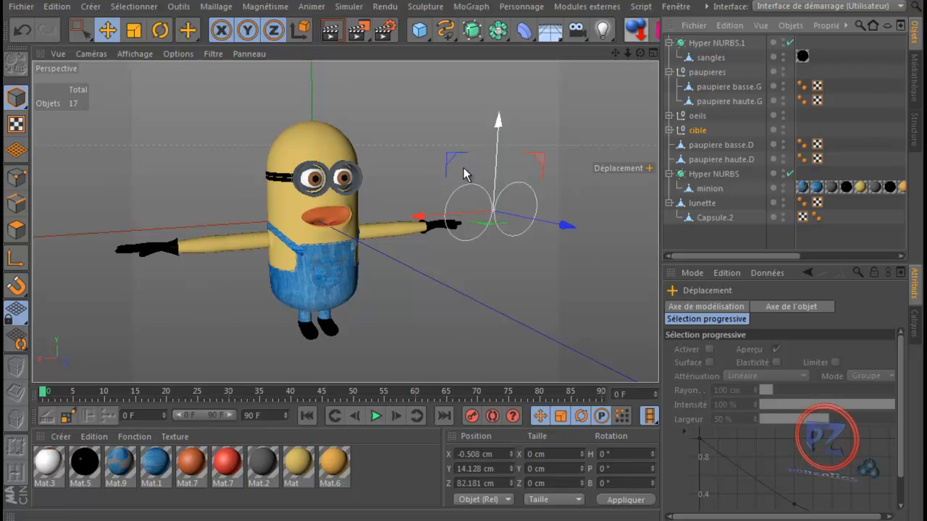
{"action": "left_click_drag", "start_coordinate": [441, 161], "coordinate": [349, 190]}
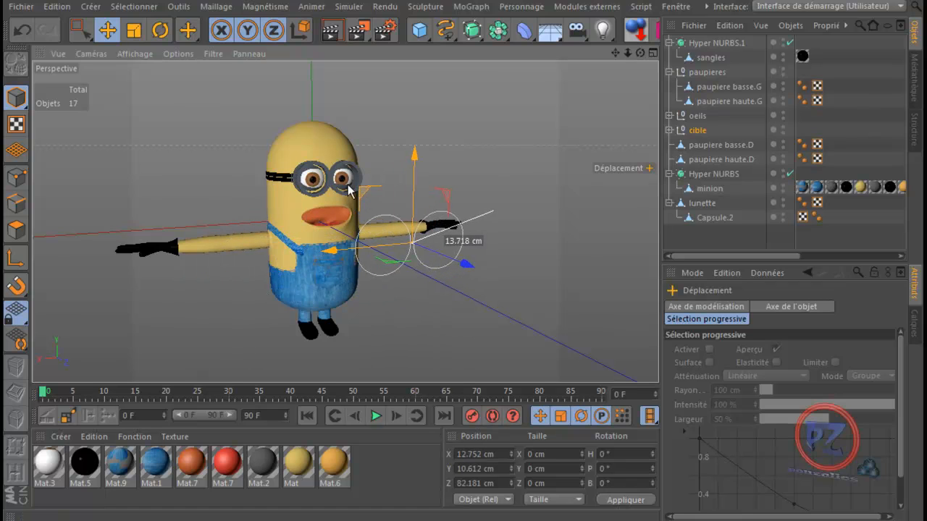
{"action": "left_click", "coordinate": [23, 30]}
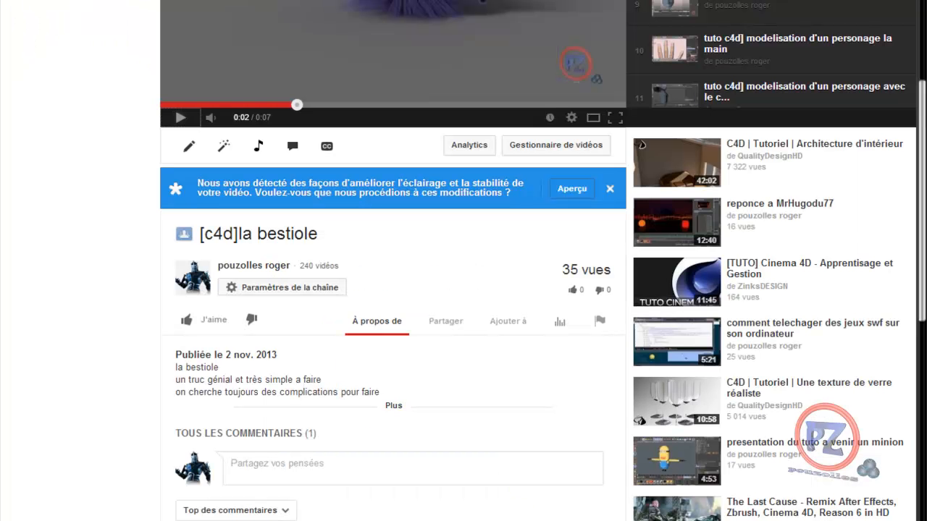
- Look over the YouTube page of the video "[c4d]la bestiole" and return to Cinema 4D
{"action": "scroll", "coordinate": [194, 330], "scroll_direction": "up", "scroll_amount": 3}
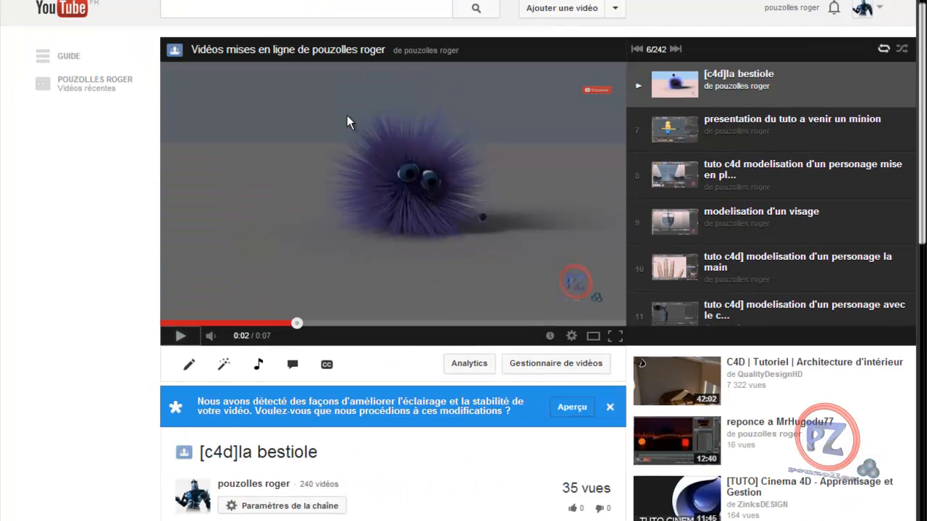
{"action": "scroll", "coordinate": [126, 405], "scroll_direction": "down", "scroll_amount": 5}
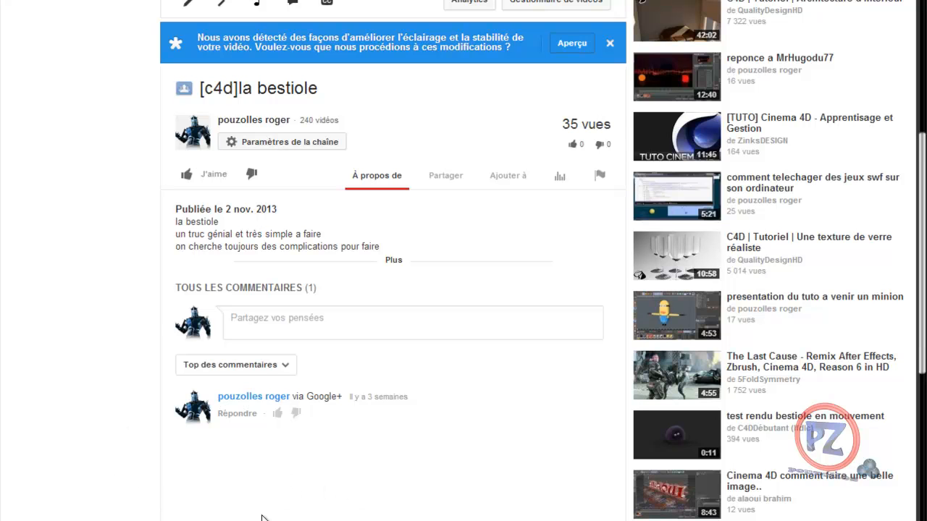
{"action": "scroll", "coordinate": [148, 424], "scroll_direction": "up", "scroll_amount": 5}
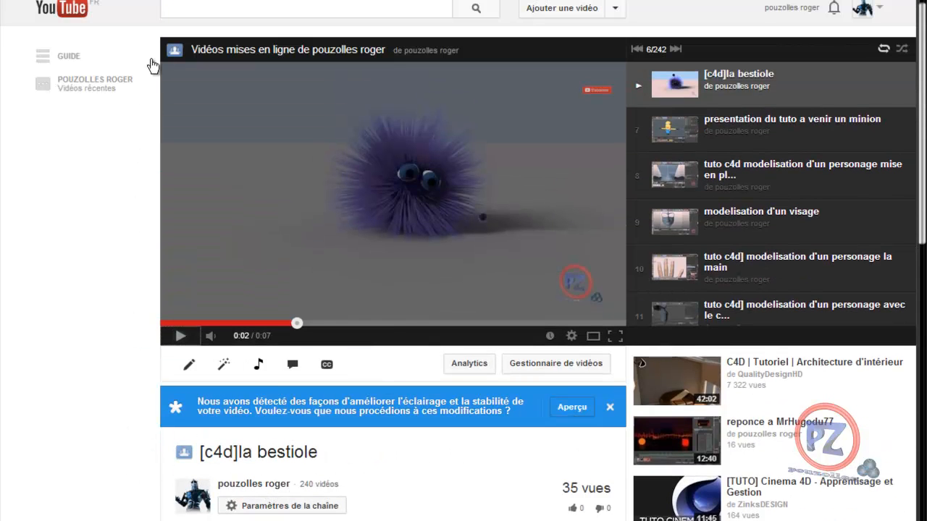
{"action": "left_click", "coordinate": [86, 1]}
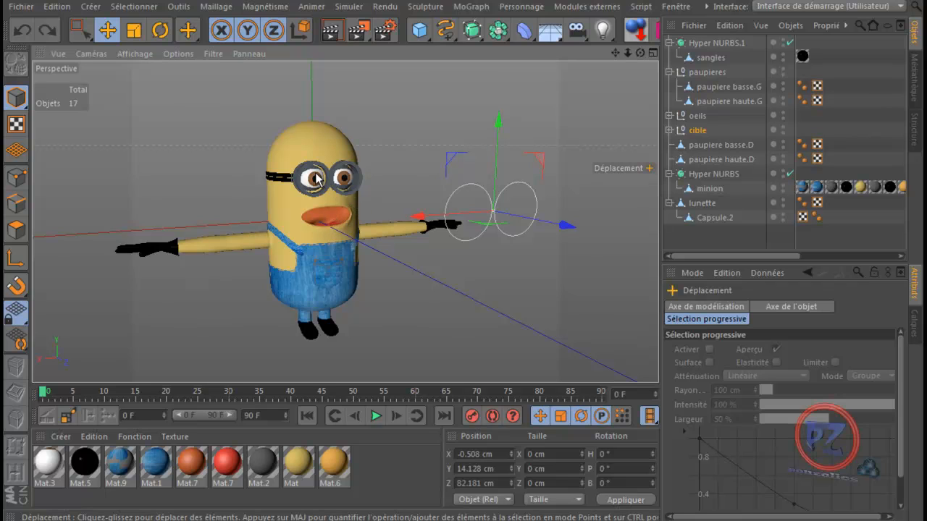
- Shift the cible eye target slightly along the X axis to about 0.5 cm
{"action": "mouse_move", "coordinate": [421, 215]}
{"action": "left_mouse_down"}
{"action": "mouse_move", "coordinate": [497, 208]}
{"action": "mouse_move", "coordinate": [420, 221]}
{"action": "left_mouse_up"}
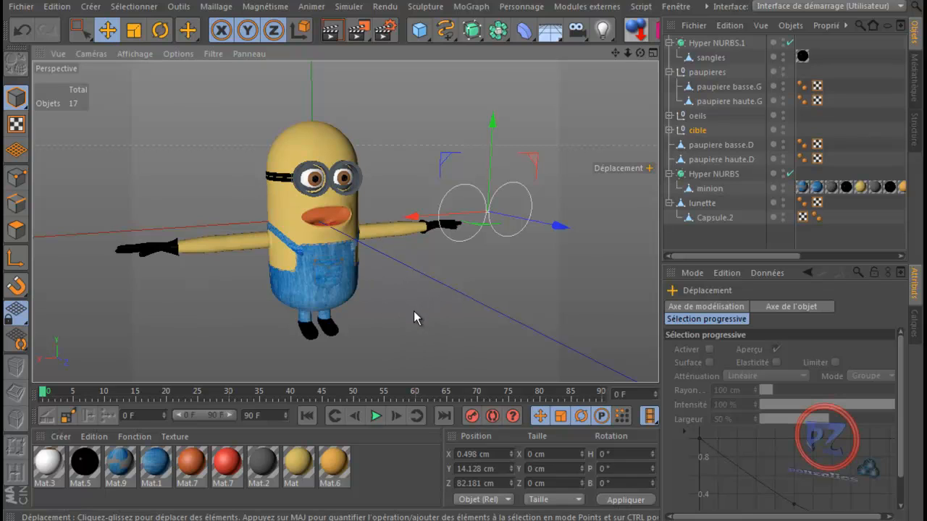
{"action": "left_click_drag", "start_coordinate": [592, 433], "coordinate": [530, 520]}
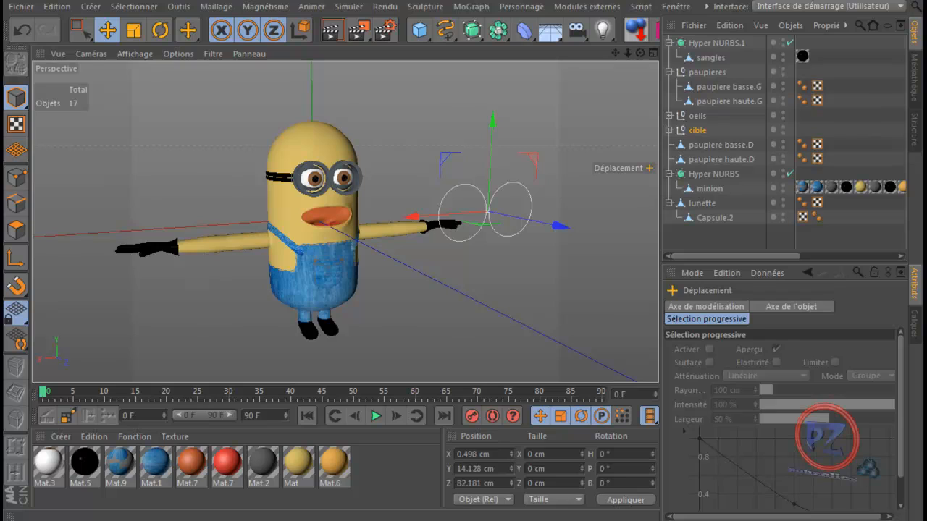